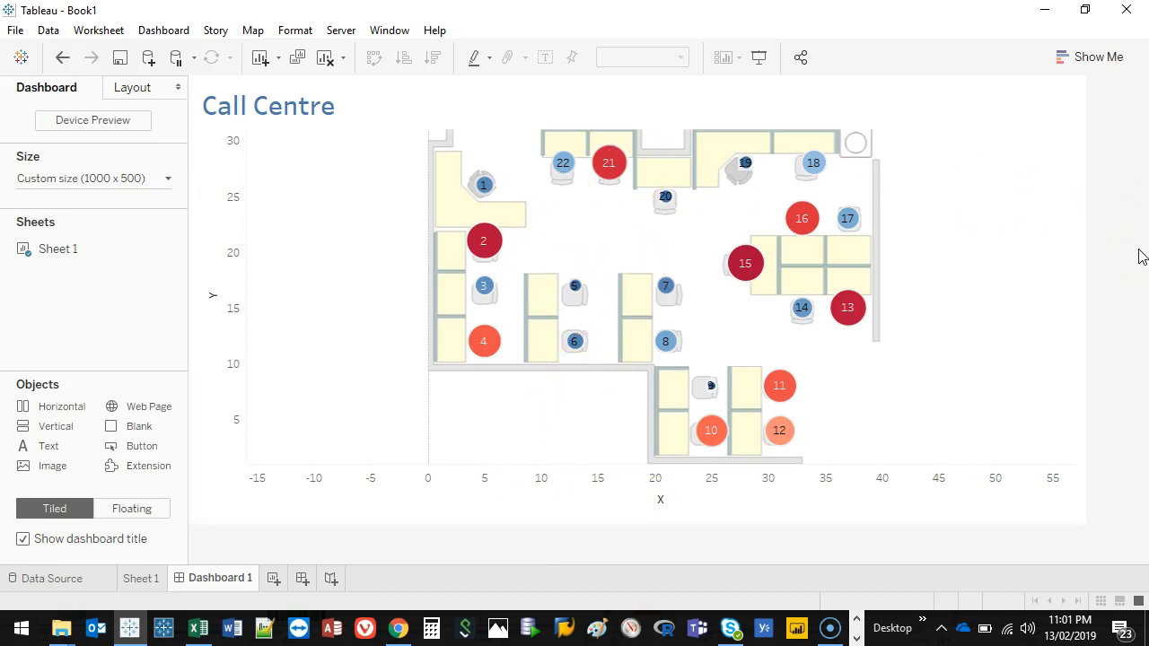
Step: Look at the source floor plan image in Chrome, then return to the finished call centre dashboard in Tableau
click(401, 632)
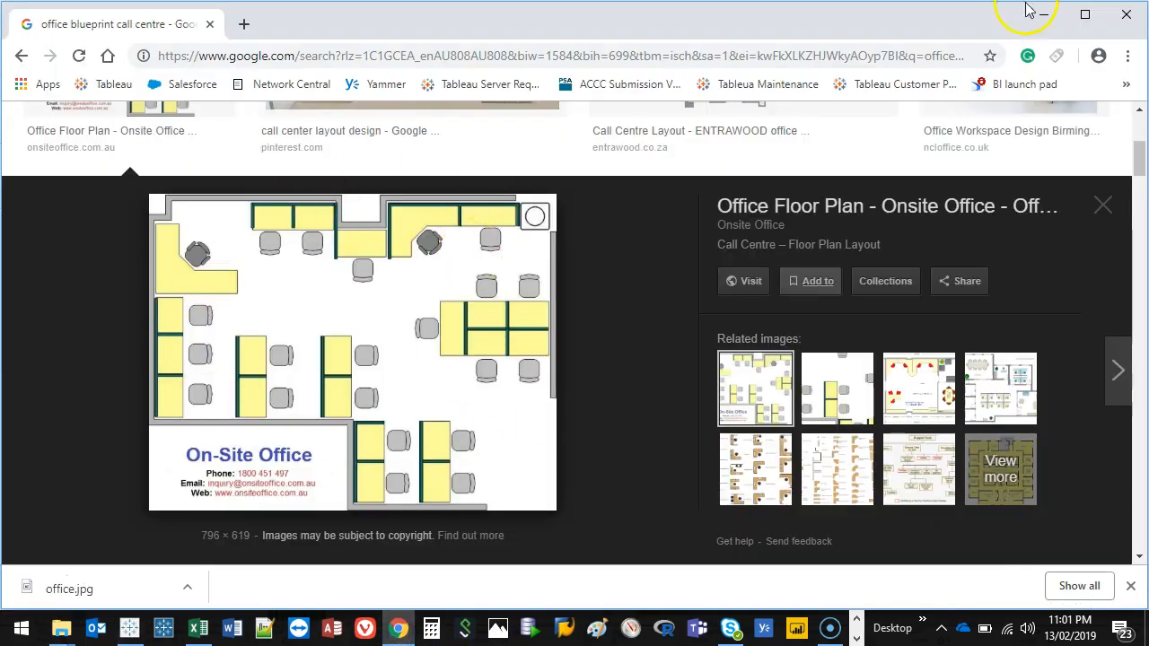
key(alt+Tab)
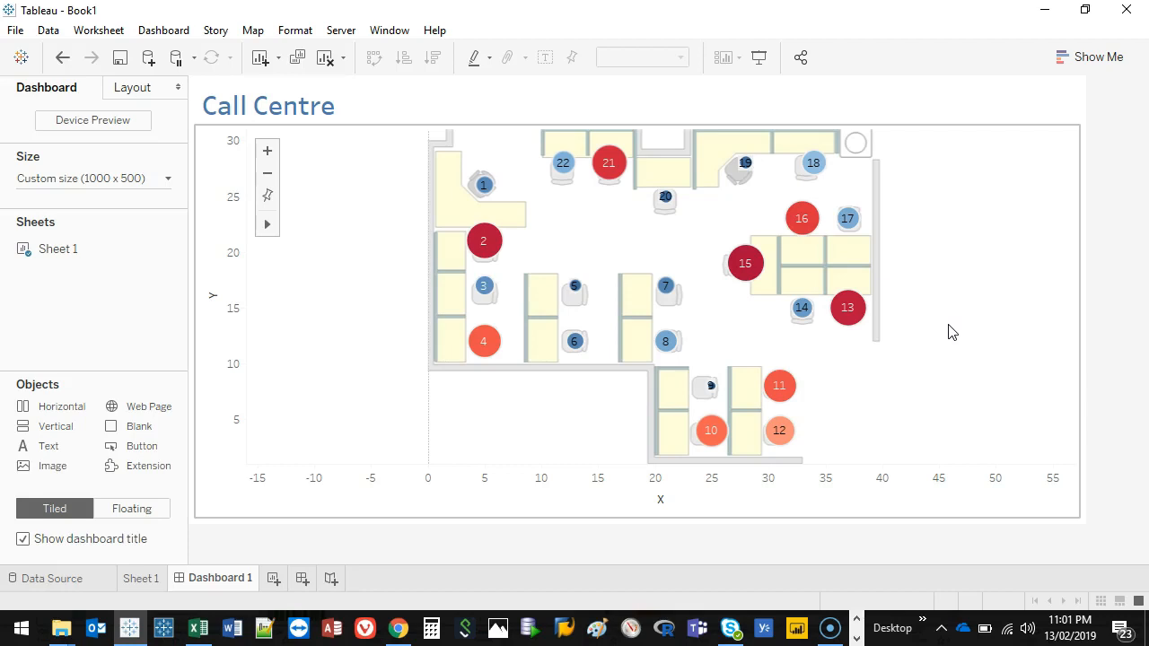
click(987, 265)
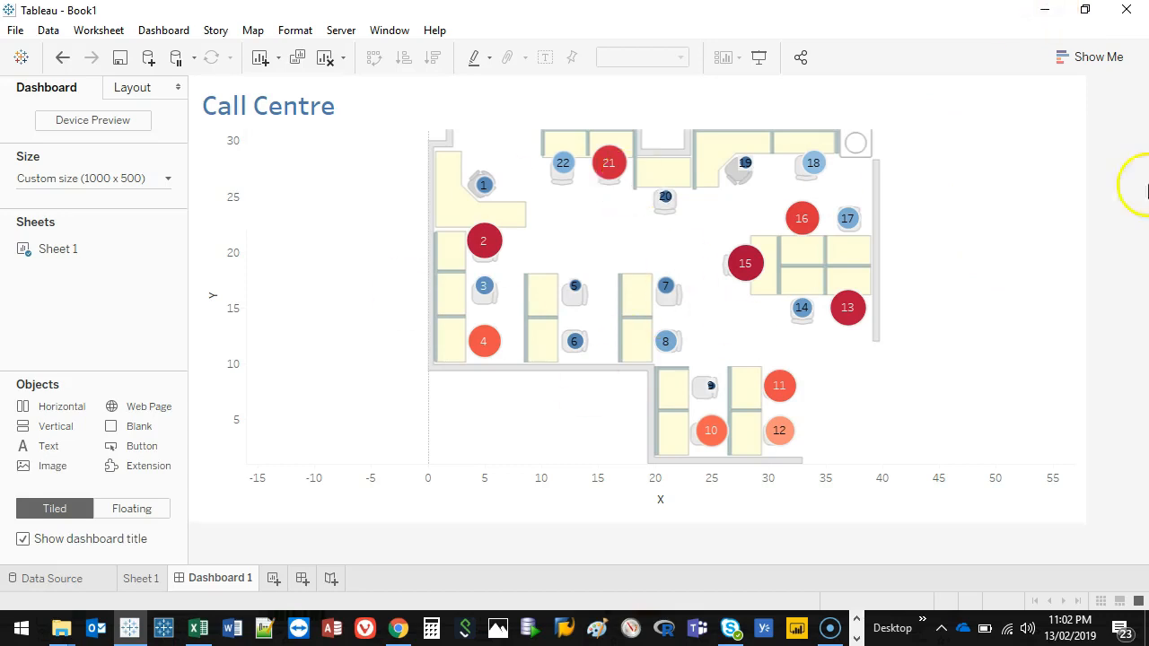
Step: Switch to Chrome and copy the Onsite Office call centre floor plan from the "office blueprint call centre" image results
click(398, 629)
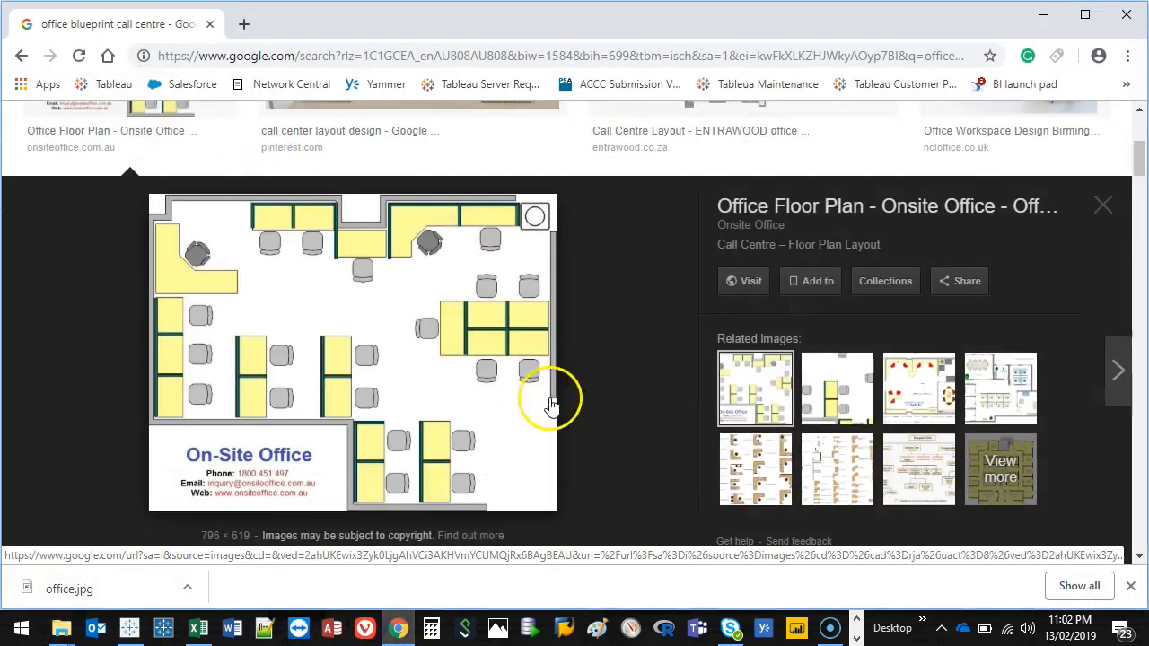
scroll(551, 406, up, 5)
triple_click(337, 144)
click(338, 144)
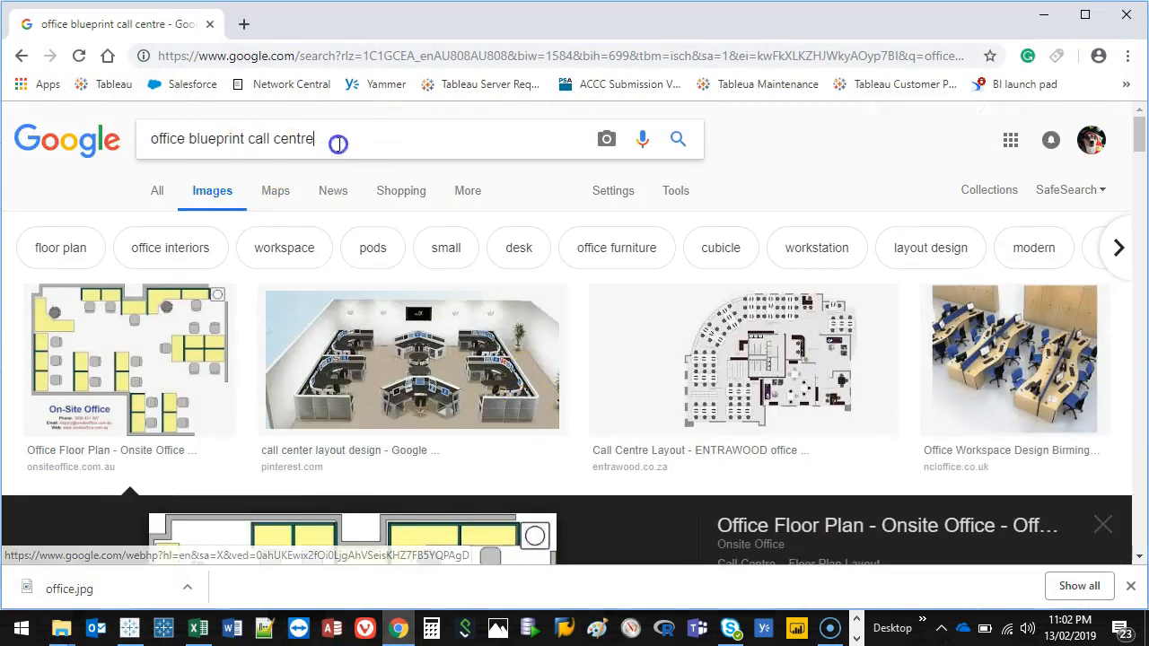
scroll(539, 479, down, 4)
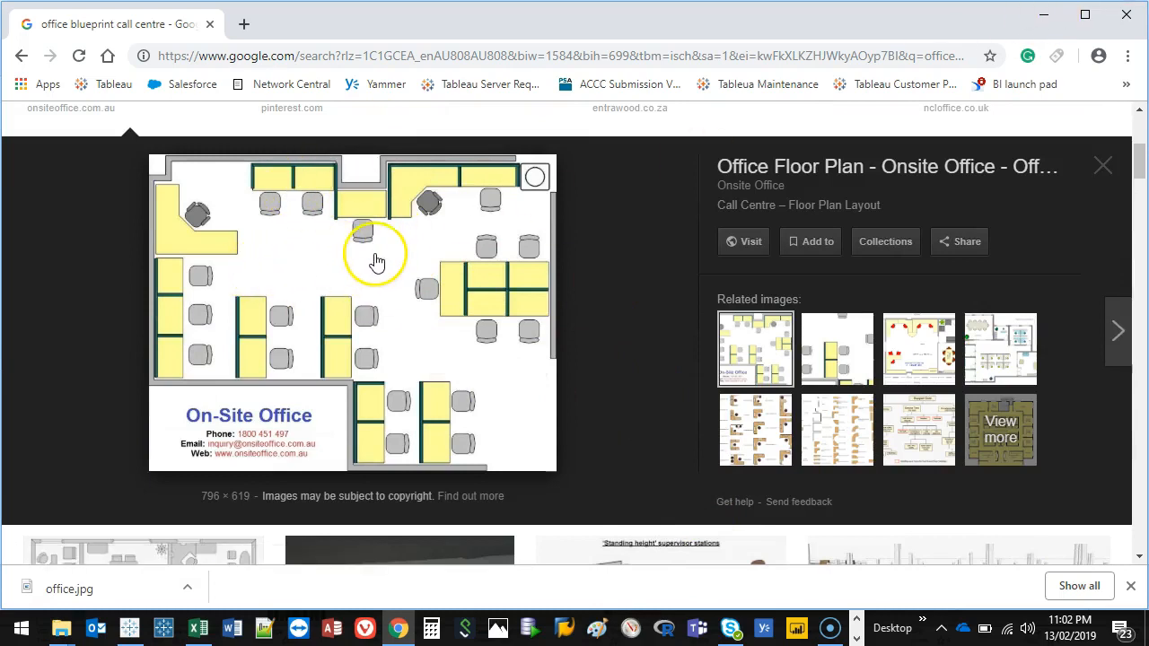
right_click(350, 265)
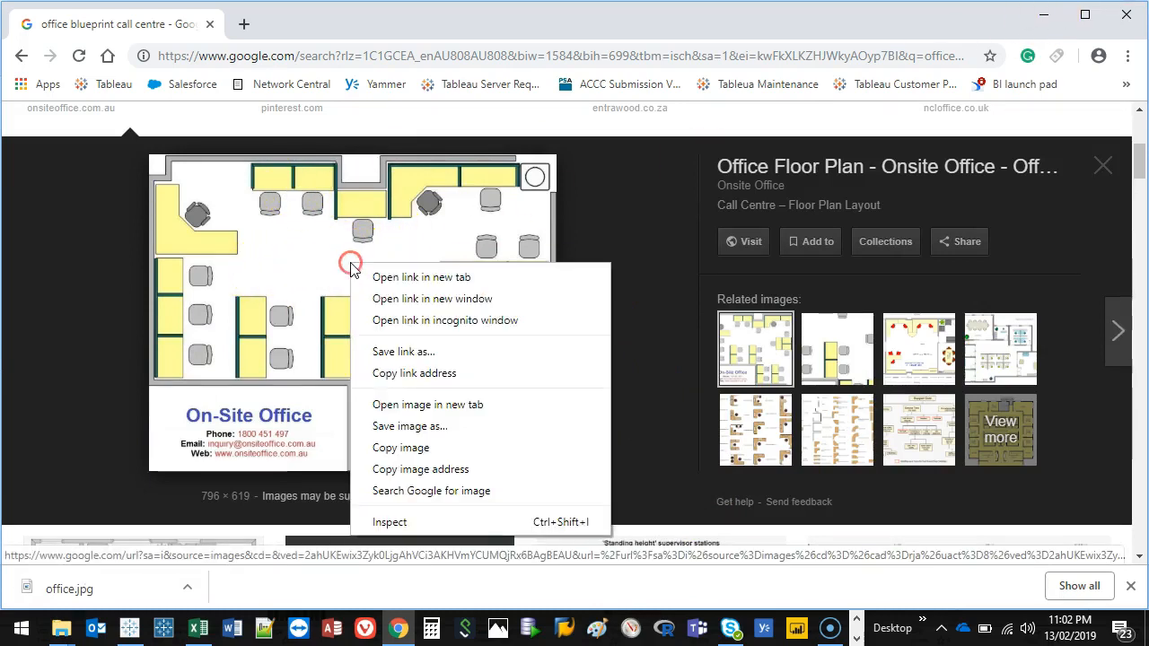
click(438, 448)
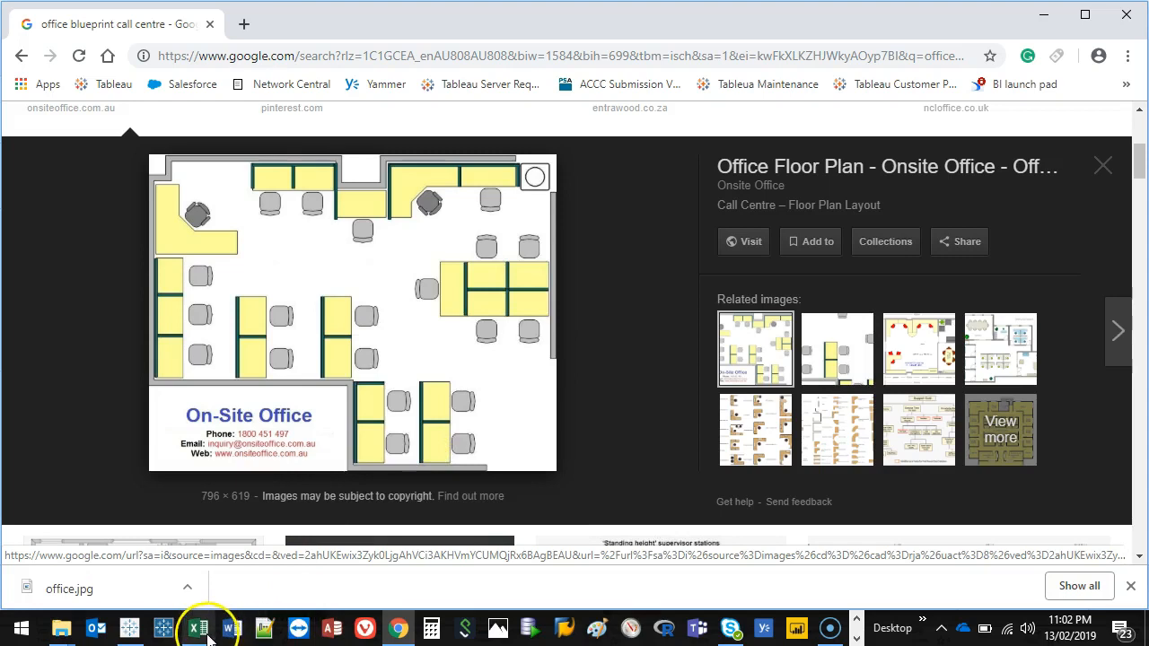
Step: Switch to a blank, maximized Excel workbook and narrow all columns of Sheet1 so the cells form a square grid
mouse_move(205, 632)
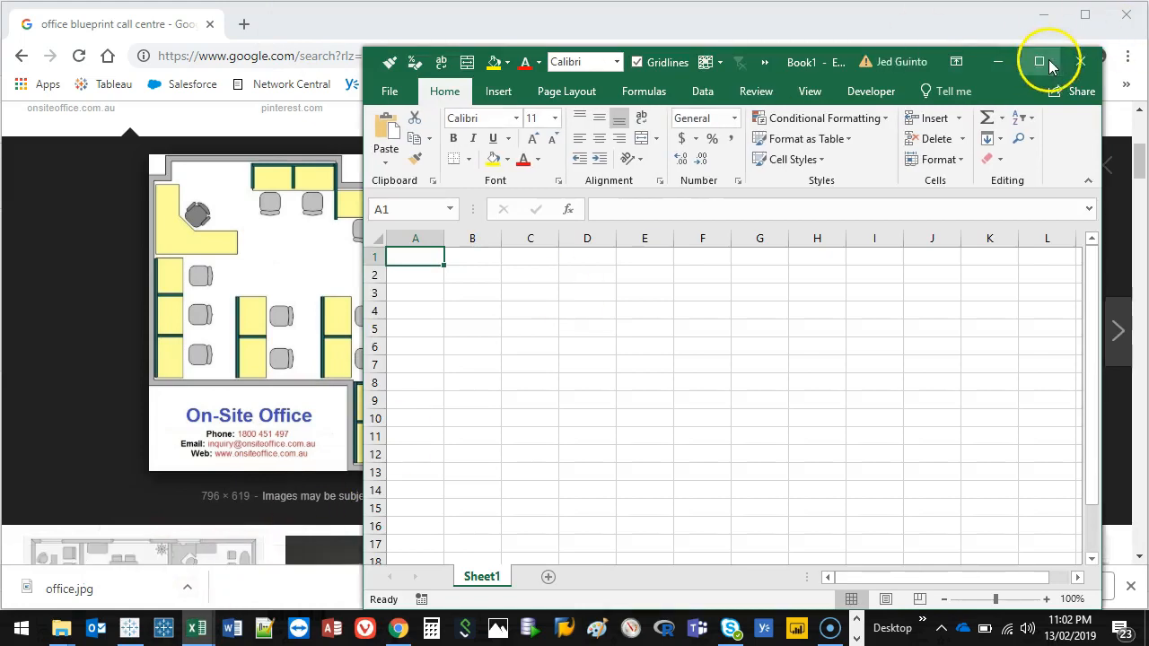
click(1047, 54)
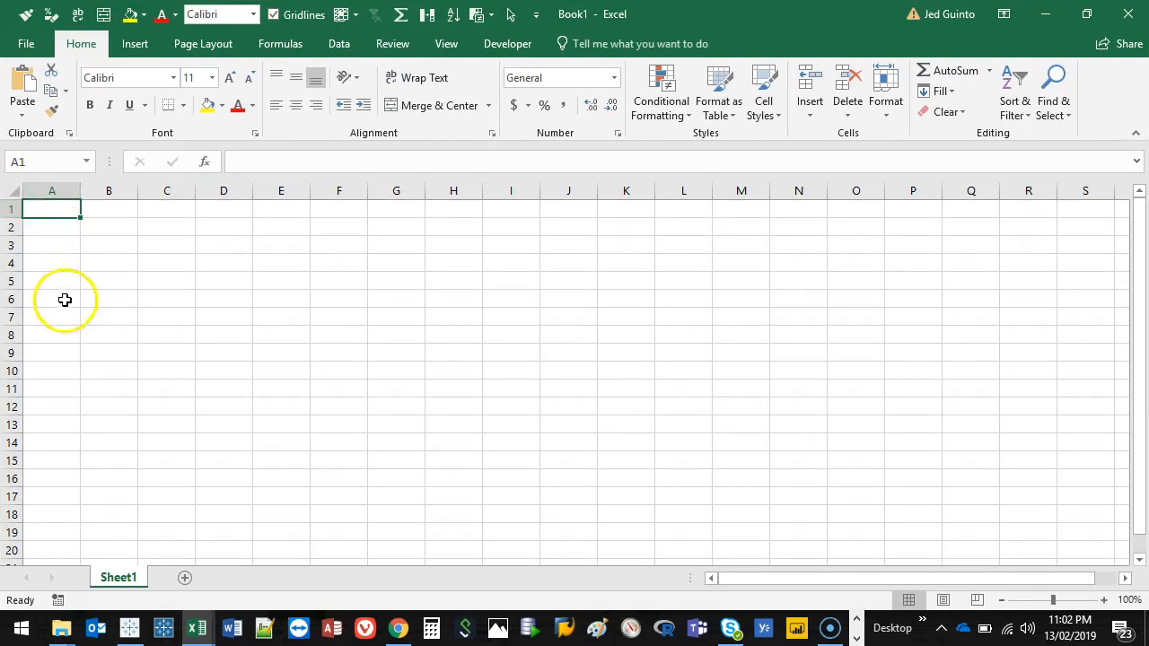
click(54, 191)
drag(81, 194, 40, 198)
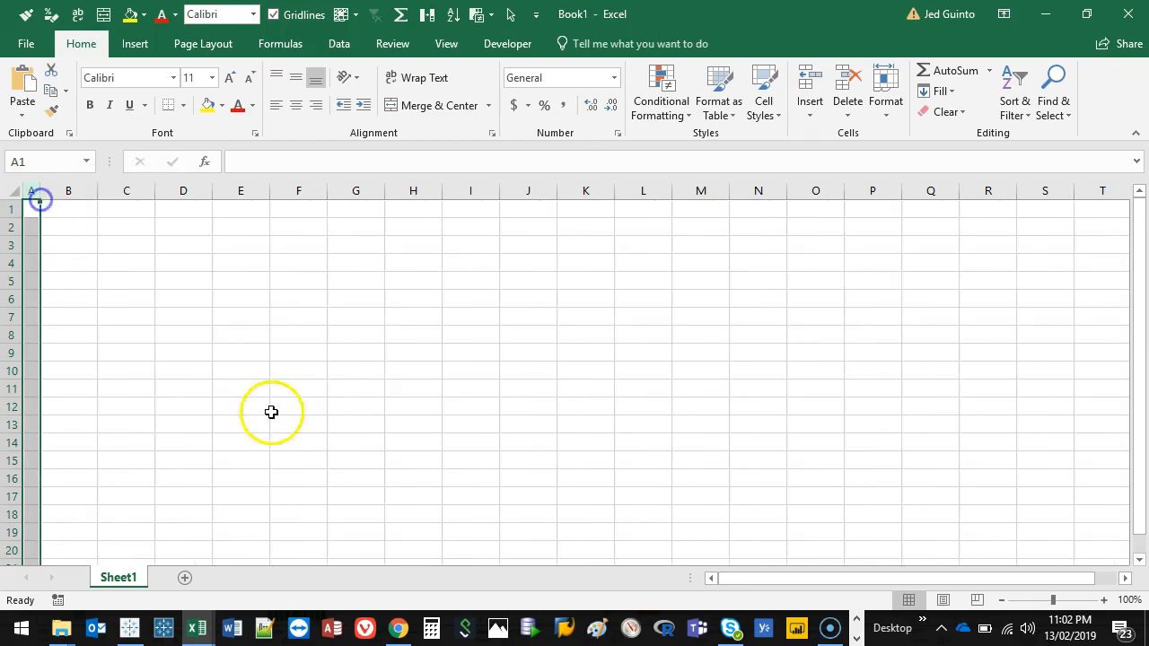
click(103, 251)
click(12, 189)
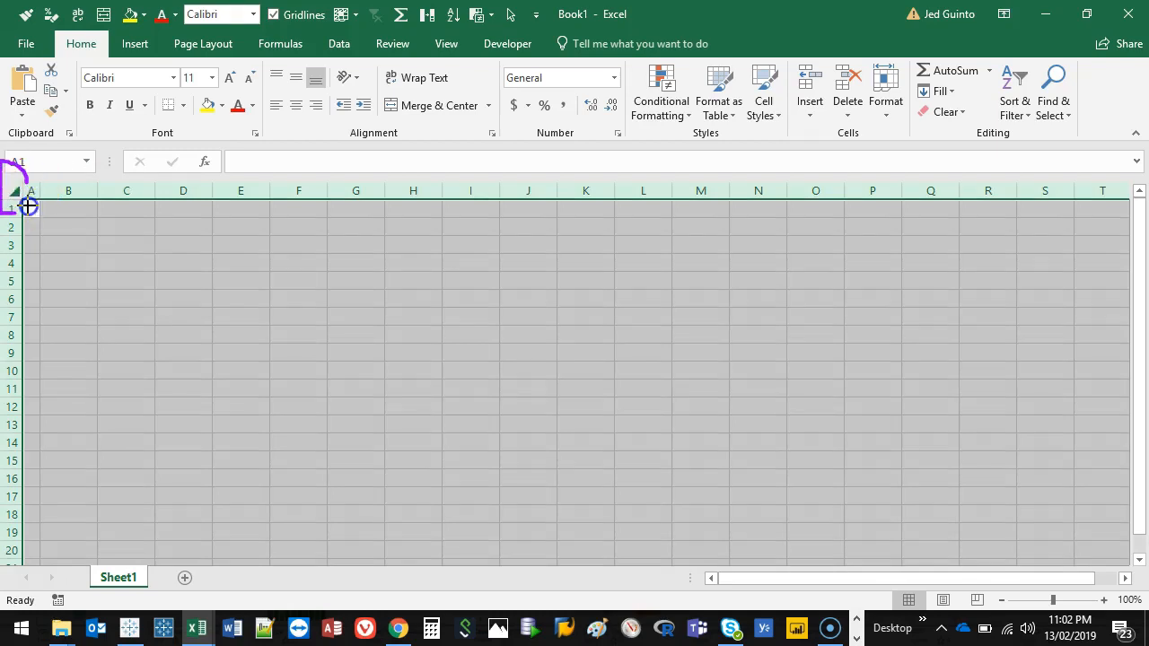
key(alt)
click(10, 190)
drag(41, 191, 42, 190)
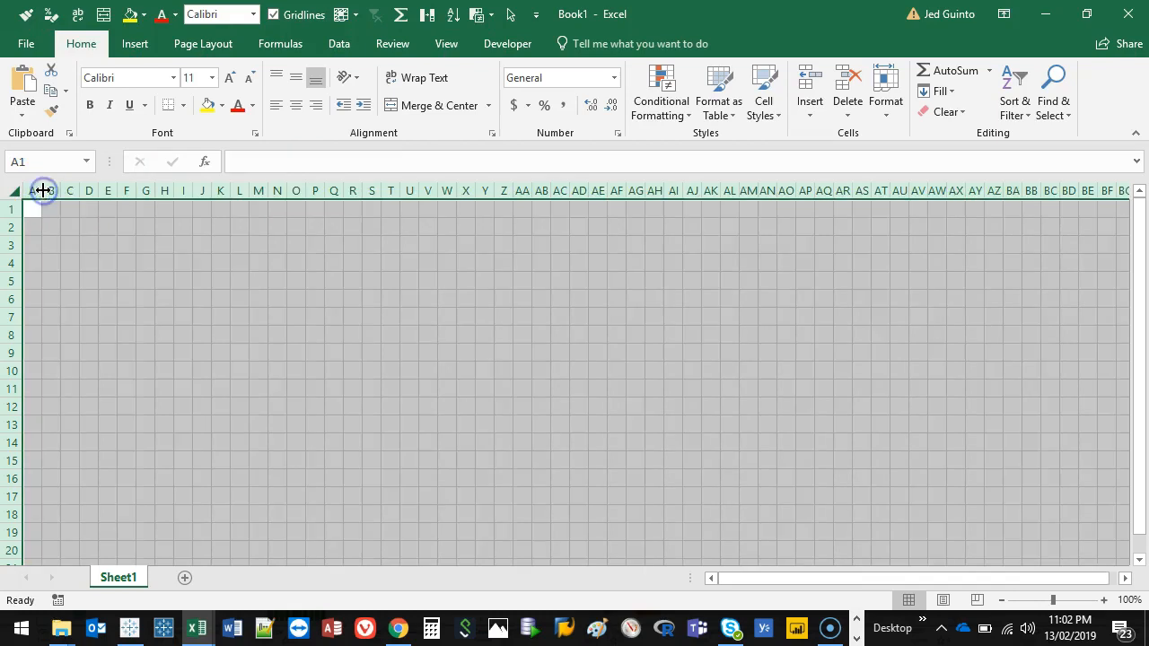
Step: Paste the copied floor plan image into the sheet at A1 and place it over the grid, starting near G2
scroll(177, 365, down, 3)
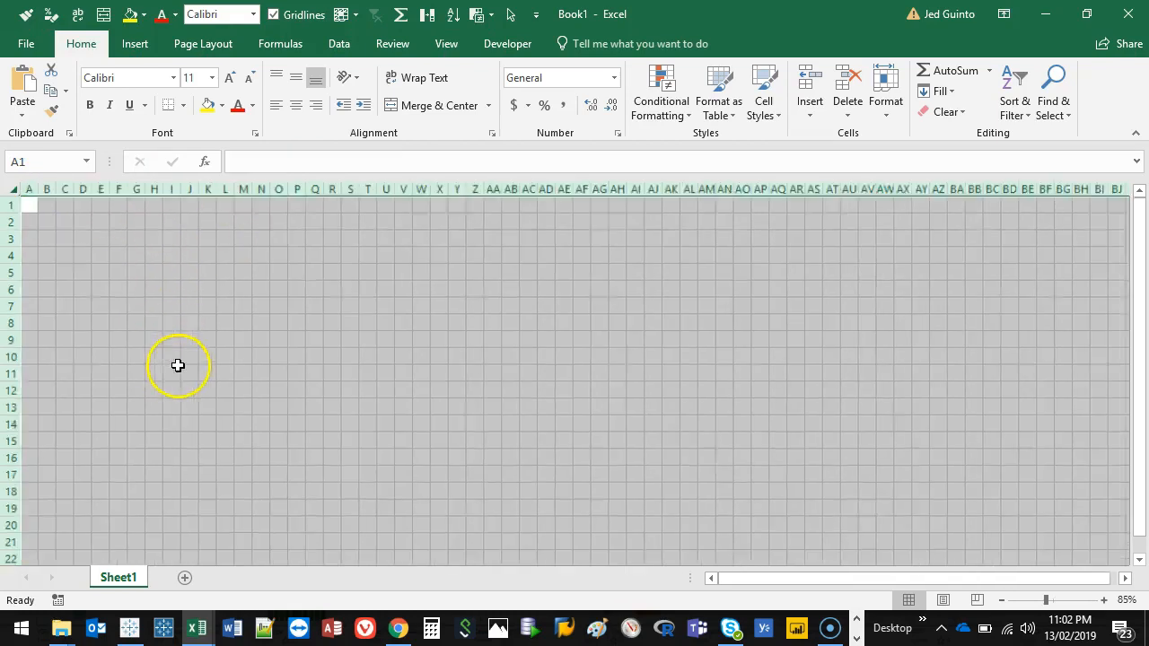
click(115, 217)
click(27, 195)
key(ctrl+v)
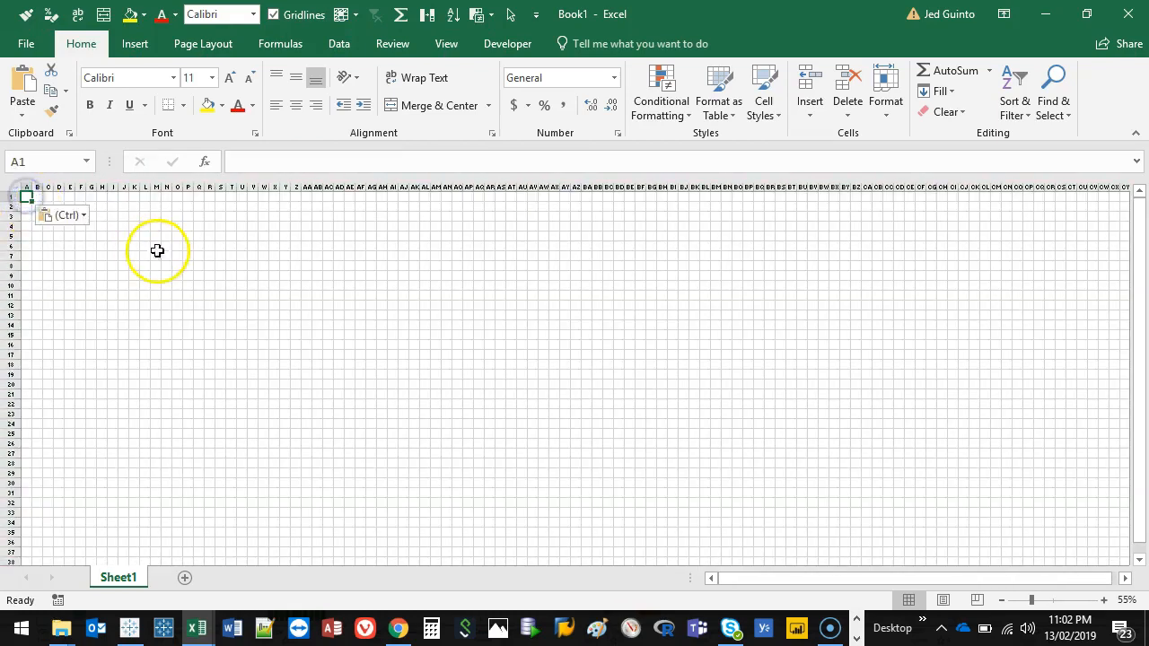
drag(250, 302, 323, 320)
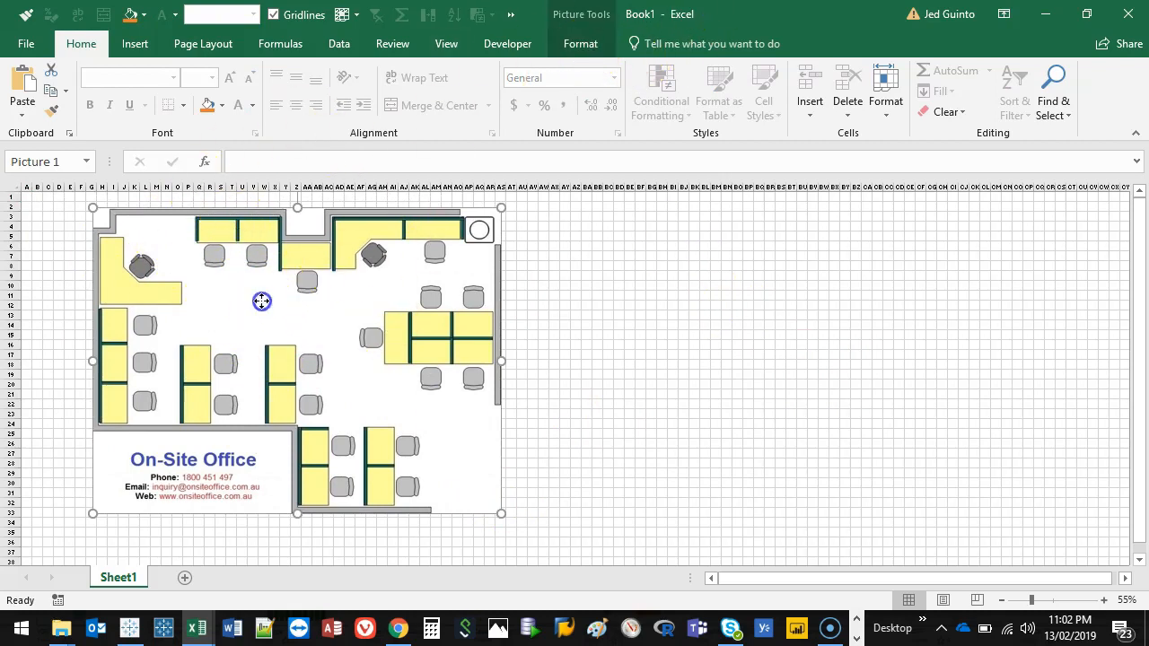
Step: Make the white background of the floor plan picture transparent using Set Transparent Color
click(580, 46)
mouse_move(595, 20)
mouse_down()
mouse_move(531, 39)
mouse_move(596, 25)
mouse_up()
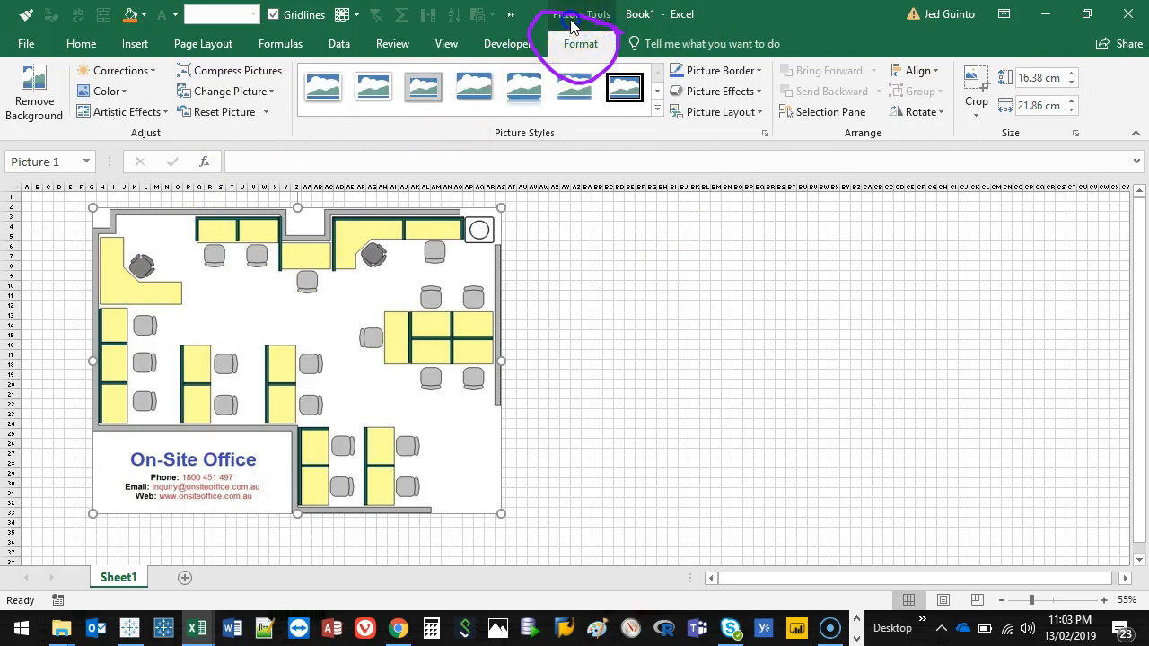
mouse_move(590, 79)
mouse_down()
mouse_move(636, 28)
mouse_move(614, 53)
mouse_up()
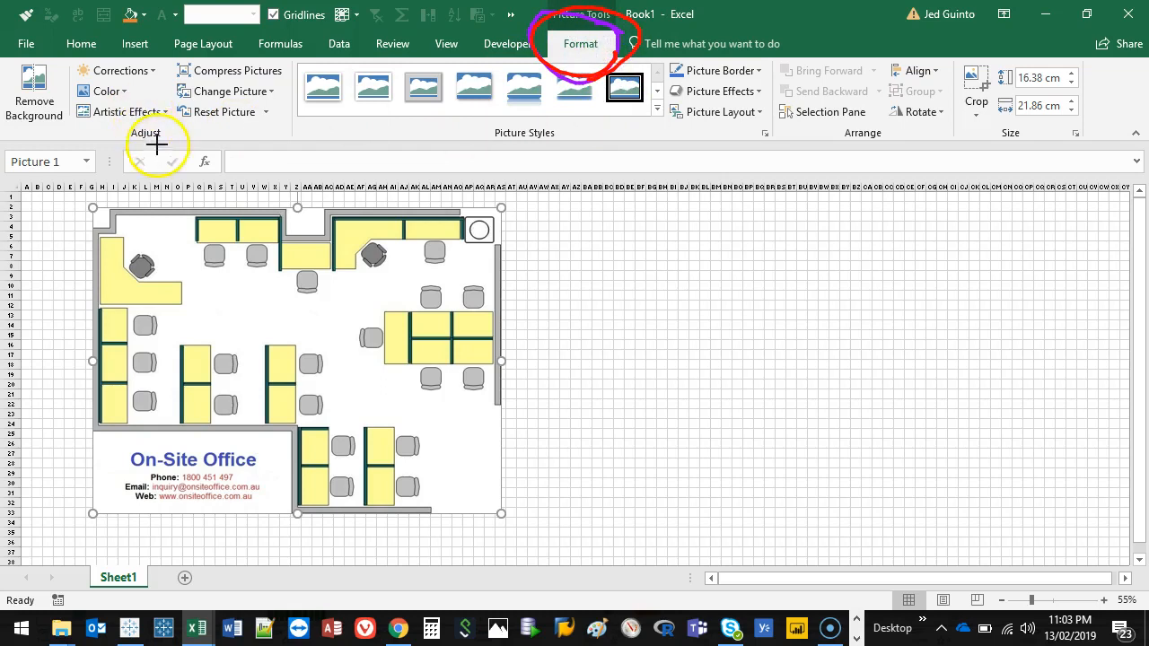
mouse_move(146, 90)
mouse_down()
mouse_move(77, 74)
mouse_move(120, 84)
mouse_up()
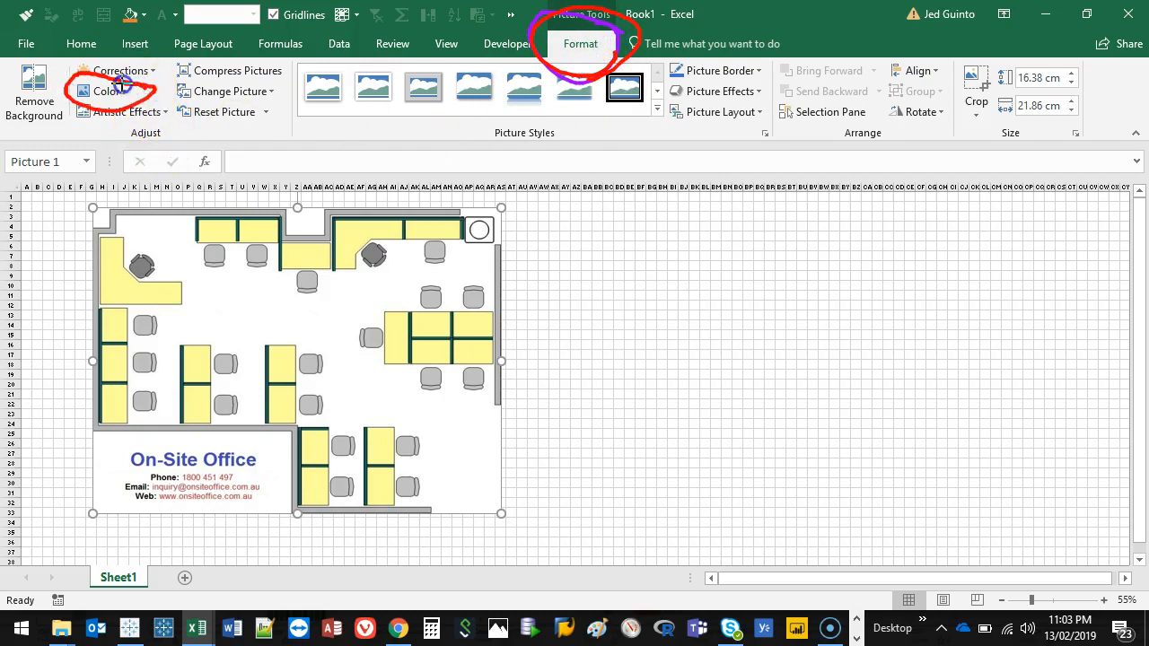
key(Escape)
click(118, 89)
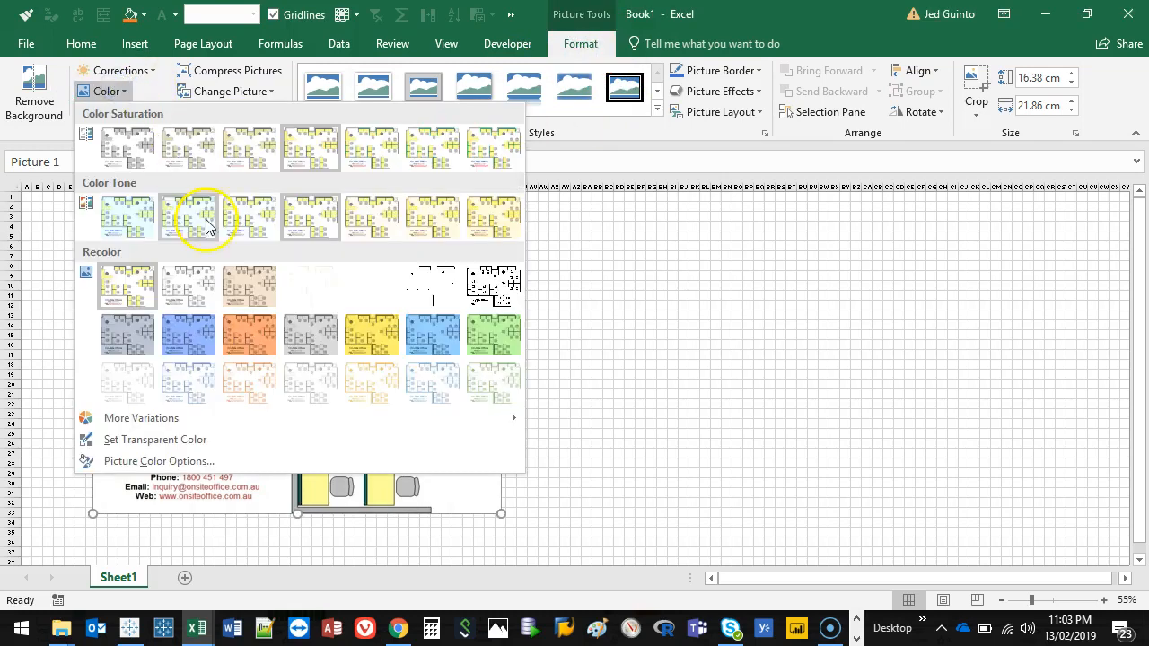
click(242, 439)
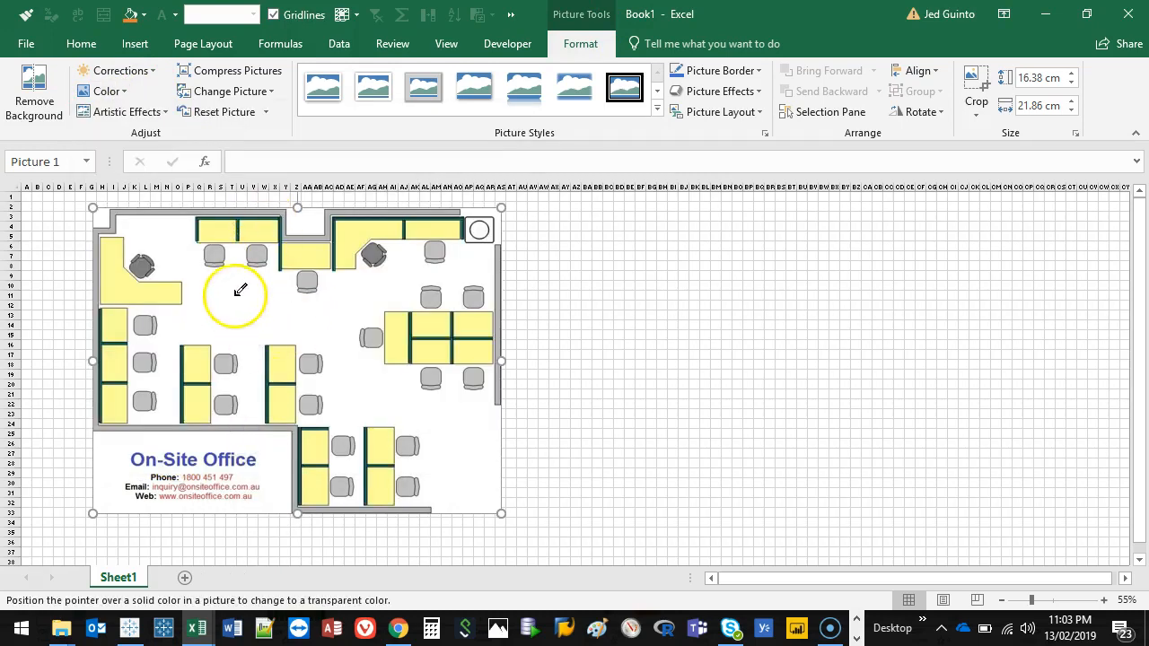
click(288, 319)
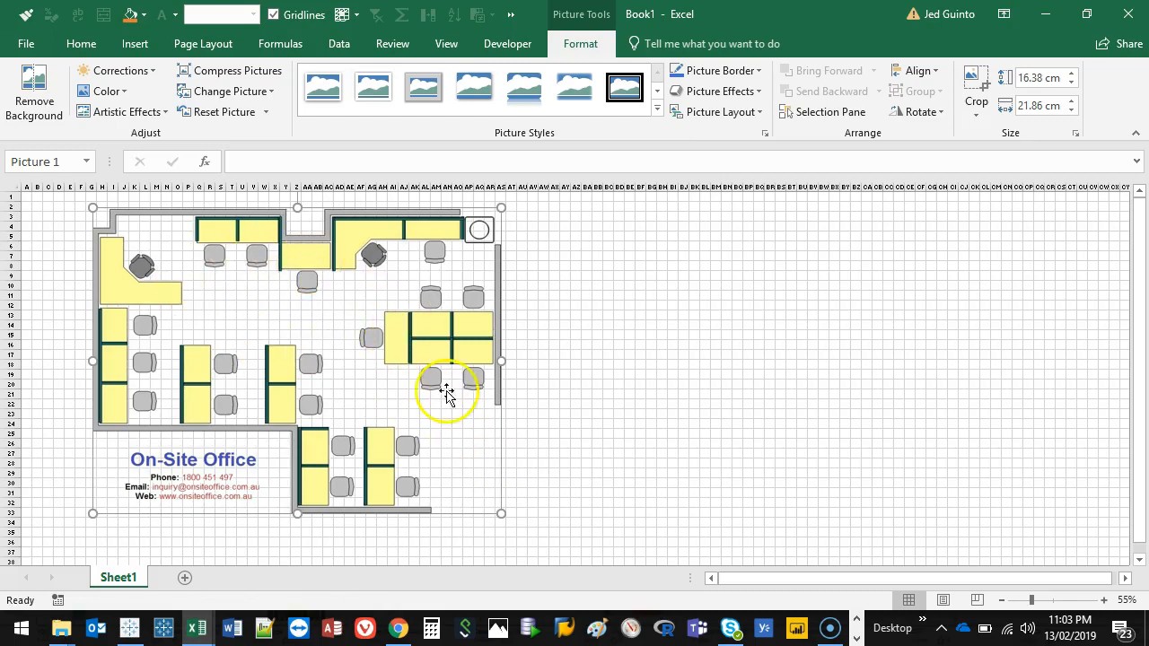
Step: Align the floor plan picture with the sheet's origin at cell A1
click(601, 356)
drag(326, 328, 257, 314)
click(519, 346)
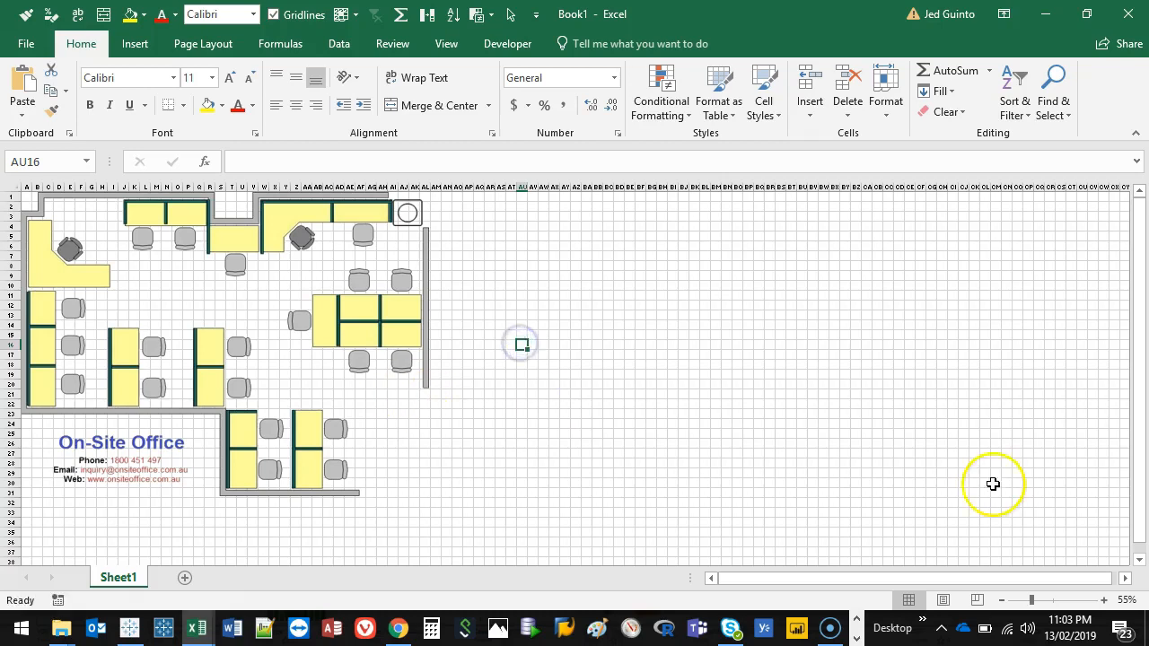
Step: Collapse the ribbon and enlarge the floor plan picture proportionally from A1 down to about row 52, with the sheet zoomed to 40%
click(1002, 601)
click(1002, 600)
click(1002, 601)
click(1103, 599)
double_click(85, 47)
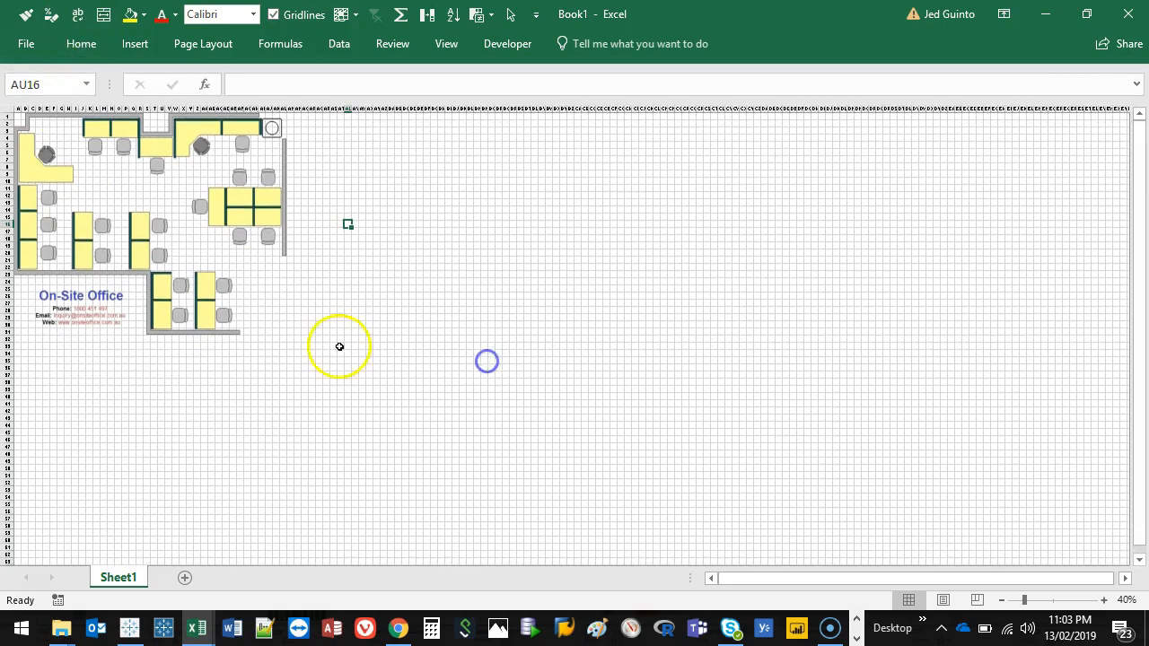
click(241, 254)
drag(287, 335, 470, 460)
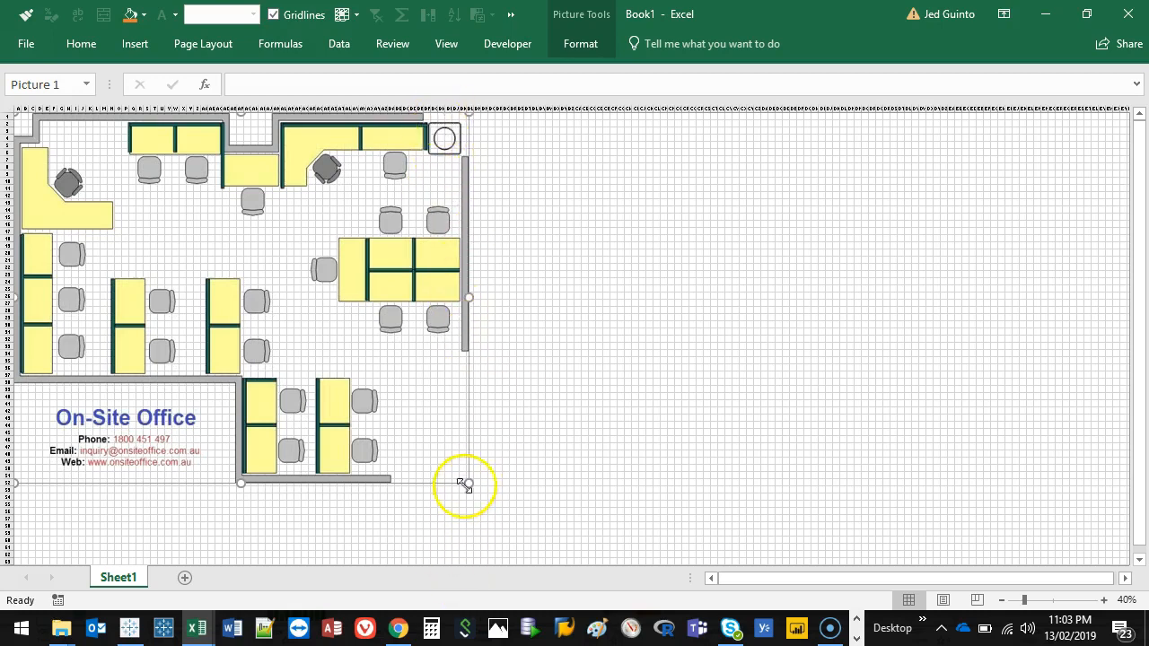
drag(472, 484, 473, 487)
click(627, 492)
click(541, 259)
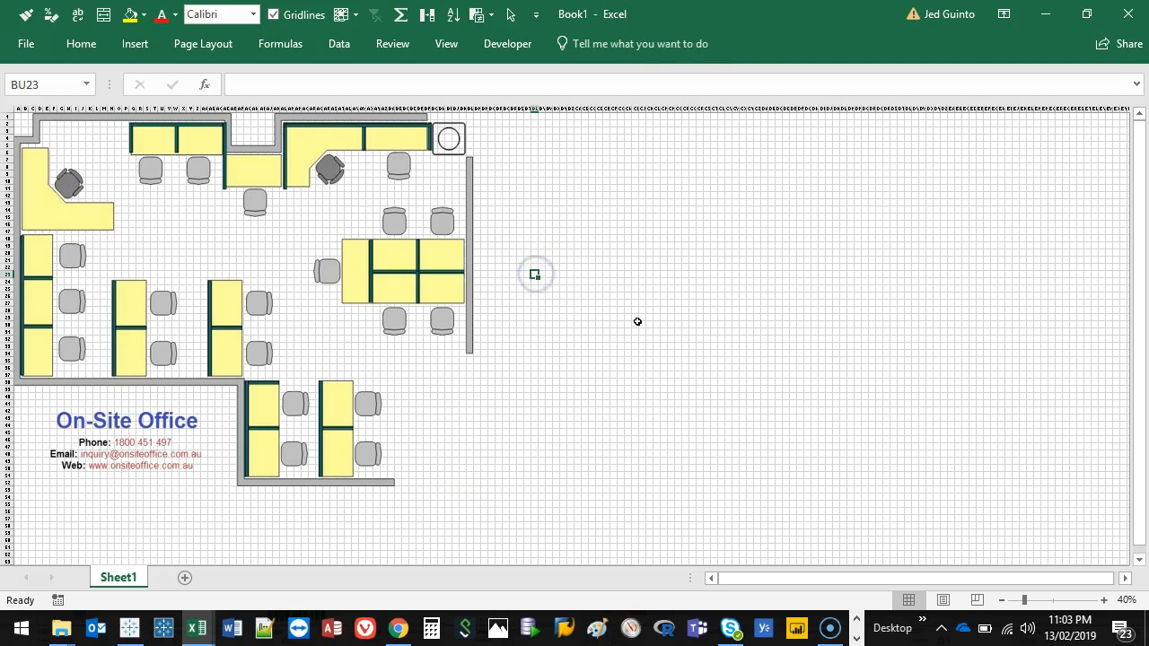
Step: Enter an x in cell H10 to mark the chair at the L-shaped corner desk
click(83, 505)
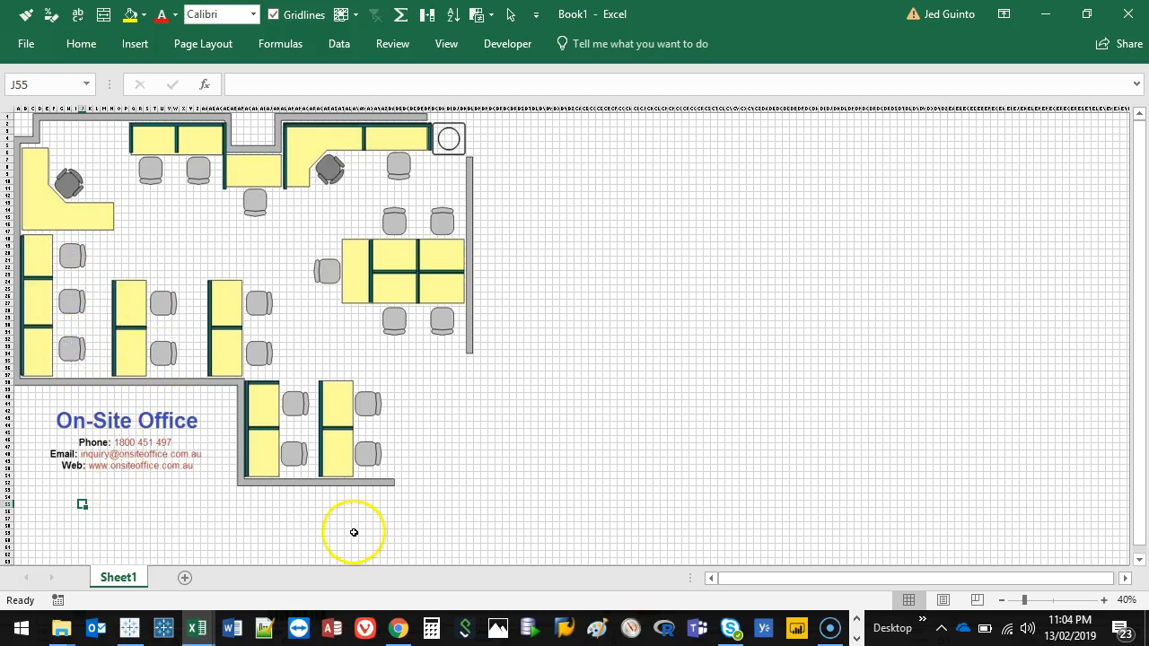
key(Left)
key(Up)
key(Up)
key(Left)
key(Up)
key(Up)
key(Up)
key(Up)
key(Up)
key(Up)
key(Up)
key(Up)
key(Up)
key(Up)
key(Up)
key(Up)
key(Up)
key(Up)
key(Up)
key(Up)
key(Up)
key(Up)
key(Up)
key(Up)
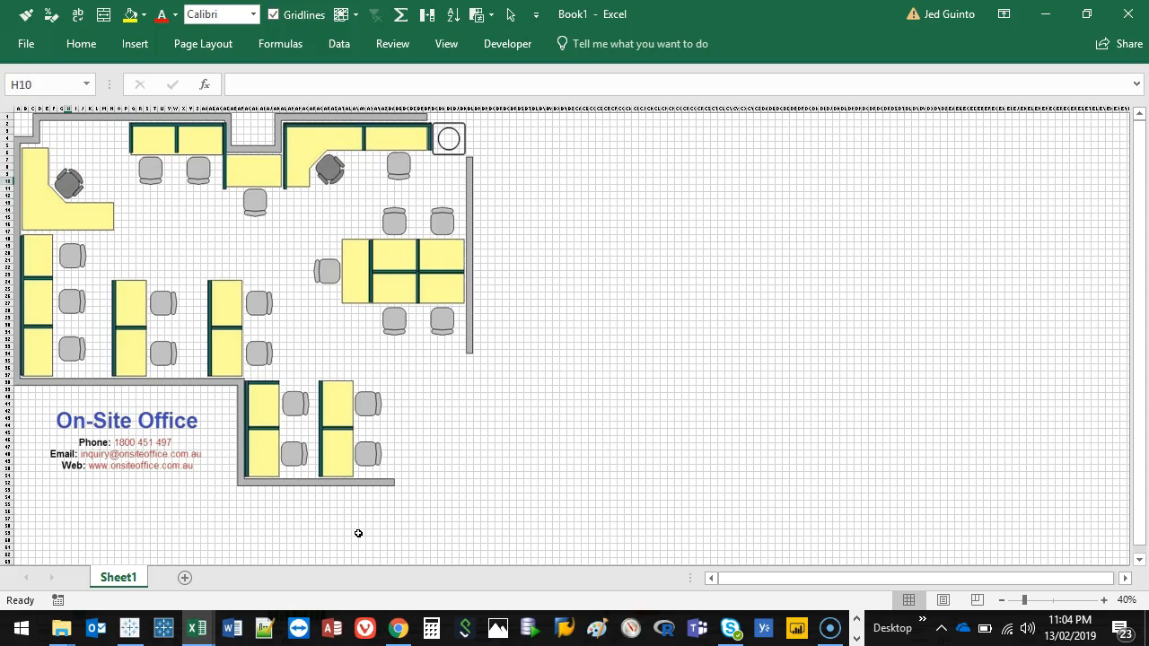
text(x)
key(Return)
Step: Mark the chairs at the desks along the left wall with an x in column H, starting at H21
key(Down)
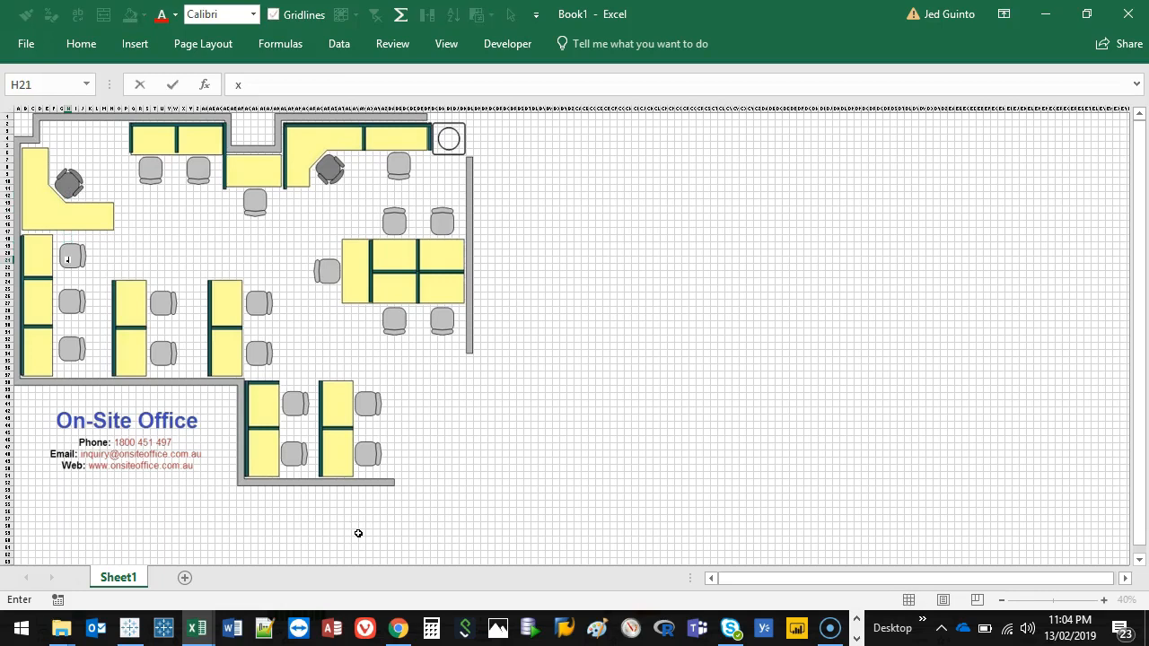
key(Up)
text(x)
key(Return)
key(Down)
key(Down)
key(Down)
key(Down)
key(Down)
text(x)
key(Return)
Step: Mark the chairs at the inner desk rows with an x, starting beside the lower central desk at S34
key(Down)
key(Down)
key(Down)
key(Right)
key(Right)
key(Right)
key(Right)
key(Right)
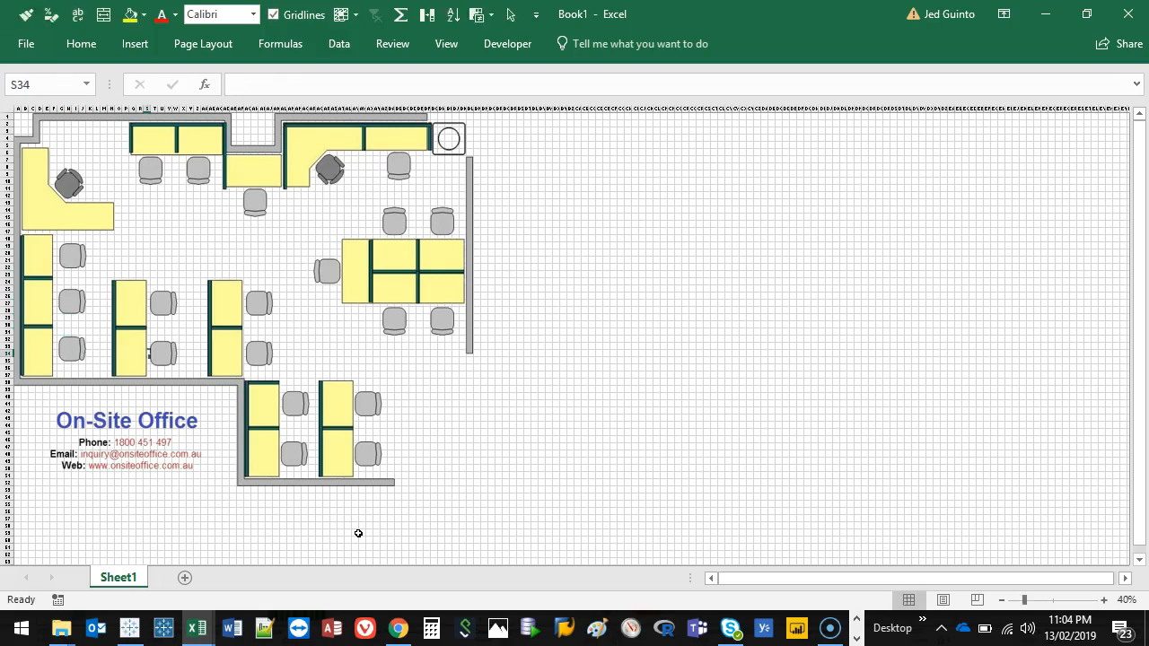
text(x)
key(Up)
key(Right)
key(Right)
key(Right)
key(Down)
key(Down)
key(Down)
key(Down)
key(Down)
key(Return)
text(x)
key(Return)
key(Up)
key(Up)
key(Up)
key(Up)
key(Up)
text(x)
Step: Mark the chairs at the desks along the upper wall of the floor plan with an x
key(Up)
key(Up)
key(Up)
key(Left)
key(Left)
text(x)
key(Left)
key(Left)
key(Left)
key(Left)
text(x)
key(Right)
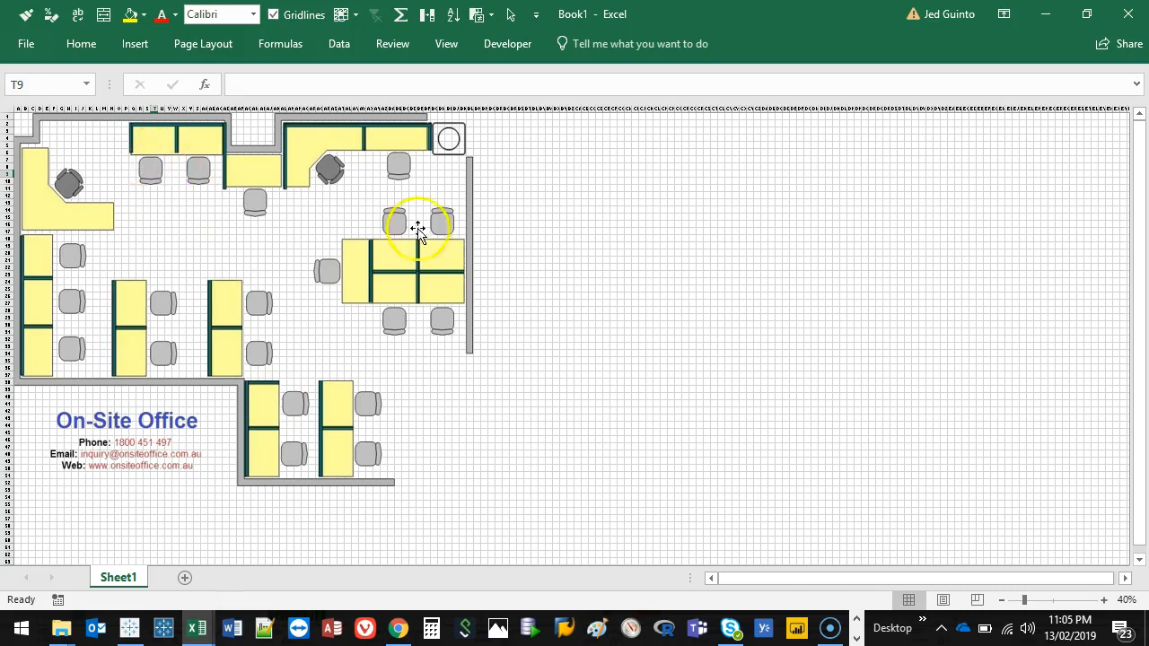
click(736, 383)
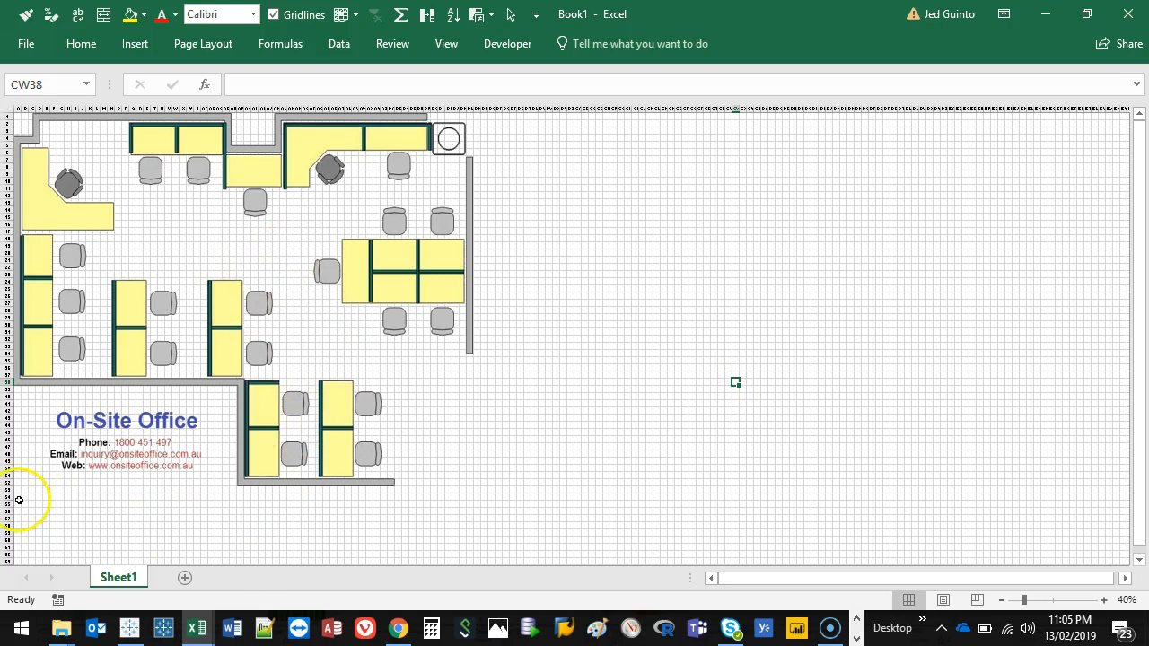
drag(16, 494, 446, 416)
click(381, 333)
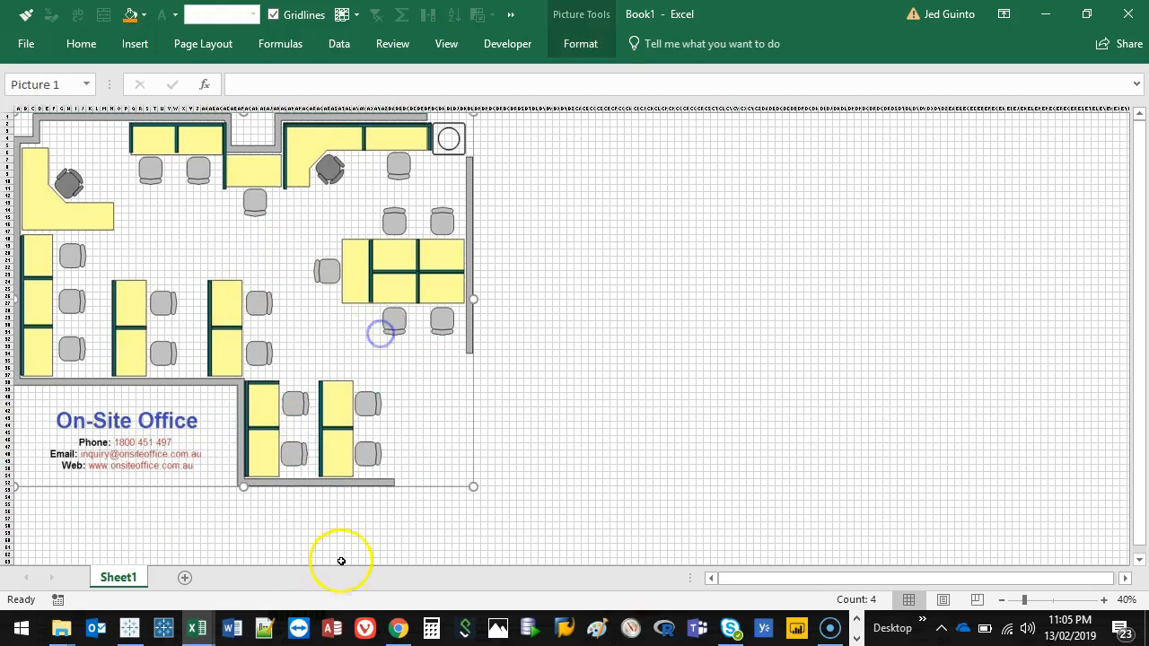
Step: Number row 53 directly below the floor plan from 1 in A53, filling the series across to 109
click(16, 496)
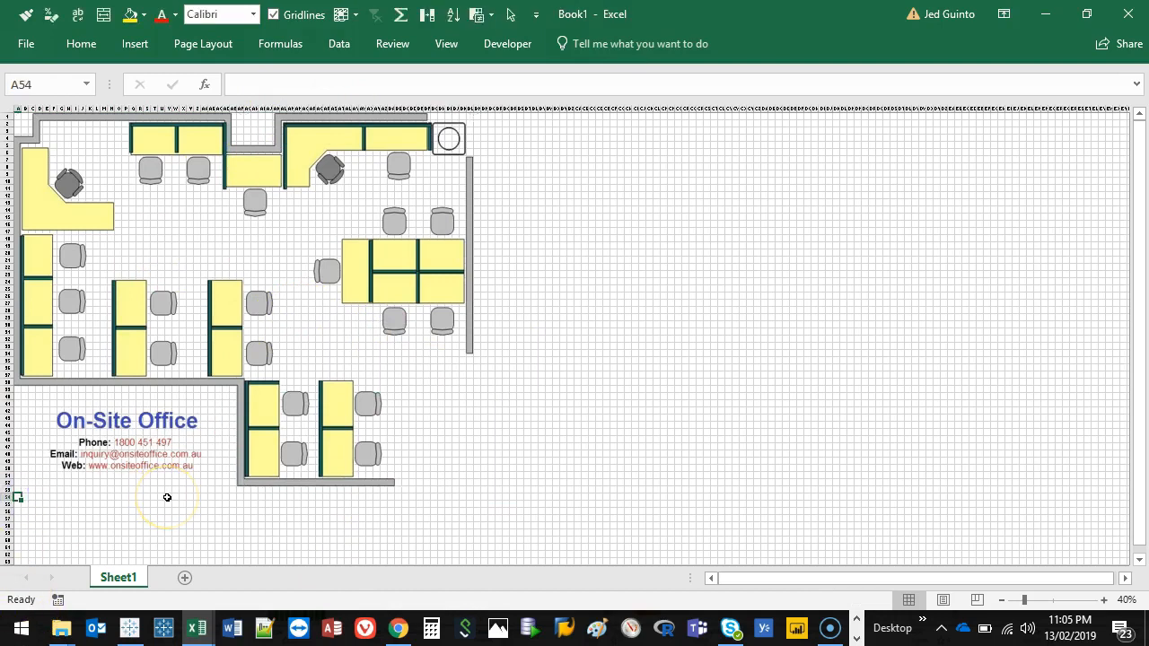
key(shift+space)
key(Left)
key(Right)
key(Right)
key(Right)
text(4)
key(ctrl+Return)
key(Left)
key(shift+Right)
key(shift+Right)
key(shift+Right)
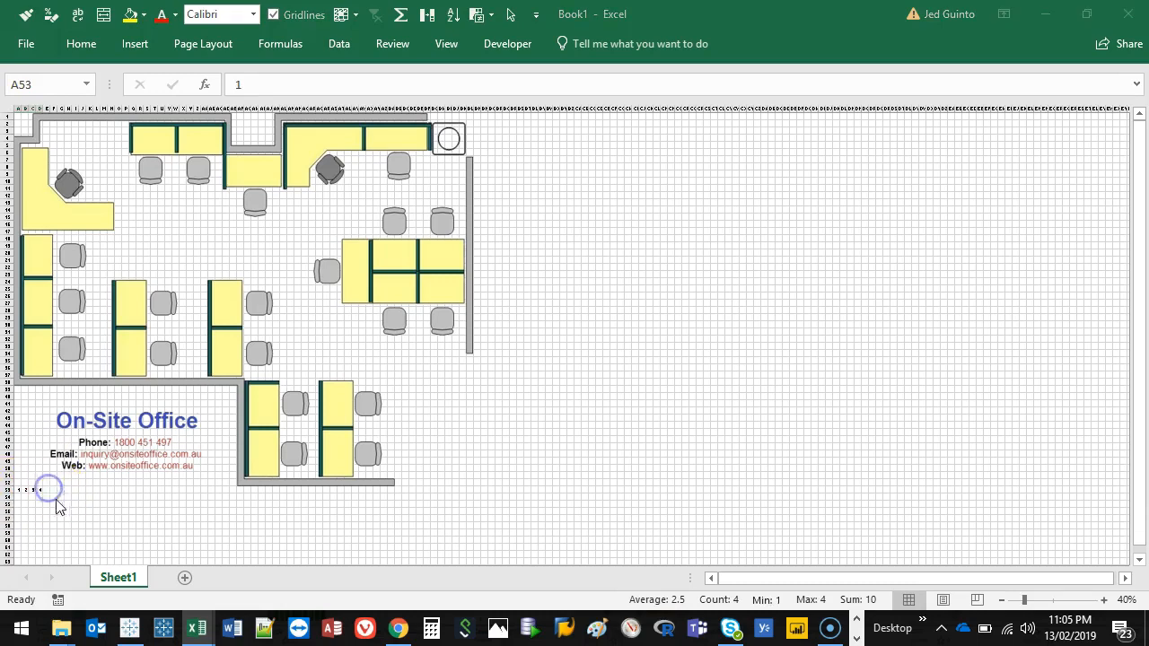
drag(47, 488, 795, 481)
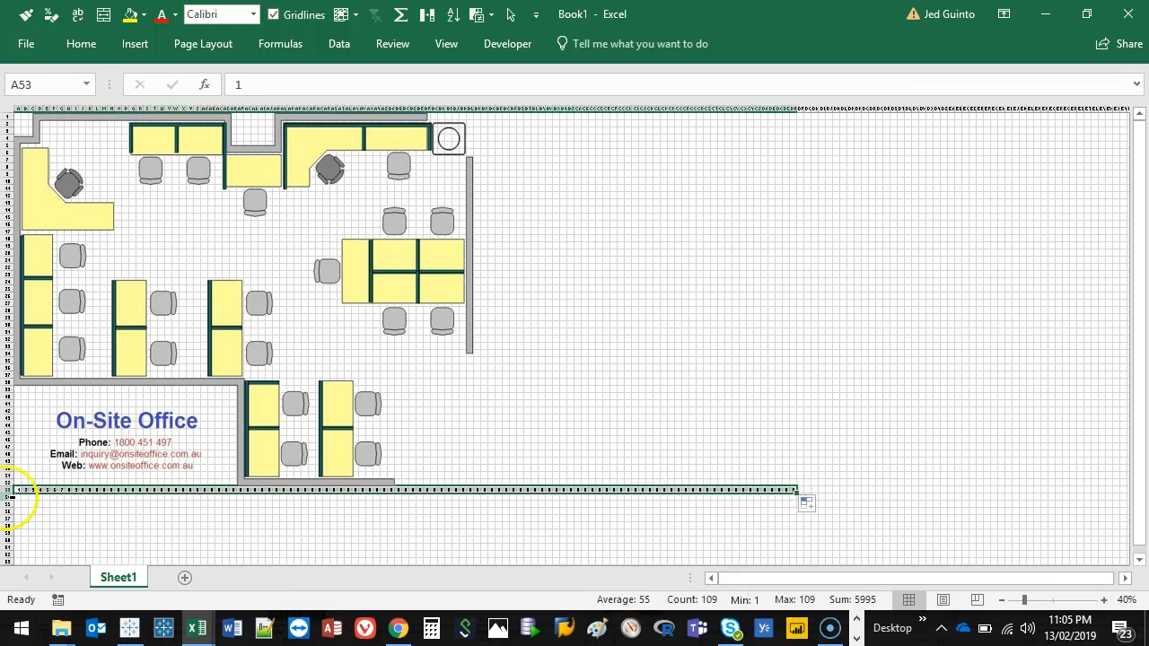
Step: Enter 2, 3 and 4 upward in column BM beside the floor plan, starting at BM52
click(395, 220)
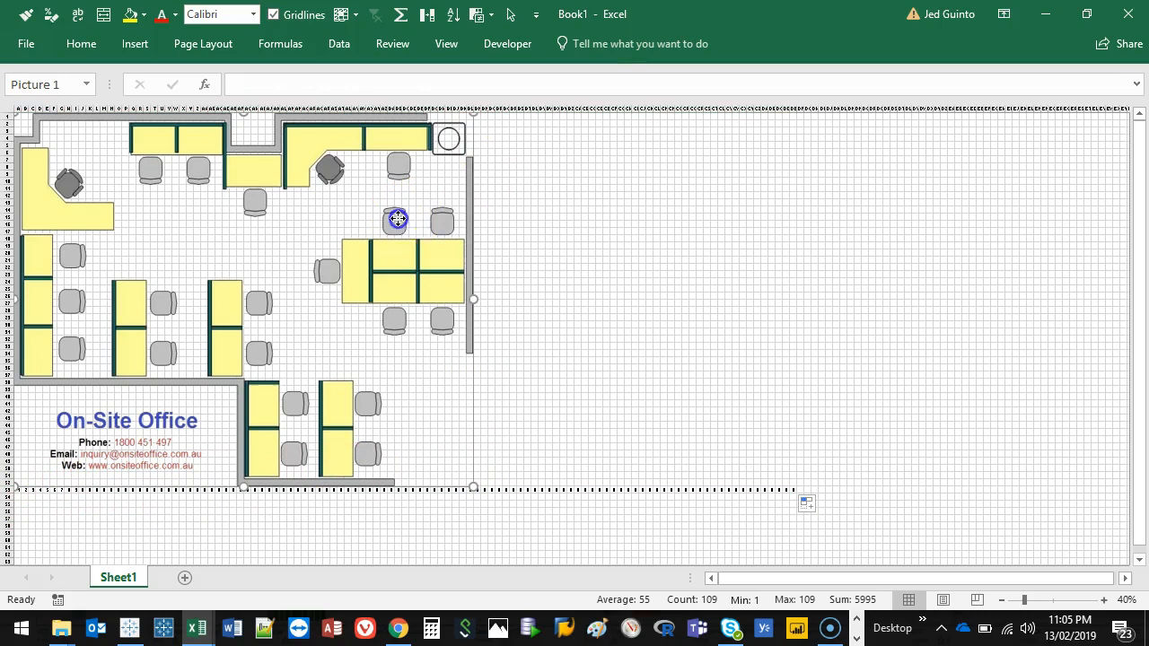
click(483, 483)
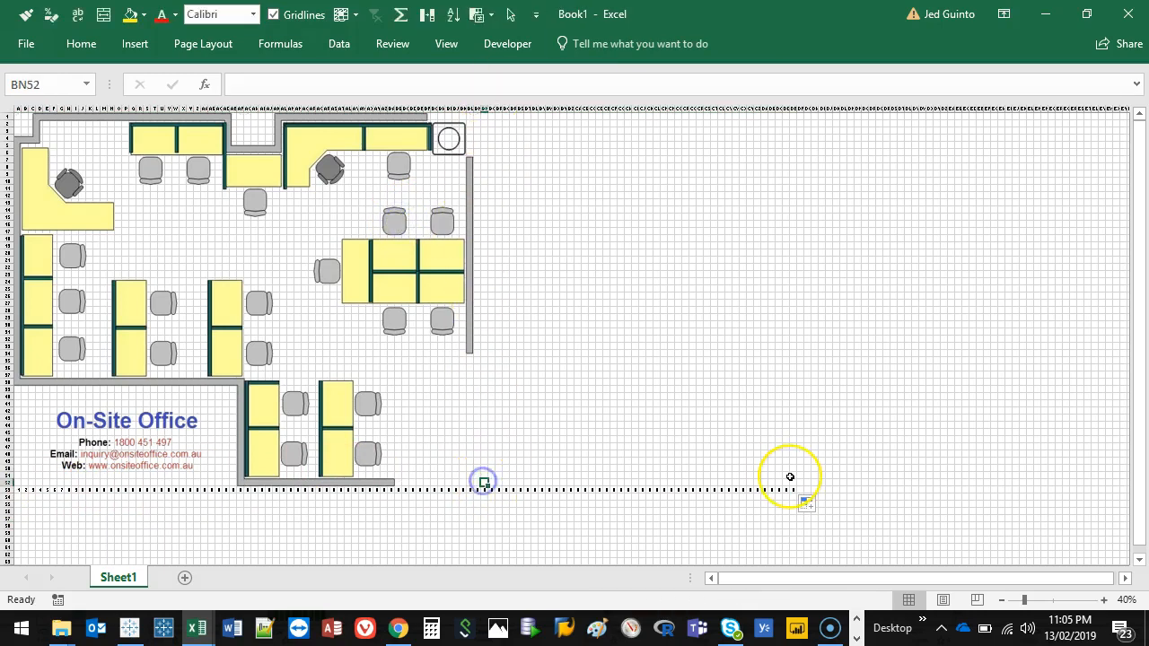
text(1)
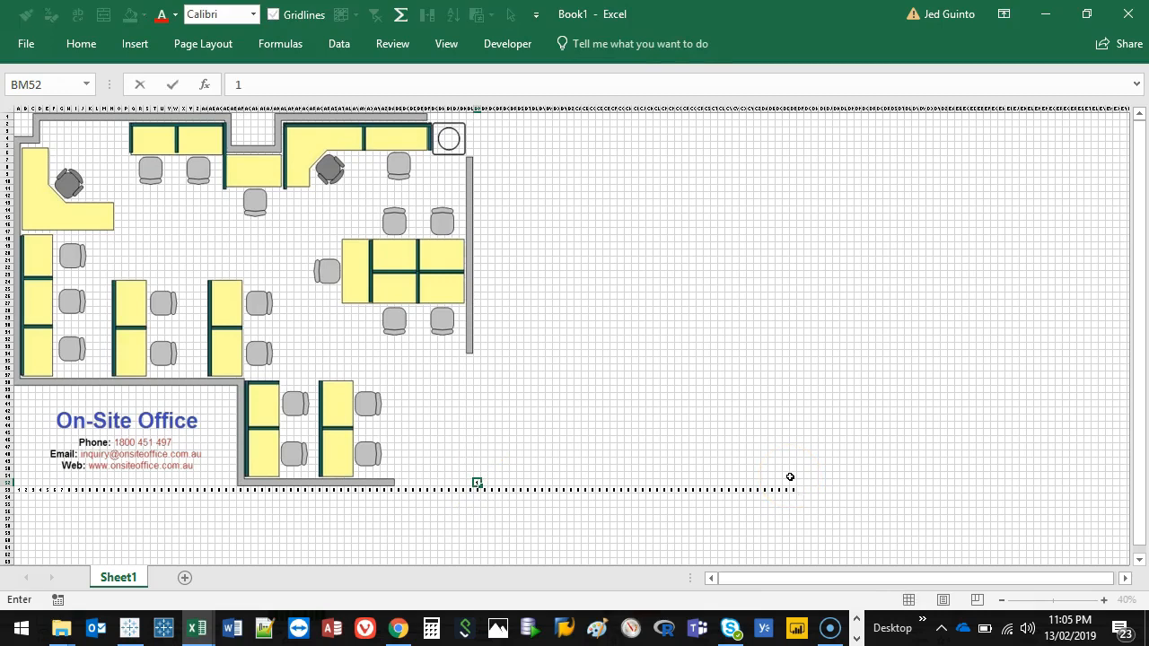
key(Up)
text(2)
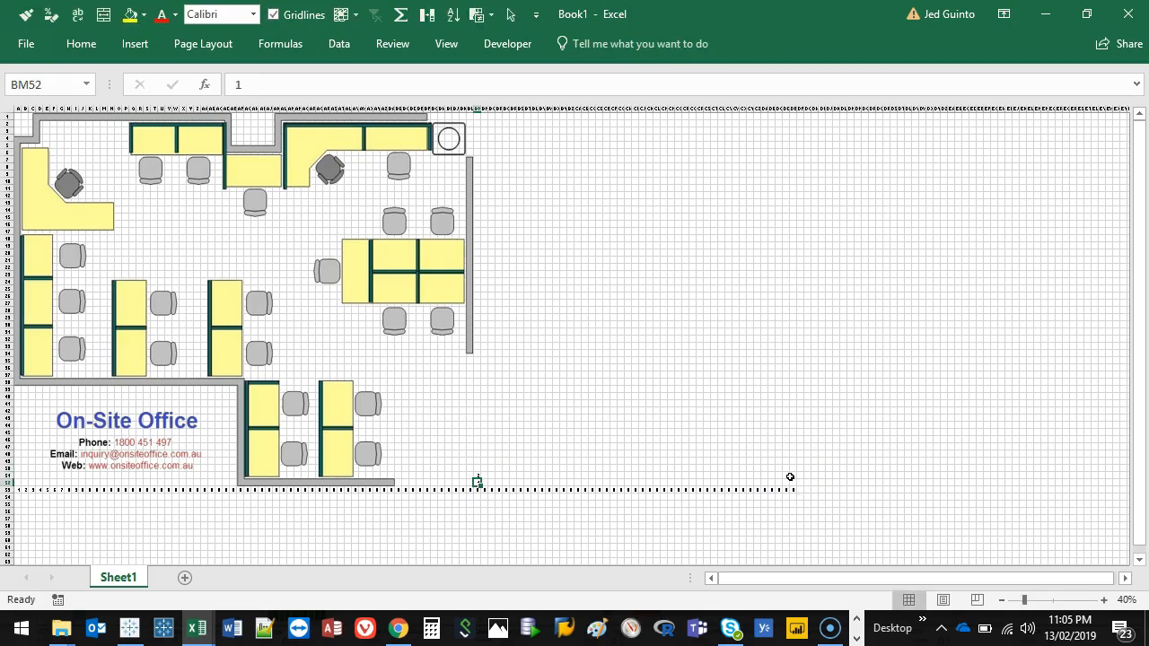
text(2)
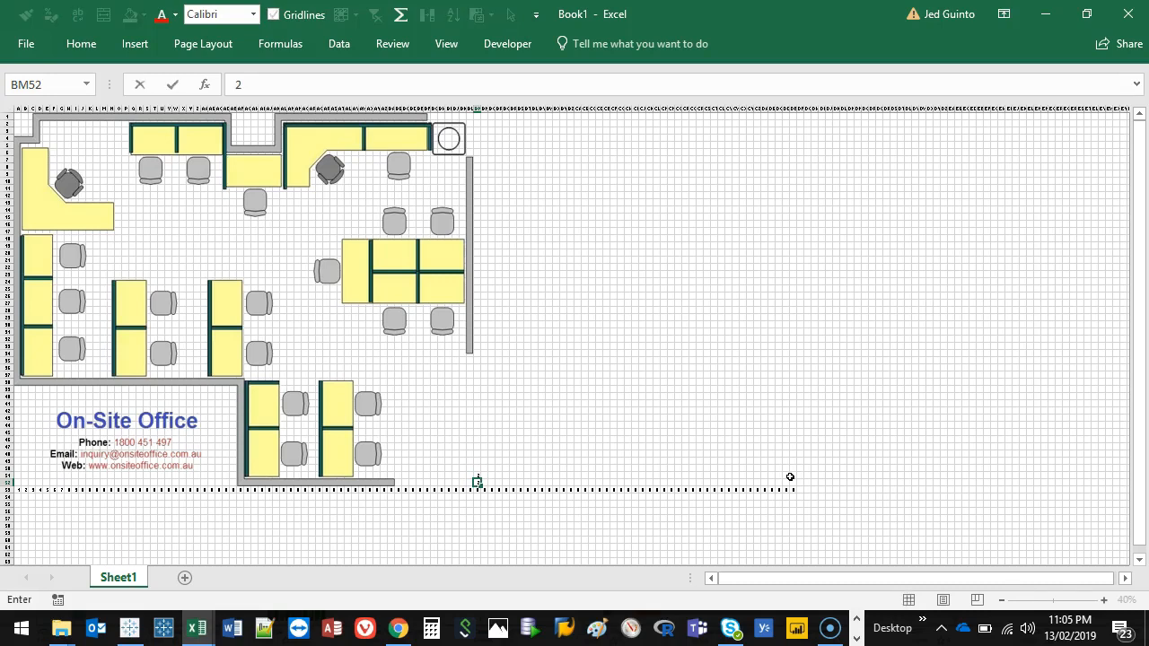
key(Return)
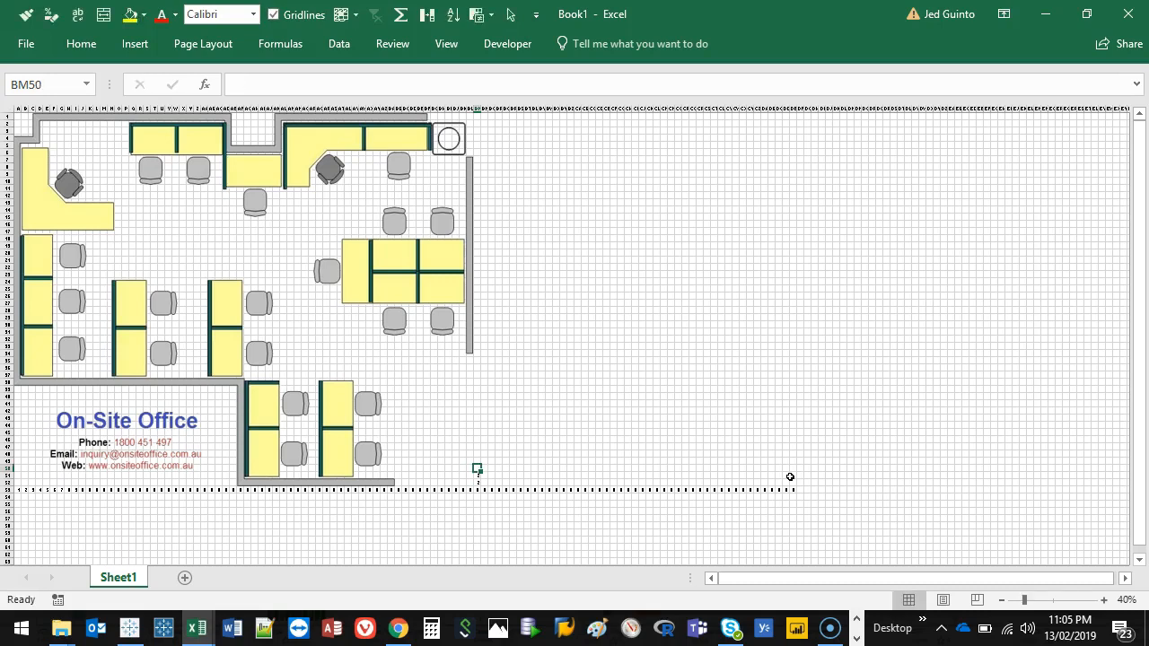
key(Down)
text(2)
key(Up)
text(3)
key(Up)
text(4)
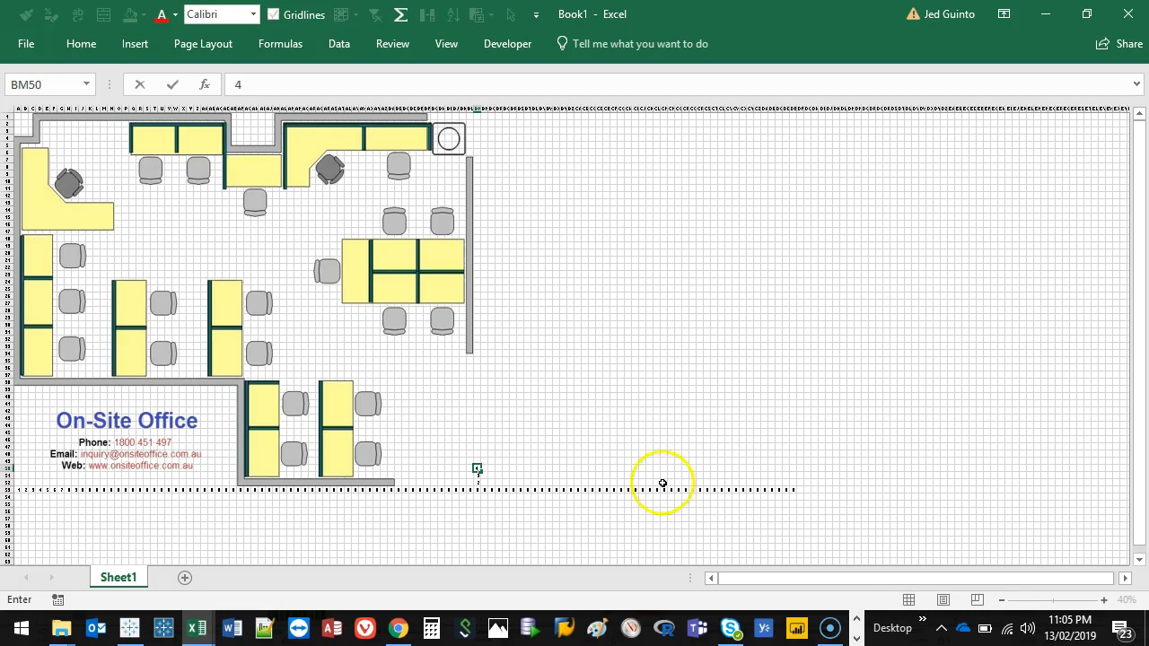
Step: Extend the vertical number series from BM52 up column BM to row 1
click(518, 421)
click(485, 481)
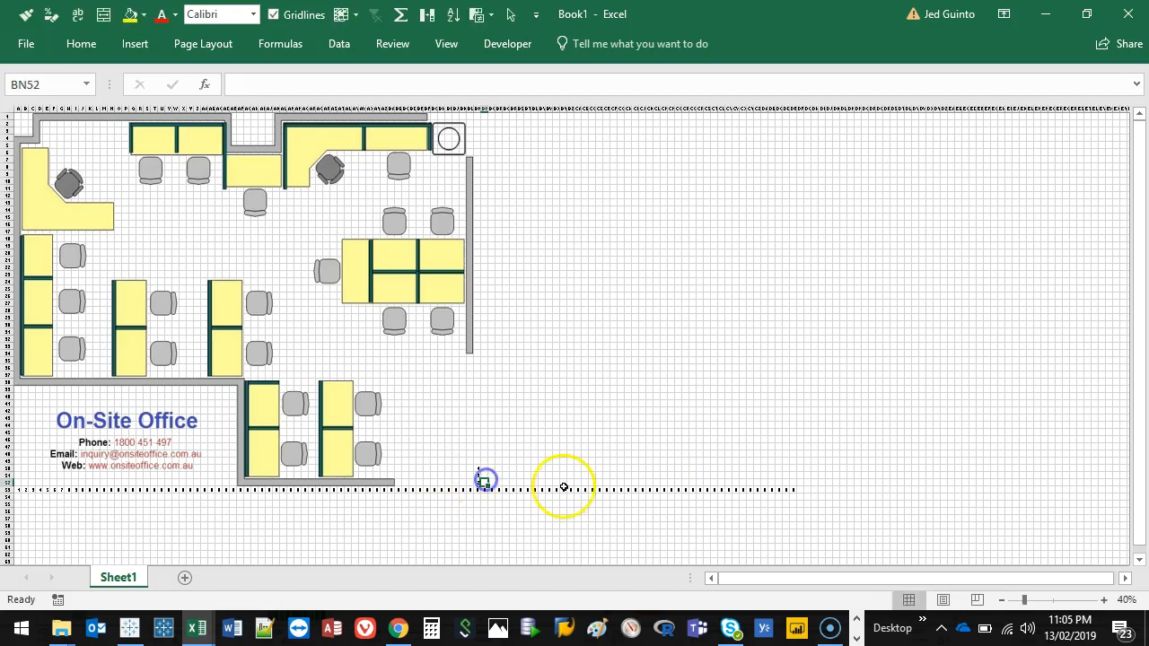
drag(477, 483, 487, 93)
click(553, 310)
Step: Move the floor plan picture off the seat marks to the empty area beyond the vertical number series
click(69, 503)
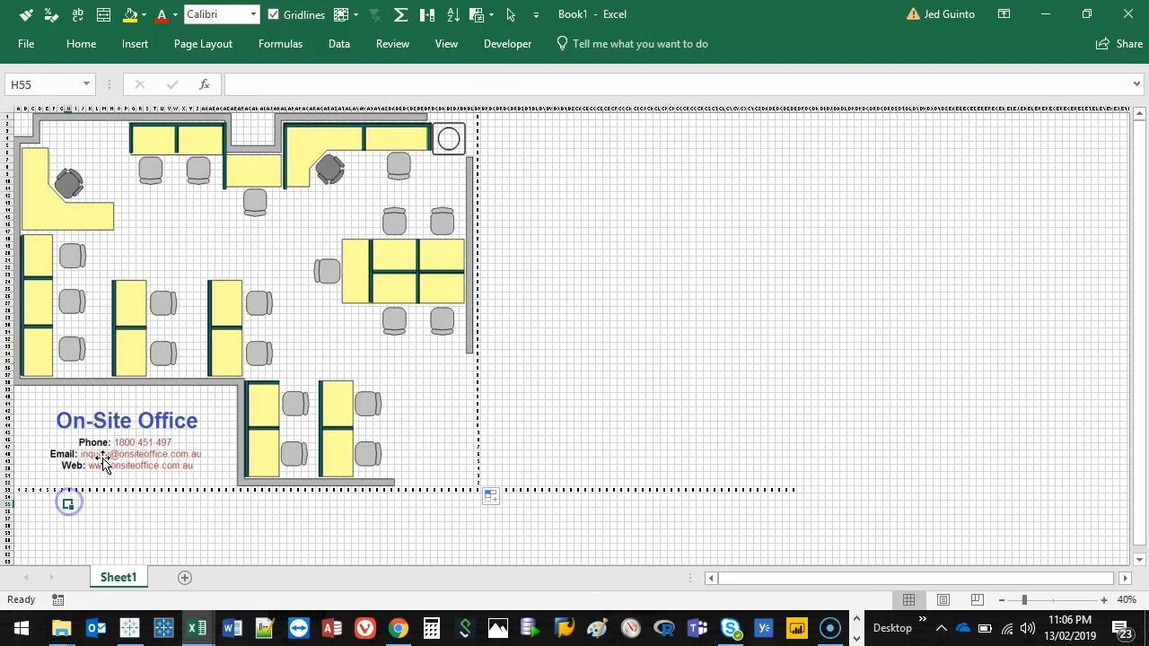
click(122, 233)
drag(122, 233, 751, 243)
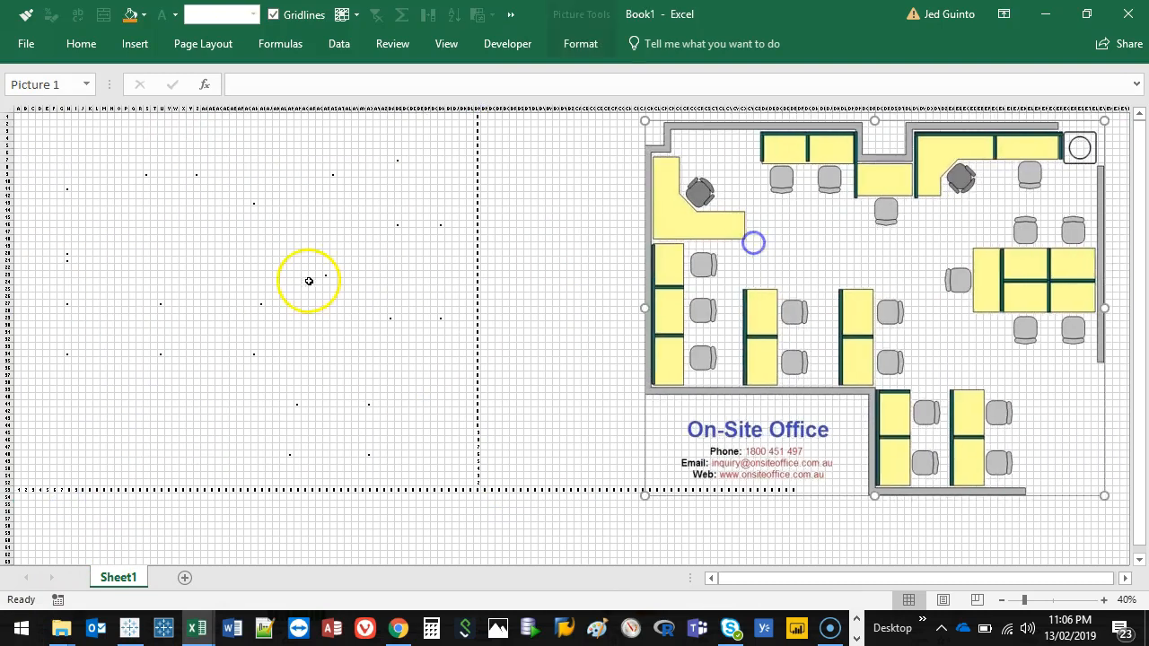
Step: Remove the stray x just above H21 and shift the misaligned marks in rows 34, 48 and 16 to AI34, AN48 and BA16
click(69, 255)
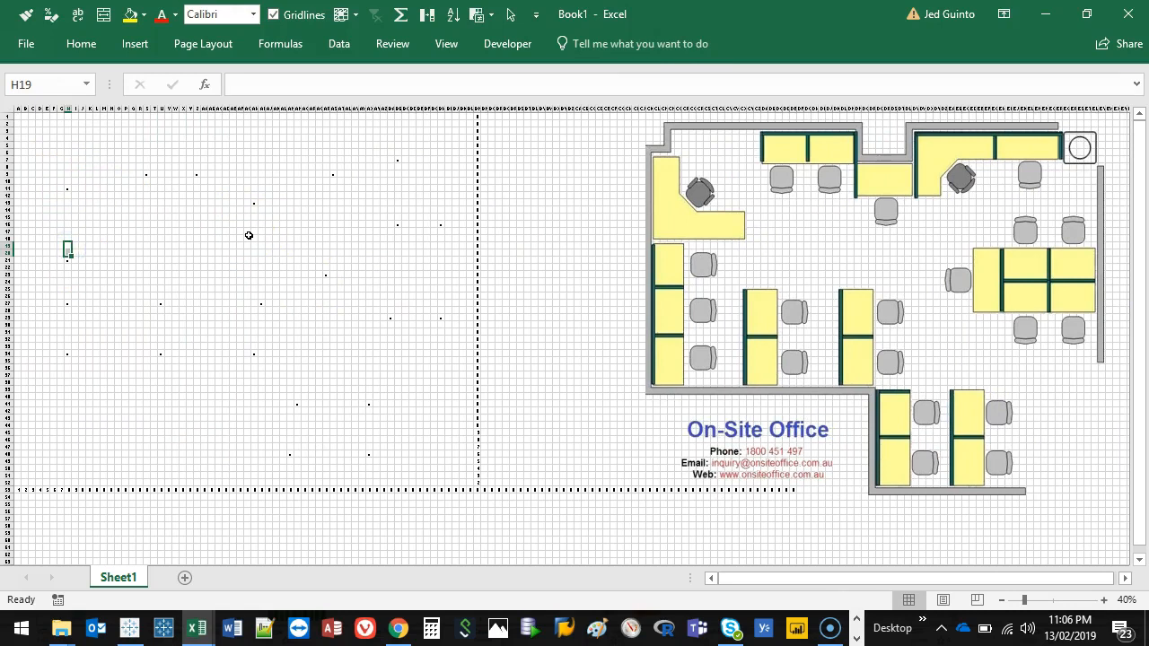
drag(61, 300, 269, 308)
click(251, 354)
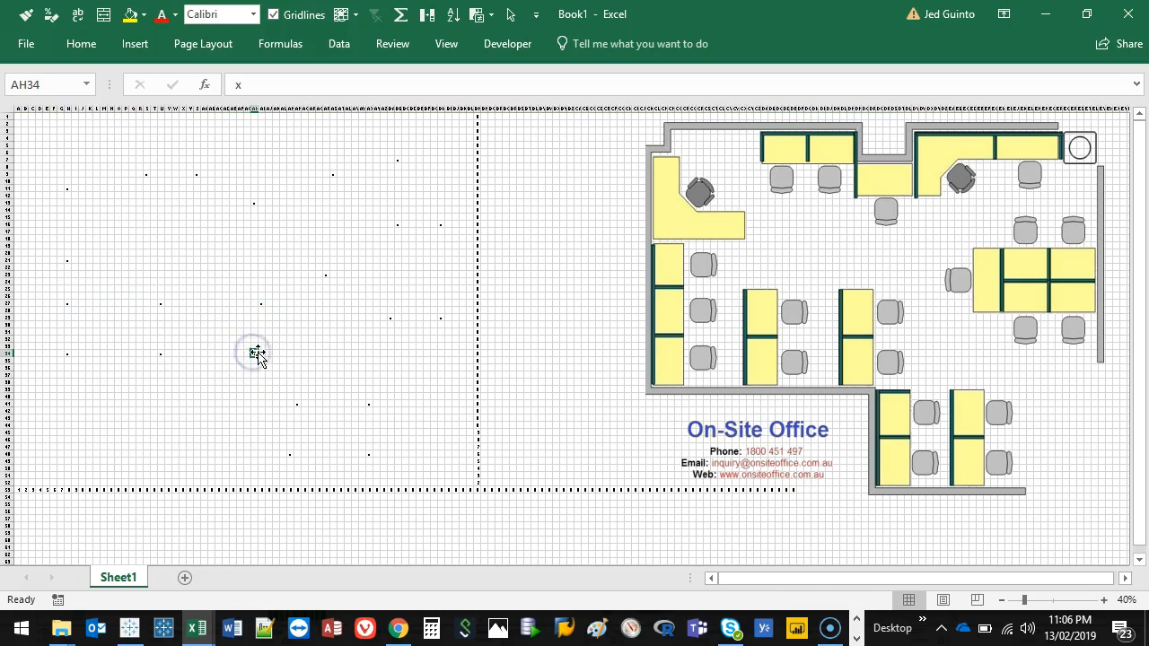
click(454, 359)
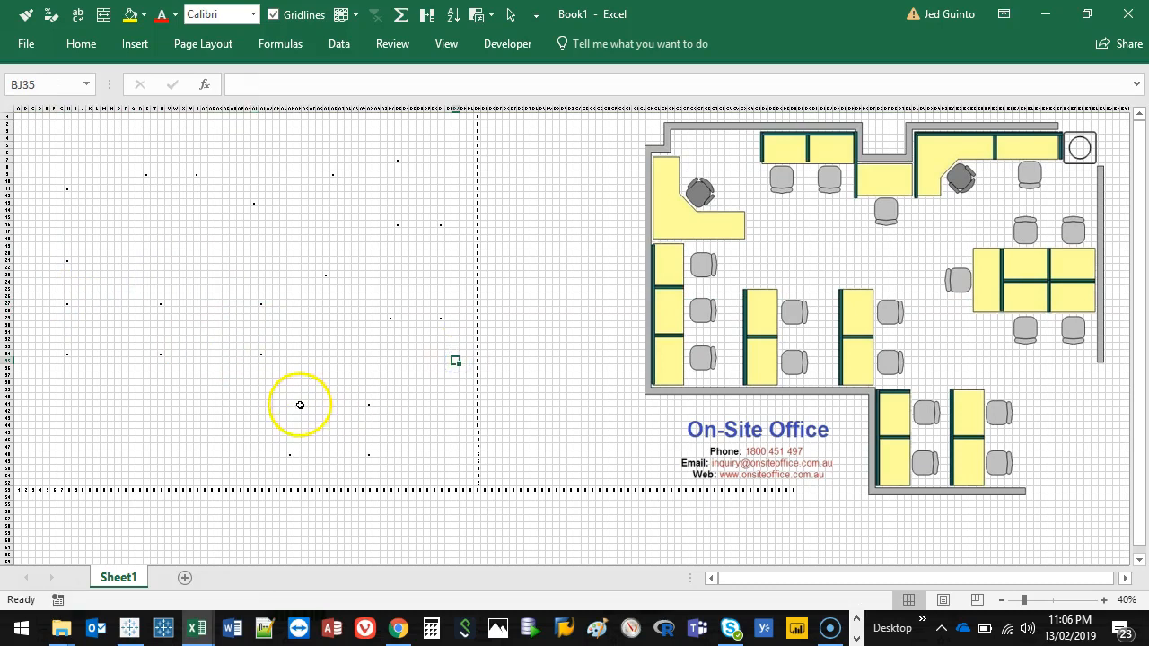
click(289, 454)
drag(290, 454, 297, 454)
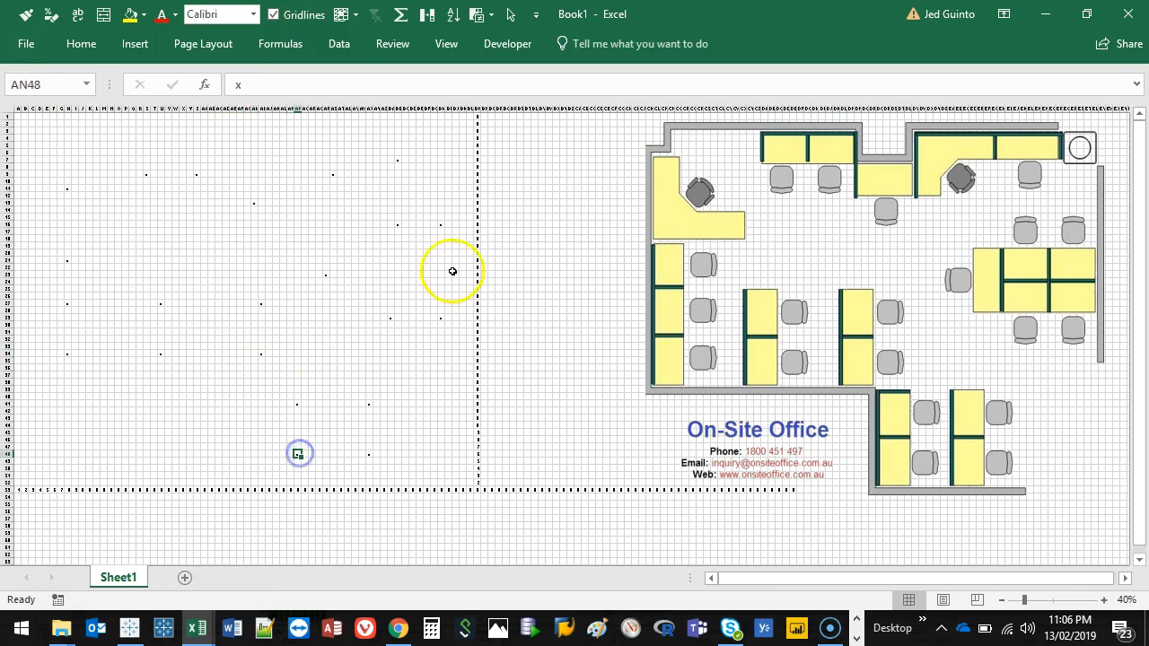
click(396, 225)
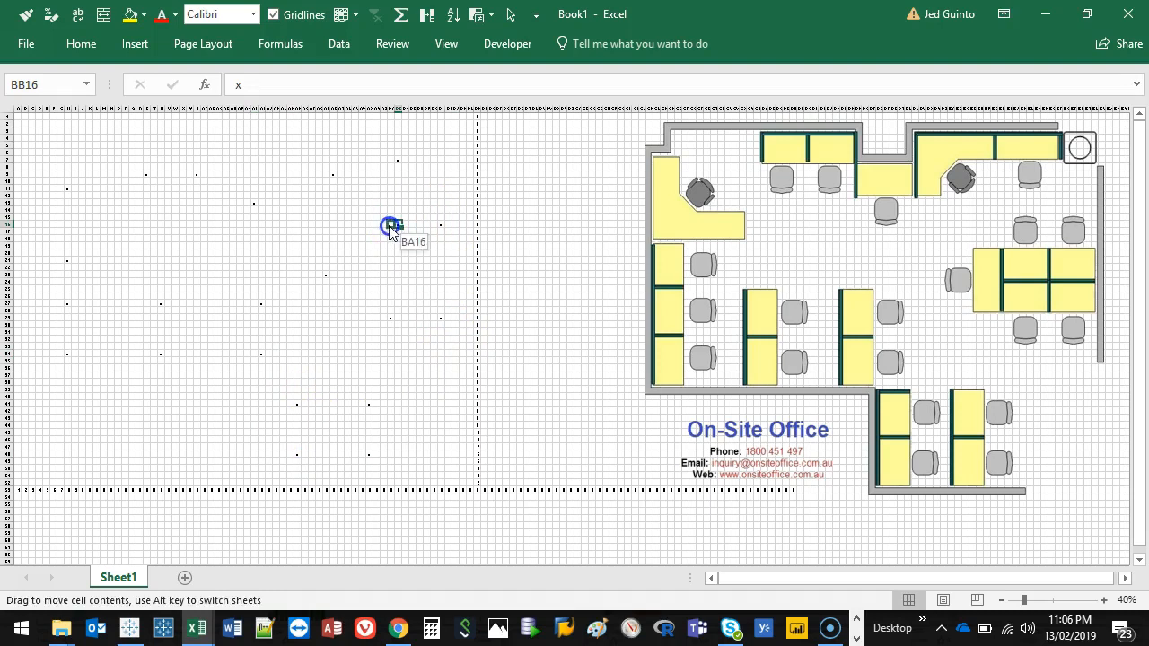
drag(391, 230, 391, 229)
click(441, 226)
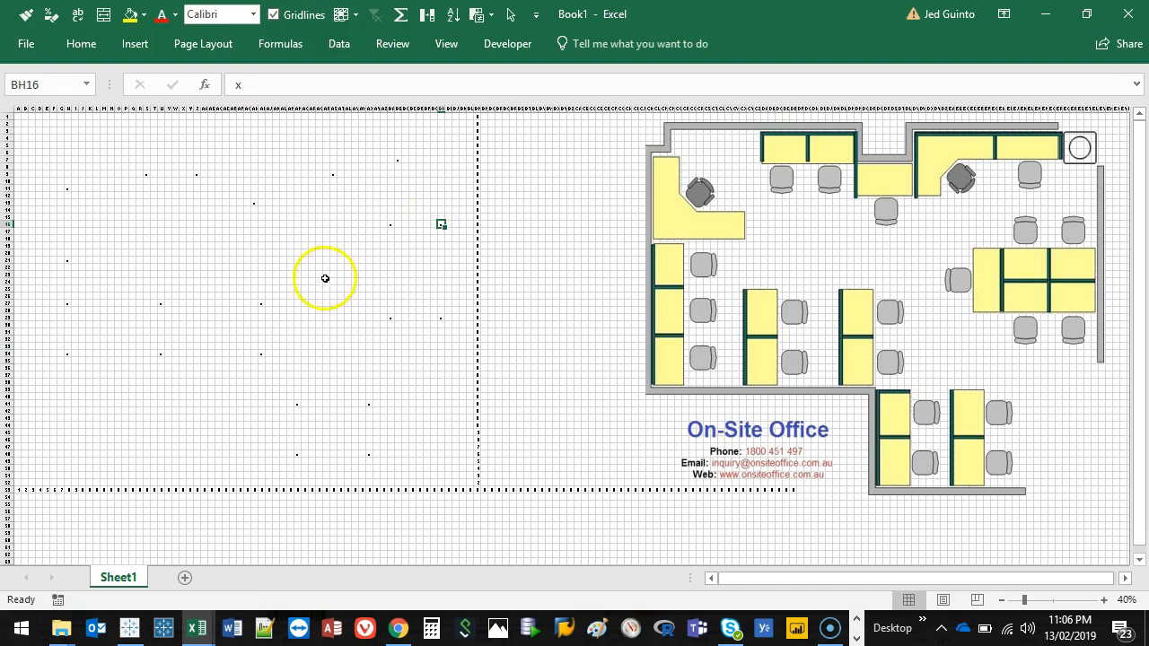
Step: Align the four x marks for the upper wall desks in row 8
click(397, 159)
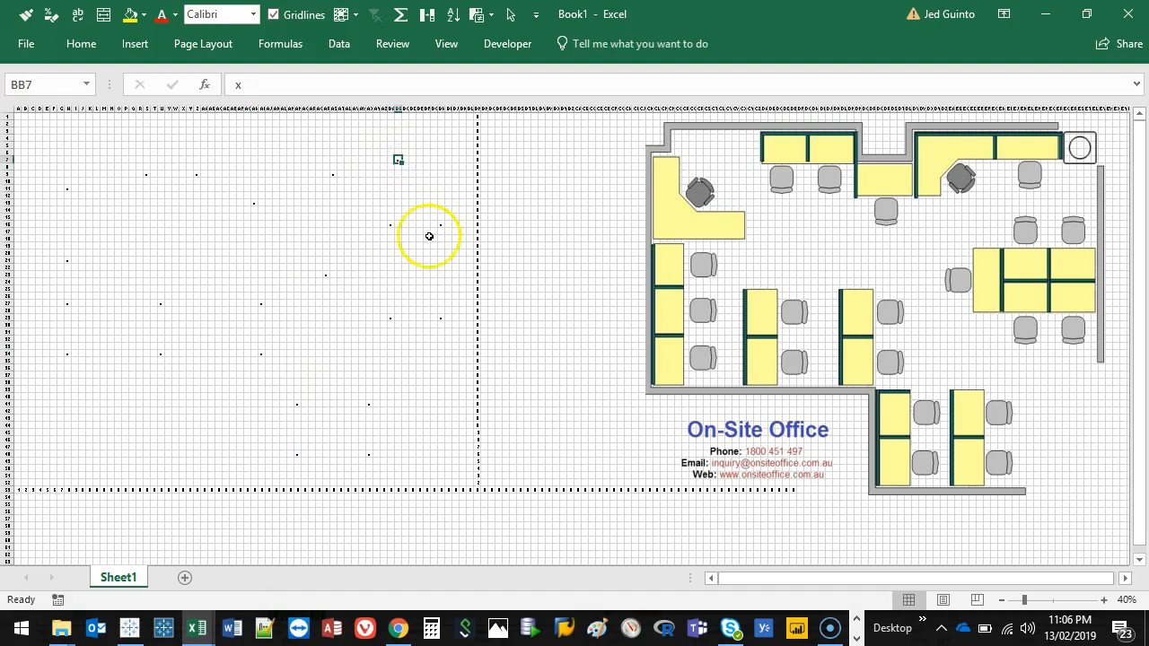
click(333, 173)
drag(333, 173, 400, 172)
click(398, 161)
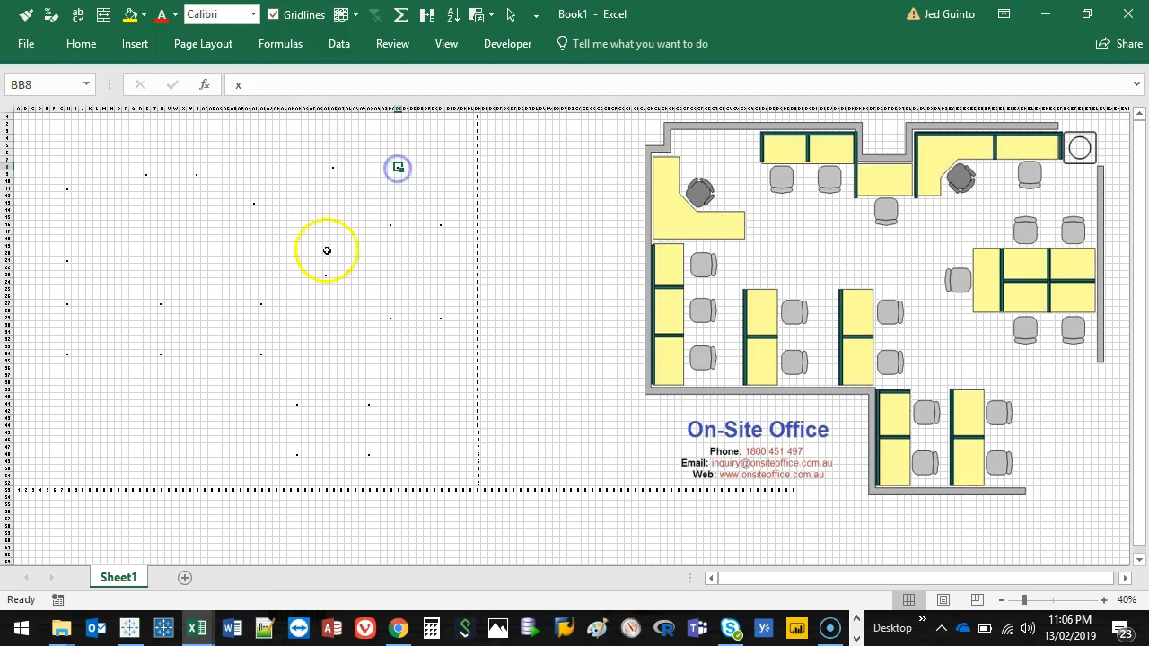
key(shift+space)
drag(195, 174, 157, 169)
click(308, 269)
click(566, 297)
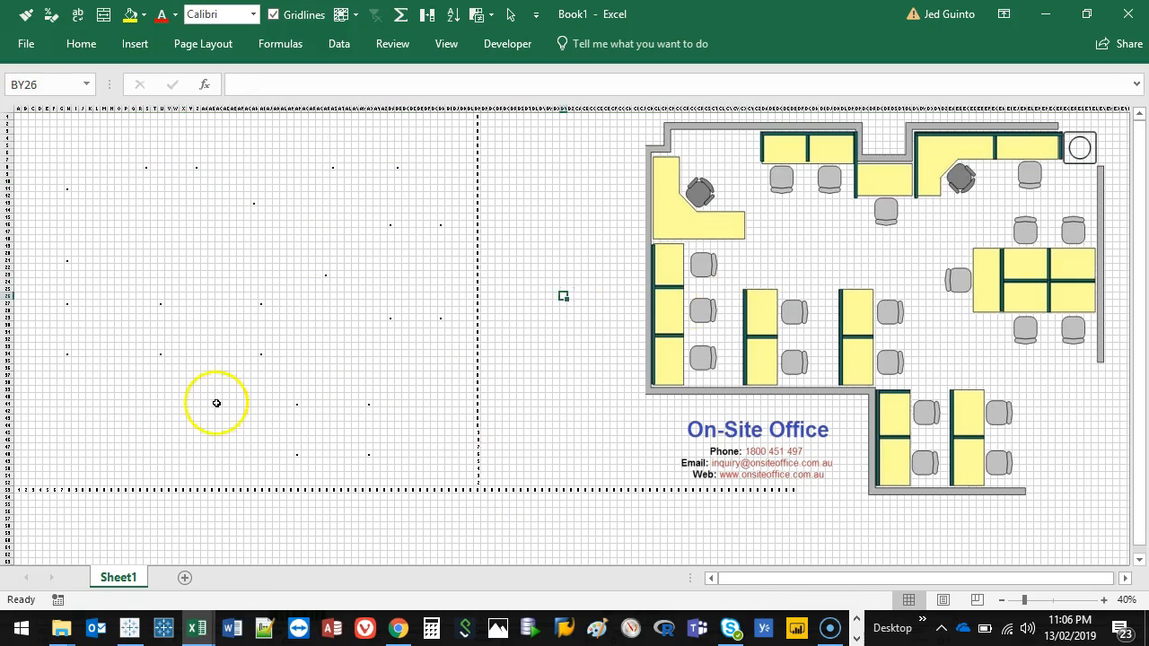
Step: Move the floor plan picture closer to the numbered grid and cut it from the sheet
drag(787, 236, 682, 258)
click(794, 255)
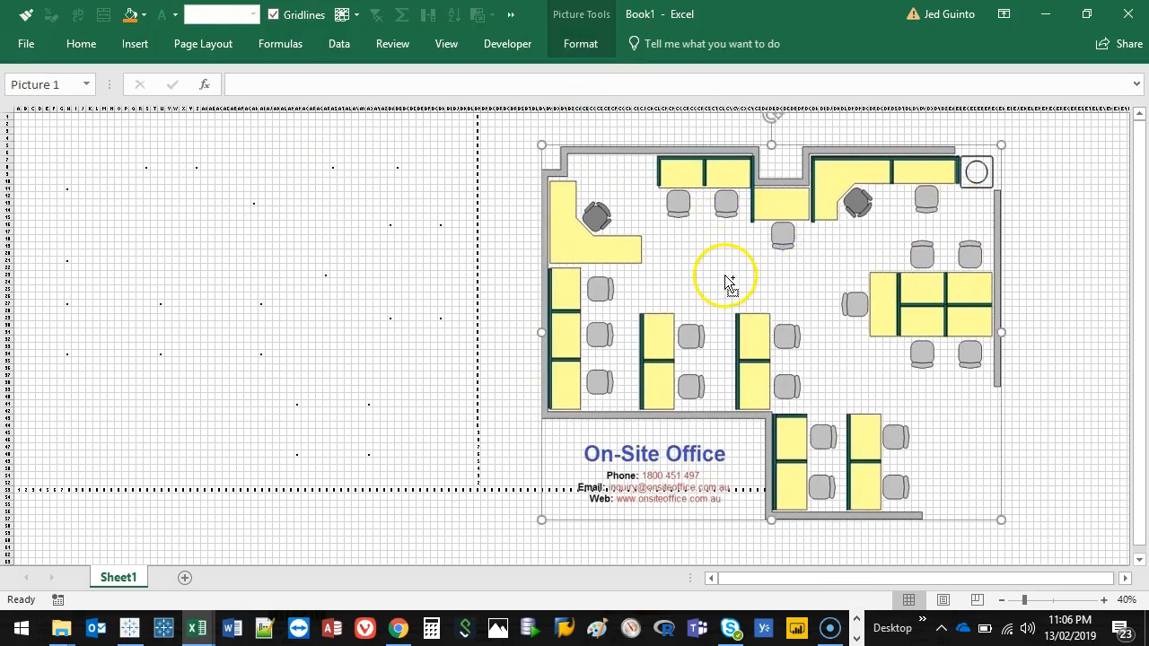
right_click(637, 220)
click(692, 232)
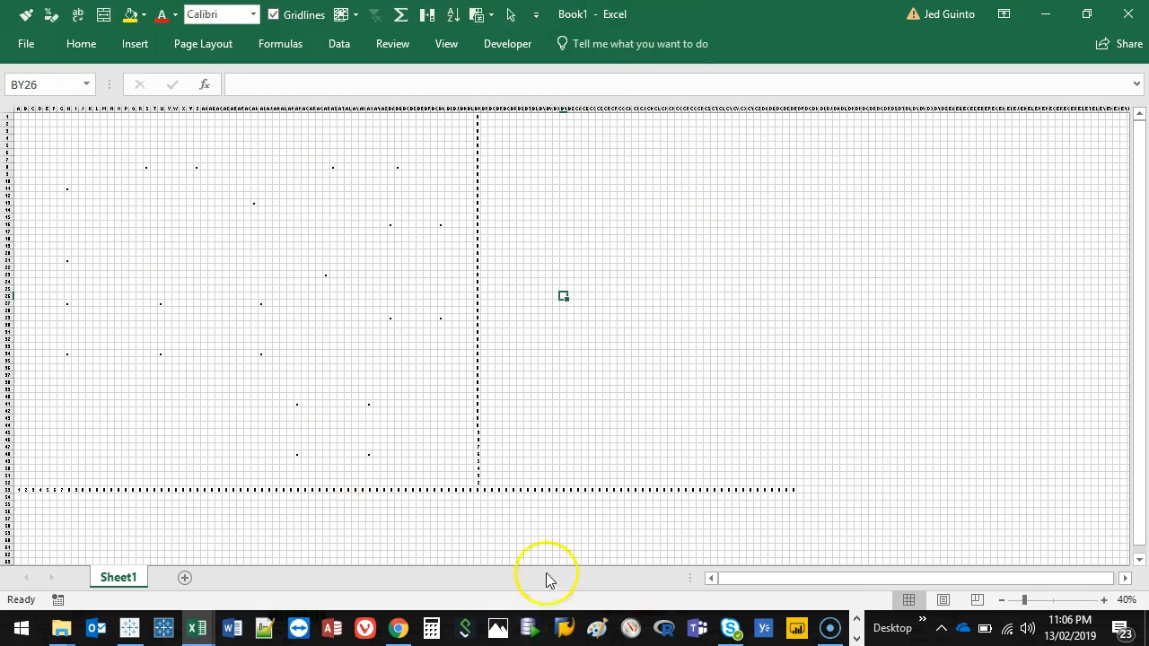
Step: Open Paint and paste the floor plan picture onto a blank canvas
key(super)
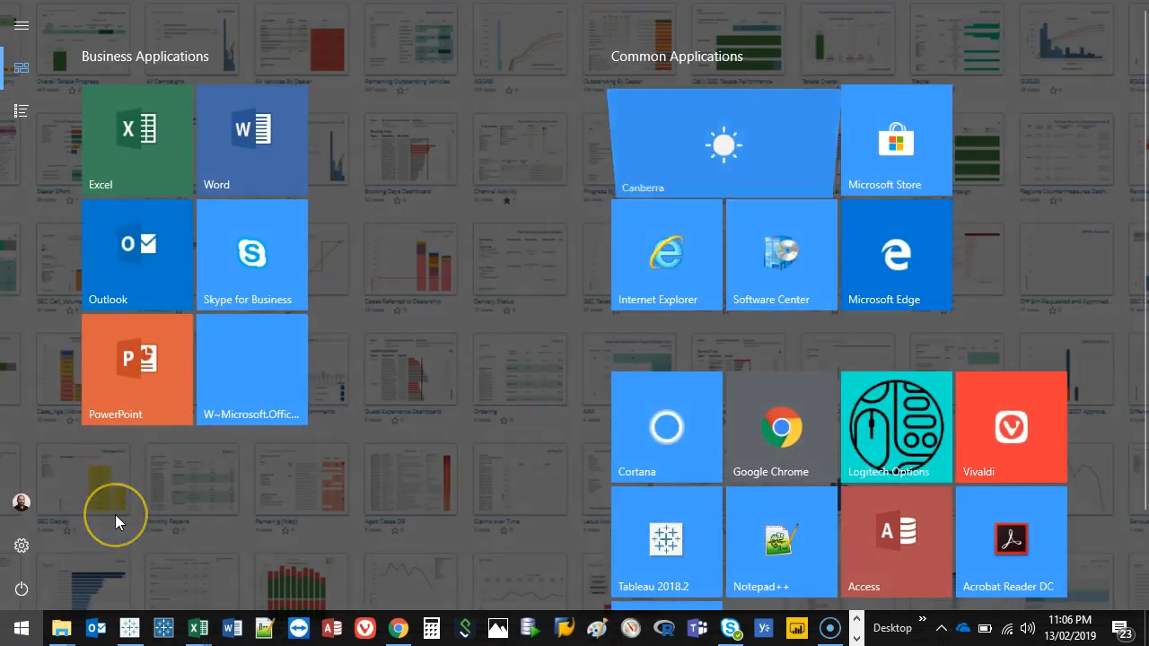
text(paint)
click(154, 98)
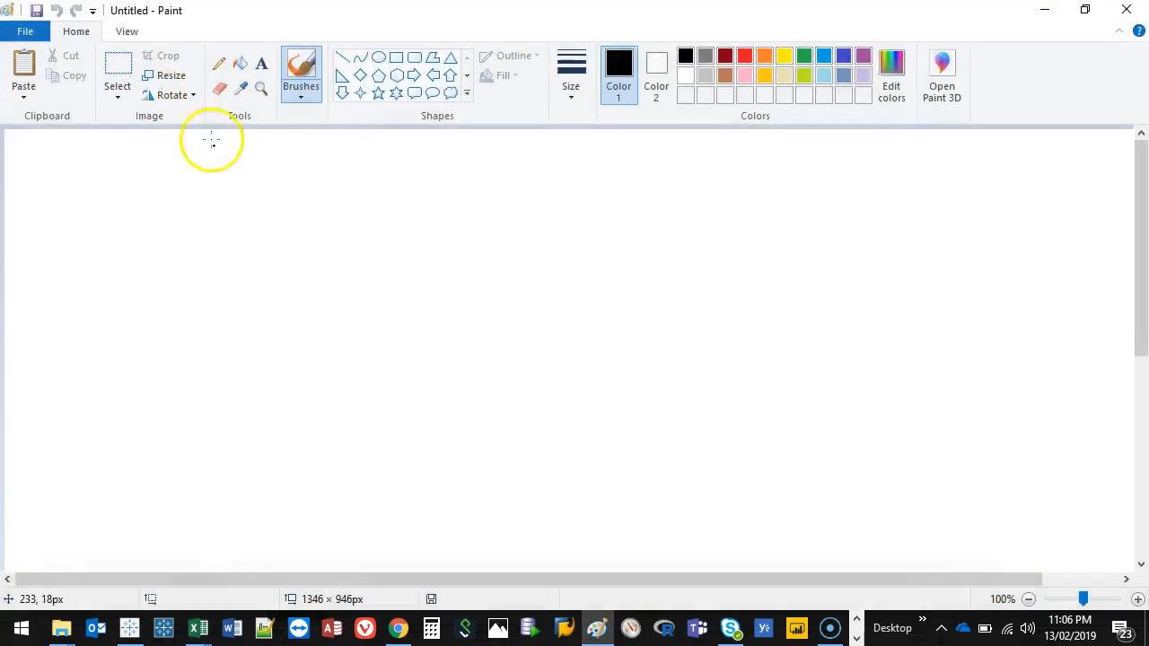
click(22, 71)
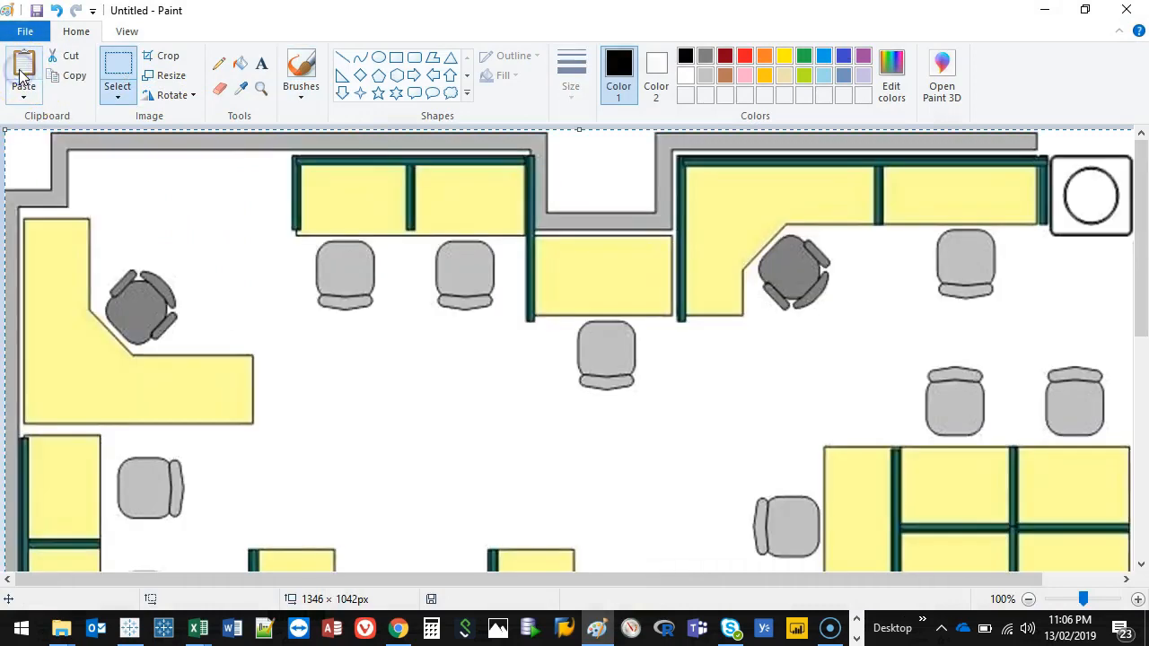
Step: Clear the canvas, paste the floor plan again and crop the image to the pasted picture
ctrl+scroll(389, 249, down, 2)
key(ctrl+a)
key(ctrl+x)
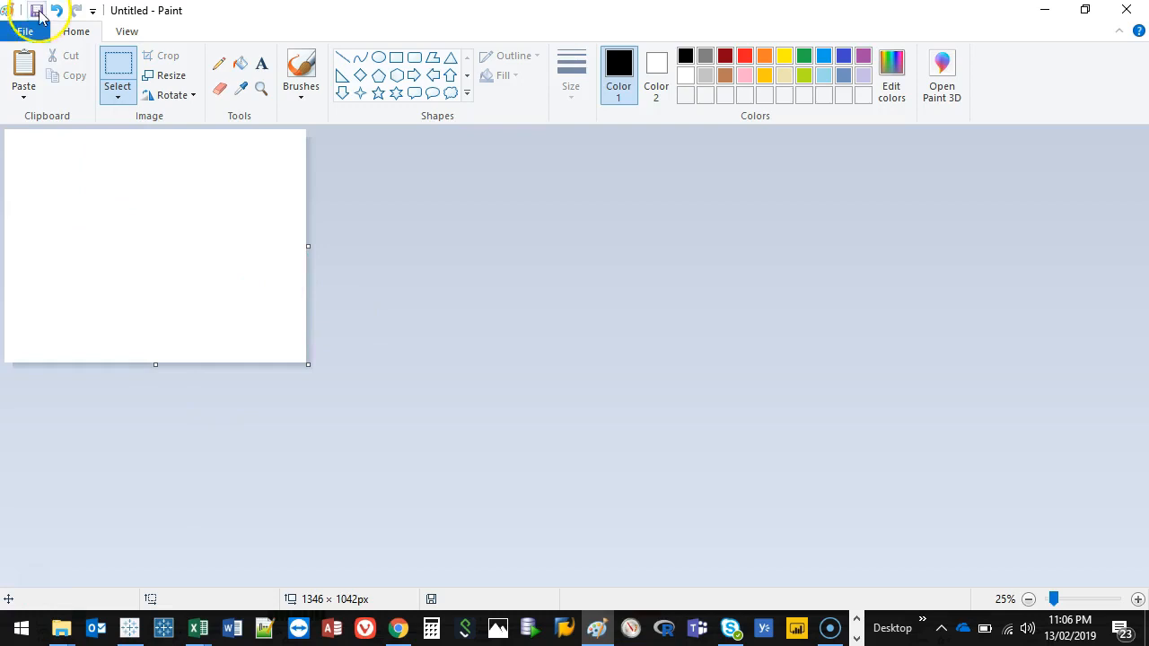
click(24, 67)
click(165, 64)
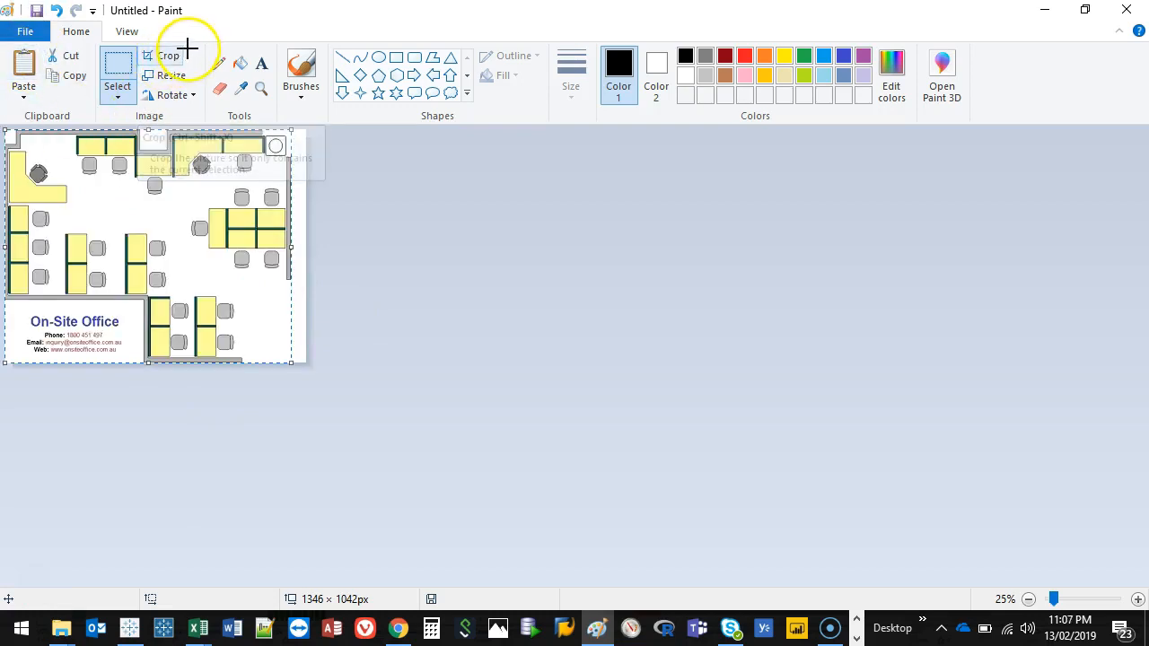
click(167, 56)
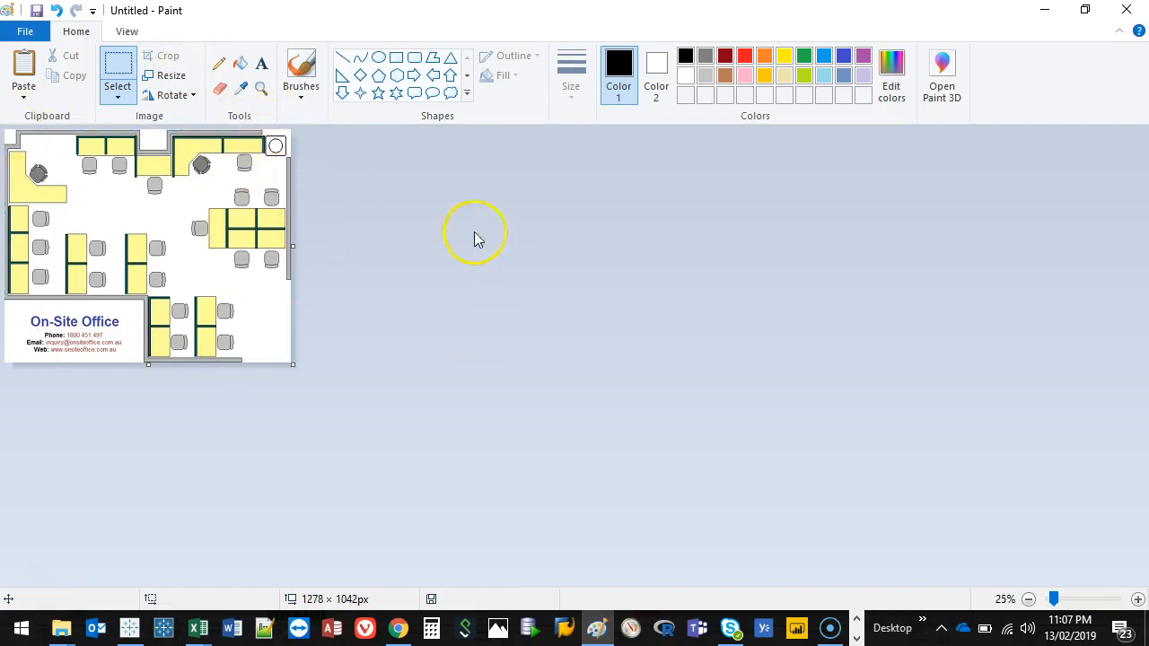
Step: Save the image as Office Space.png in Downloads, replacing the existing file, and close Paint
key(ctrl+s)
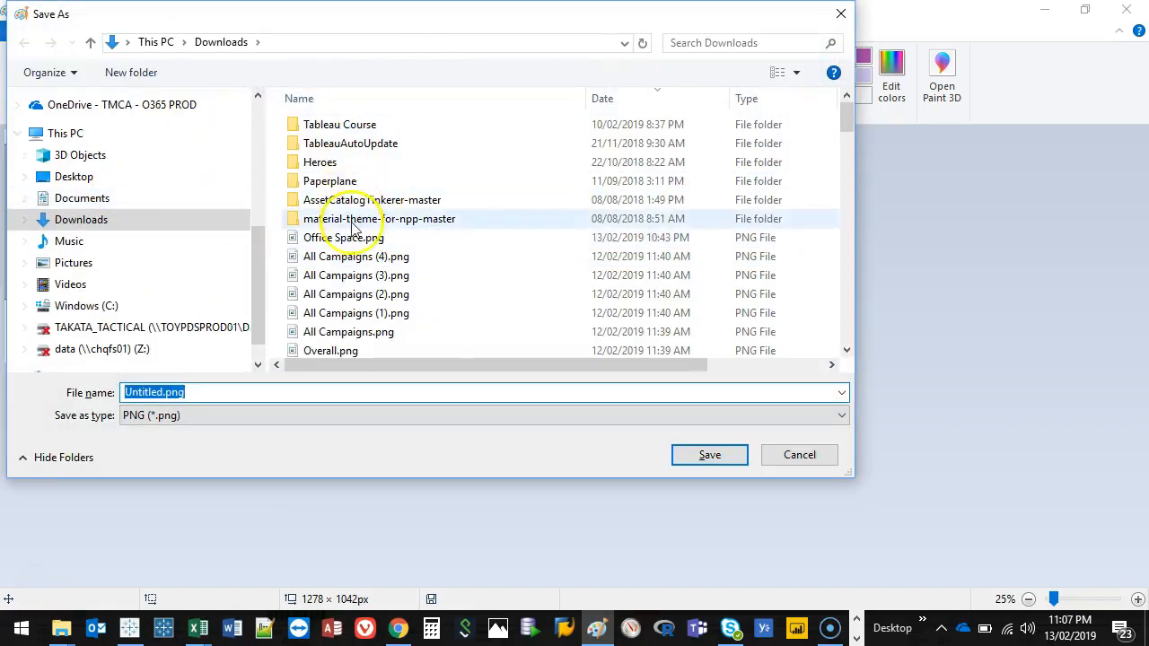
click(353, 238)
click(732, 457)
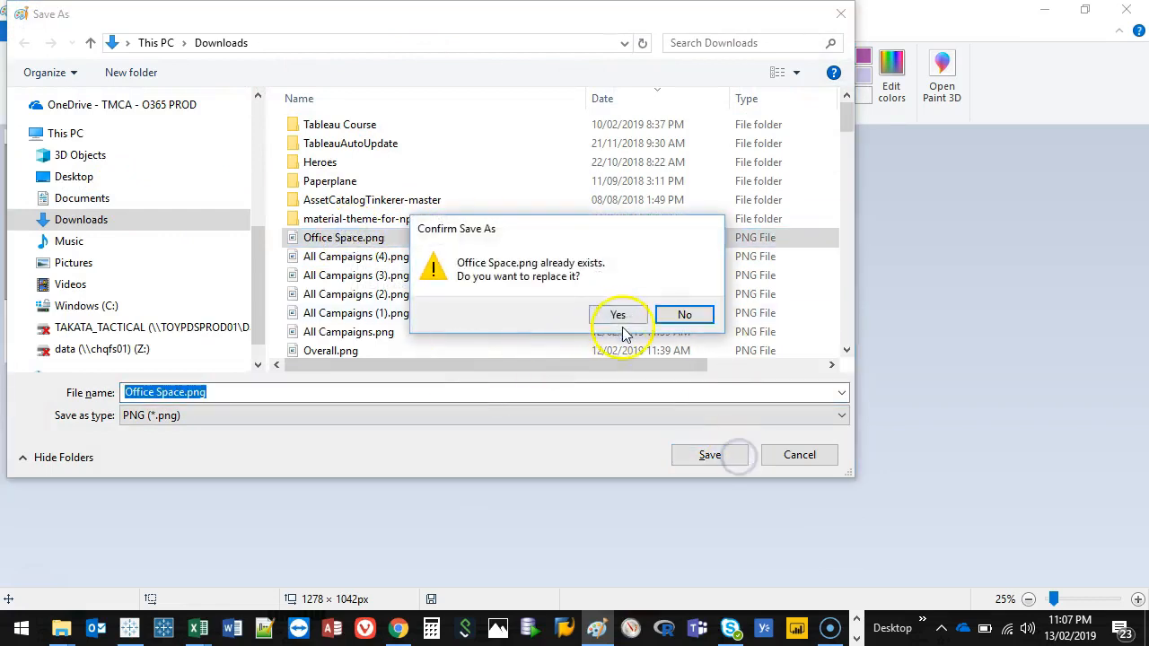
click(617, 315)
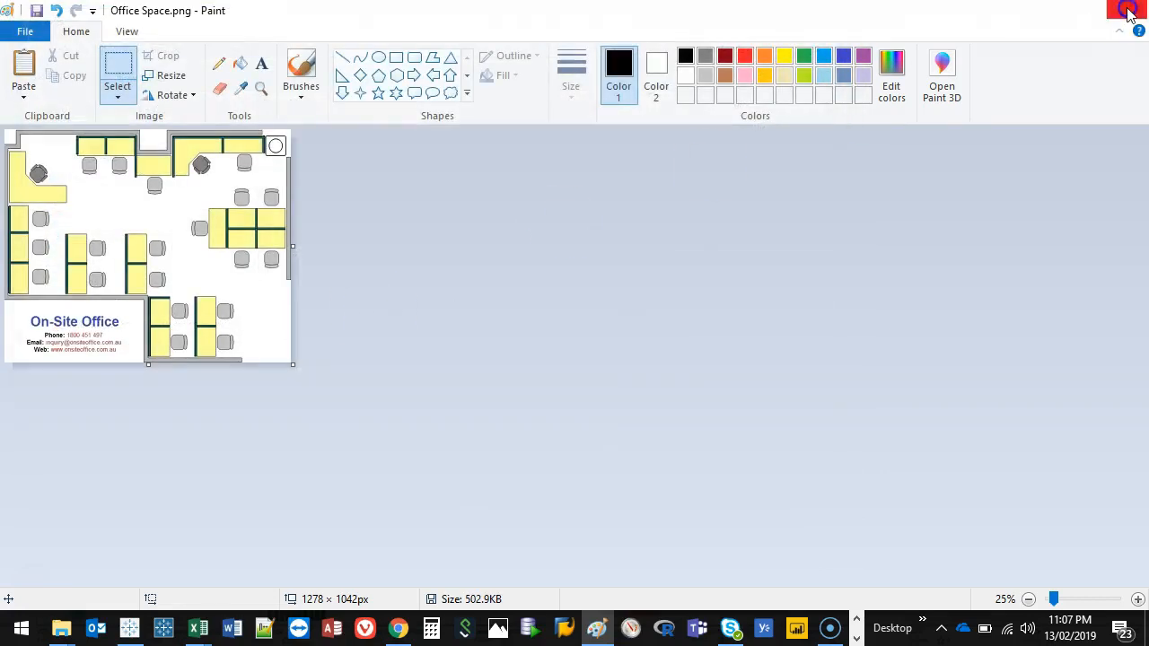
click(1128, 11)
Step: Examine the seat marks in Excel against the numbered row and column, checking the X number in AI53
click(111, 349)
scroll(110, 349, up, 3)
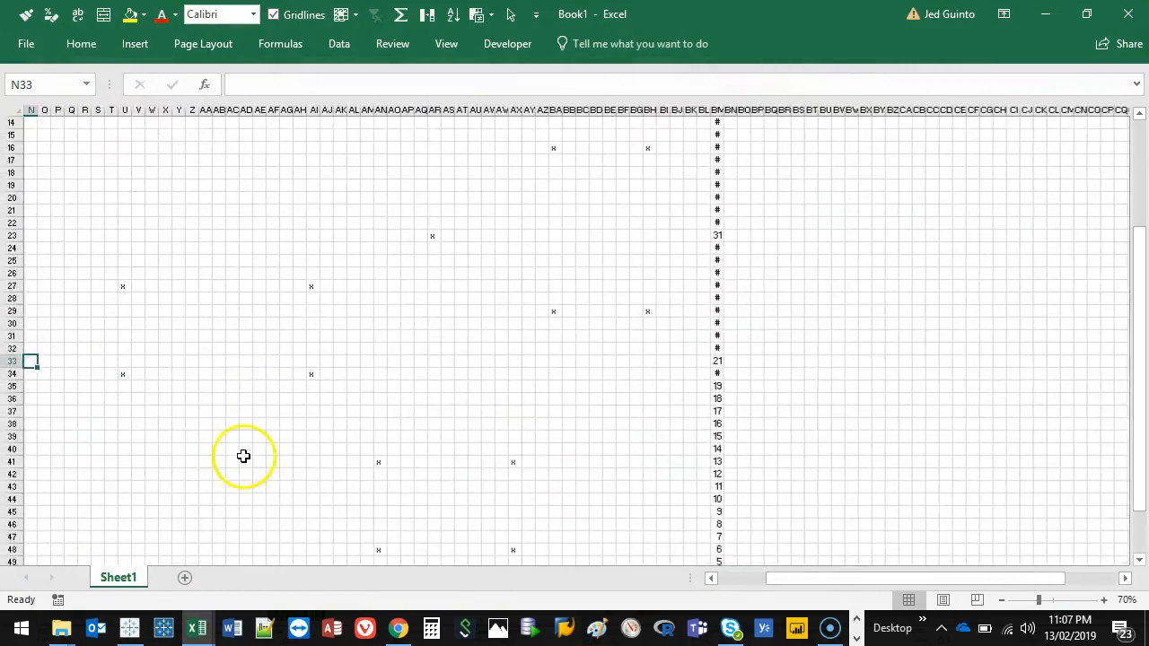
scroll(405, 364, down, 4)
scroll(310, 463, up, 1)
click(315, 500)
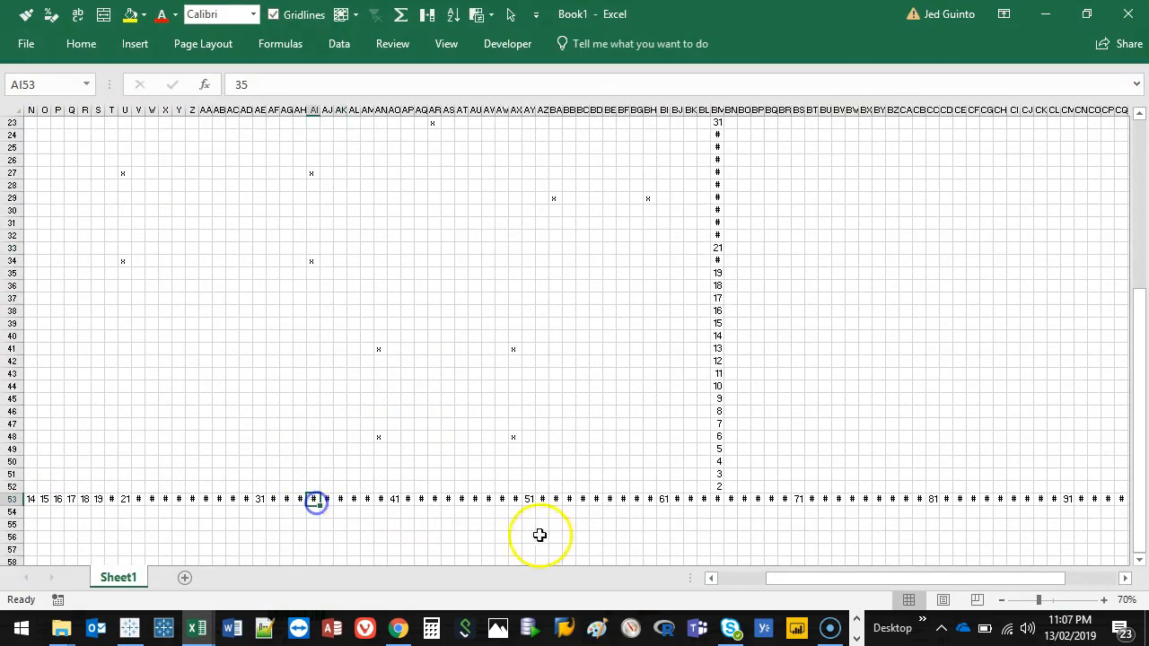
Step: Widen column AB to fit its X number in row 53
drag(792, 572, 667, 577)
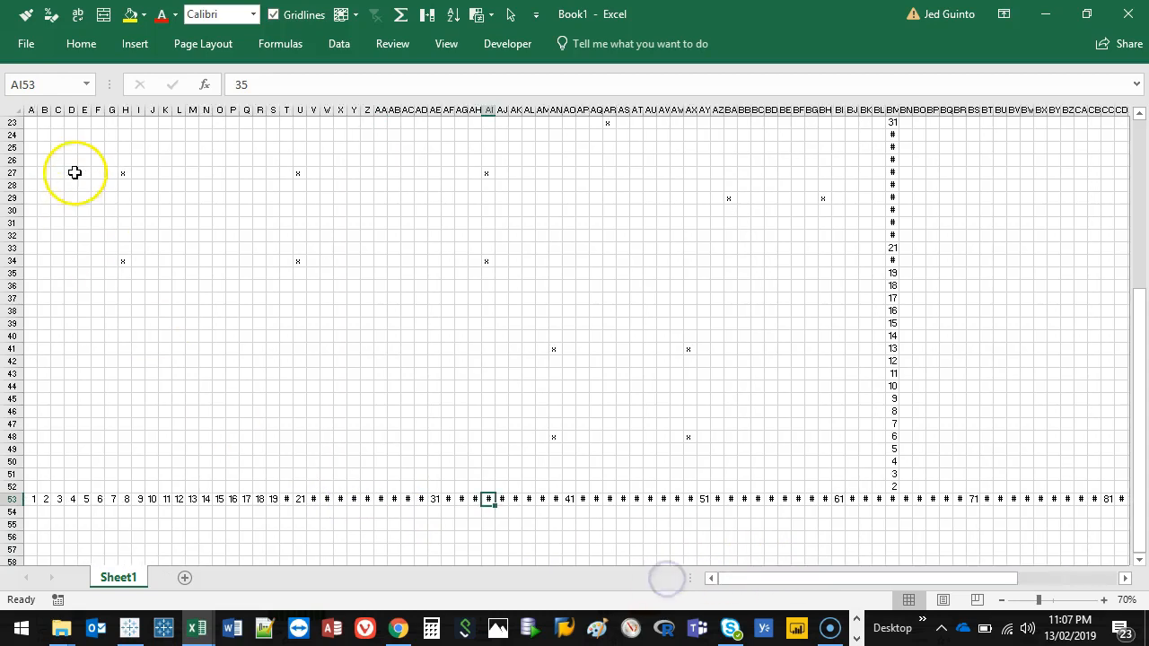
click(31, 110)
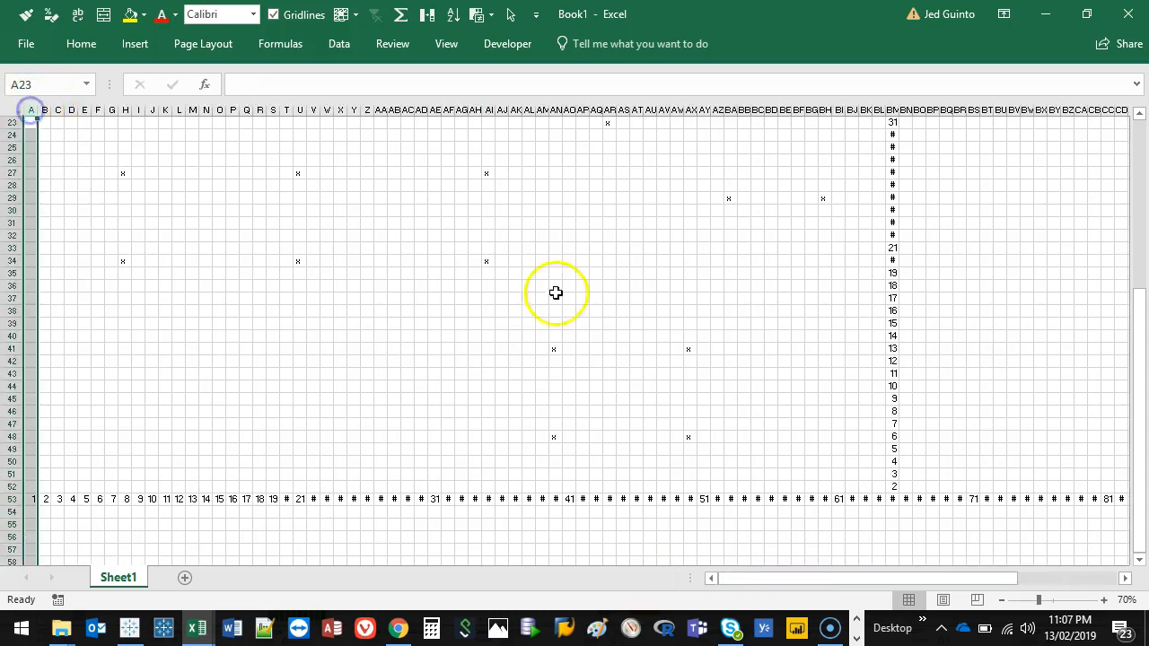
click(393, 498)
key(ctrl+space)
double_click(401, 110)
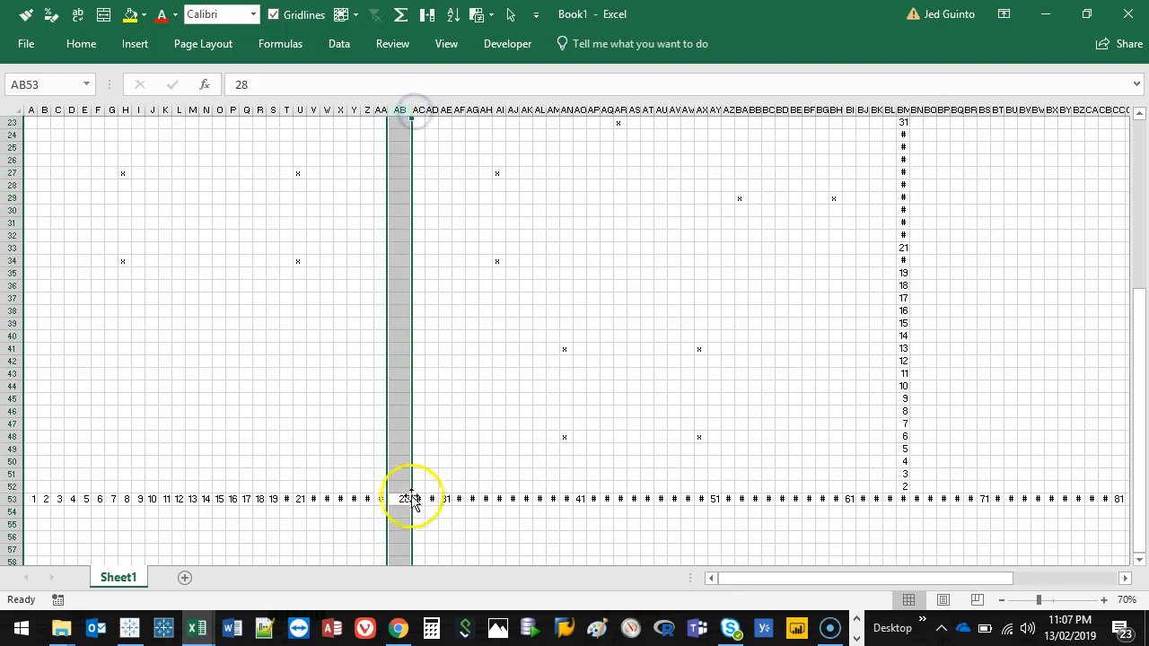
Step: Widen column BM to fit the Y numbers it contains
click(217, 397)
scroll(217, 396, up, 2)
scroll(216, 395, up, 5)
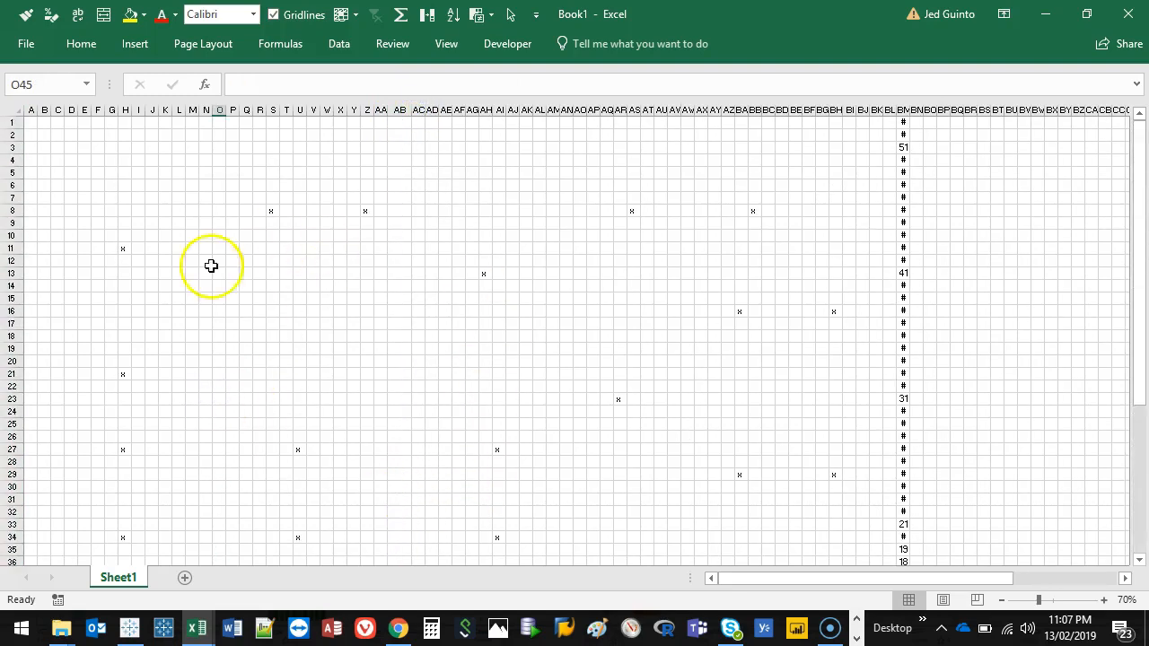
double_click(919, 114)
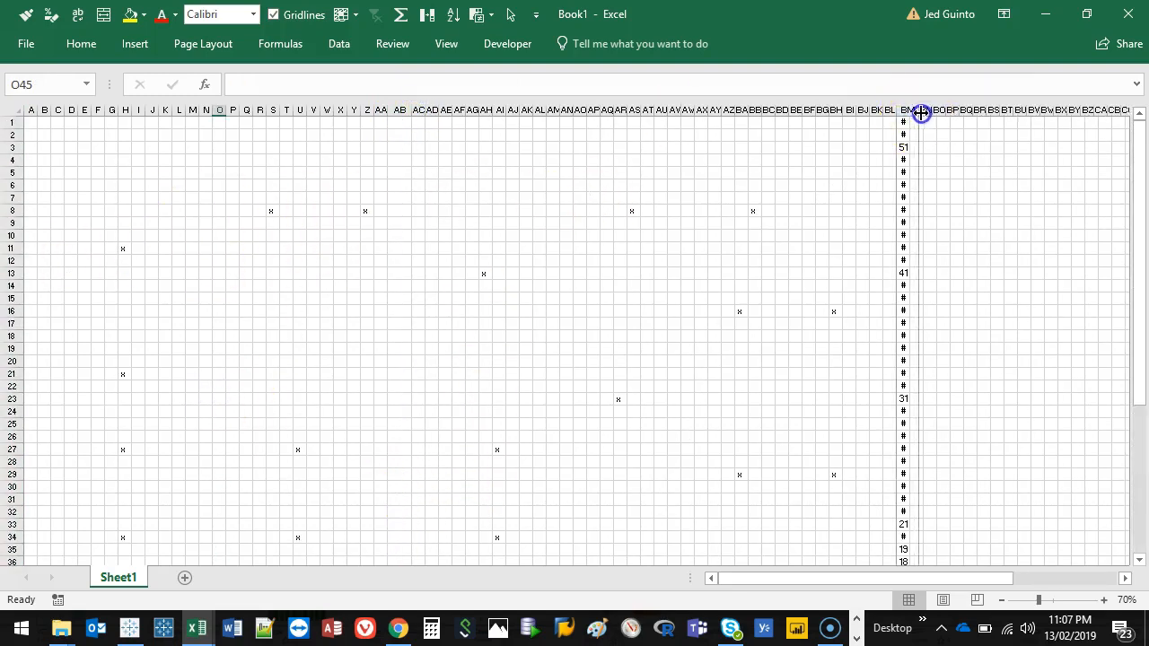
Step: Start a CONCATENATE formula in seat cell H11 in place of its x mark
click(122, 246)
text(x)
click(126, 375)
click(124, 448)
click(123, 248)
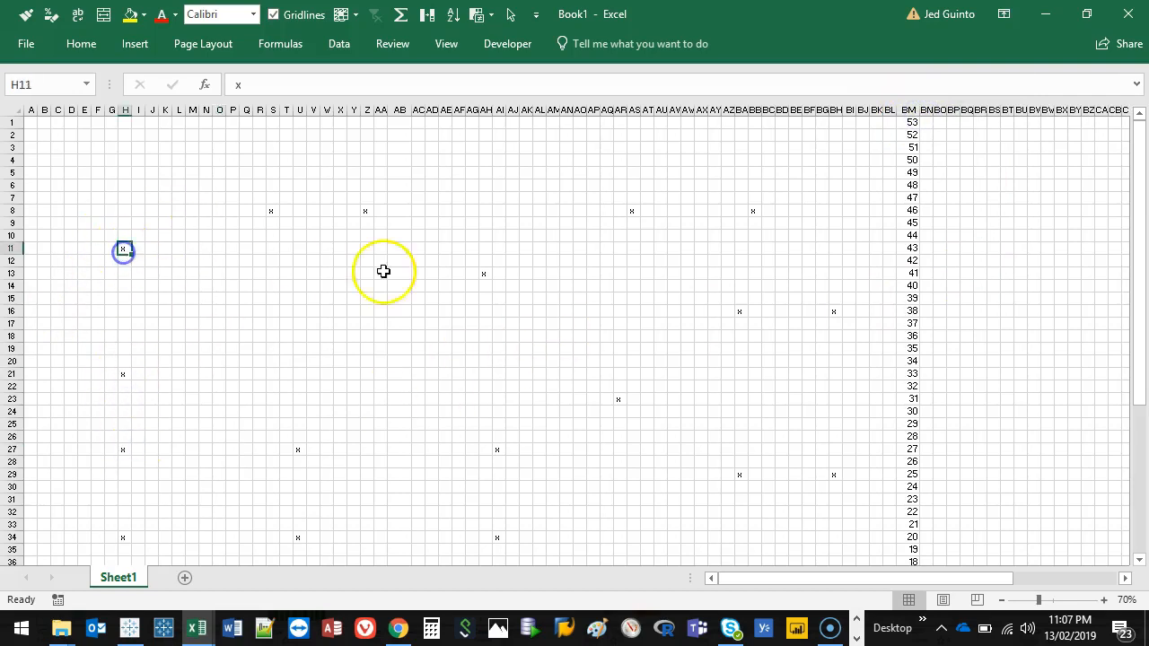
text(=)
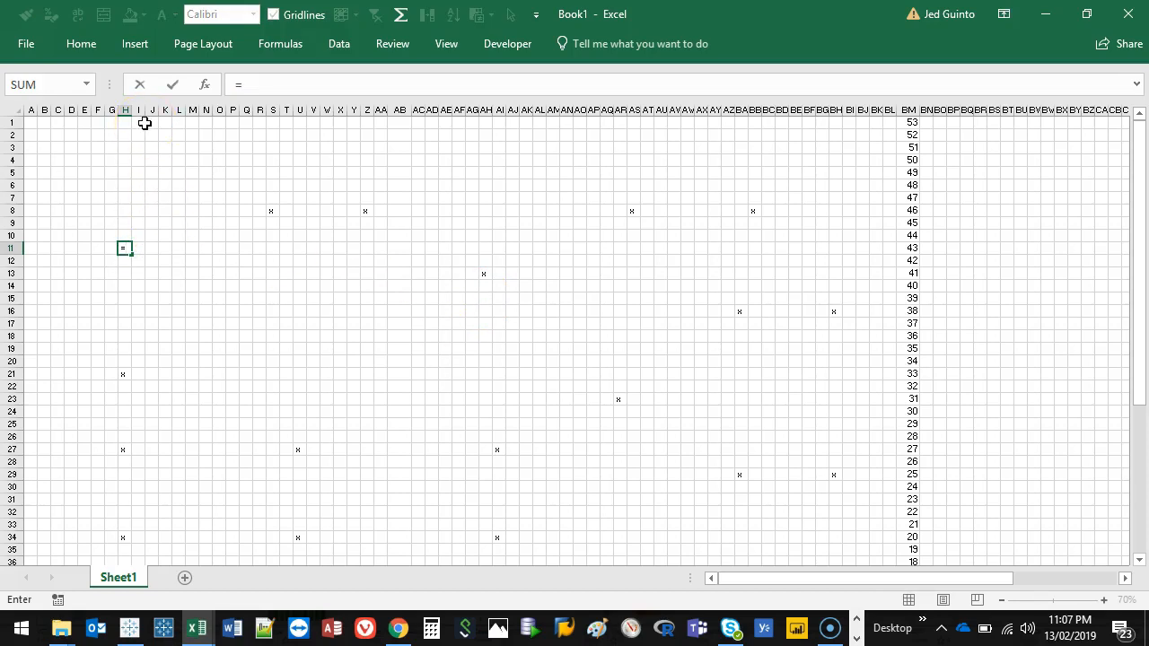
text(conc)
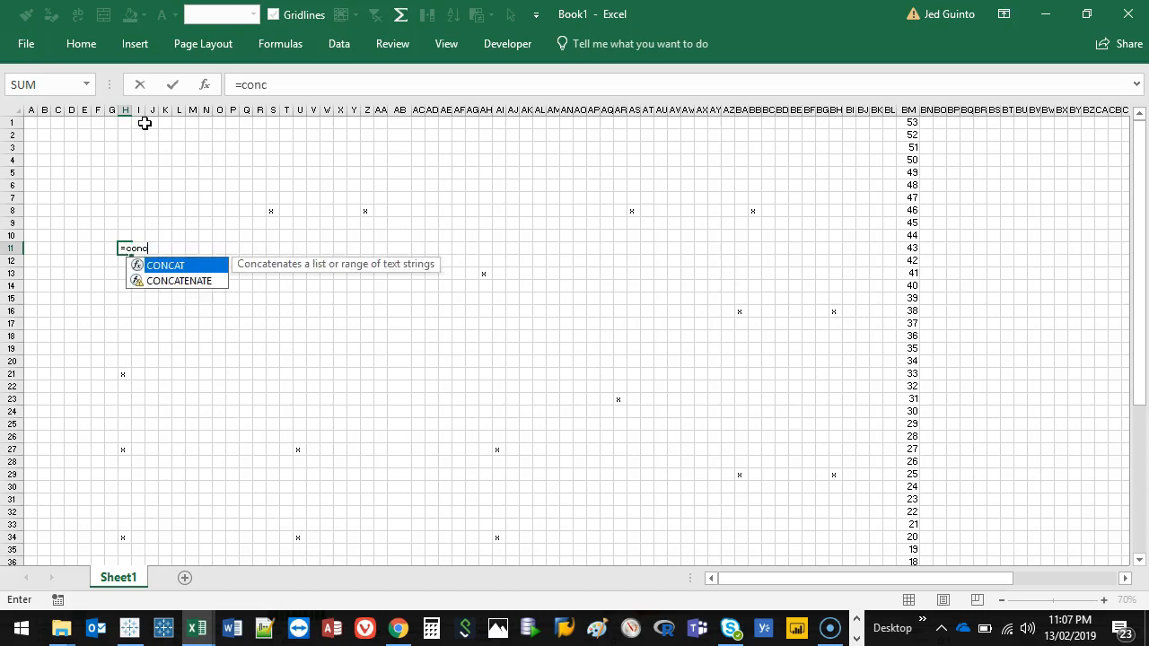
key(Down)
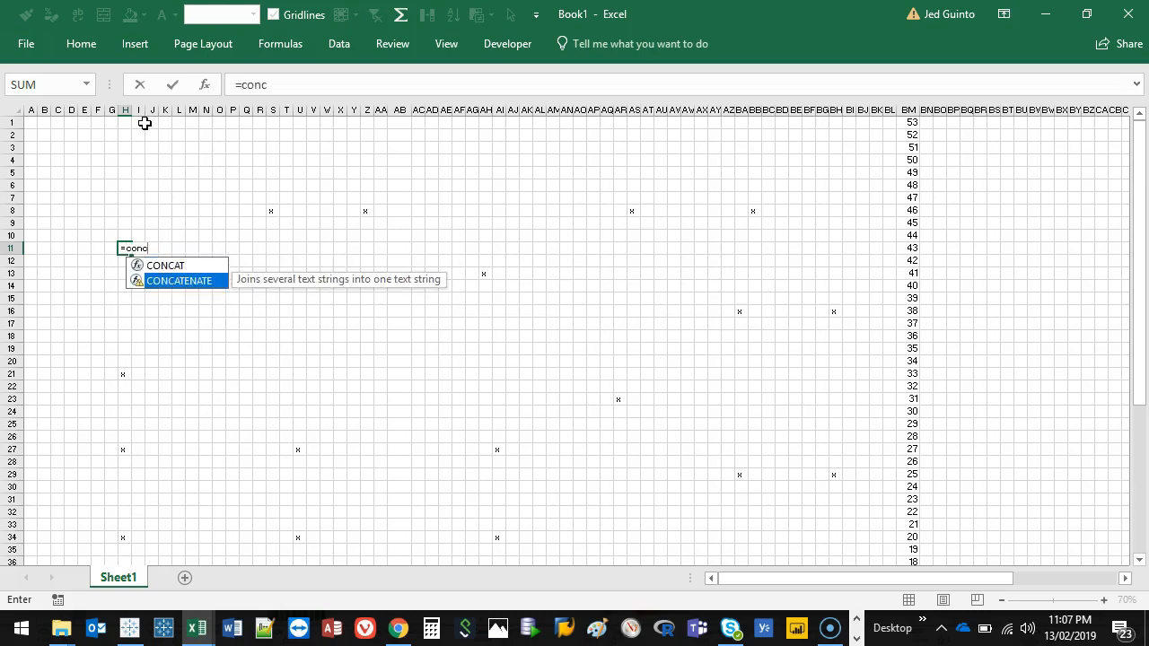
key(Tab)
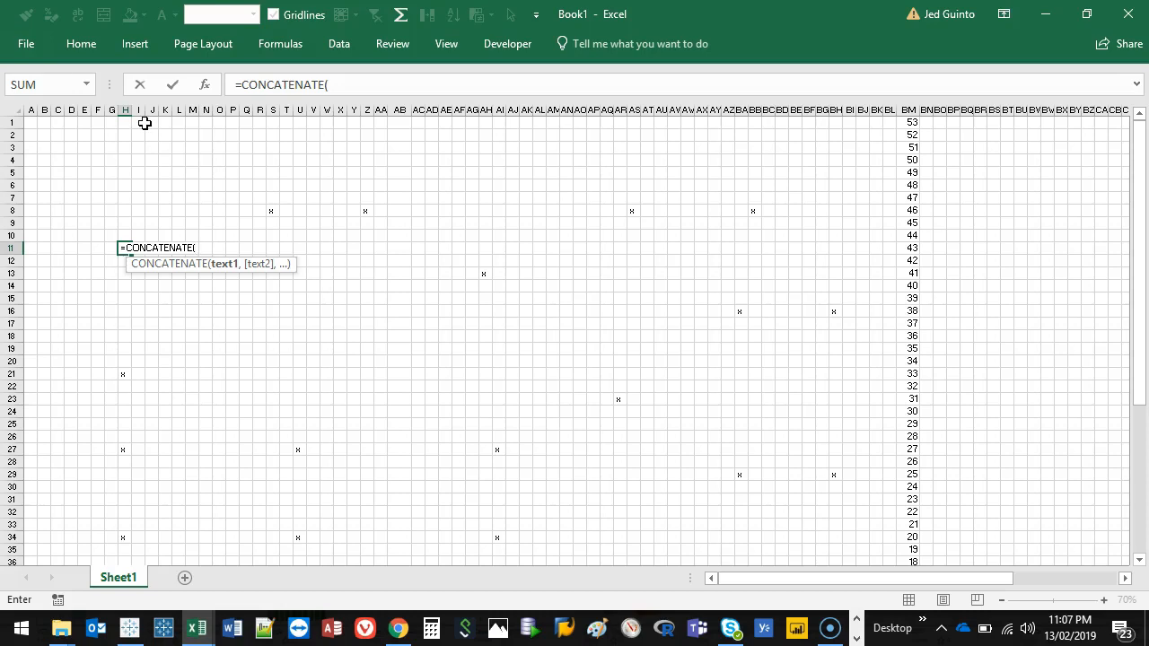
Step: Reference the X number in H53 as the formula's first text, with the row locked as H$53
scroll(156, 385, down, 2)
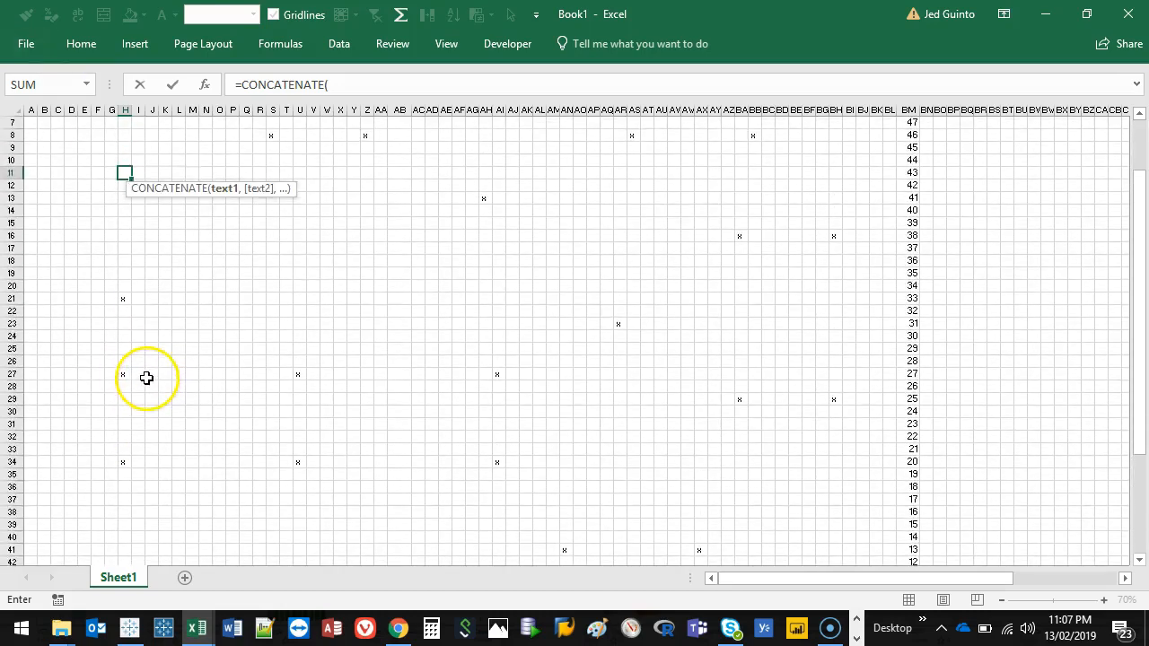
scroll(142, 374, up, 1)
scroll(140, 376, down, 4)
scroll(134, 377, up, 3)
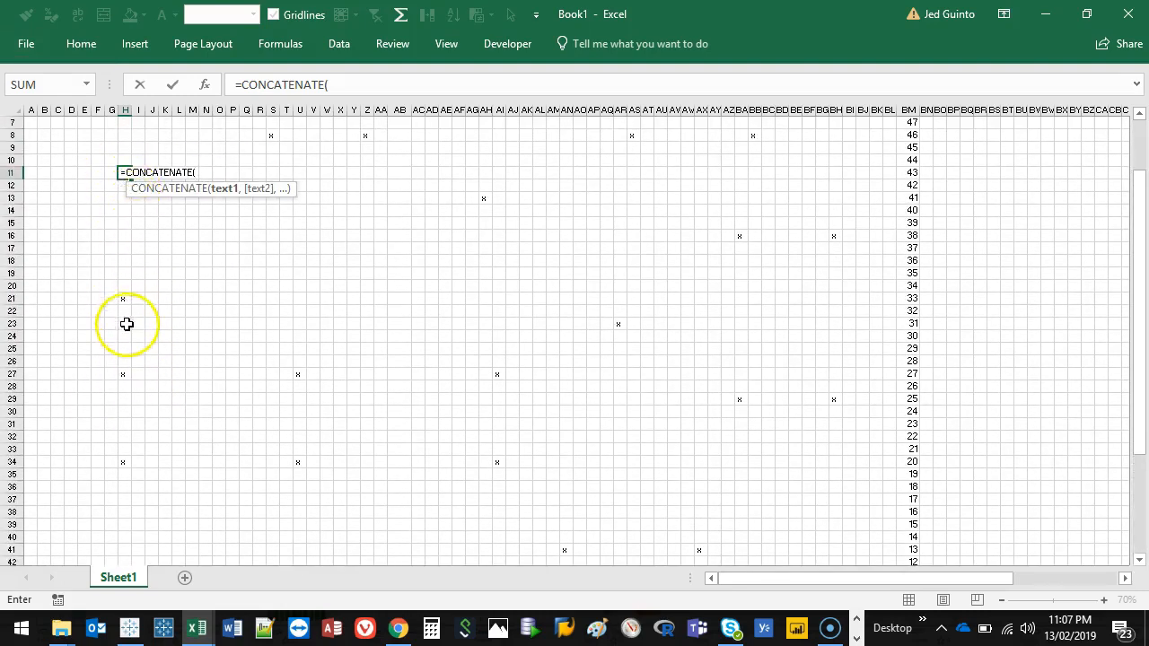
scroll(127, 341, down, 3)
scroll(127, 341, down, 11)
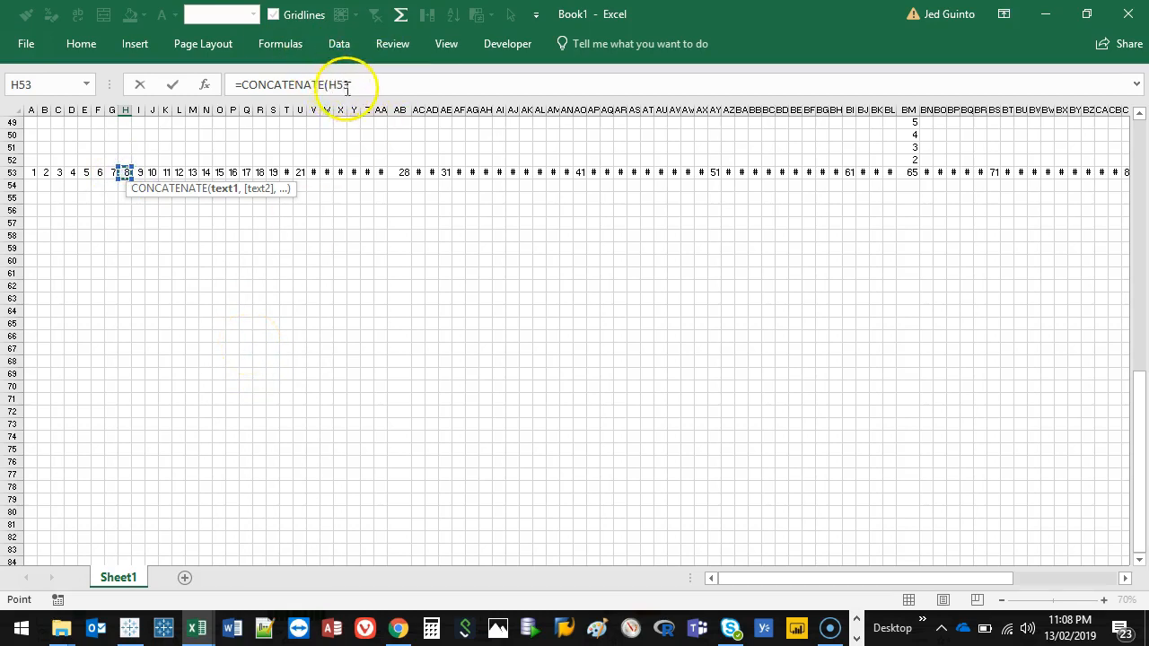
key(F4)
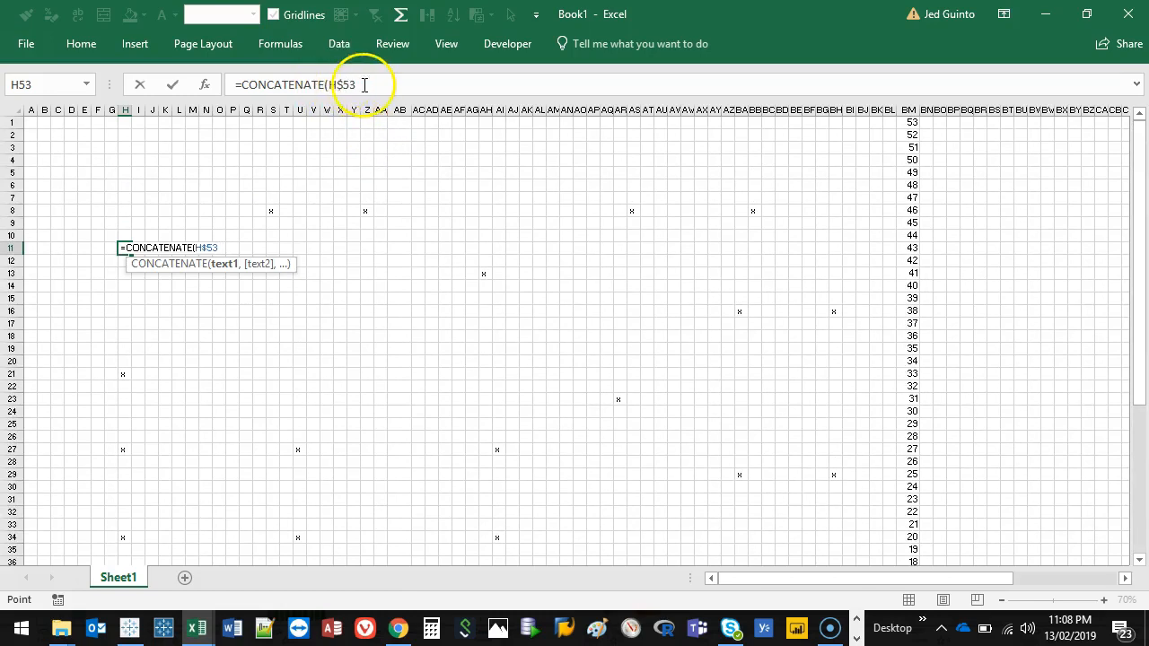
Step: Add a "," separator and the Y number with its column locked as $BM11, and complete the formula in H11
click(364, 83)
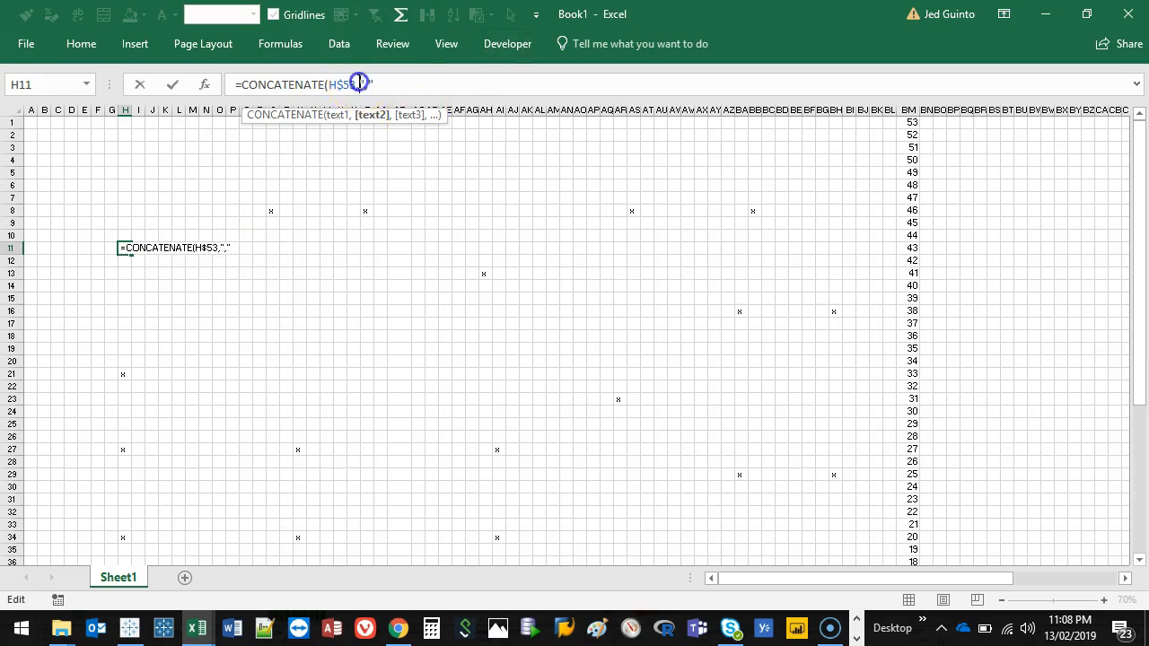
text(,)
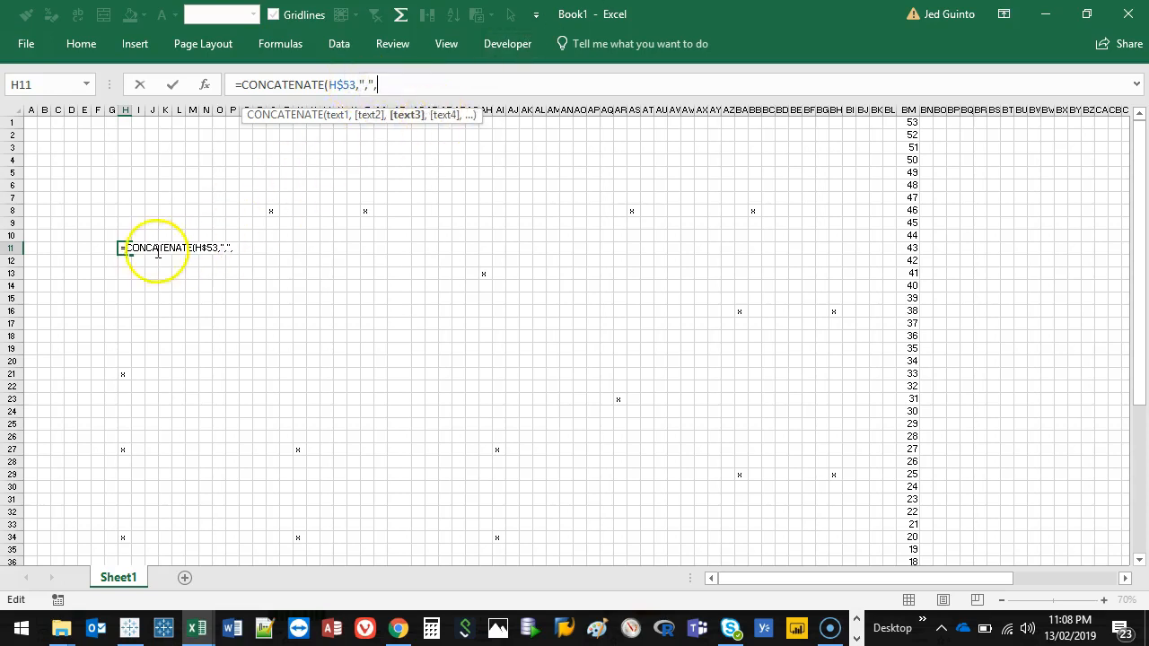
click(912, 248)
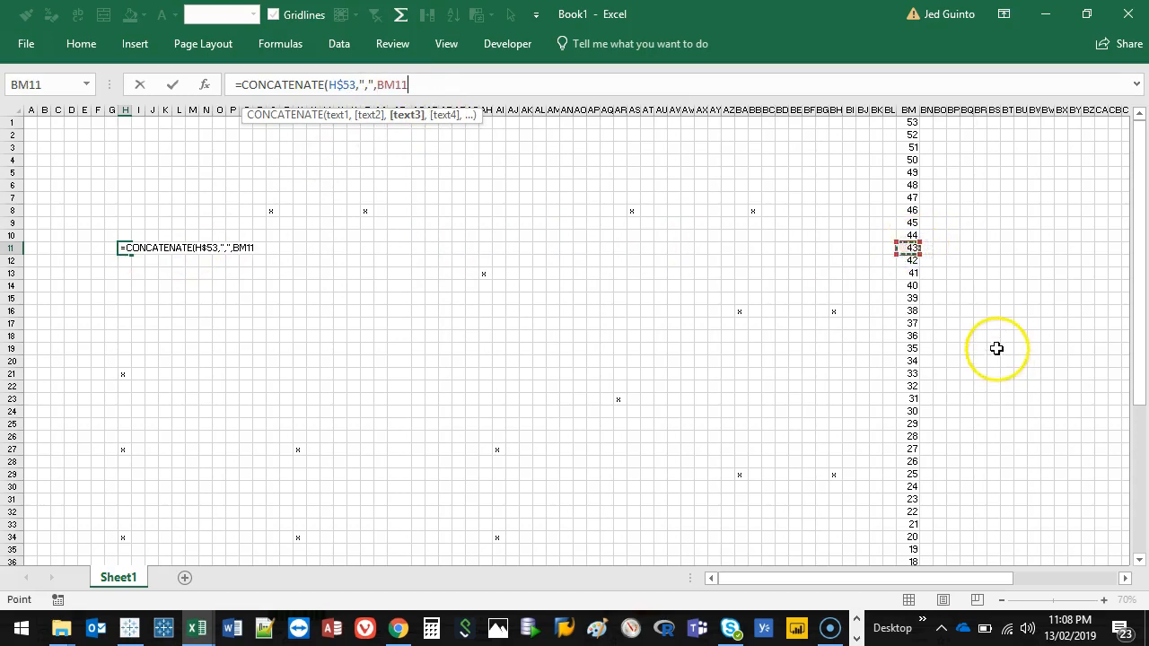
key(F4)
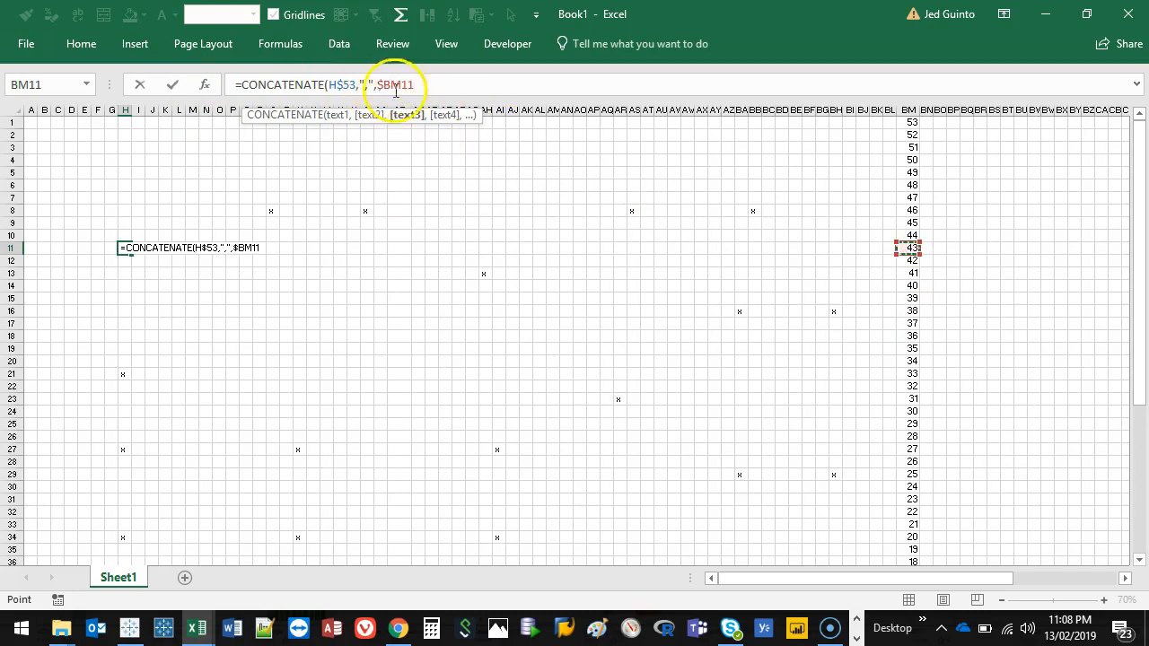
text())
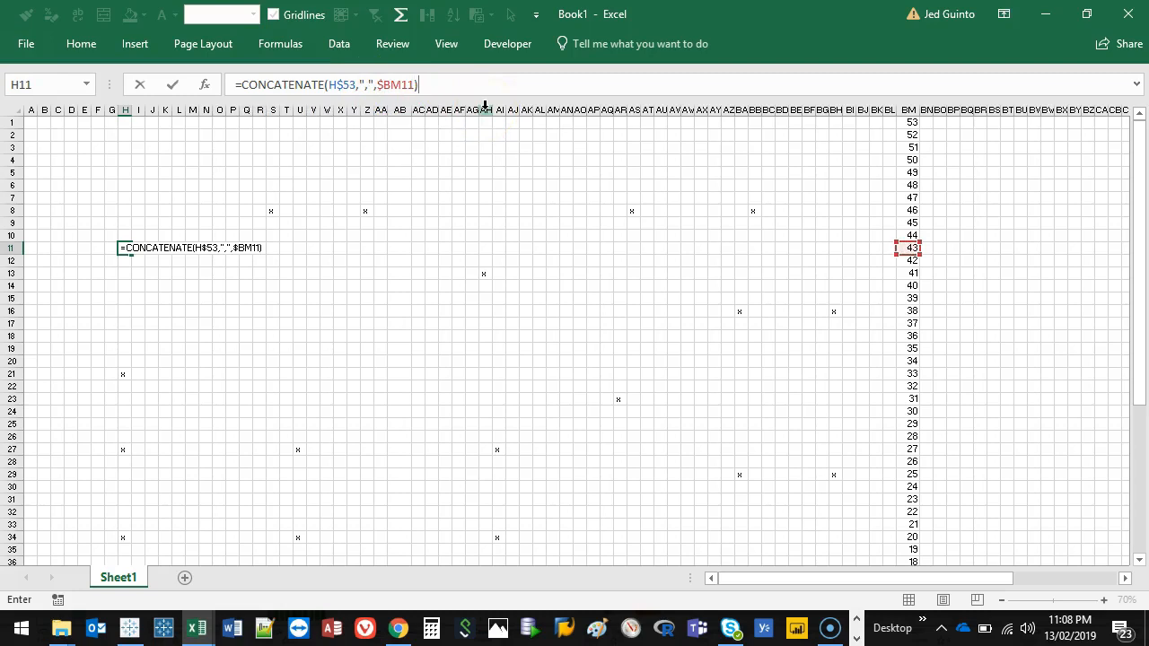
key(Return)
key(Up)
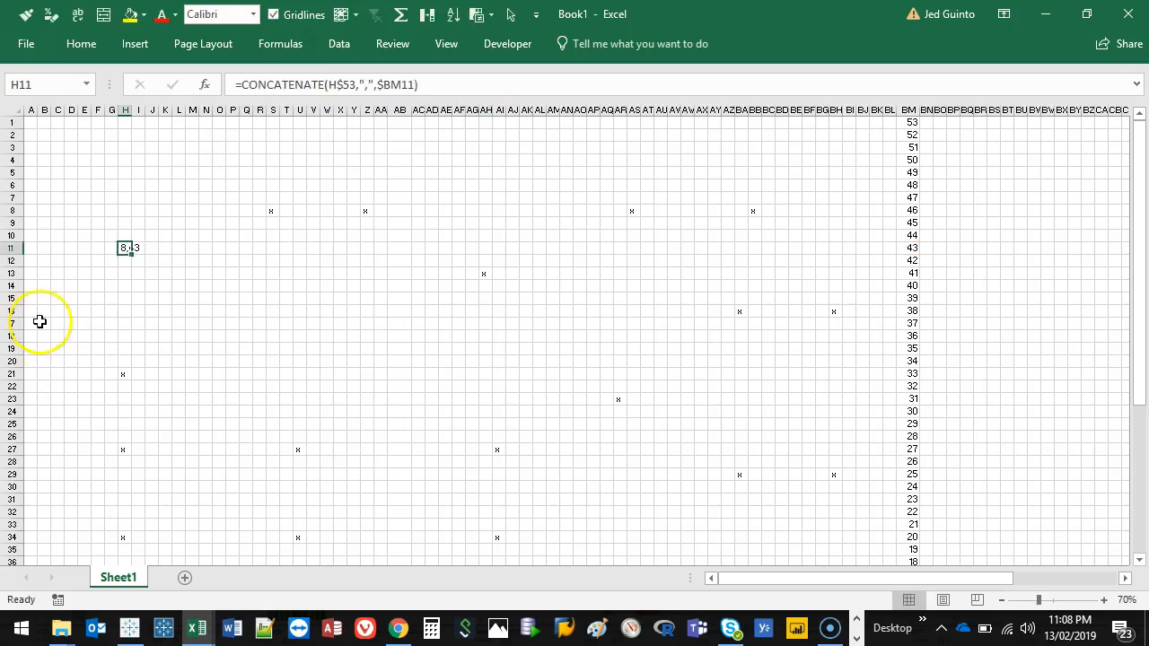
Step: Check the coordinate pair in H11 against column H's X number in row 53 and row 11's Y number in column BM
click(137, 272)
click(121, 249)
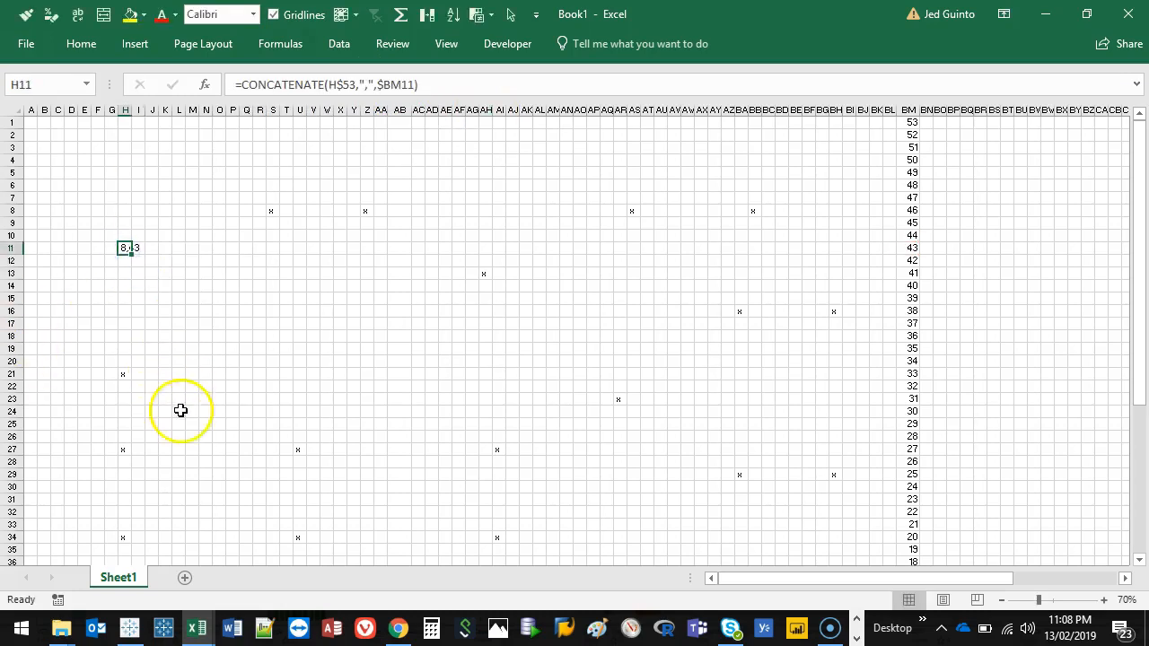
scroll(166, 390, down, 3)
key(ctrl+space)
scroll(156, 338, up, 3)
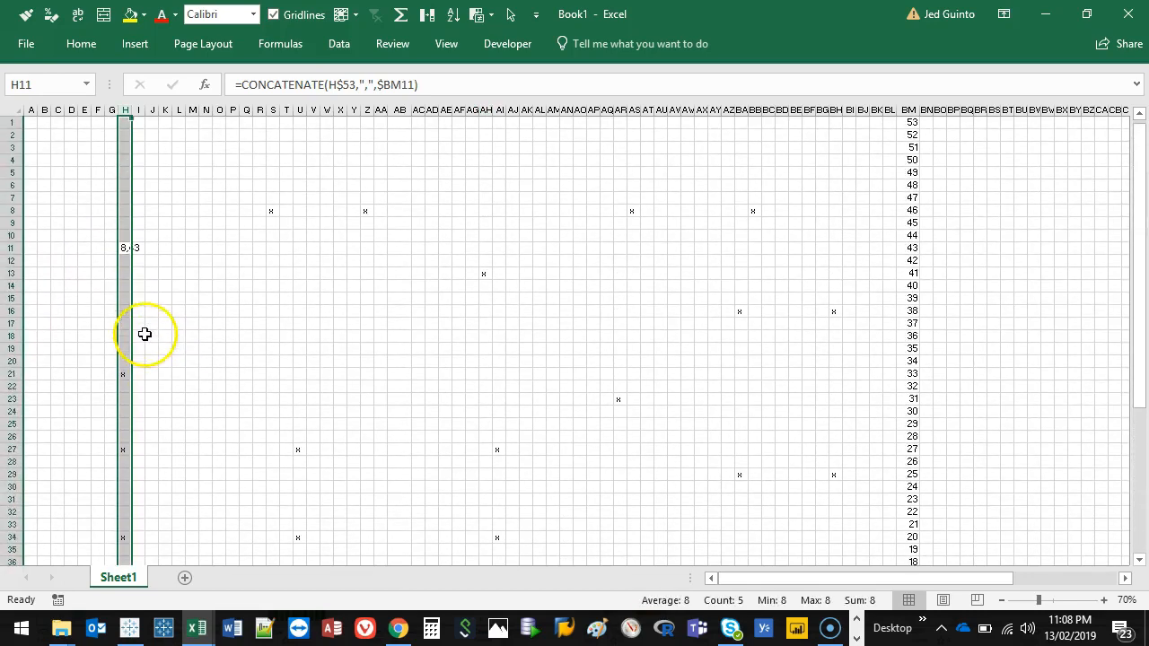
ctrl+scroll(44, 243, up, 1)
click(739, 578)
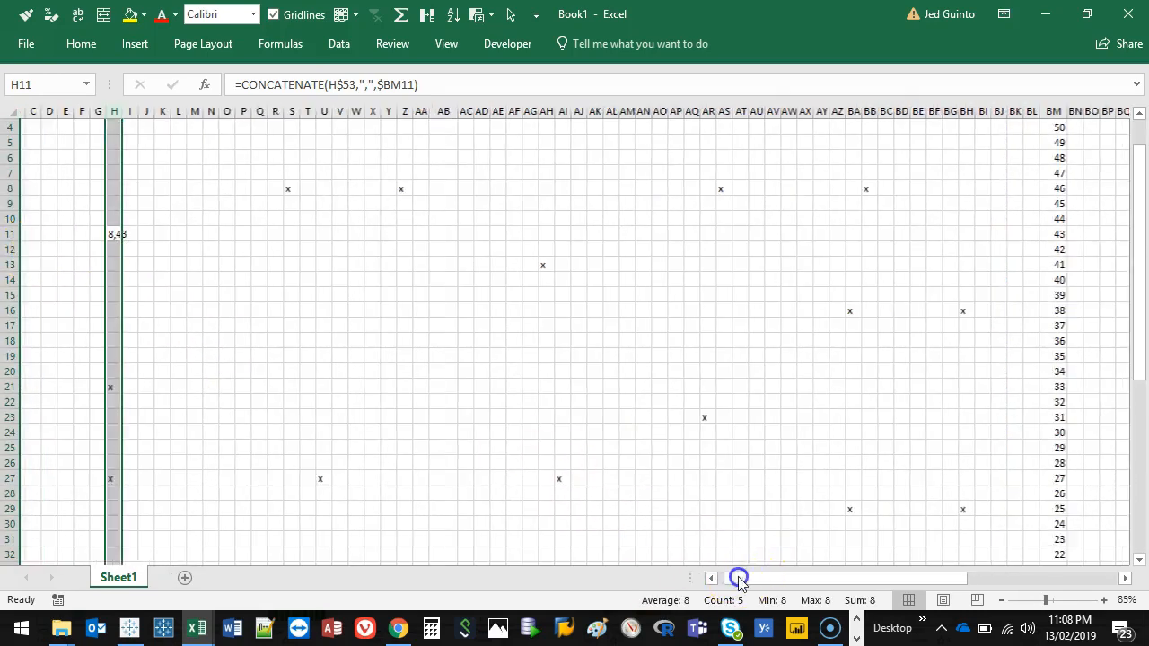
click(11, 234)
scroll(164, 402, down, 11)
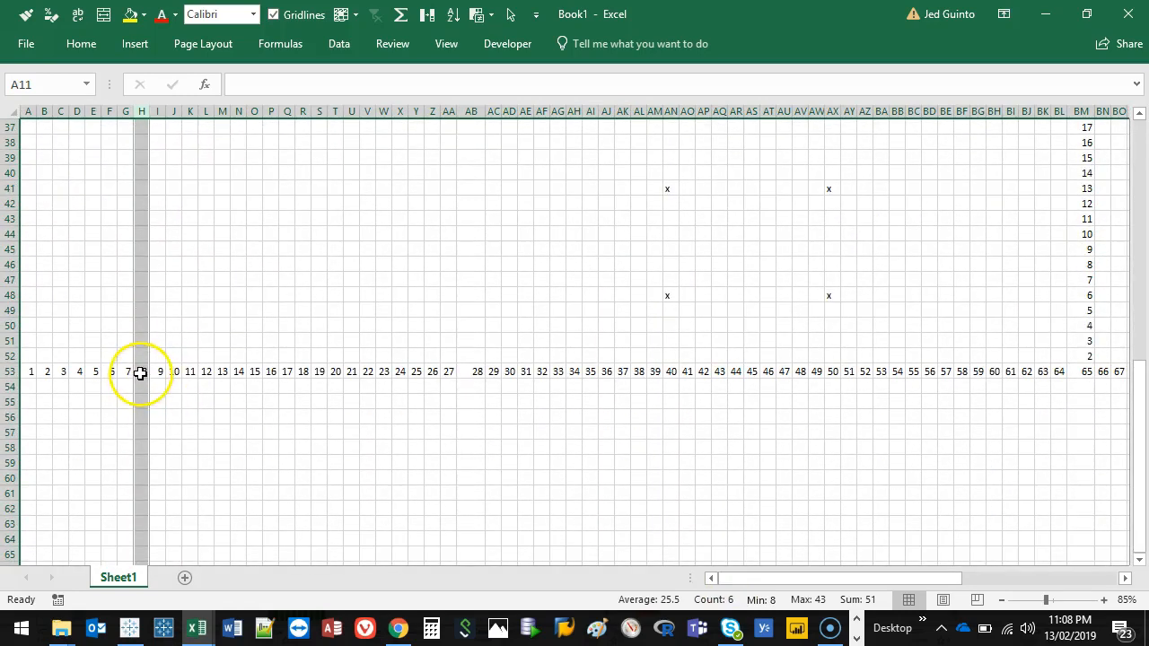
scroll(144, 372, up, 12)
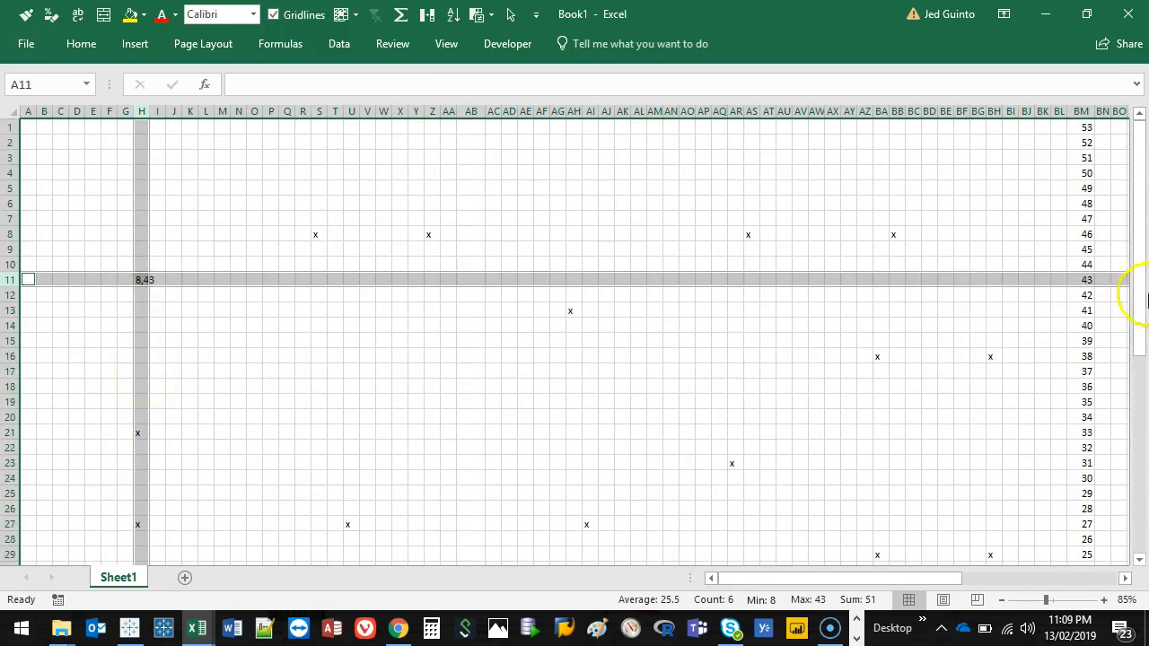
Step: Copy the coordinate formula from H11 to the seat cells H21, H27 and H34
click(142, 280)
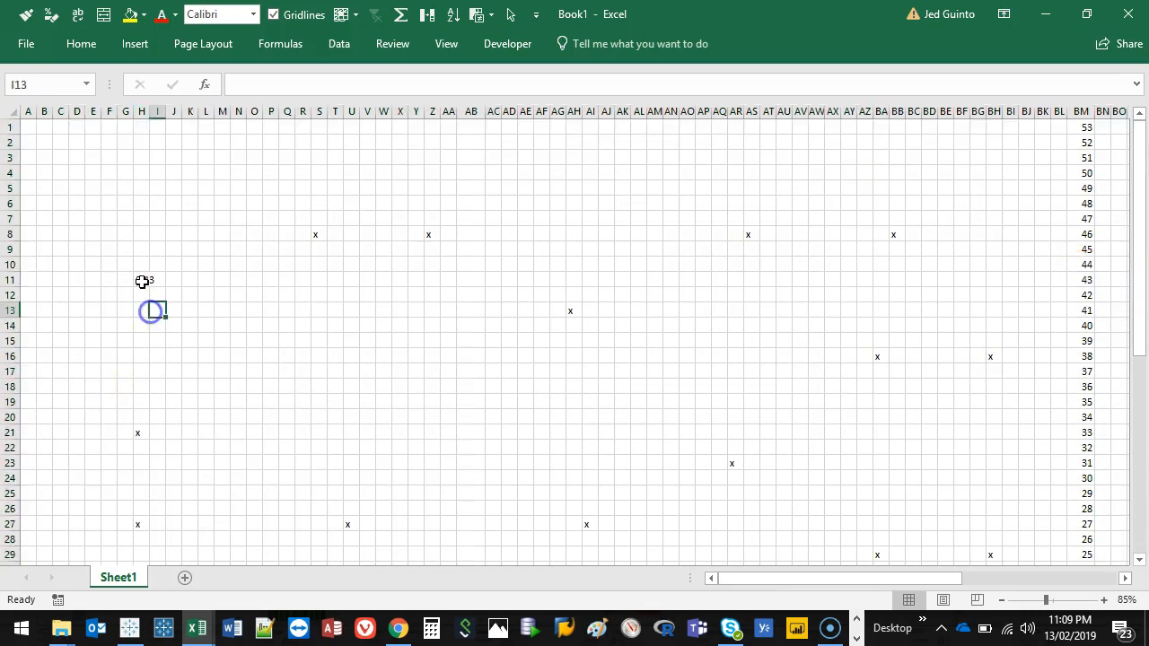
ctrl+scroll(162, 368, down, 2)
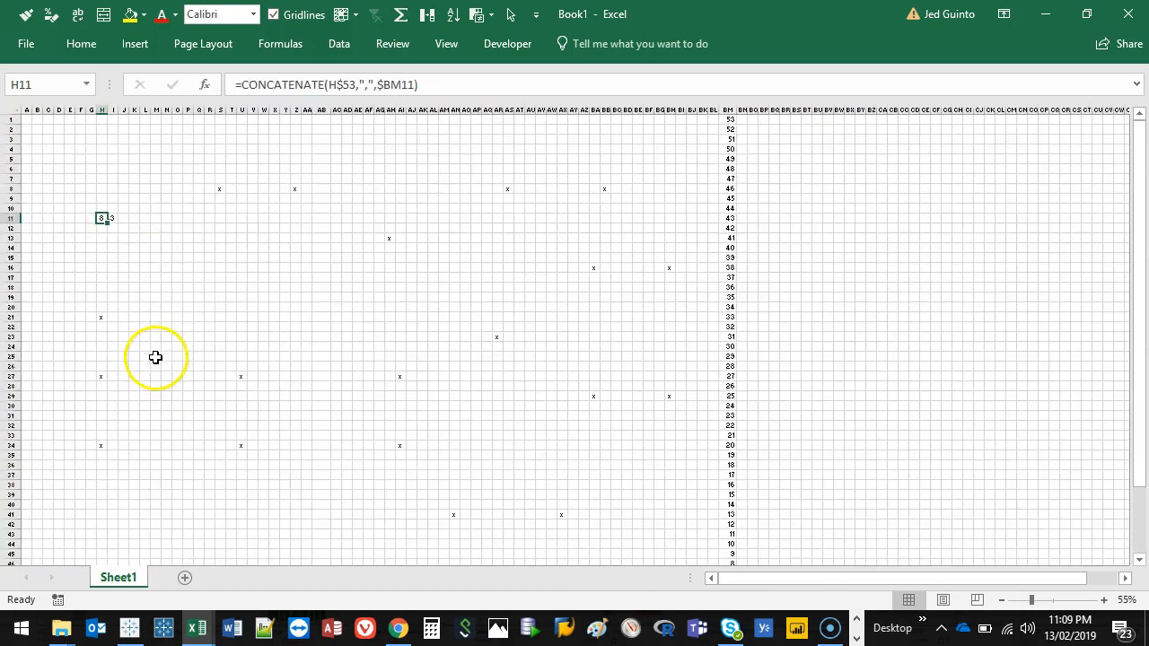
scroll(207, 305, down, 2)
scroll(207, 305, up, 1)
key(ctrl+c)
click(102, 287)
key(ctrl+v)
click(105, 341)
key(ctrl+v)
click(101, 423)
key(ctrl+v)
Step: Paste the copied formula into the seat cells S8, Z8, U27 and U34
click(220, 159)
key(ctrl+v)
click(295, 159)
key(ctrl+v)
click(242, 346)
key(ctrl+v)
click(242, 415)
key(ctrl+v)
Step: Paste the copied formula into the seat cells AH13, AI27 and AI34
click(390, 208)
key(ctrl+v)
click(401, 347)
key(ctrl+v)
click(401, 416)
key(ctrl+v)
Step: Paste the copied formula into the seat cells AN41, AN48, AX41 and AX48
scroll(466, 395, down, 3)
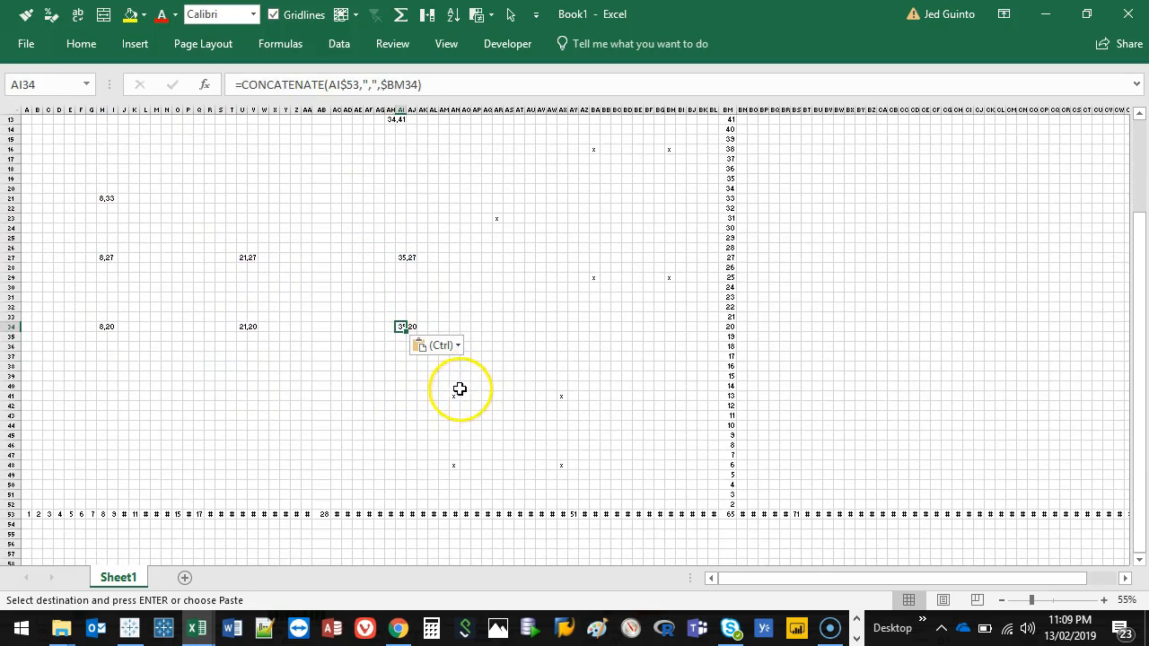
click(453, 398)
key(ctrl+v)
click(454, 465)
key(ctrl+v)
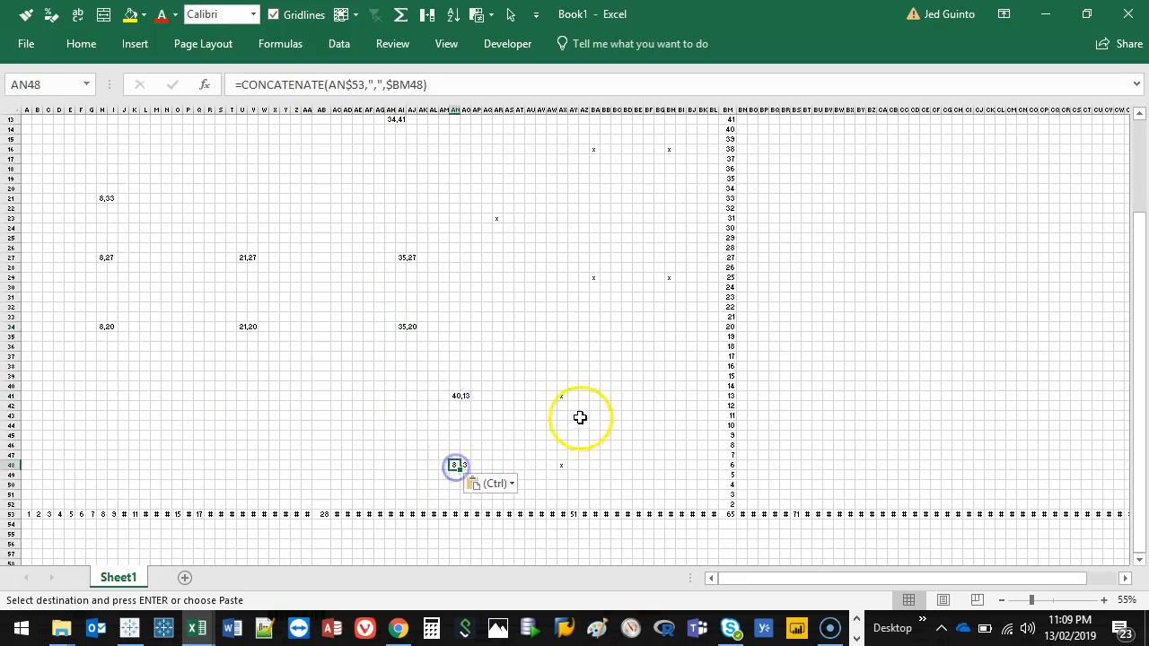
click(561, 395)
key(ctrl+v)
click(560, 464)
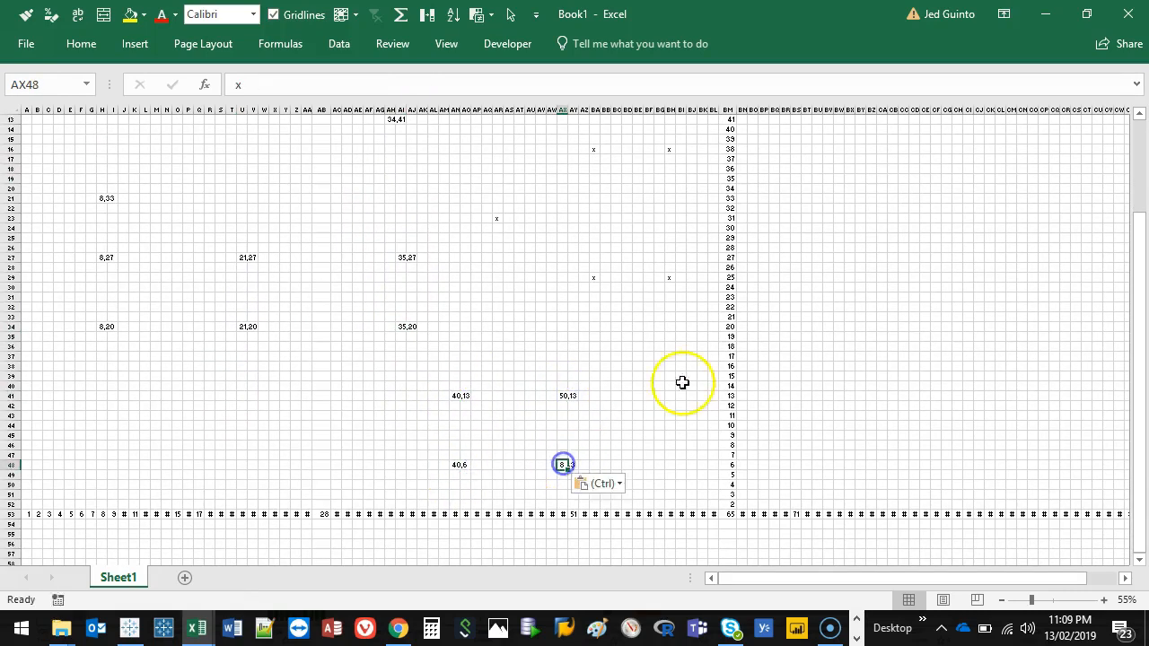
key(ctrl+v)
Step: Paste the copied formula into the seat cells BA29, BH29, AR23, BA16 and BH16
scroll(635, 325, up, 3)
click(595, 365)
key(ctrl+v)
click(671, 366)
key(ctrl+v)
click(496, 306)
key(ctrl+v)
click(595, 238)
key(ctrl+v)
click(668, 238)
key(ctrl+v)
Step: Paste the copied formula into the last seat cells AS8 and BB8, and end the copy mode
click(507, 159)
key(ctrl+v)
click(604, 159)
key(ctrl+v)
click(659, 187)
click(649, 197)
click(231, 290)
key(Escape)
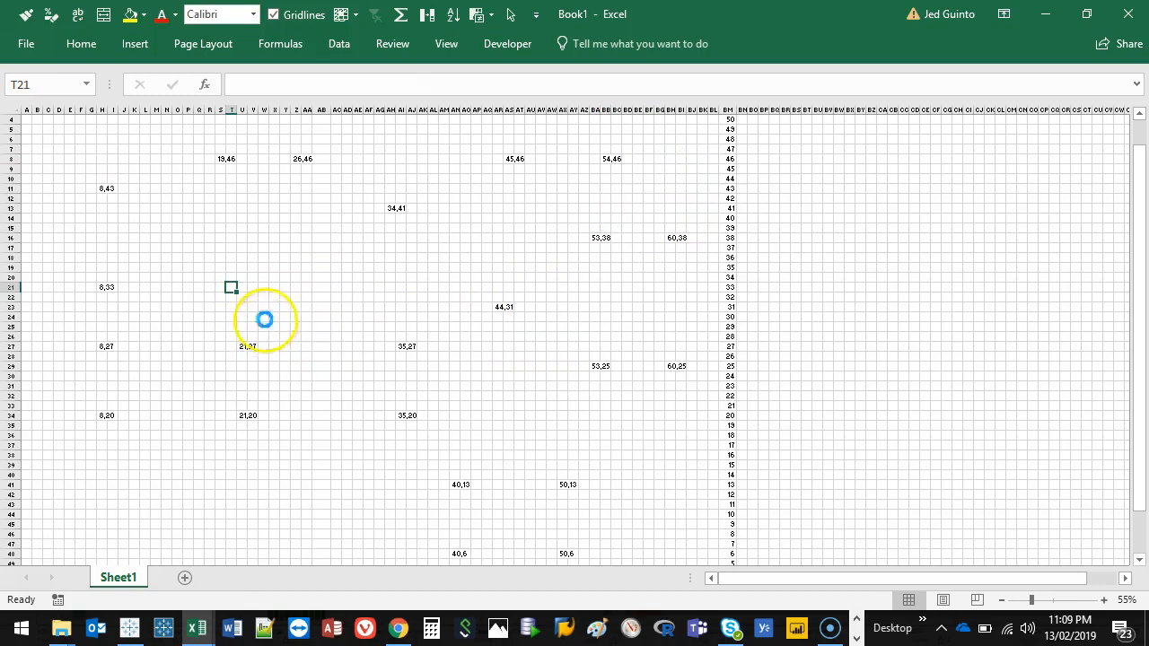
Step: Convert the formulas in the seat grid A1:BL52 to static values by copying the range and pasting values over it
ctrl+scroll(264, 317, down, 1)
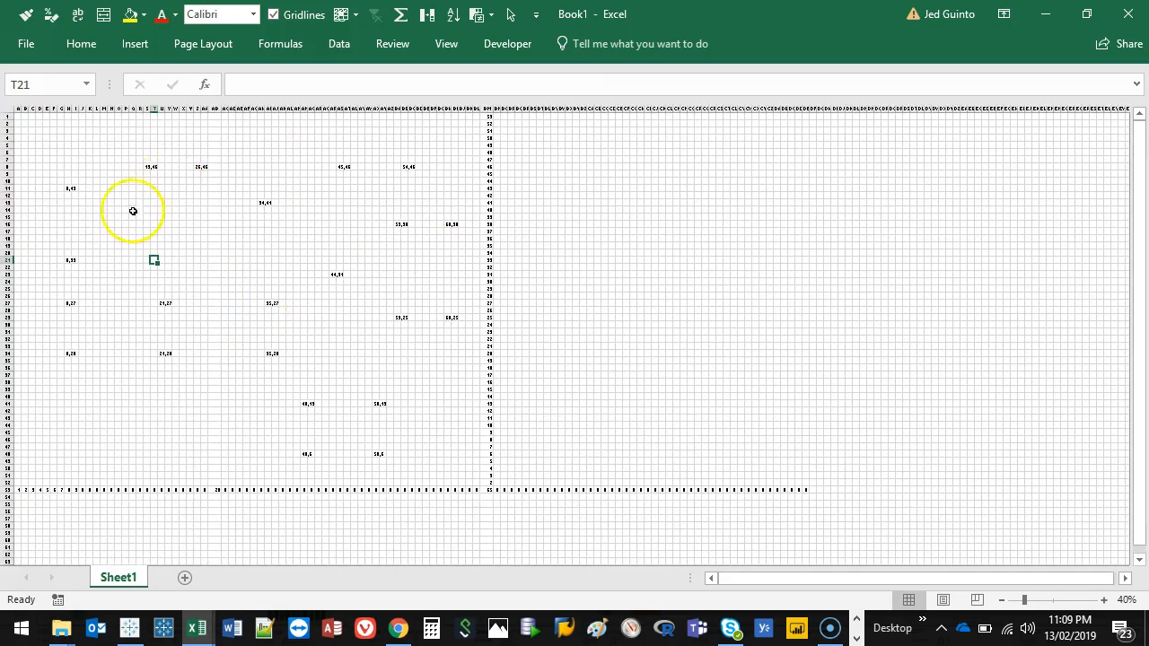
drag(17, 114, 476, 482)
right_click(210, 209)
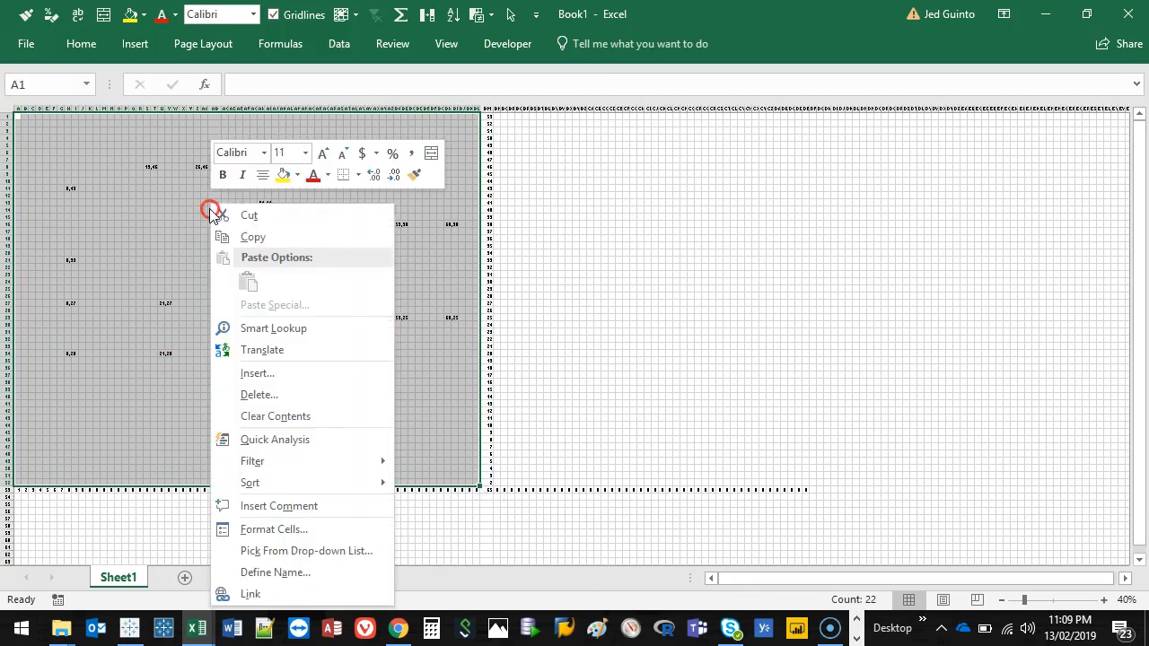
click(265, 239)
right_click(156, 205)
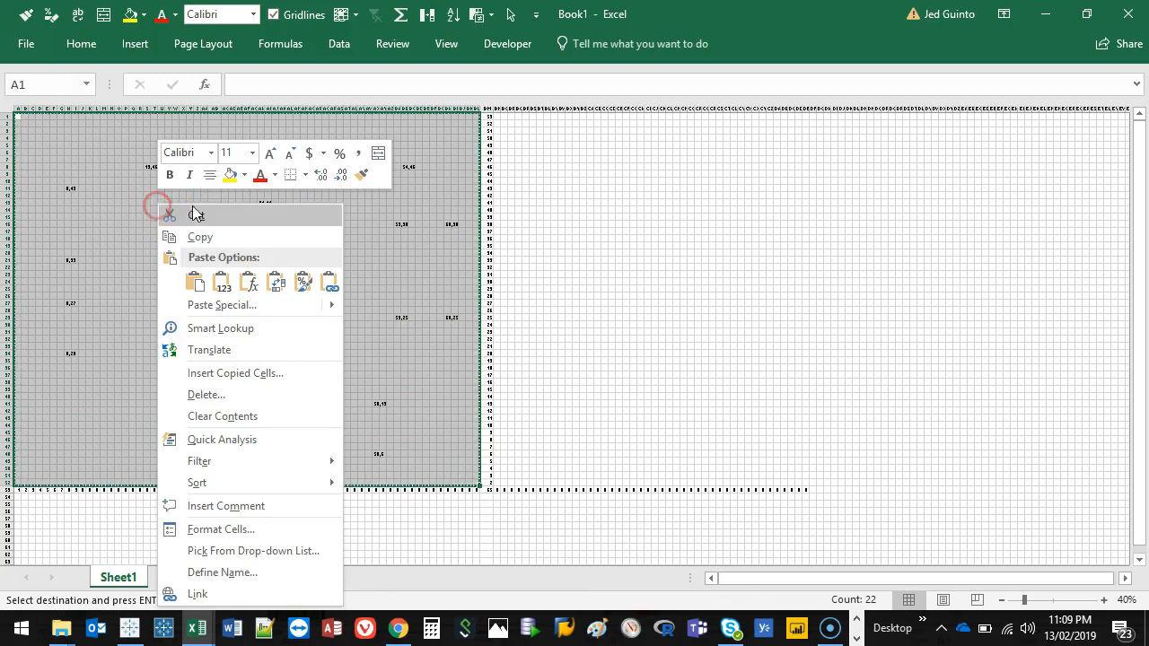
click(224, 286)
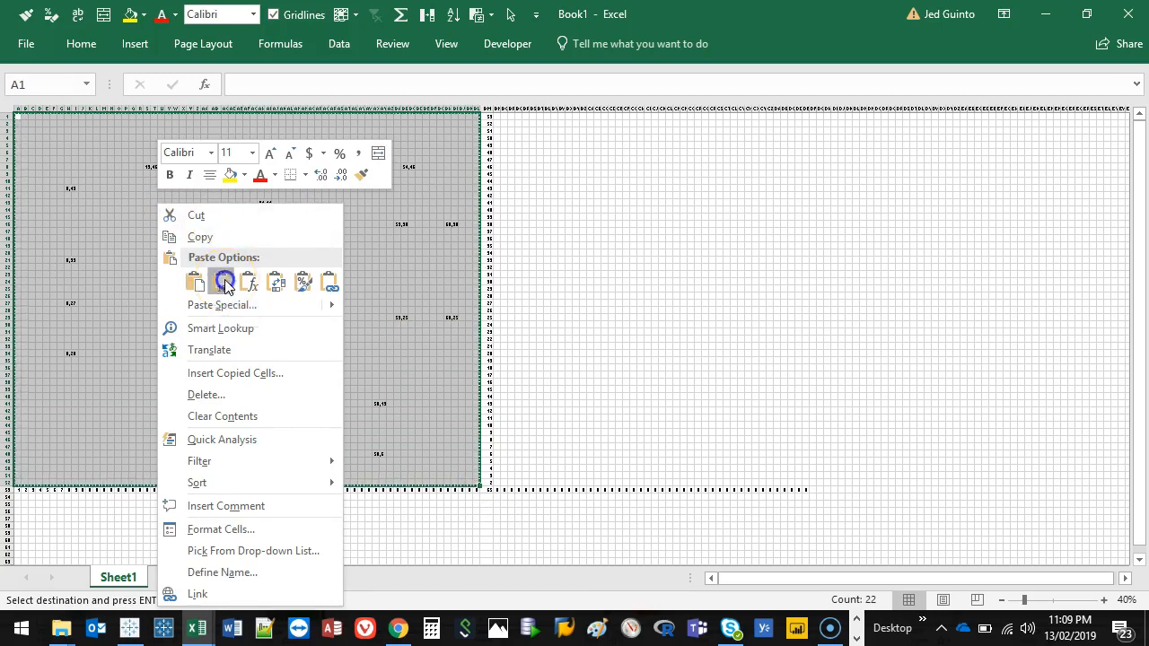
Step: Check that H11 holds a static value and clear the axis numbers in column BM and row 53
click(68, 187)
click(278, 83)
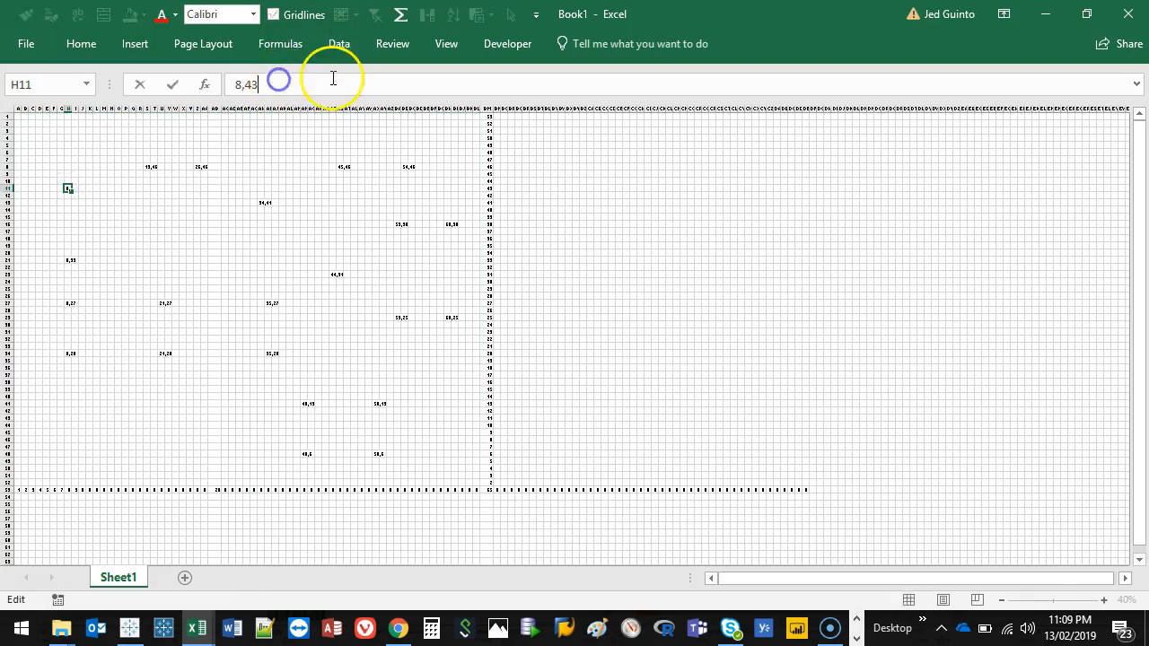
click(492, 106)
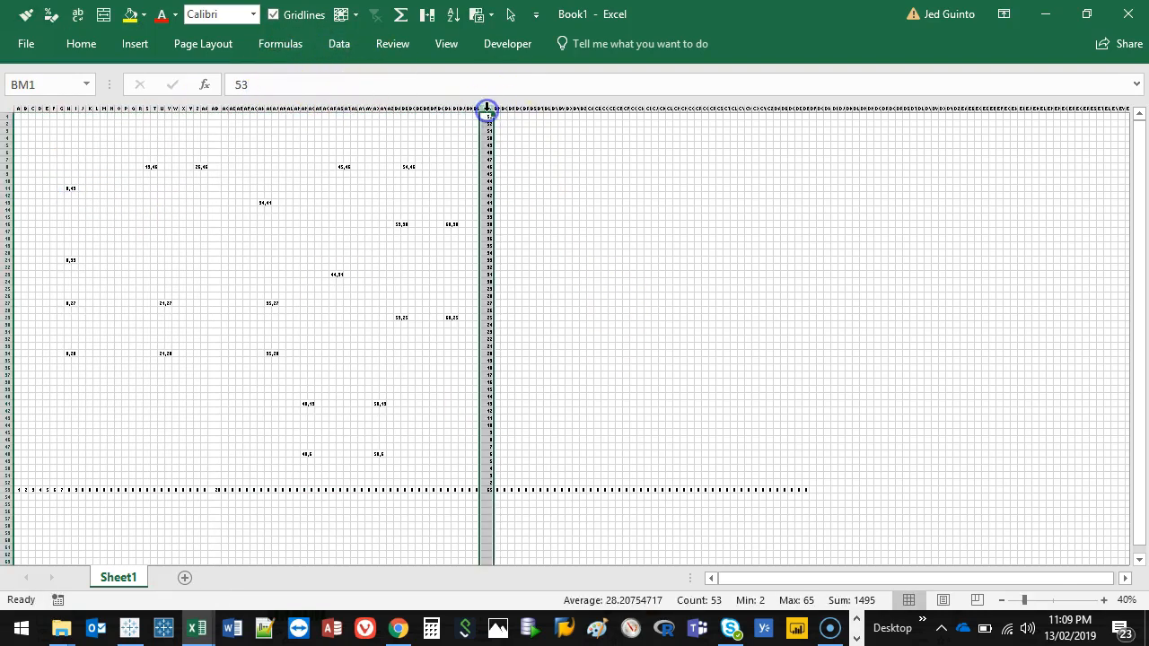
click(6, 491)
key(Delete)
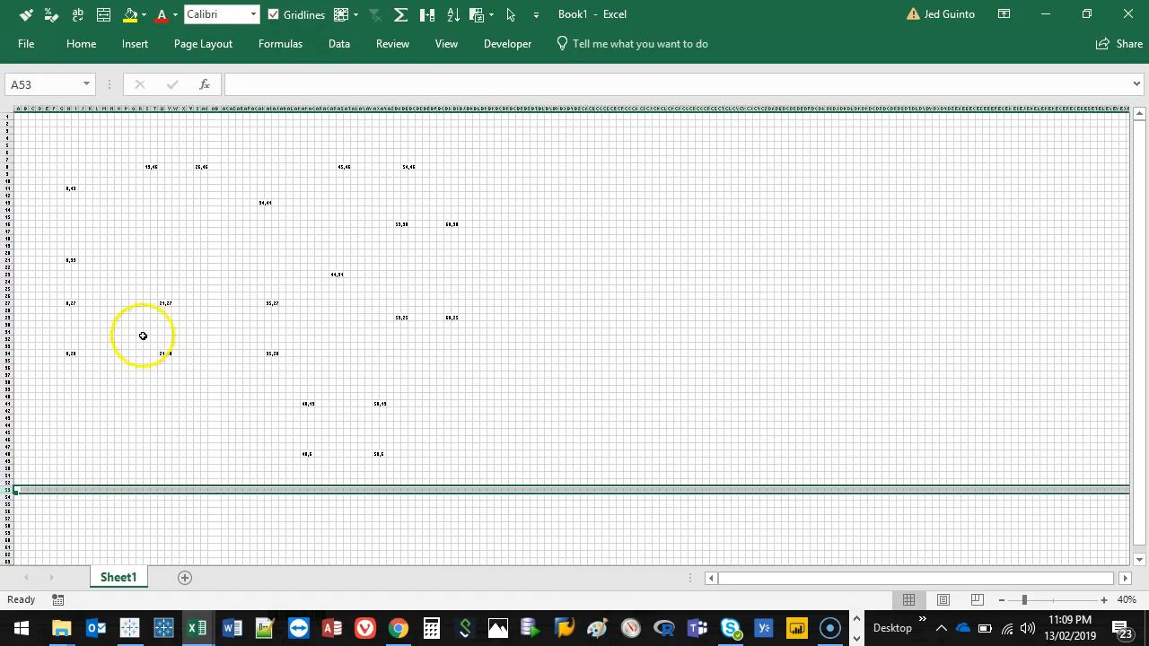
Step: Number the seats in column G beside their coordinates: 1 in G11, 2 in G21, 3 in G27 and 4 in G34
scroll(136, 341, up, 1)
scroll(190, 306, up, 3)
scroll(186, 311, down, 1)
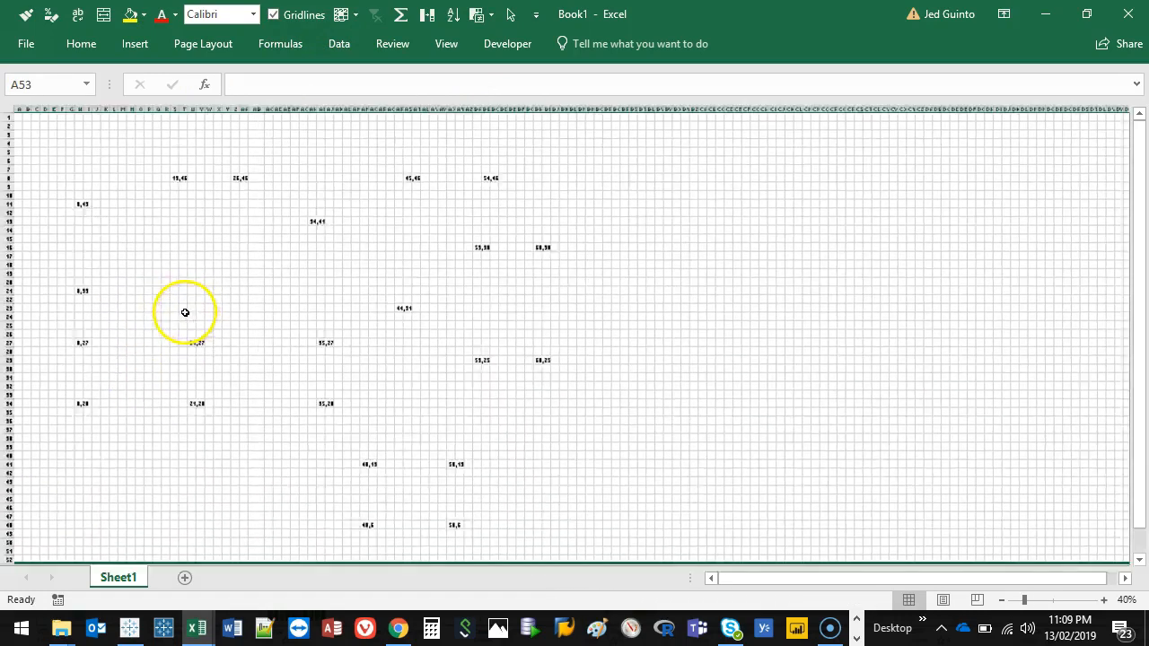
scroll(100, 222, up, 1)
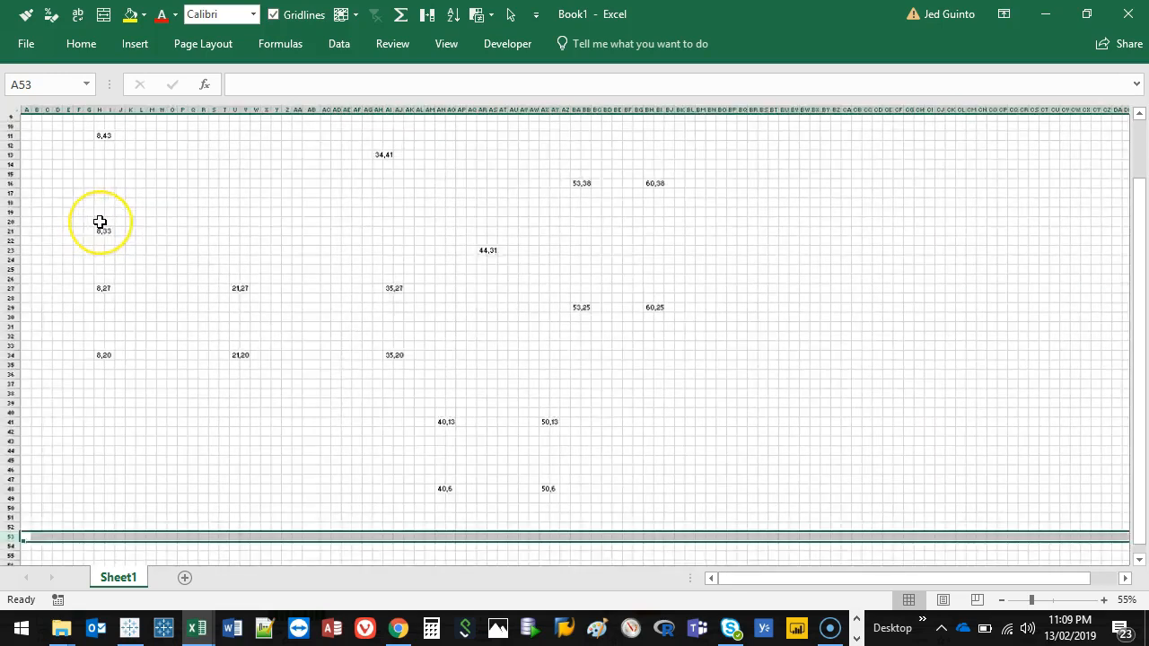
scroll(541, 338, down, 3)
scroll(511, 326, up, 3)
click(92, 218)
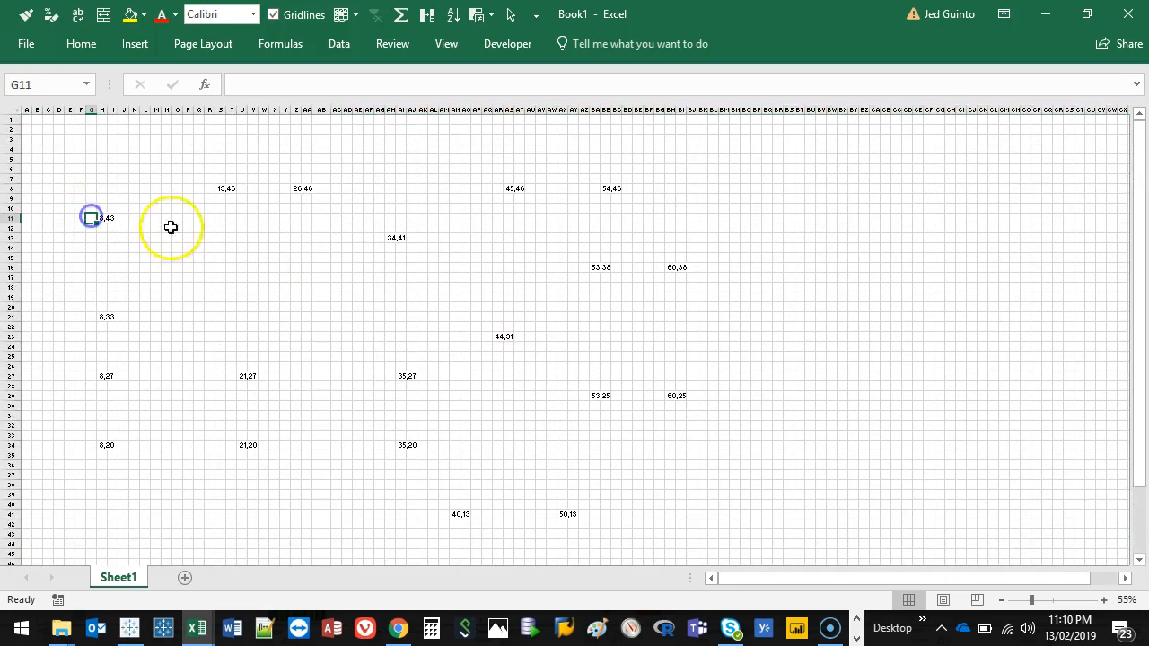
text(1)
key(Return)
key(Return)
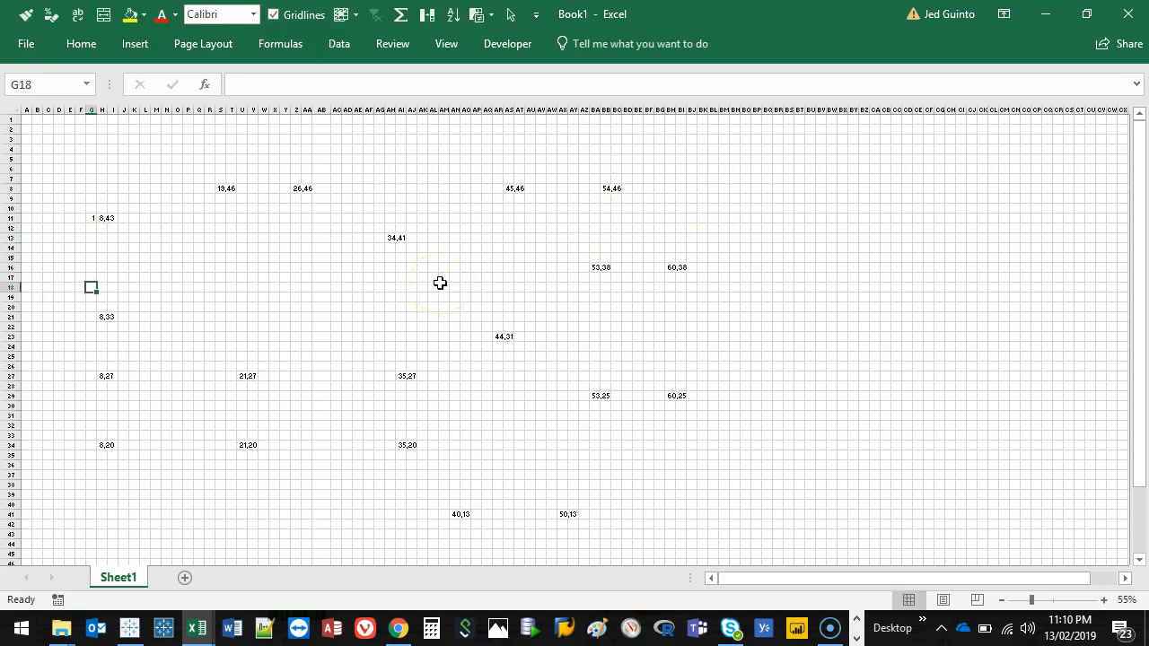
click(91, 376)
text(3)
click(93, 446)
text(4)
Step: Number the next seats beside their coordinates: 5 in T27, 6 in T34, 7 in AH27 and 8 in AH34
click(231, 376)
text(5)
click(233, 446)
text(6)
click(392, 376)
text(7)
click(389, 446)
text(8)
Step: Number the lower seats beside their coordinates: 9 in AM41, 10 in AM48, 11 in AW41 and 12 in AW48
scroll(529, 396, down, 1)
scroll(446, 457, down, 3)
click(442, 425)
text(9)
click(453, 491)
text(10)
click(551, 424)
text(11)
click(554, 492)
text(12)
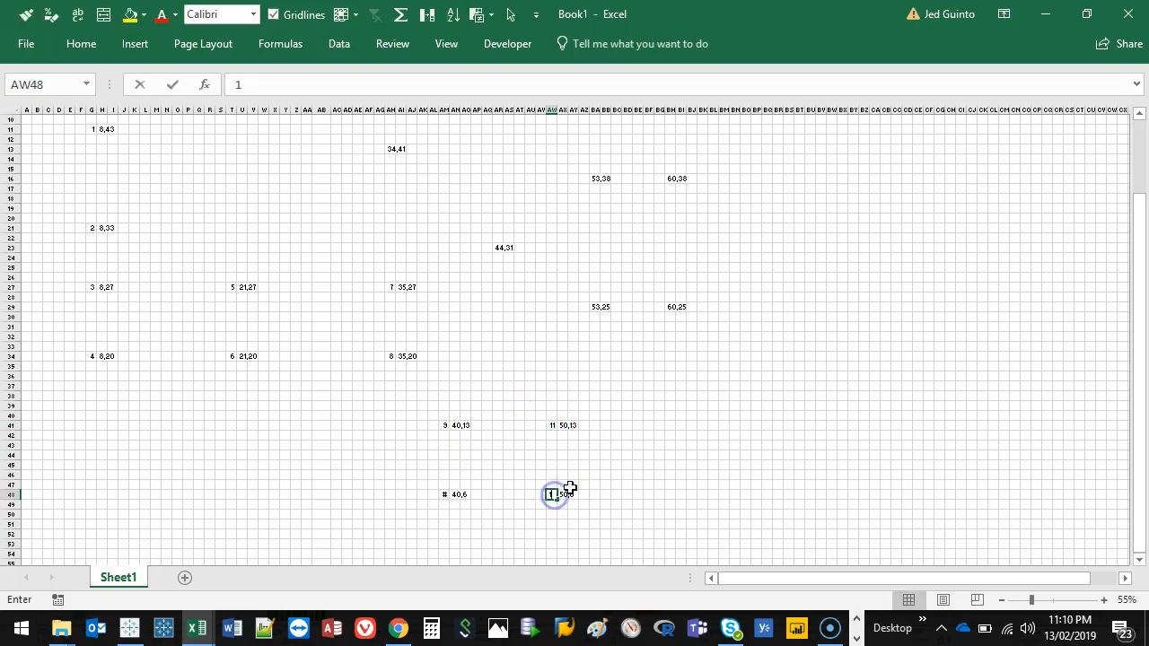
Step: Enter seat number 13 beside 60,25, 14 beside 53,25 and 15 beside 44,31
click(582, 309)
text(13)
click(584, 308)
text(14)
click(486, 248)
text(15)
Step: Enter seat number 16 beside 53,38, 17 beside 60,38, 18 beside 54,46 and 19 beside 45,46
scroll(672, 252, up, 2)
click(582, 238)
text(16)
click(662, 238)
text(17)
click(593, 159)
text(18)
click(495, 160)
text(19)
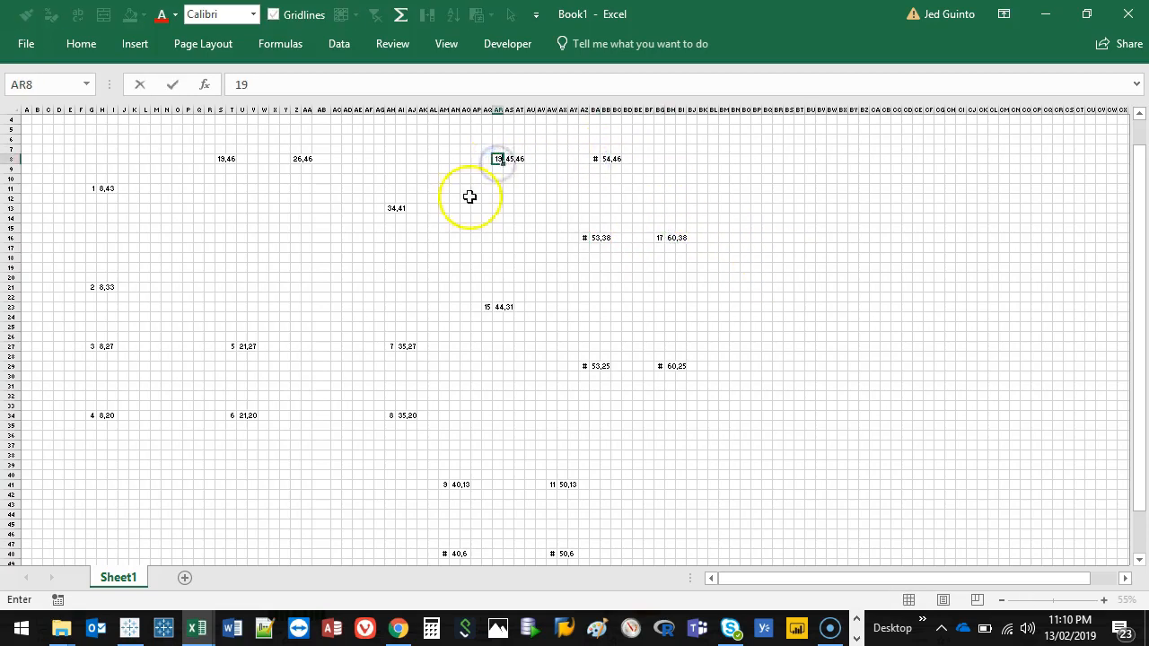
Step: Enter seat number 20 beside 34,41, 21 beside 26,46 and 22 beside 19,46
click(377, 209)
text(20)
click(284, 159)
text(21)
click(210, 159)
text(22)
click(231, 199)
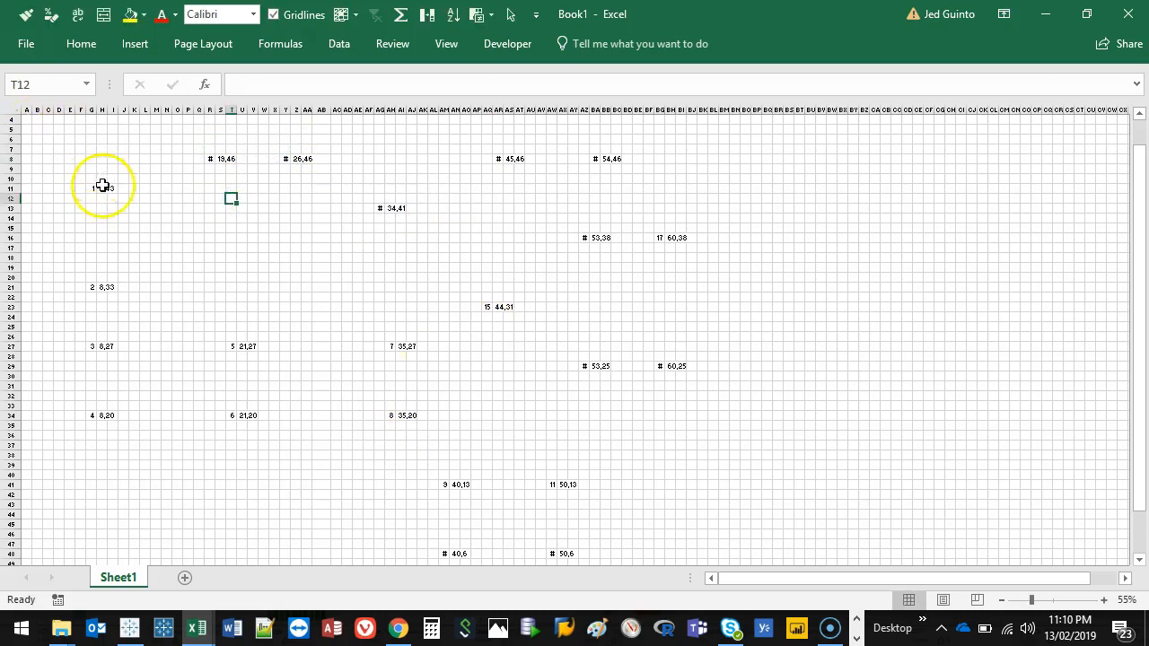
Step: Move the number and coordinate pairs of seats 1 to 4 into A1:B4, one seat per row
drag(94, 189, 27, 119)
drag(95, 317, 36, 129)
drag(95, 375, 32, 144)
drag(93, 444, 30, 149)
scroll(176, 358, down, 4)
scroll(177, 359, up, 4)
Step: Move the pairs of seats 22, 5 and 6 into A5:B7, continuing the list
drag(210, 188, 221, 189)
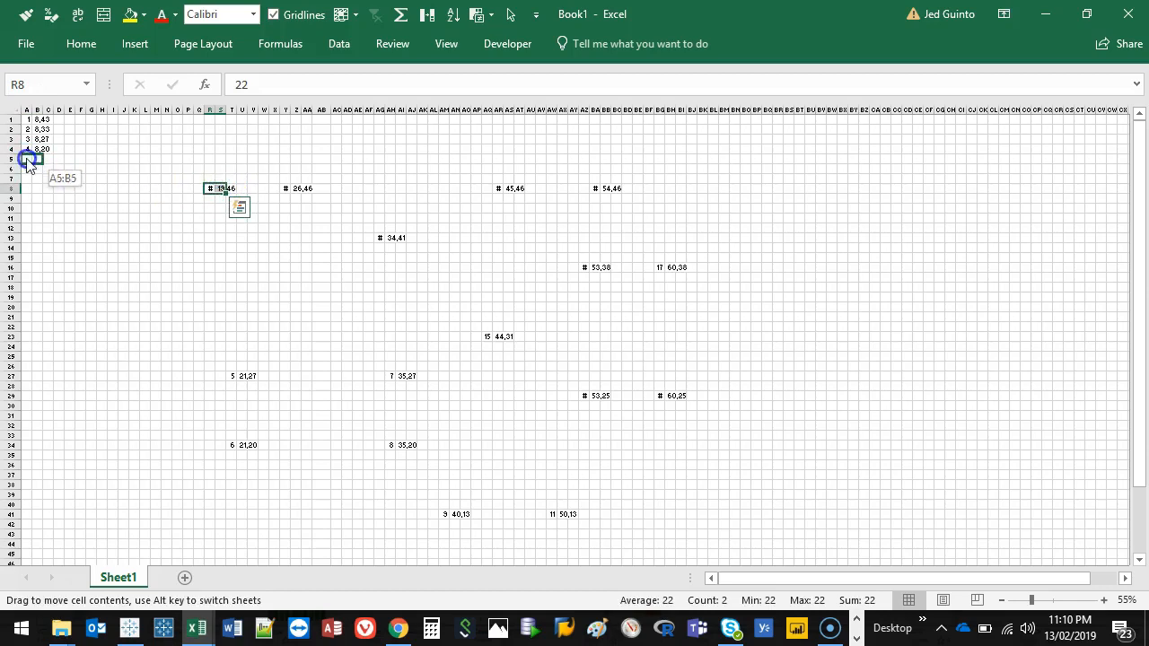
drag(27, 160, 27, 160)
drag(234, 376, 31, 168)
click(241, 384)
click(239, 446)
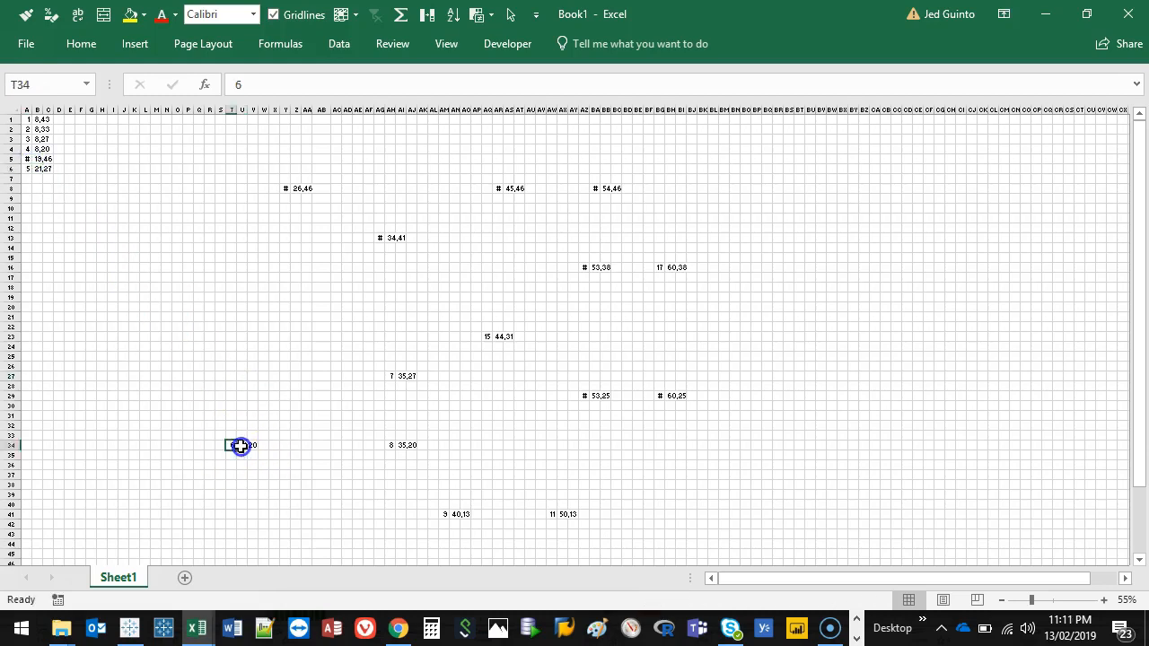
drag(240, 445, 27, 179)
Step: Move the pairs of seats 21, 20, 7 and 8 into A8:B11
click(286, 188)
drag(285, 188, 40, 187)
drag(382, 238, 26, 198)
drag(387, 377, 30, 208)
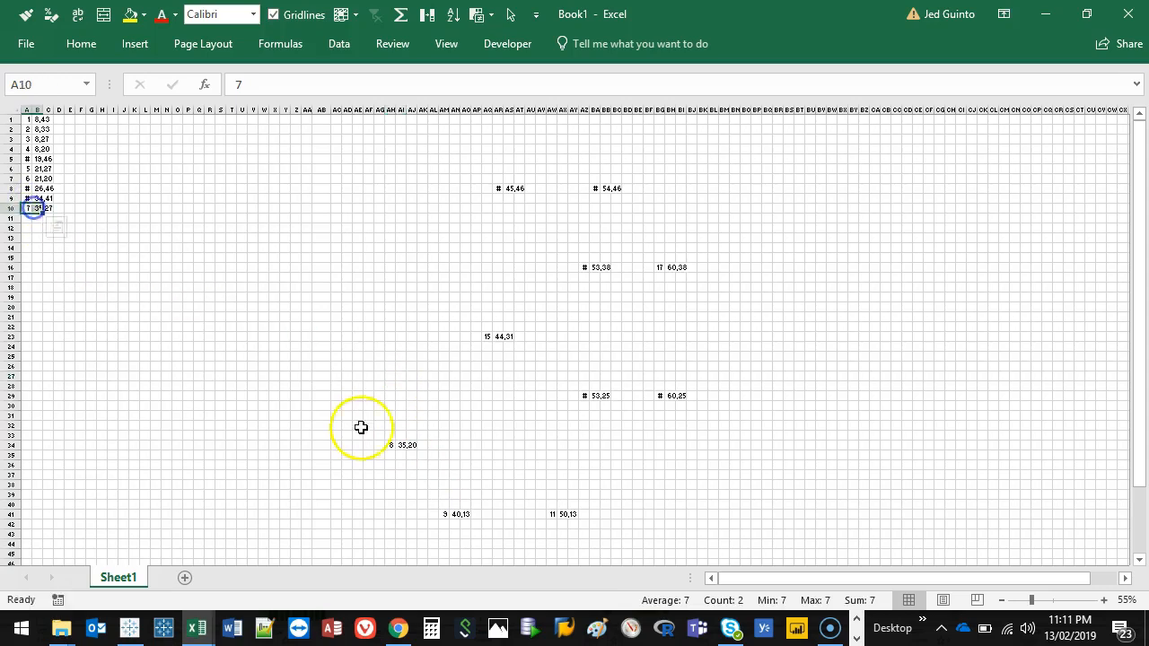
drag(389, 443, 40, 222)
Step: Move the pairs of seats 10 and 12 from row 48 up to row 42, directly below seats 9 and 11
scroll(494, 391, down, 4)
scroll(490, 387, up, 2)
drag(462, 525, 460, 463)
Step: Stack the seat pairs from rows 16 and 29 in AZ16:BA19, with seats 17 and 13 below seats 16 and 14
click(578, 335)
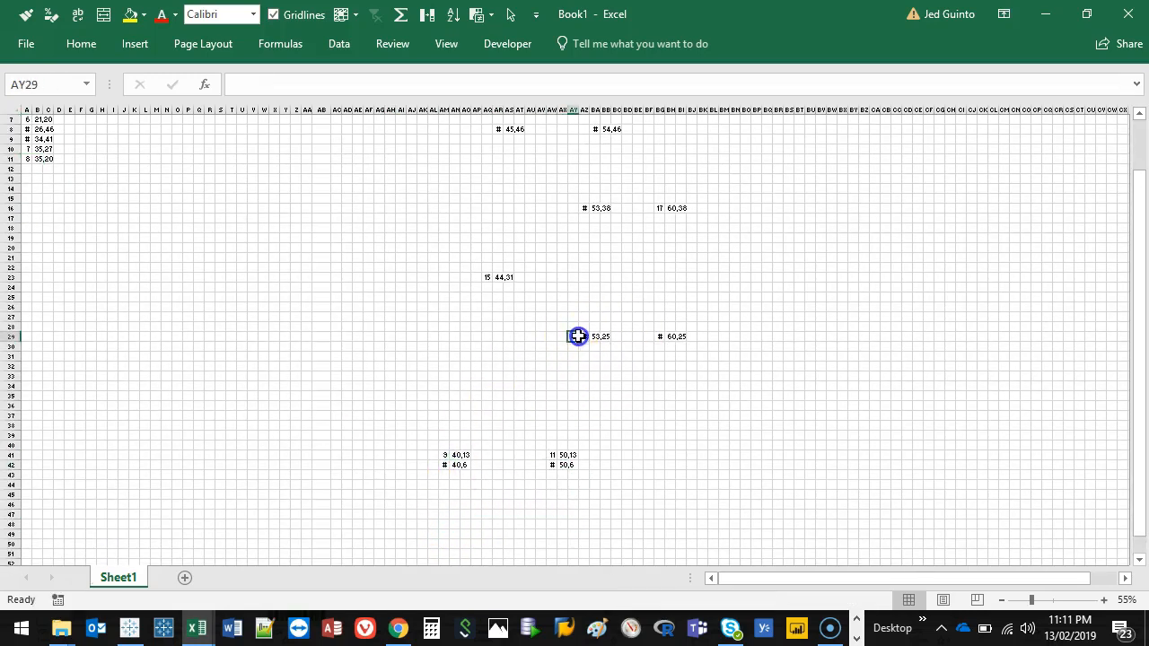
drag(596, 336, 672, 335)
key(ctrl+x)
click(582, 219)
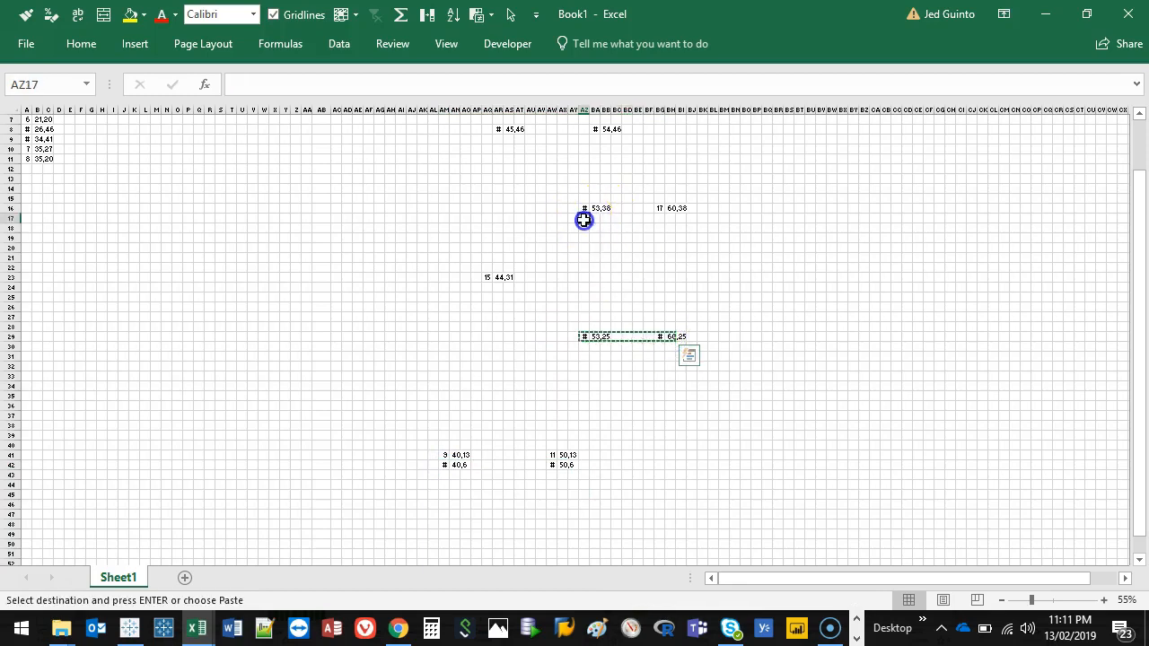
key(ctrl+v)
drag(658, 208, 670, 219)
key(ctrl+c)
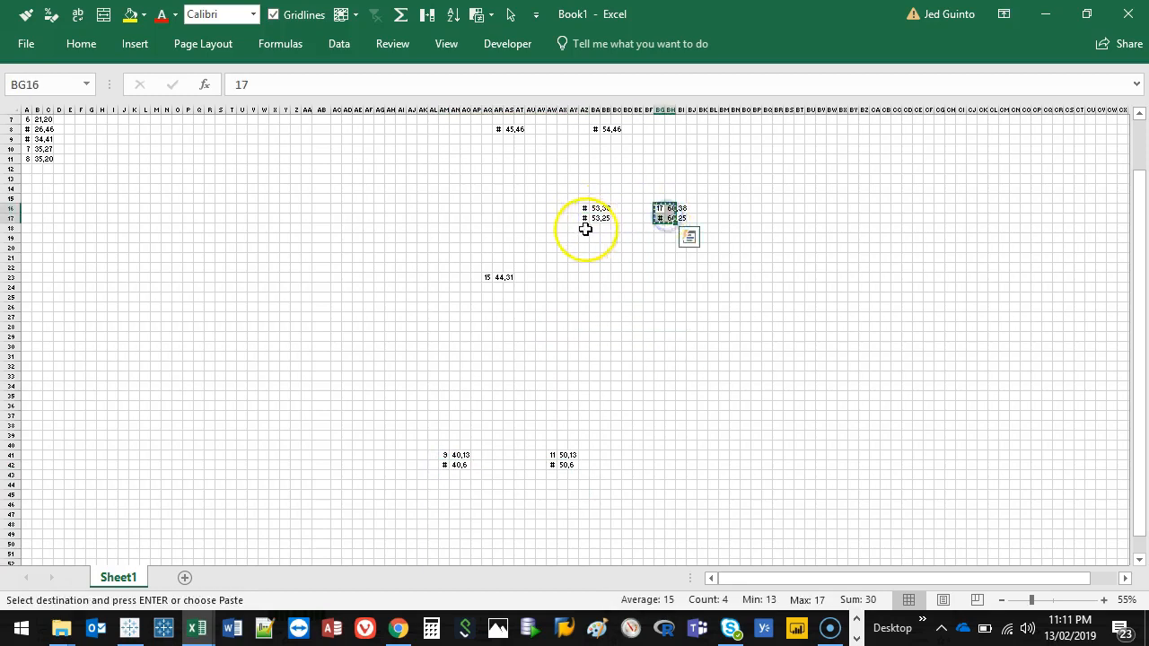
click(582, 229)
key(ctrl+v)
Step: Gather seats 9 and 10 below seats 11 and 12, and move the four pairs to AZ20:BA23
drag(448, 457, 461, 465)
key(ctrl+x)
click(557, 476)
key(ctrl+v)
drag(552, 455, 558, 484)
key(ctrl+c)
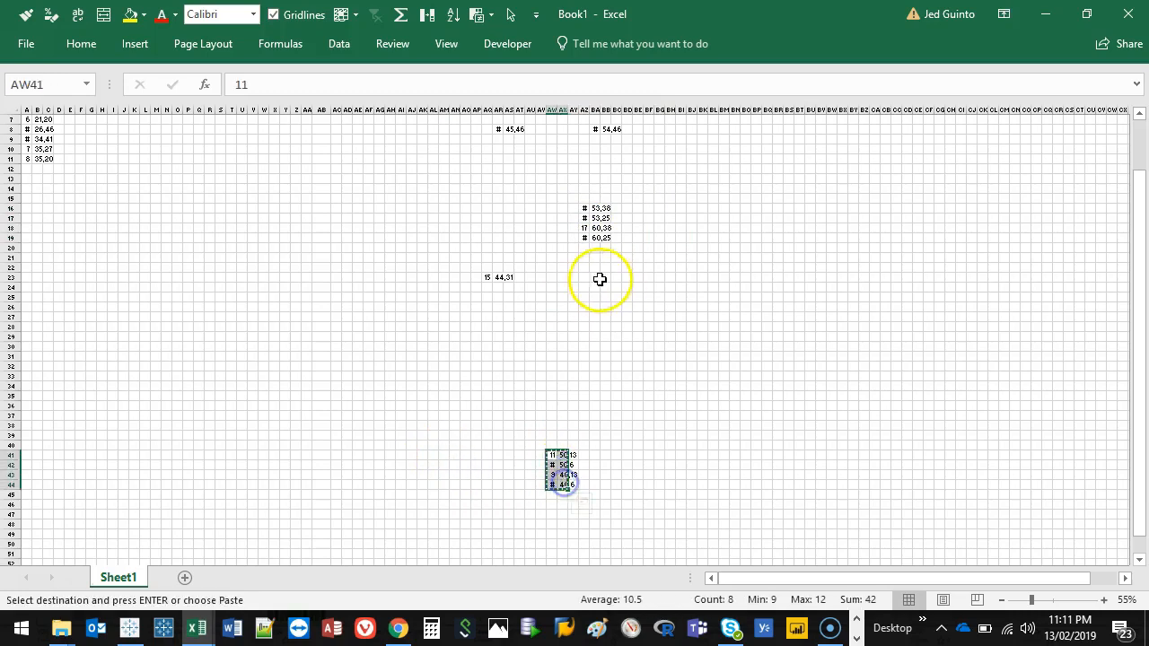
click(584, 246)
key(ctrl+v)
Step: Move the pairs of seats 19, 18 and 15 to the end of the stack in AZ24:BA26
scroll(616, 351, up, 2)
drag(496, 187, 505, 187)
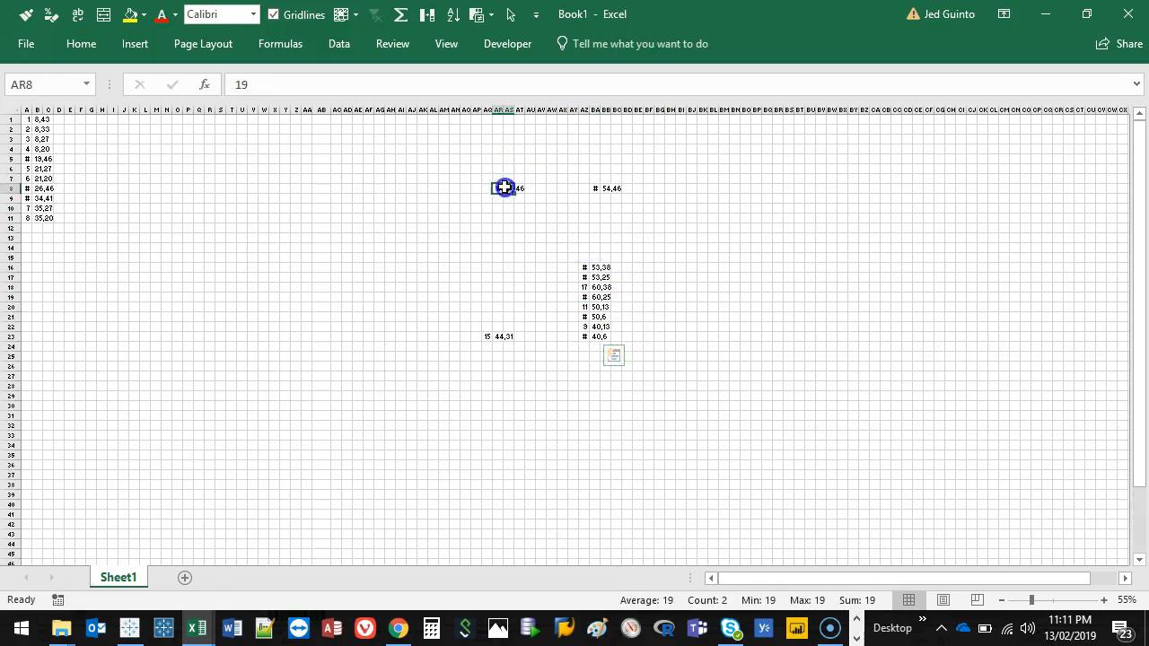
click(587, 346)
key(ctrl+v)
drag(595, 188, 603, 188)
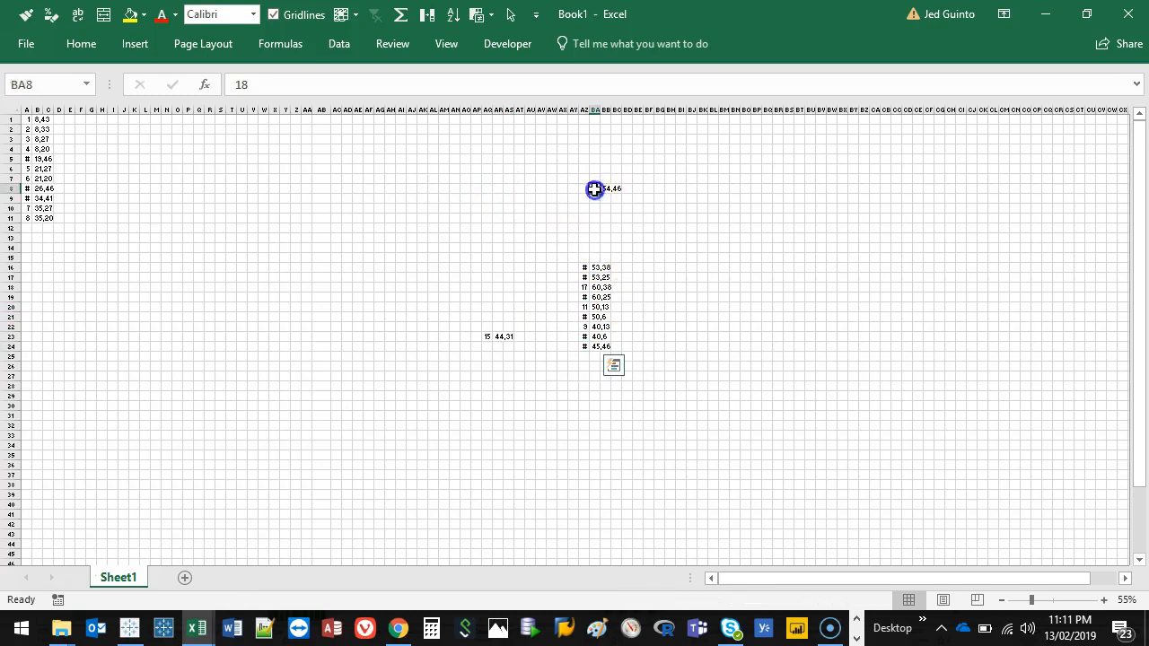
key(ctrl+x)
click(585, 356)
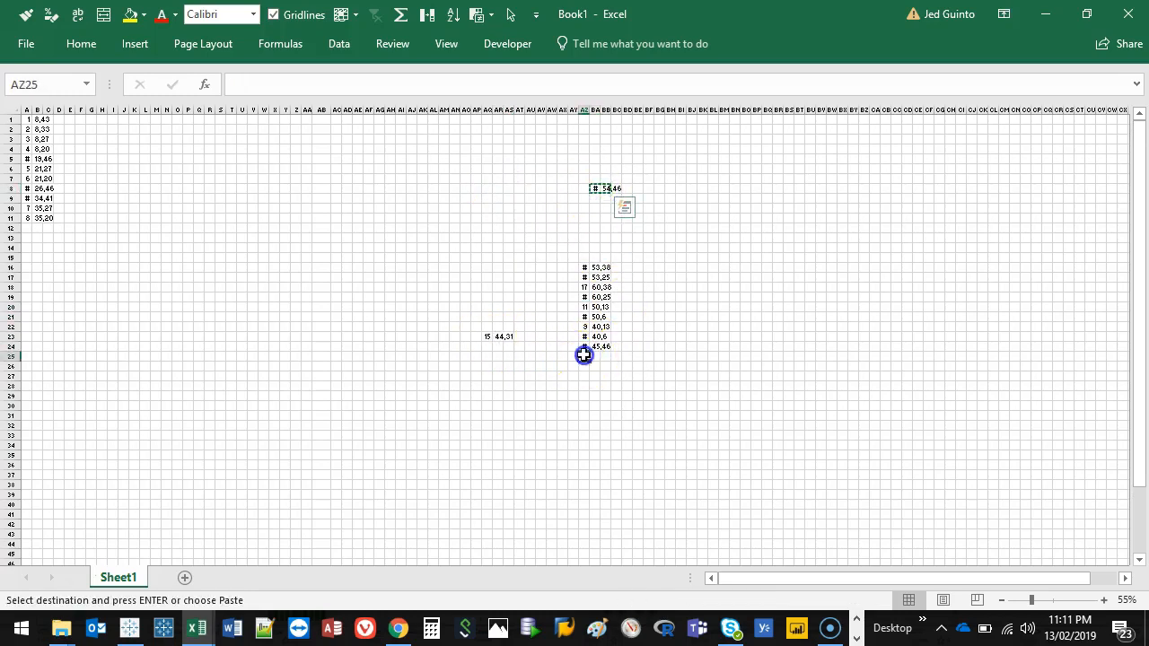
key(ctrl+v)
drag(492, 336, 499, 335)
key(ctrl+x)
click(584, 365)
key(ctrl+v)
Step: Move the stacked list AZ16:BA26 to A12, below the seats already listed
drag(582, 267, 590, 364)
key(ctrl+x)
click(27, 227)
key(ctrl+v)
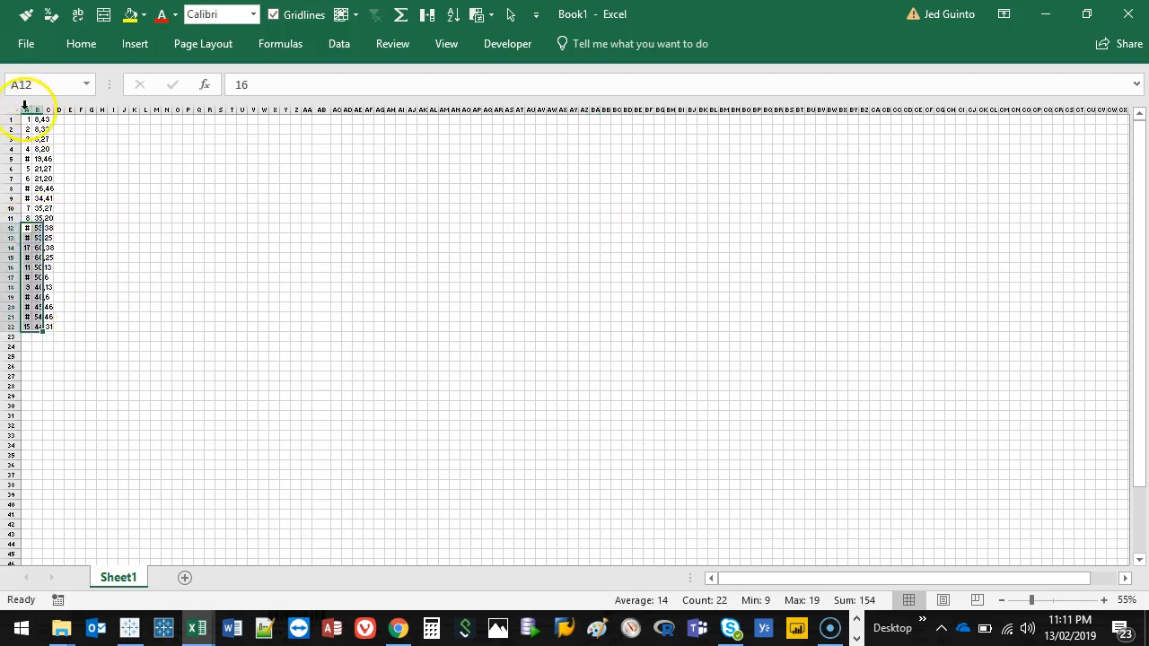
Step: Autofit columns A and B to their contents
drag(24, 108, 37, 109)
double_click(32, 108)
click(517, 219)
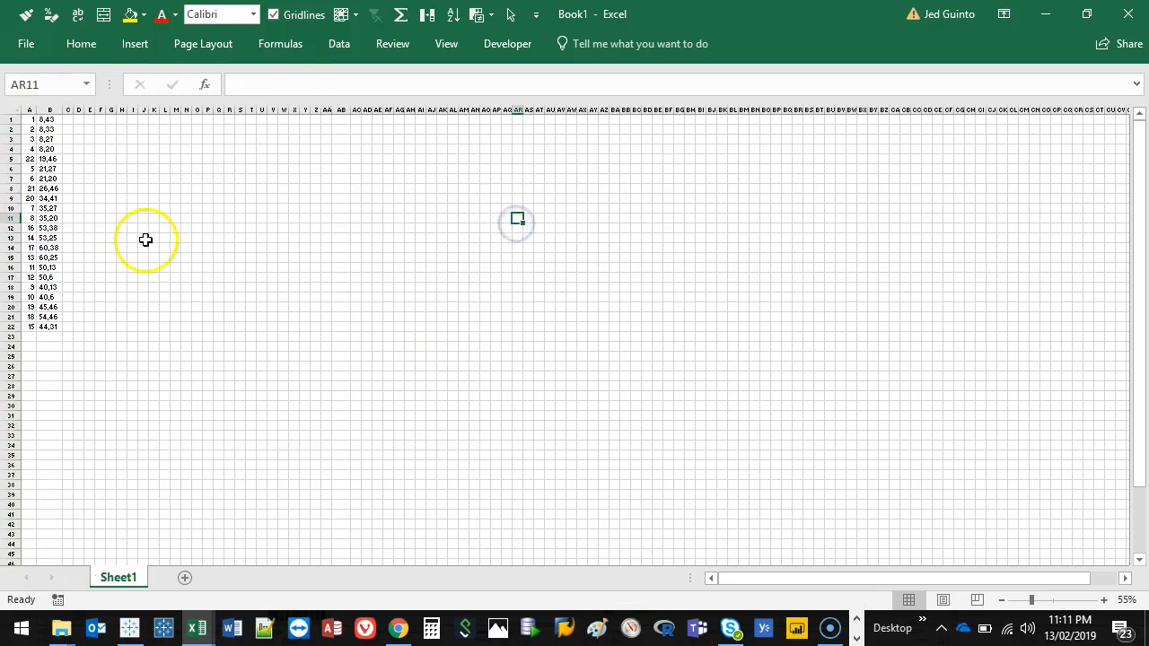
Step: Copy the seat list A1:B22 into a new sheet starting at A1
drag(27, 121, 43, 320)
key(ctrl+c)
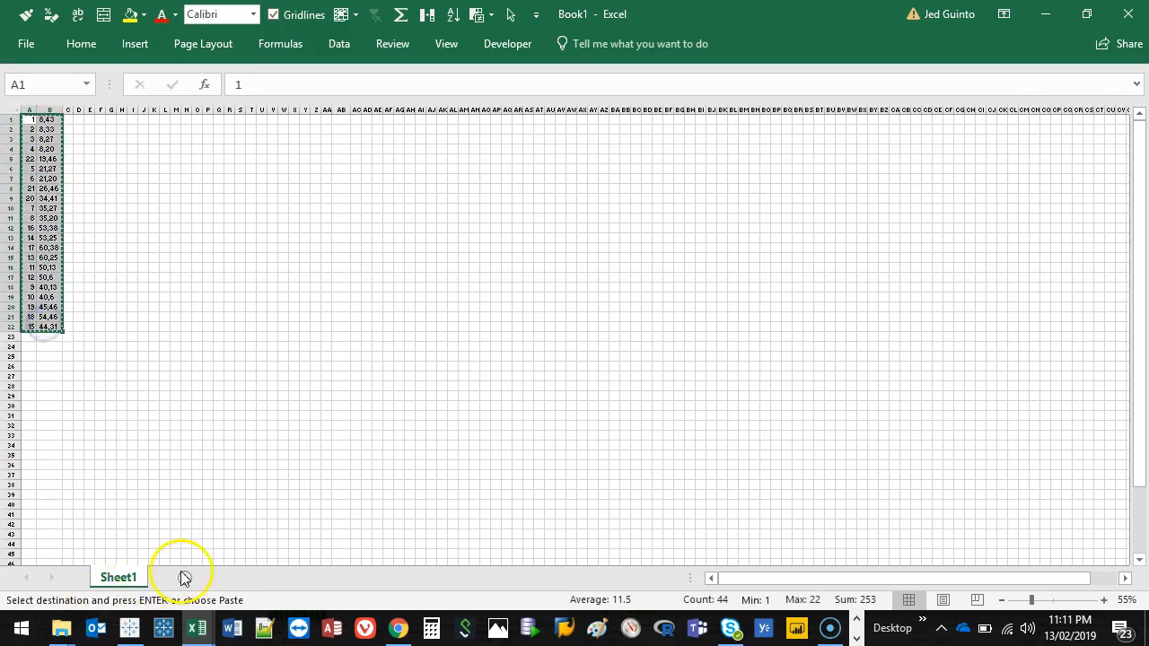
click(185, 578)
key(ctrl+v)
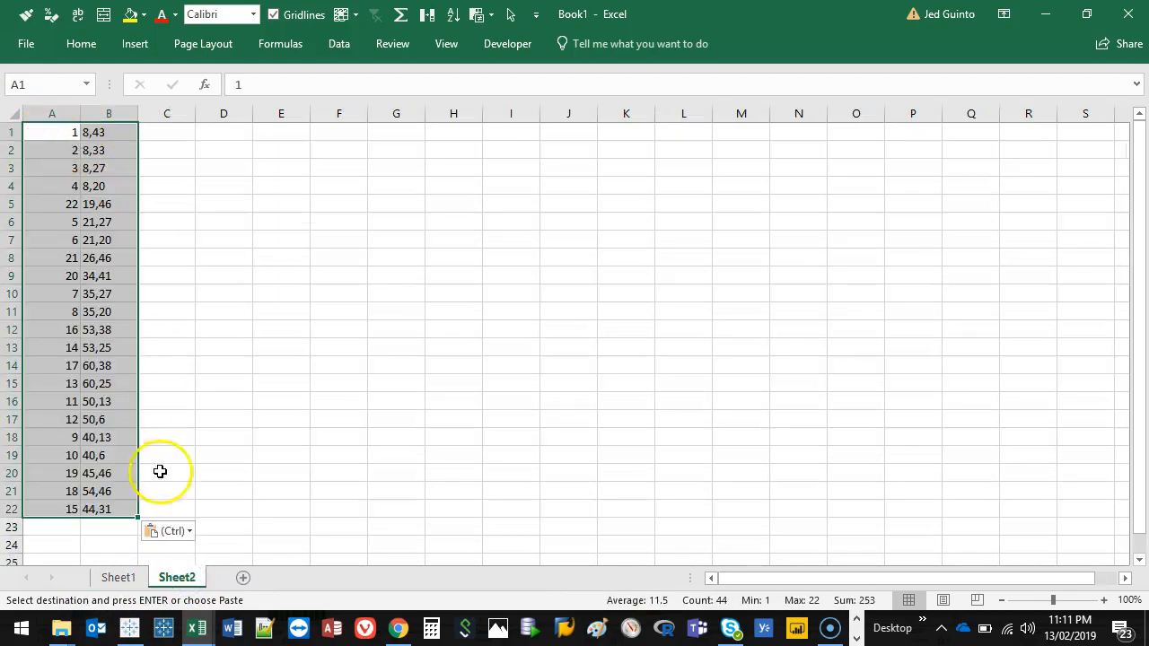
Step: Return to Sheet1 and delete that sheet, confirming the deletion
click(121, 578)
drag(204, 145, 628, 348)
drag(50, 356, 306, 433)
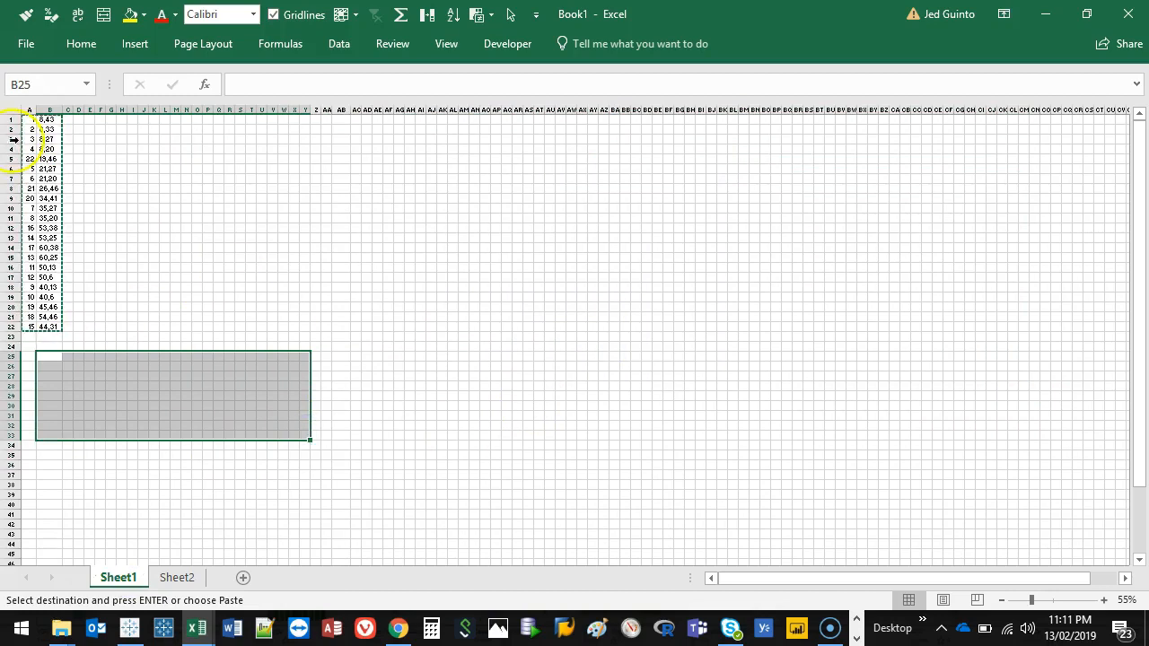
click(122, 198)
click(105, 578)
right_click(128, 577)
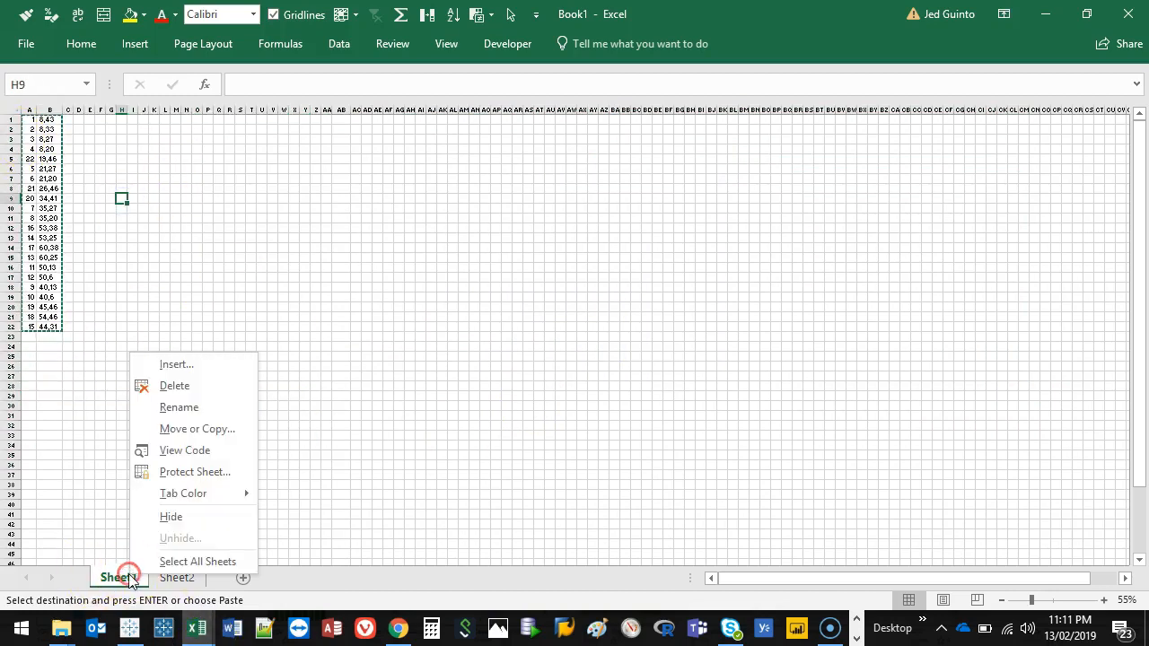
click(176, 385)
click(544, 361)
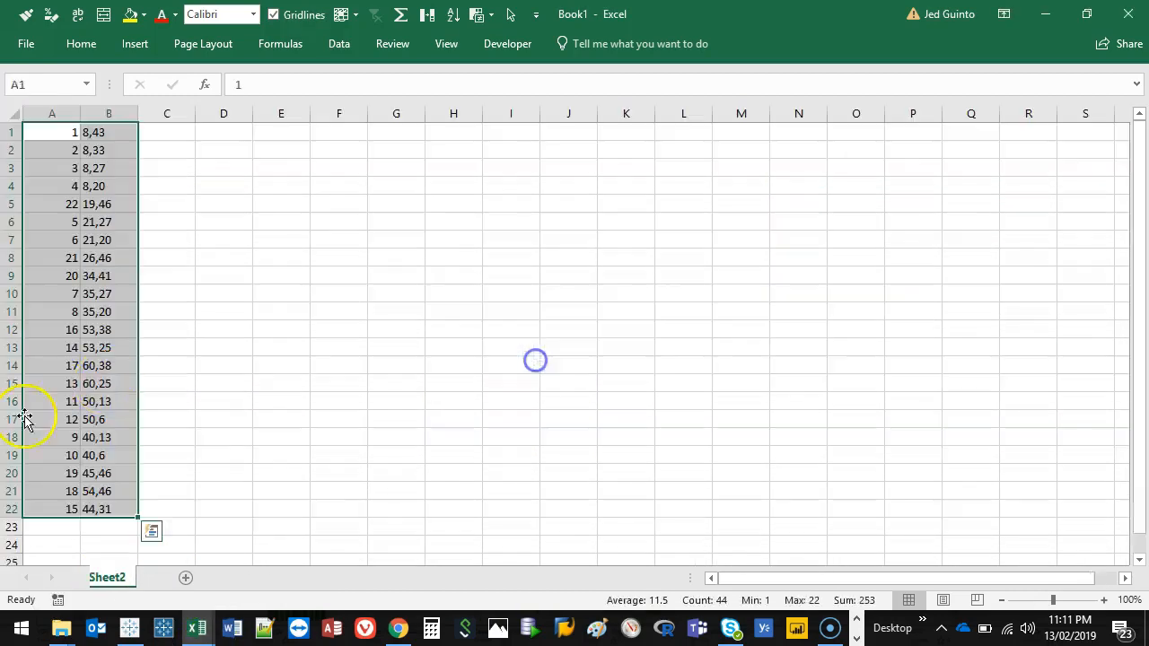
Step: Insert a blank row above the seat list in Sheet2
click(46, 243)
mouse_move(40, 132)
mouse_down()
mouse_move(123, 251)
mouse_move(40, 138)
mouse_up()
key(shift+space)
key(ctrl+shift+plus)
Step: Enter the header Desk in cell A1
click(56, 137)
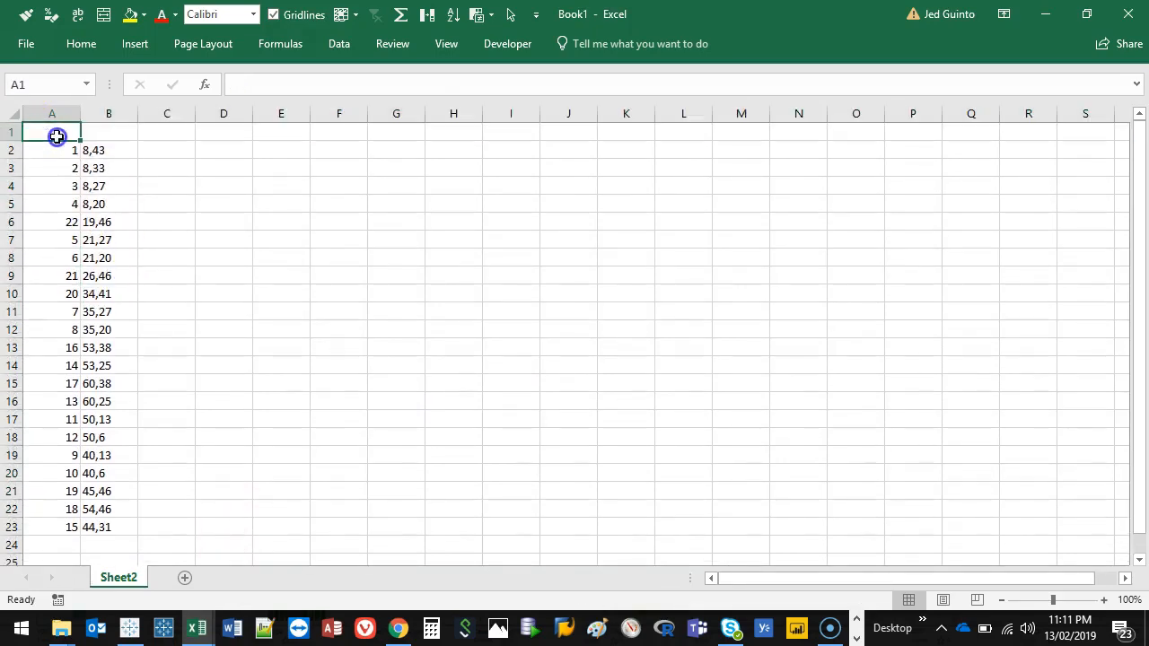
text(Dewsk)
key(Tab)
click(56, 132)
text(D)
key(Tab)
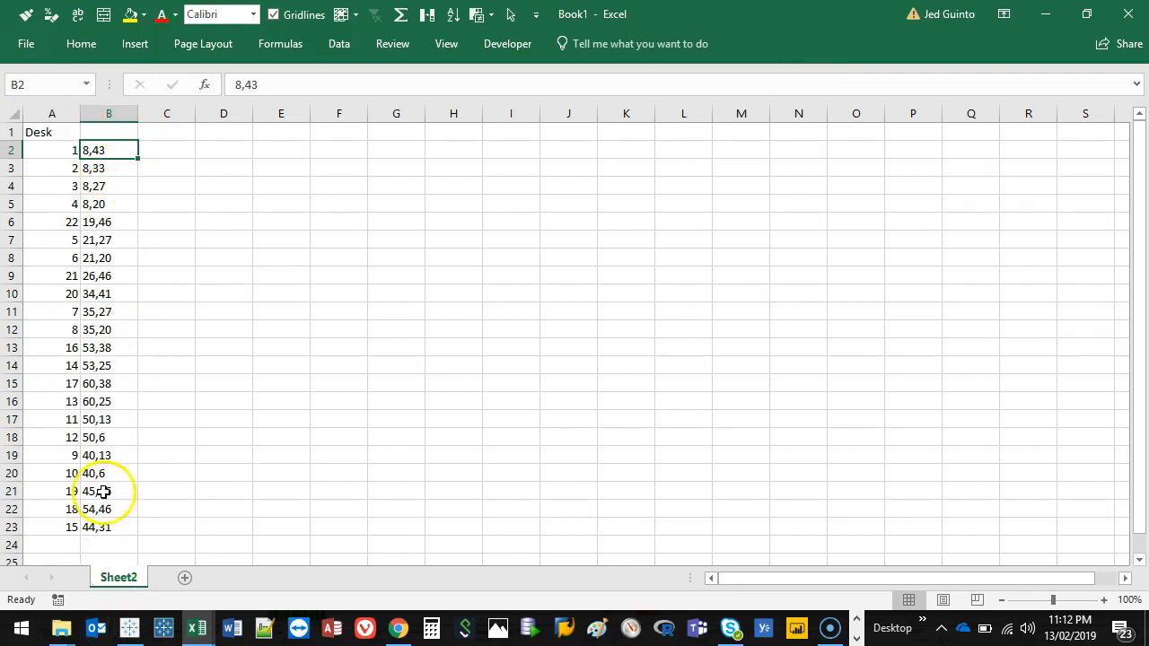
Step: Split the comma-separated coordinates in B2:B23 into two columns with Text to Columns, using the comma as delimiter
shift+click(110, 525)
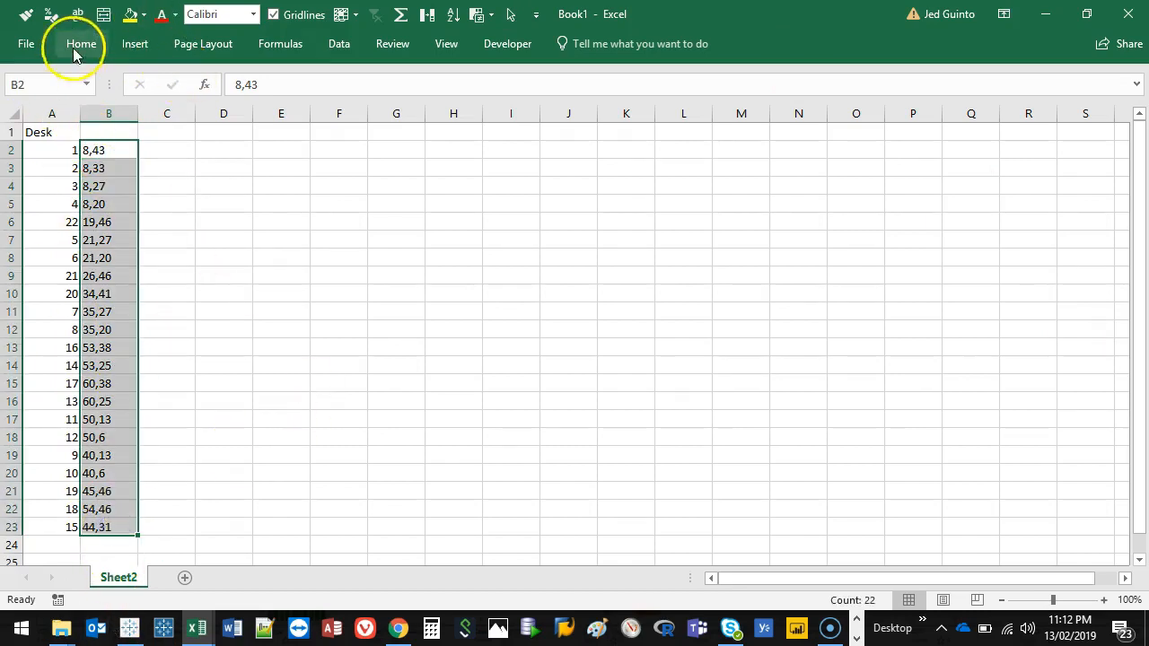
click(79, 44)
scroll(395, 167, down, 1)
click(336, 43)
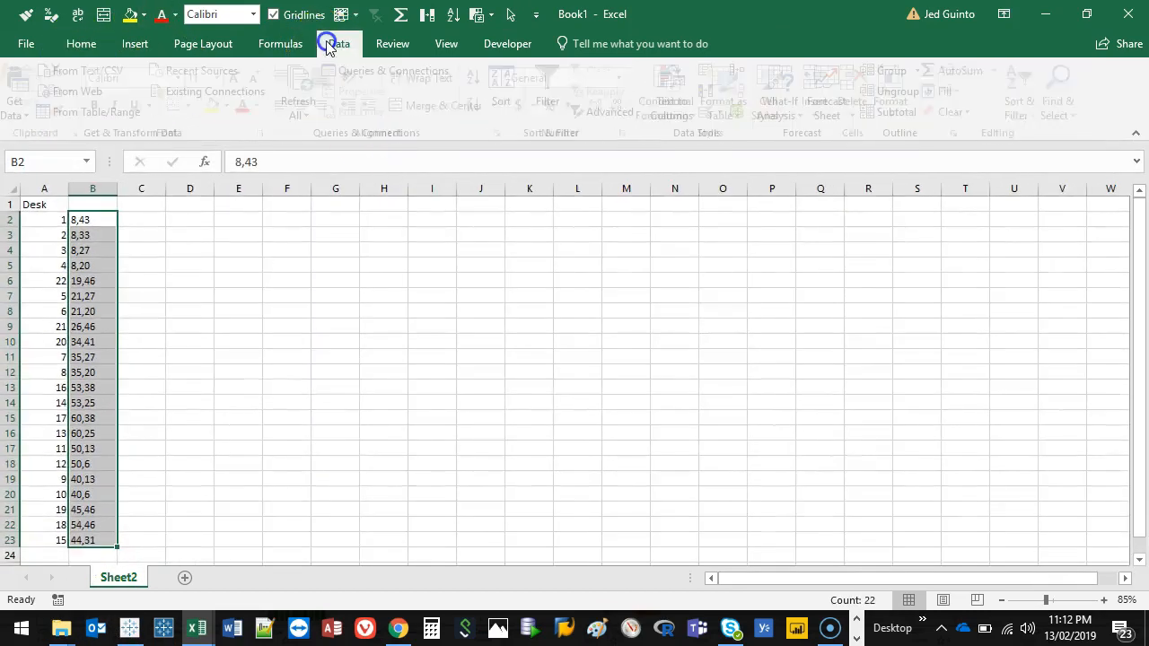
click(685, 100)
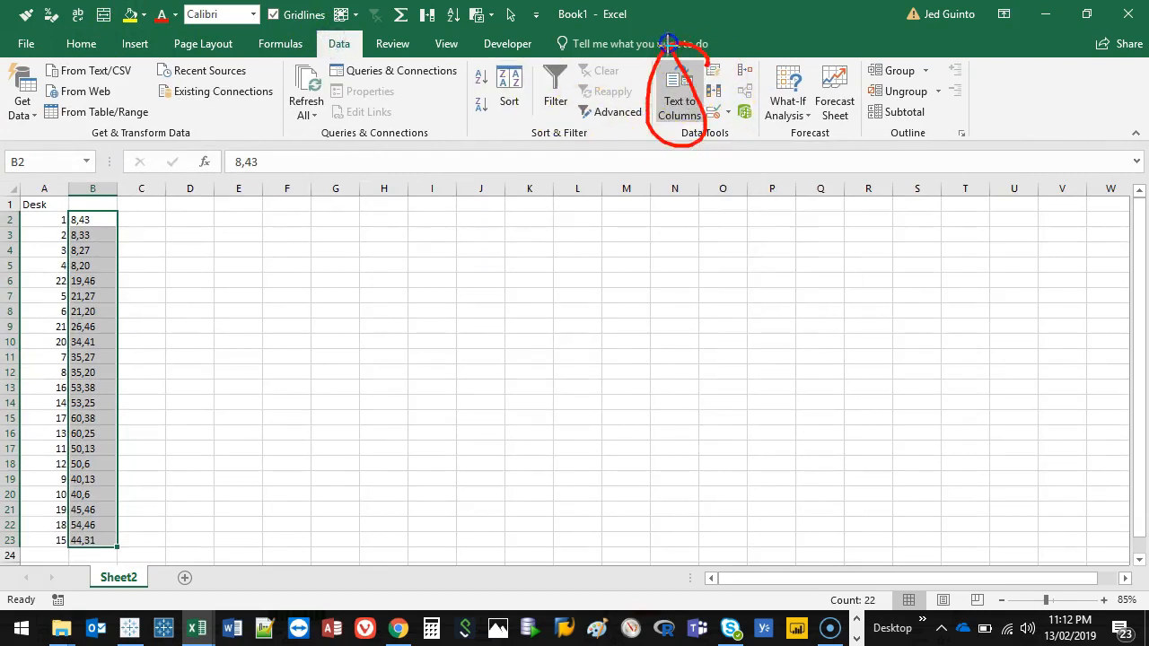
click(686, 94)
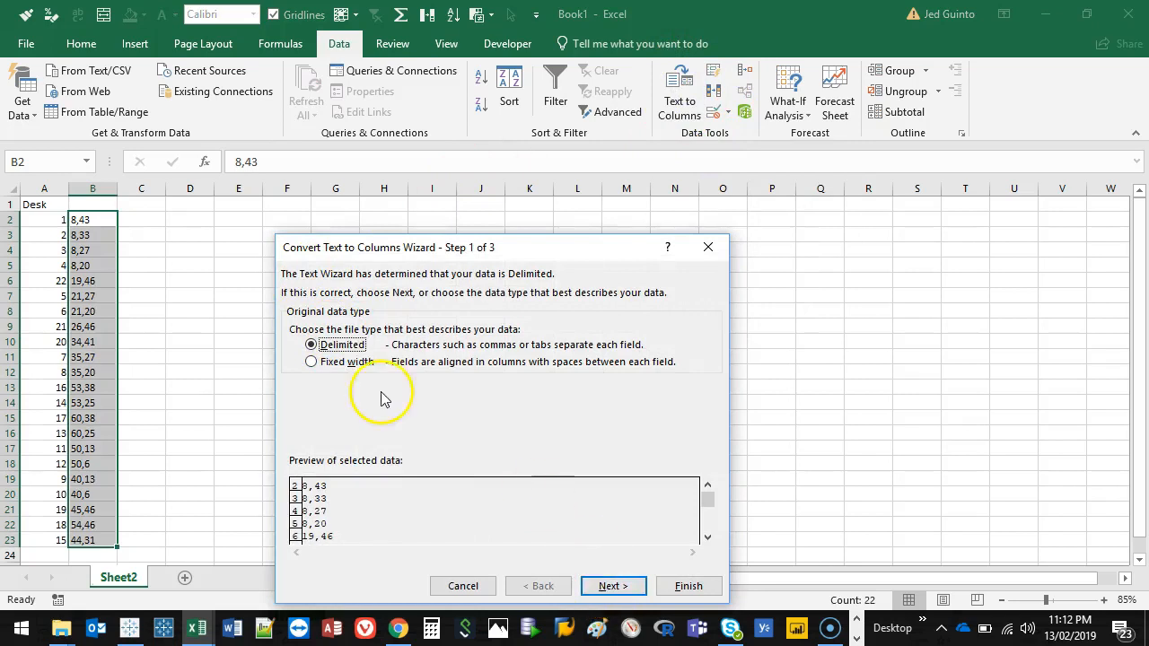
click(613, 585)
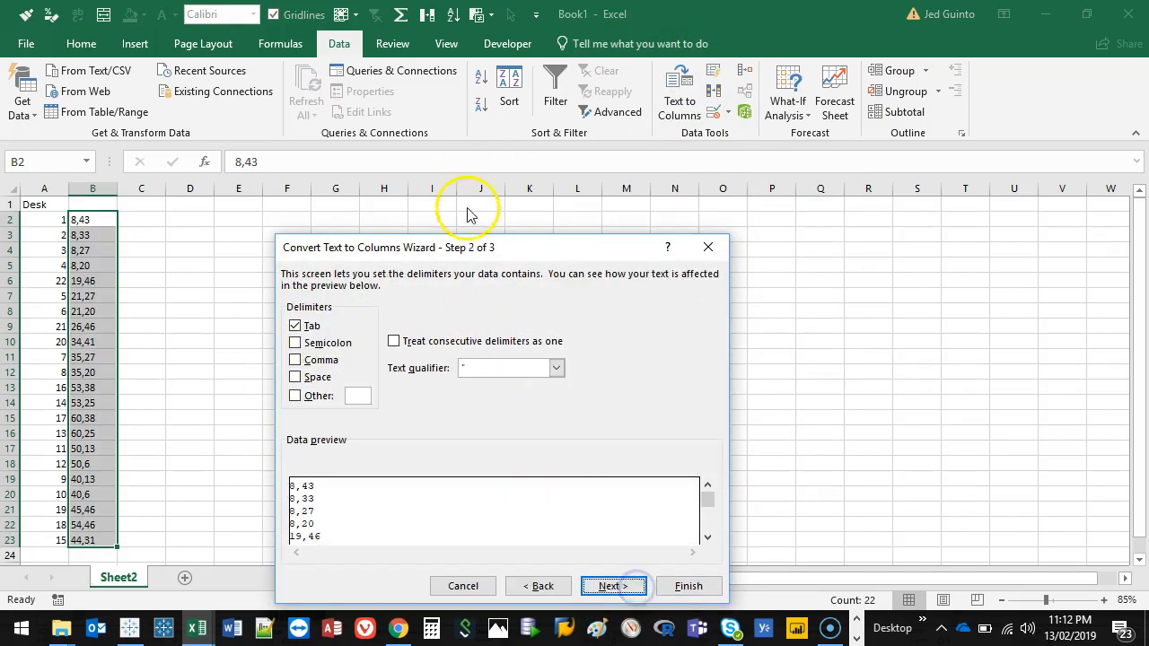
drag(500, 254, 493, 131)
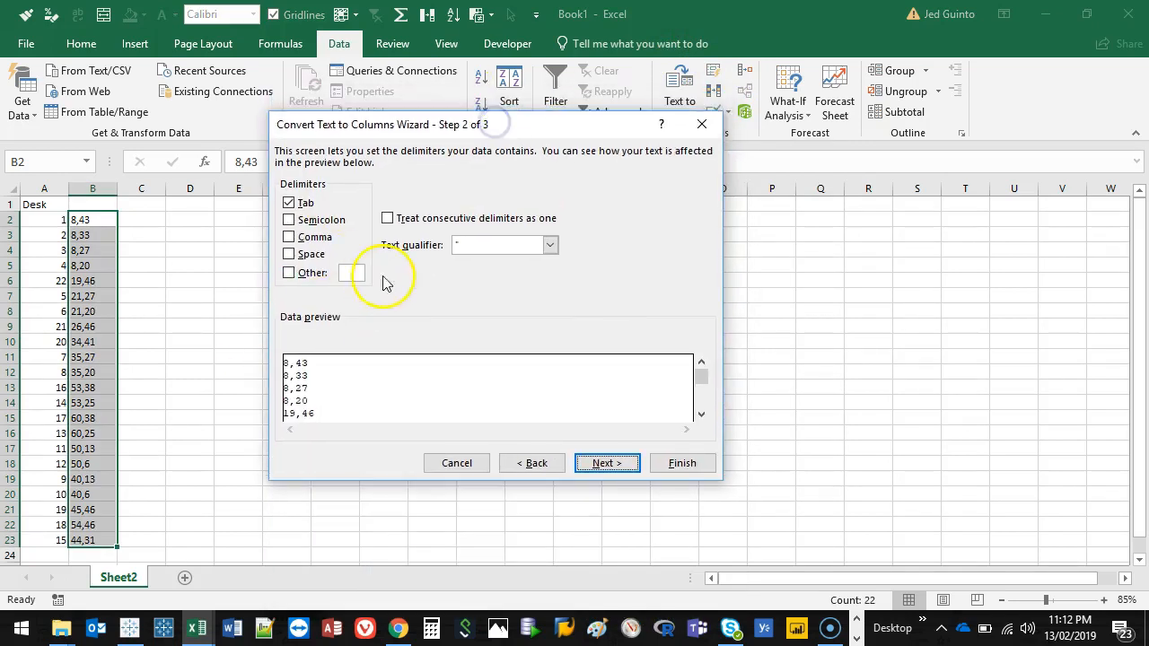
click(289, 237)
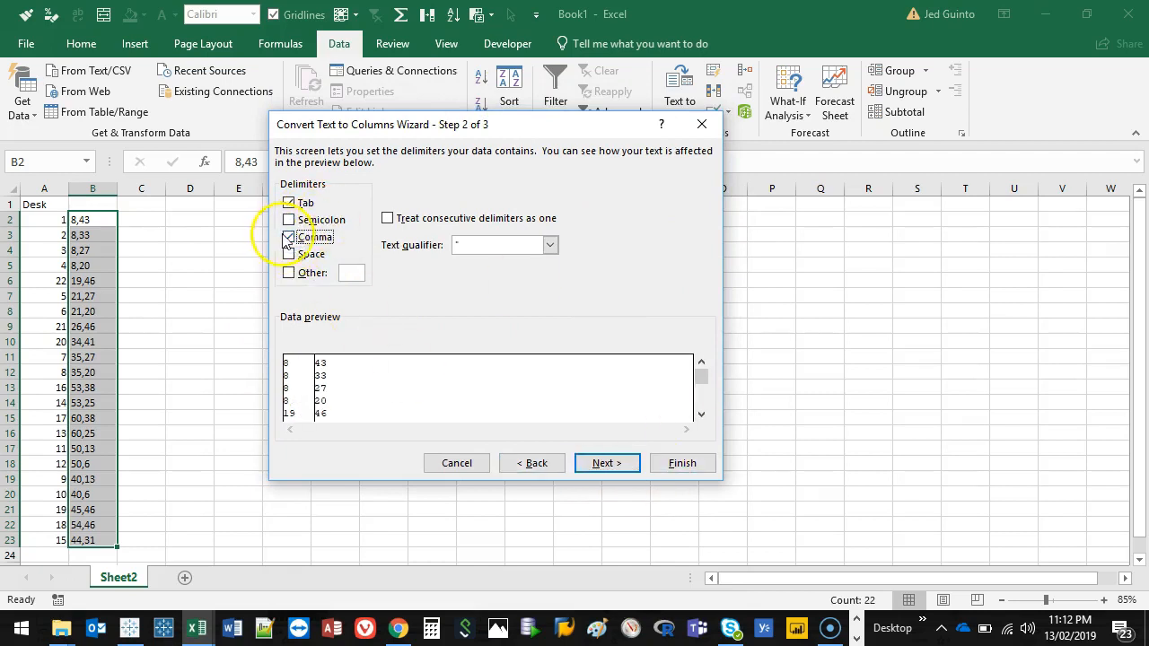
click(598, 463)
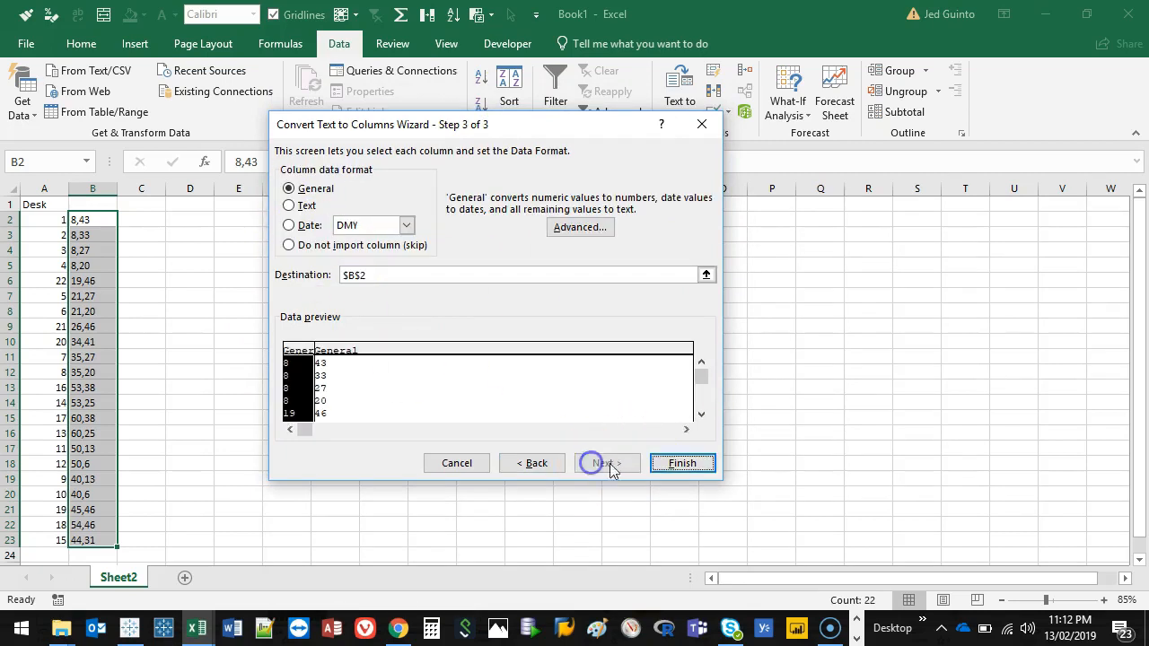
click(682, 464)
Step: Enter the headers X in cell B1 and Y in cell C1 above the split coordinates
drag(108, 189, 121, 187)
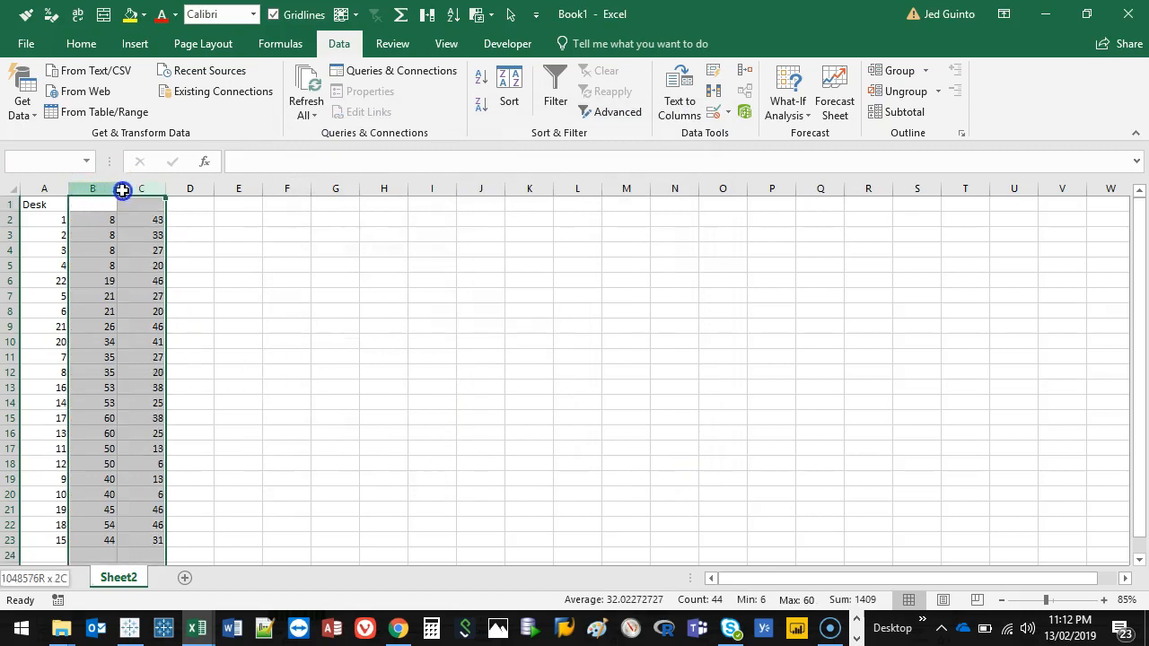
click(103, 207)
text(X)
key(Tab)
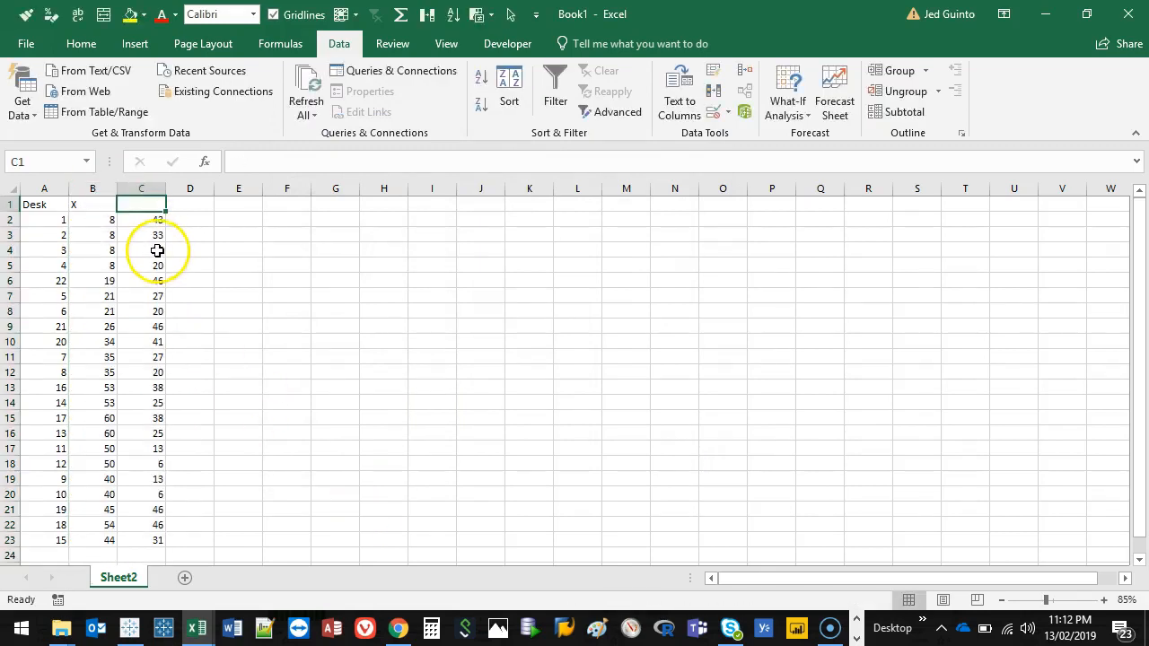
text(Y)
click(260, 309)
Step: Center the contents of columns A to C horizontally
drag(43, 188, 142, 177)
click(81, 43)
click(292, 105)
click(310, 324)
drag(42, 222, 125, 533)
drag(257, 388, 268, 388)
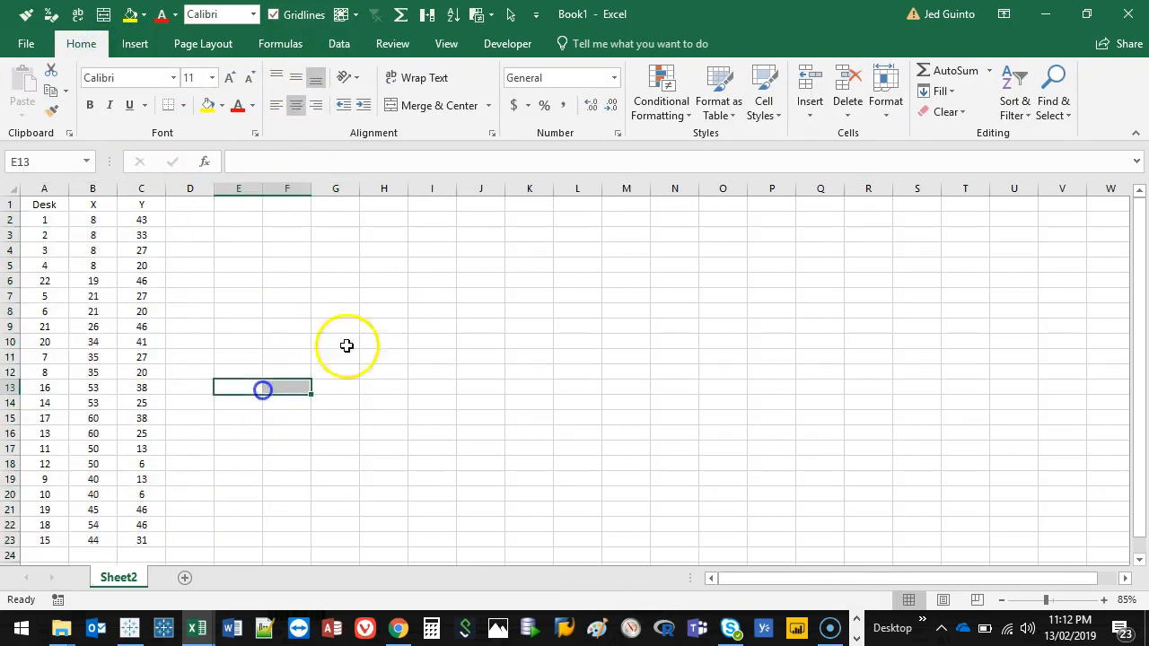
Step: Enter the header Value in cell D1 and the formula =RANDBETWEEN(20,200) in cell D2
click(191, 205)
text(Value)
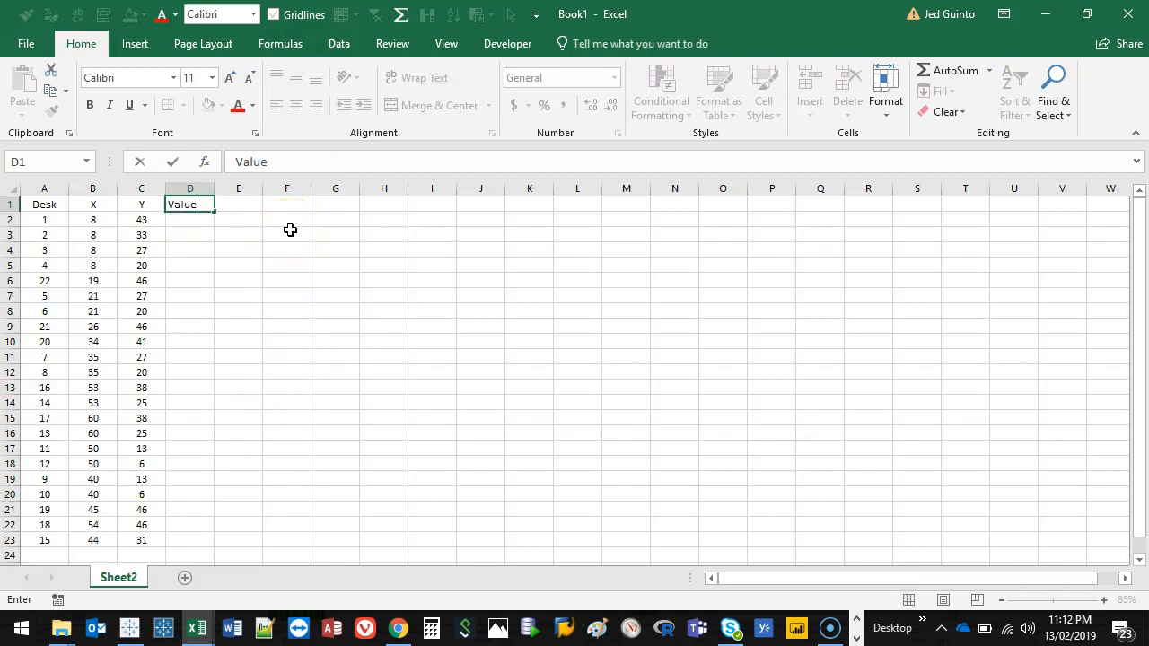
key(Return)
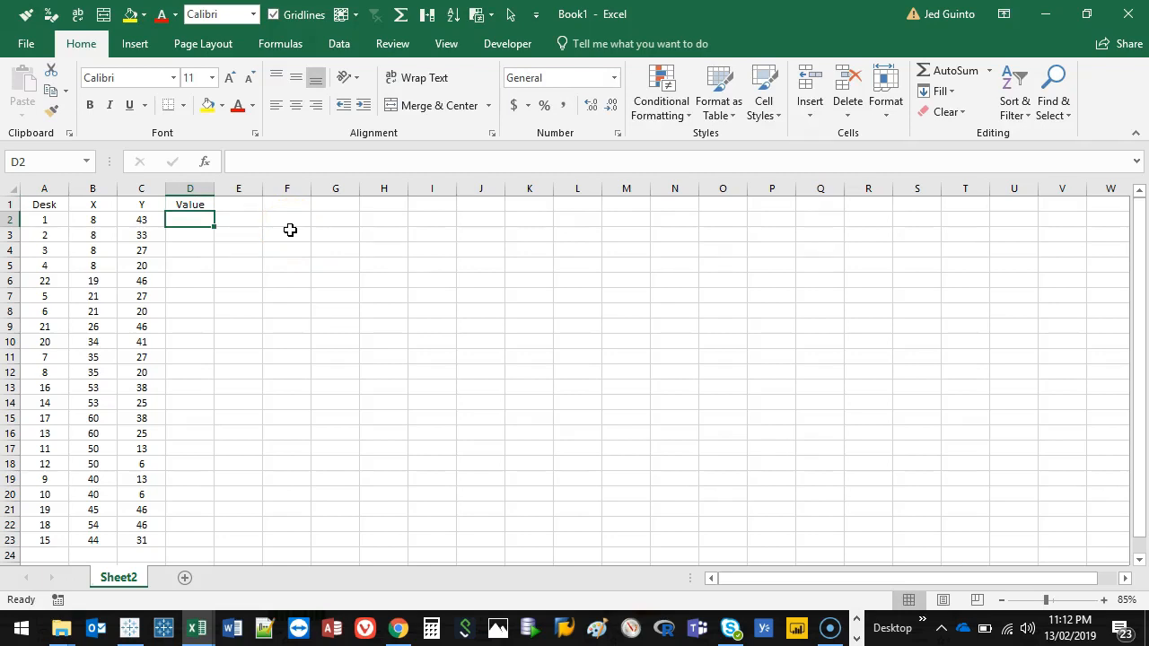
text(=randb)
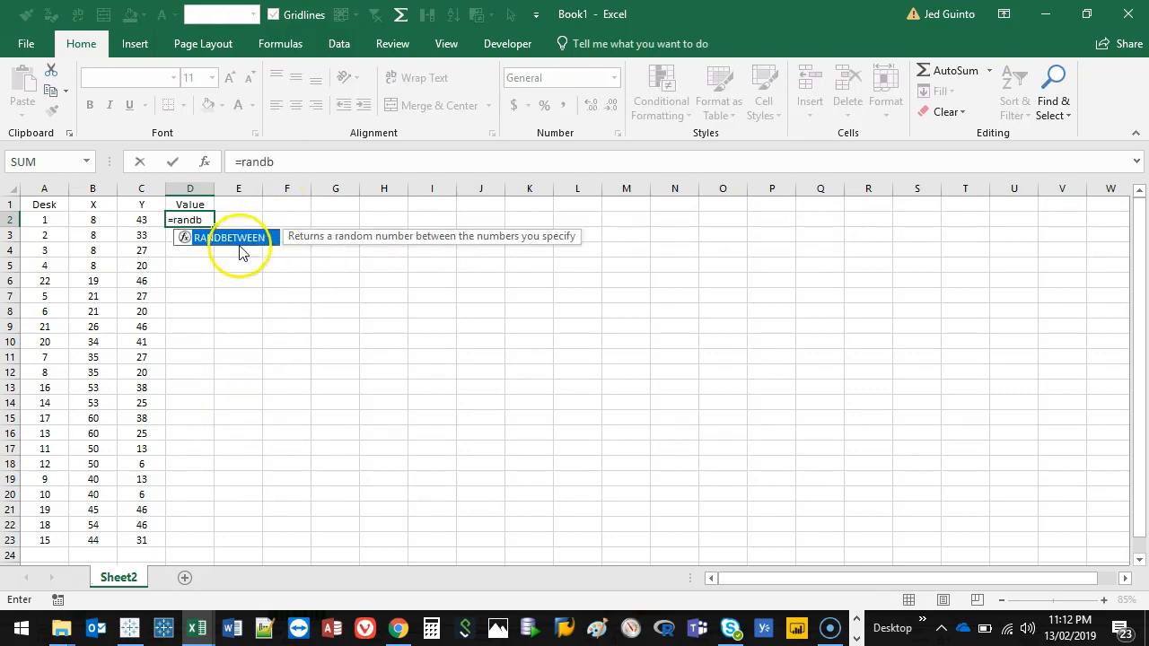
double_click(233, 244)
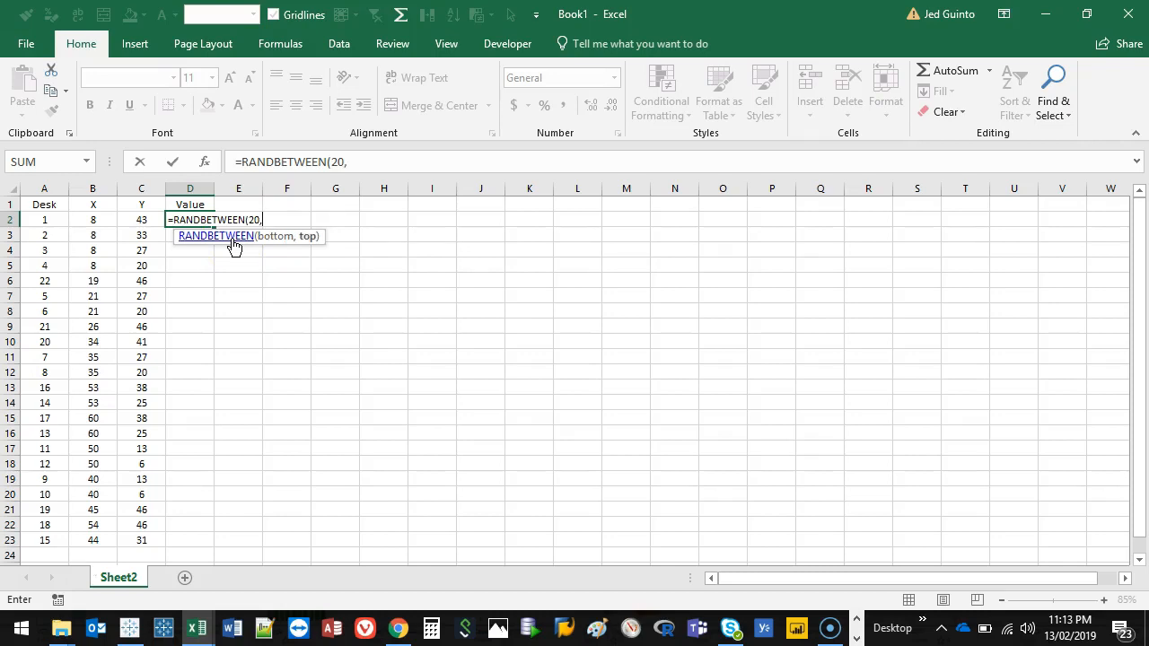
text())
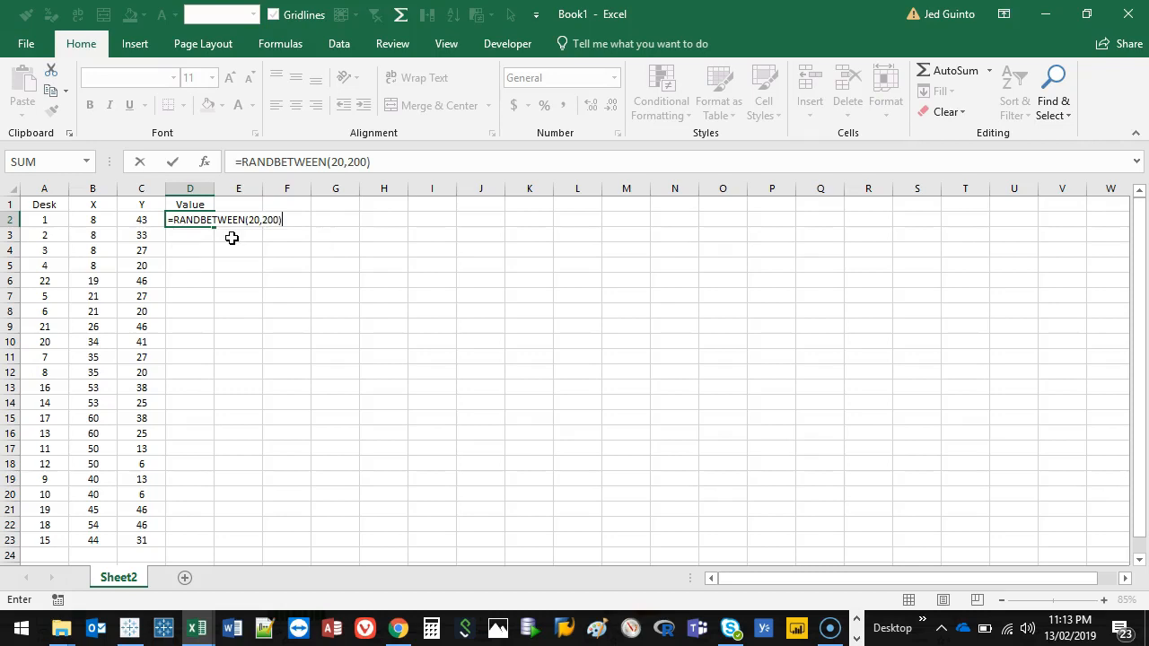
key(Return)
Step: Copy the random-number formula from D2 down through D23
click(185, 220)
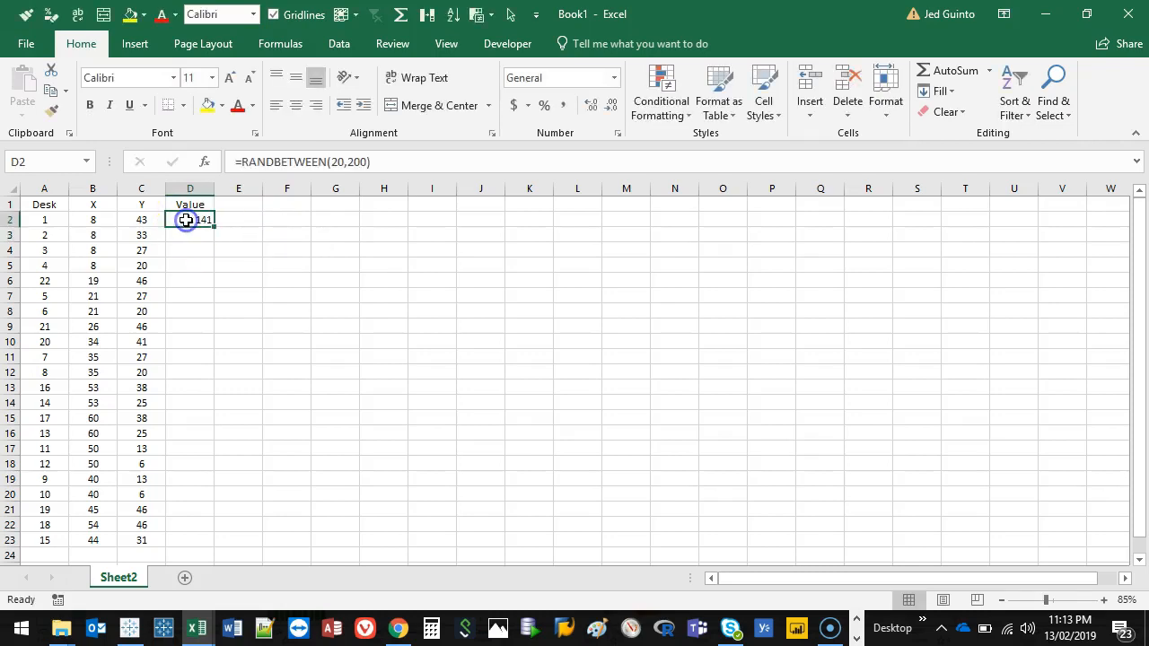
key(ctrl+c)
shift+click(190, 534)
key(ctrl+v)
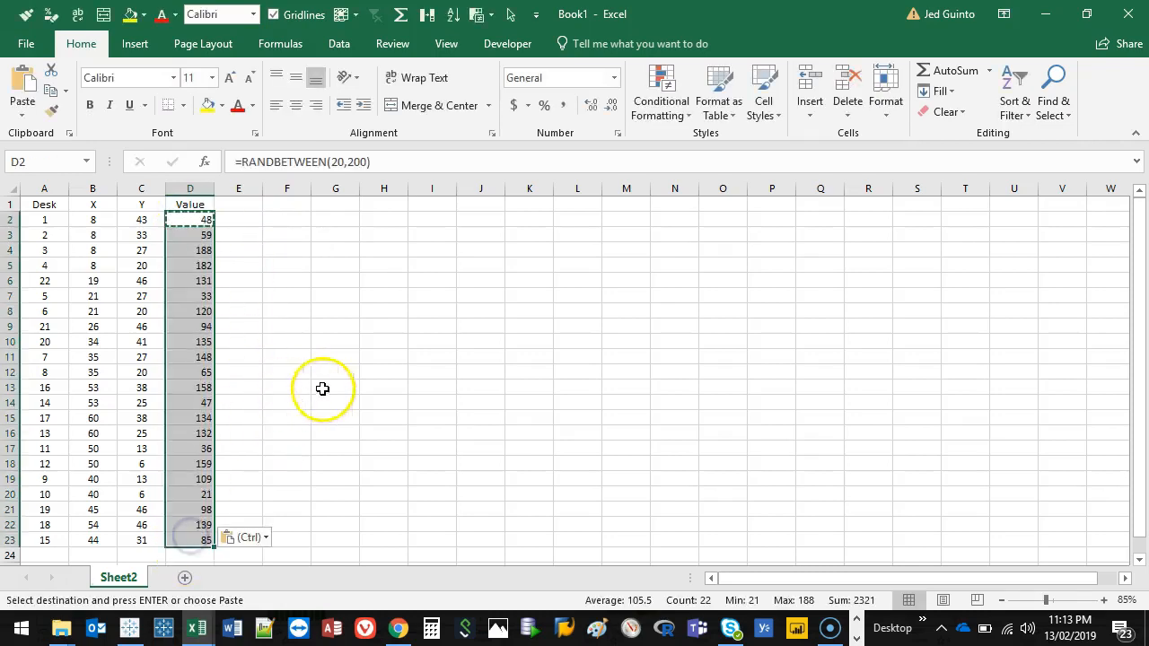
Step: Replace the random-number formulas in D2:D23 with static values by pasting them as values
key(ctrl+c)
right_click(194, 260)
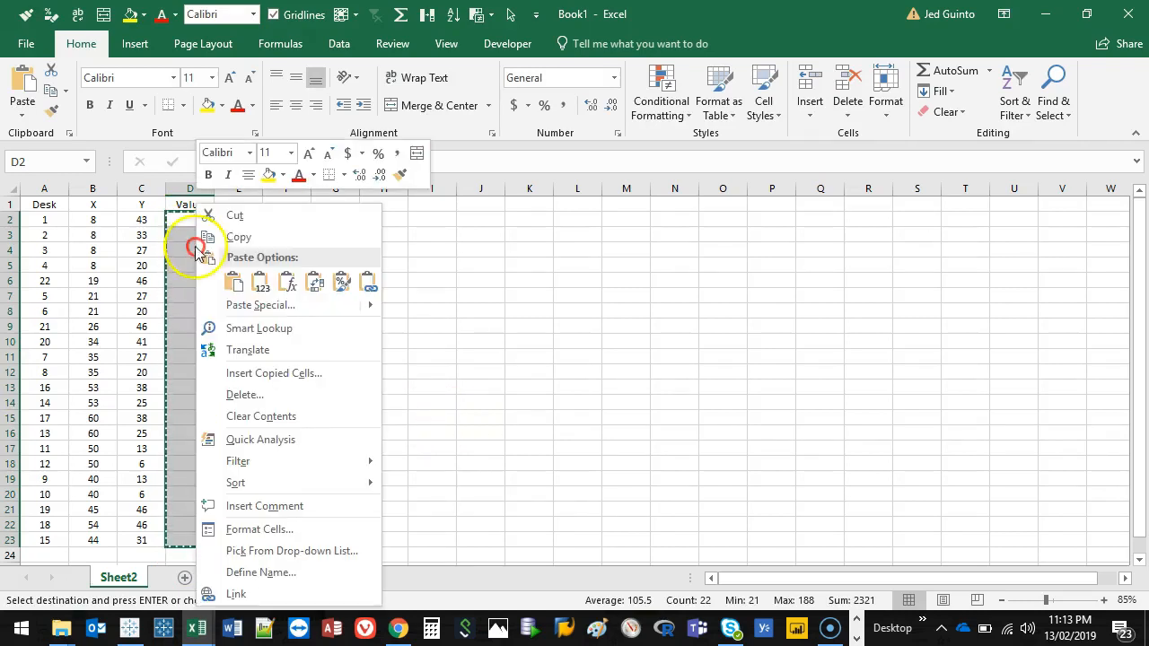
click(260, 285)
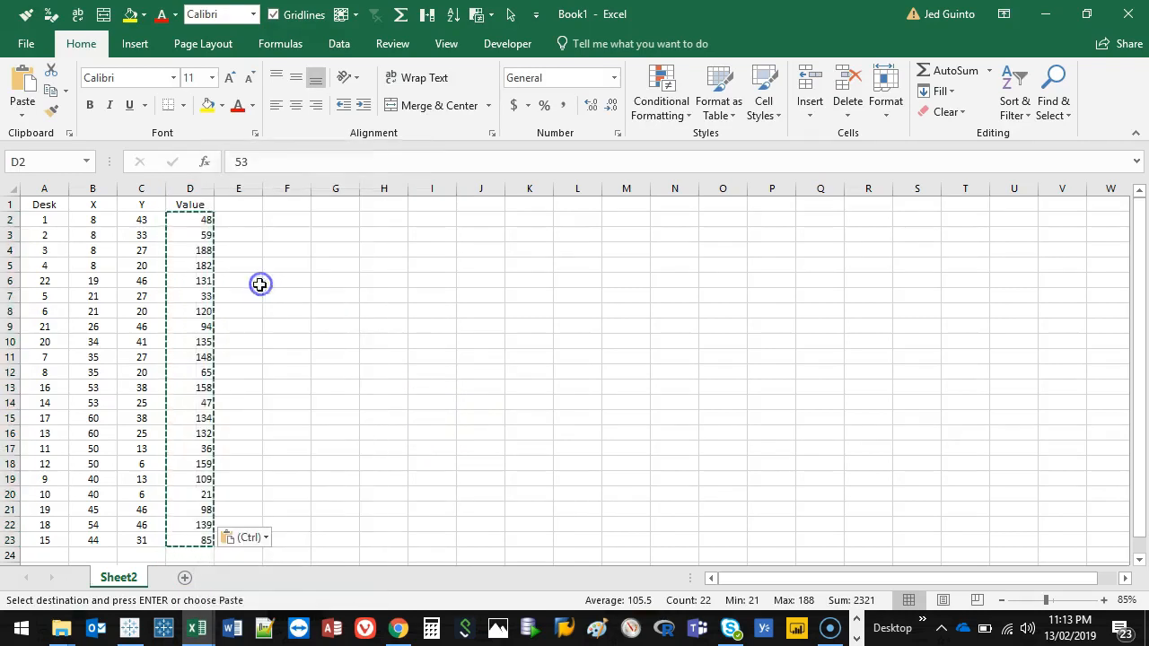
click(289, 250)
key(Escape)
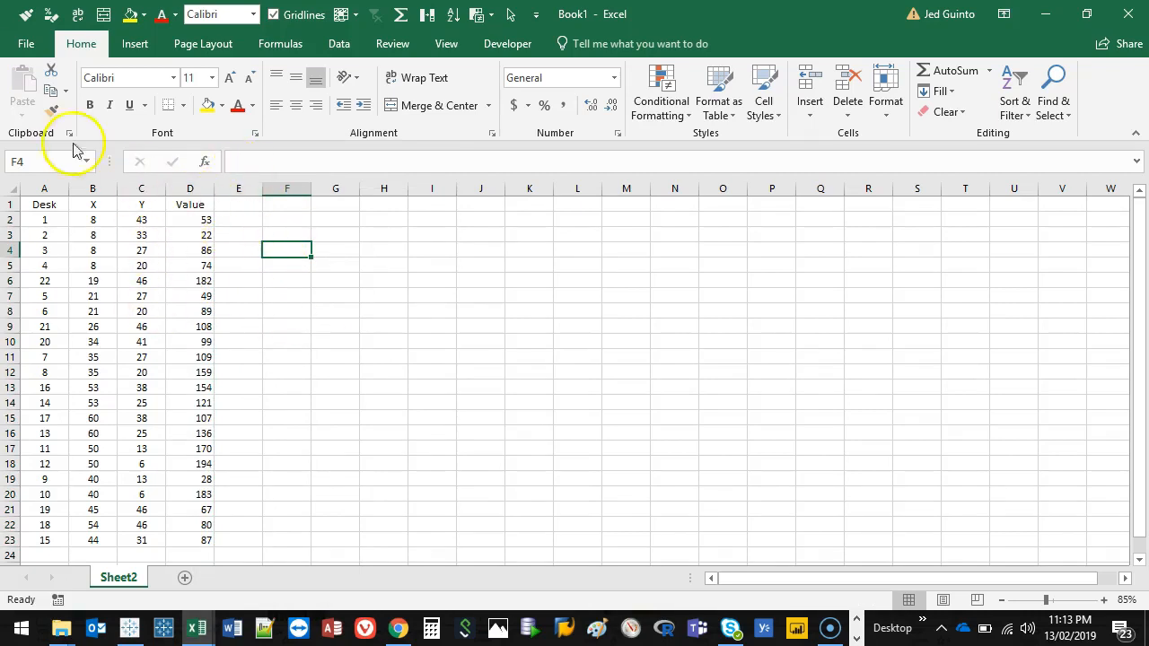
Step: Try to save the workbook as Desks.xlsx in the Downloads folder, replacing the existing file
key(ctrl+s)
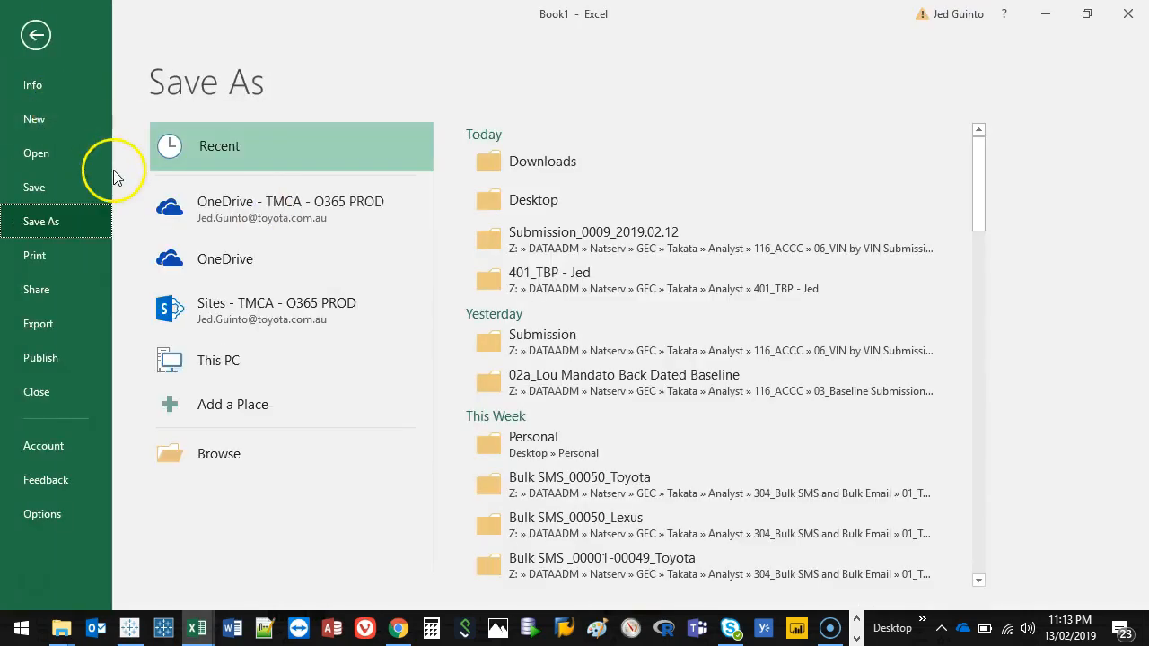
key(Escape)
key(F12)
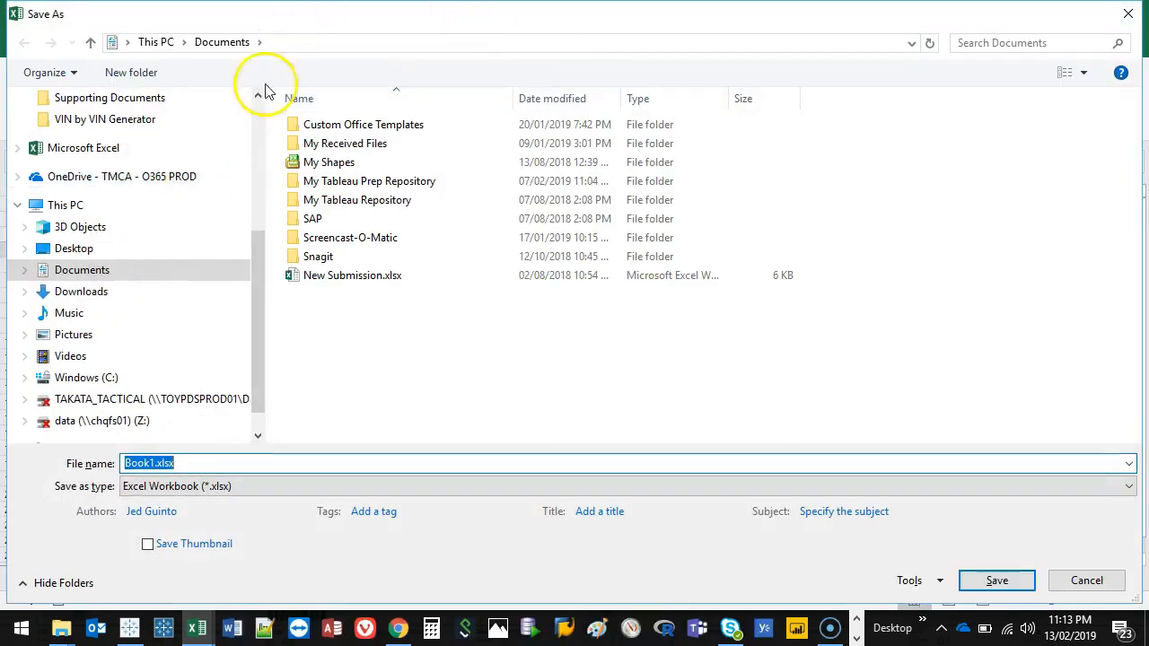
click(81, 294)
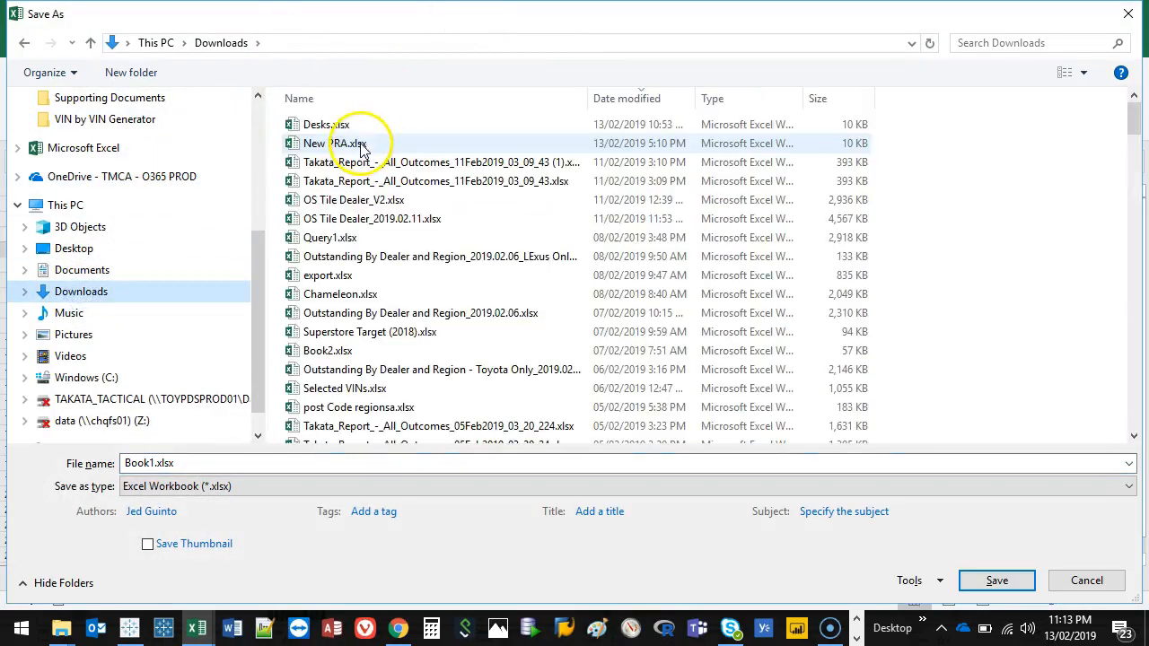
click(340, 125)
click(996, 581)
click(619, 314)
click(584, 363)
Step: Switch to Tableau and close the workbook with the Call Centre dashboard without saving it
click(129, 627)
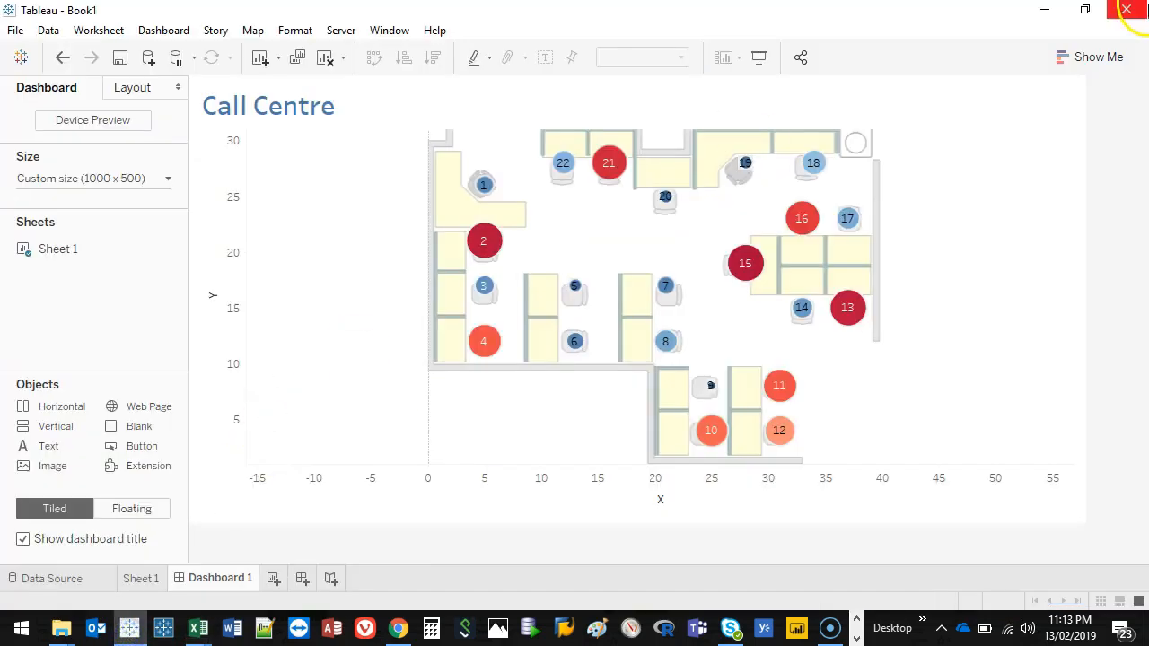
click(1127, 9)
click(600, 338)
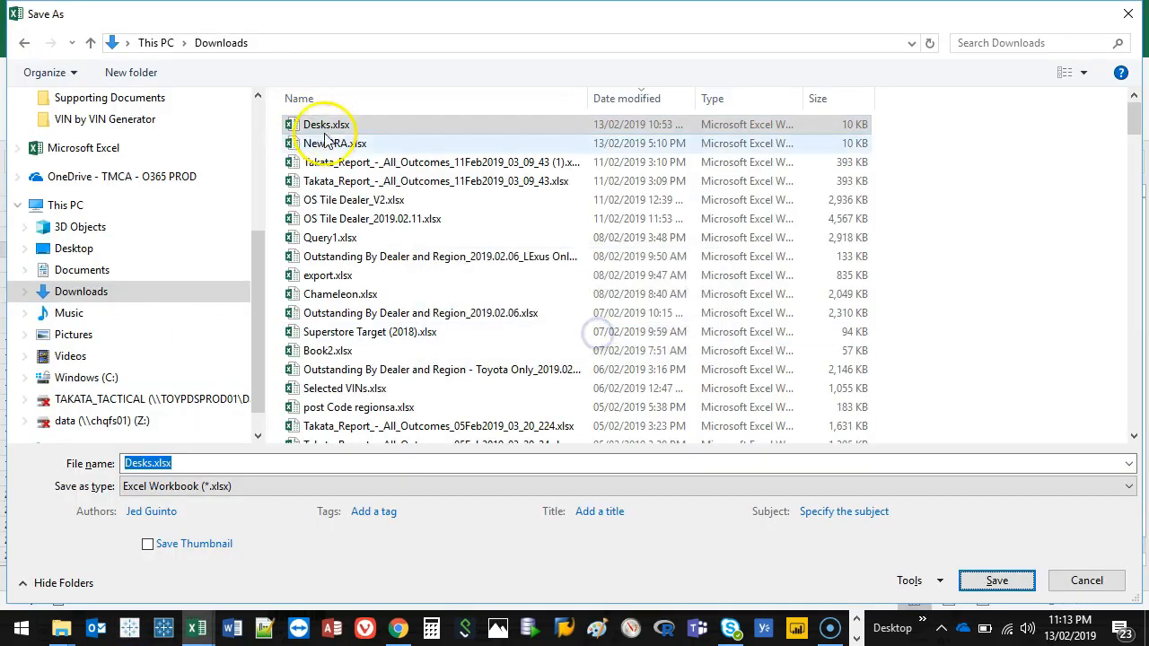
Step: Return to Excel, cancel the pending save and close the old Desks.xlsx workbook
click(197, 627)
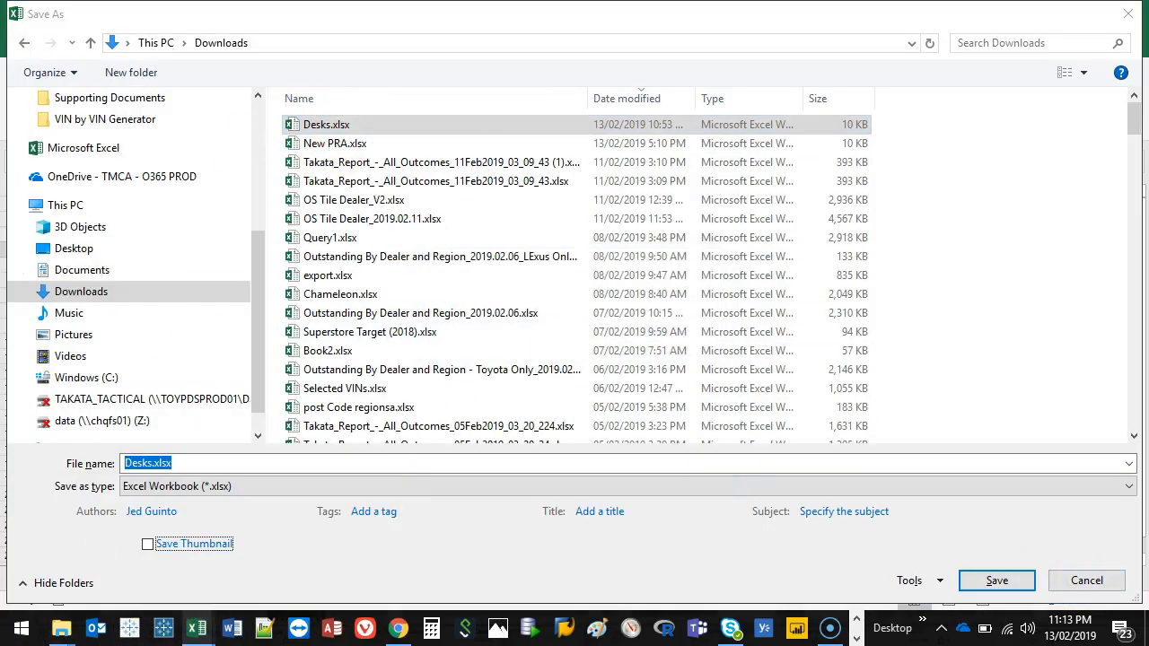
click(1097, 580)
mouse_move(196, 628)
click(154, 580)
drag(1061, 11, 696, 123)
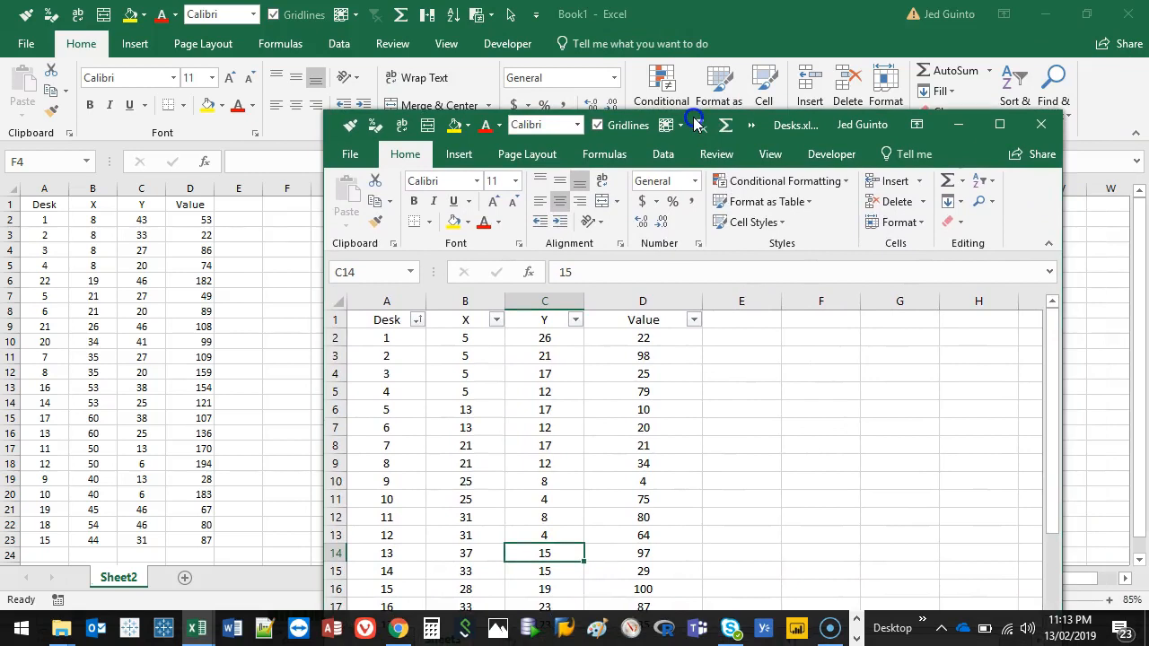
click(956, 126)
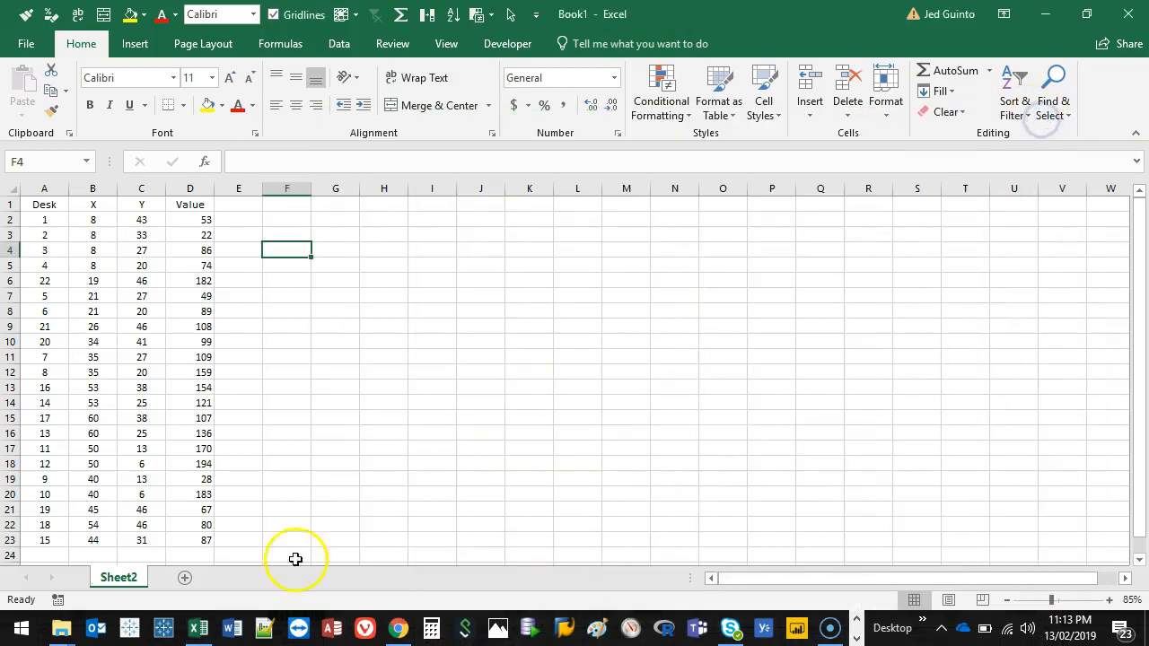
Step: Save the new workbook as Desks.xlsx in the Downloads folder, replacing the existing file
click(376, 358)
key(F12)
click(348, 124)
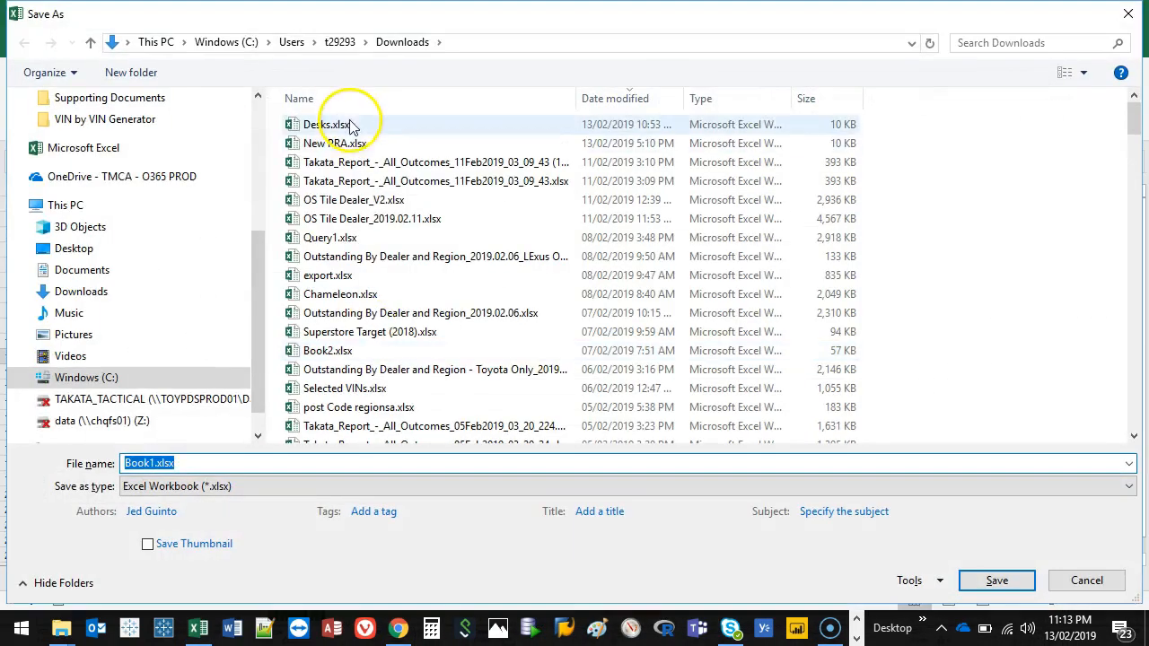
click(996, 580)
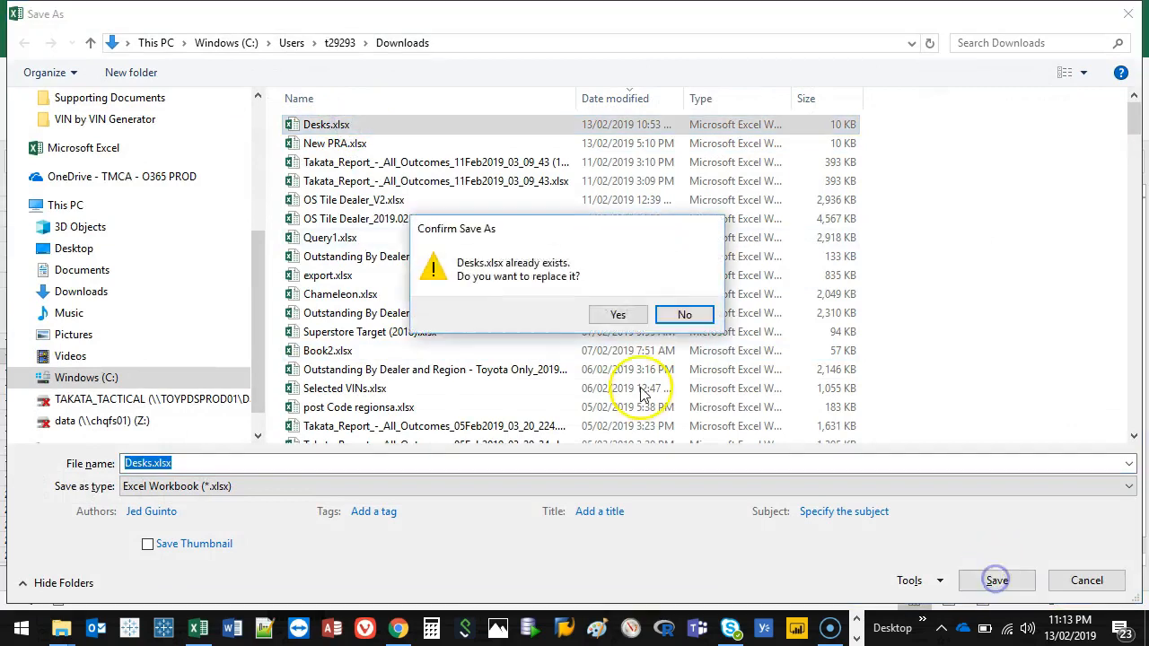
click(604, 314)
Step: Open File Explorer at the Downloads folder beside the restored Desks.xlsx window and clear the browser windows behind them
drag(592, 14, 612, 122)
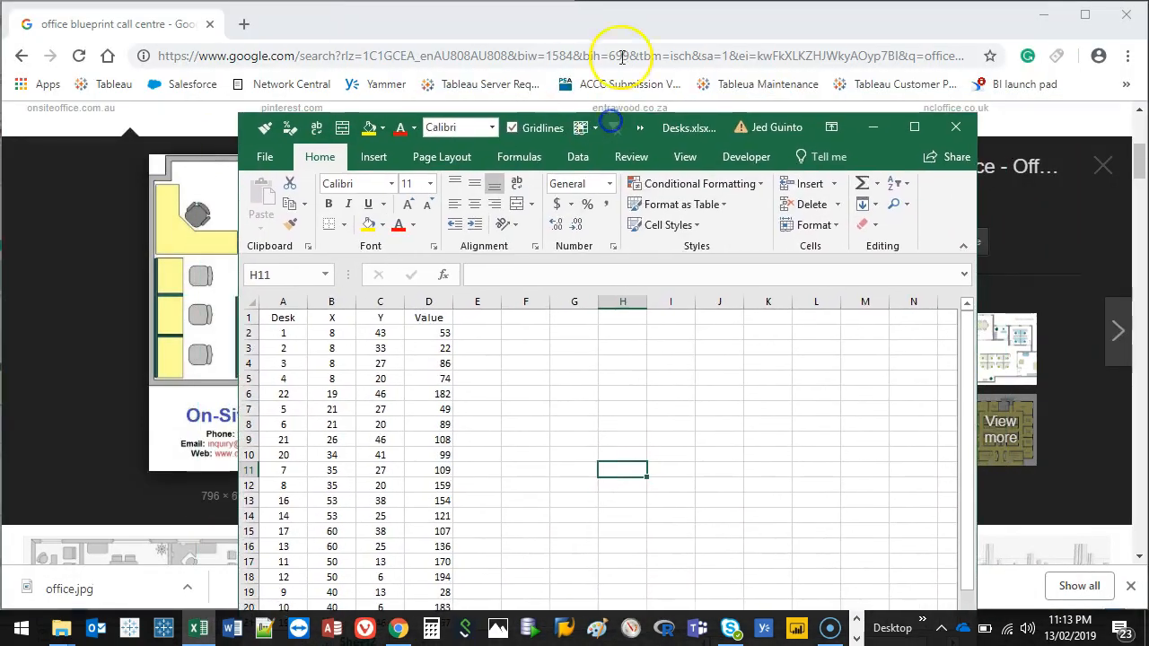
key(super+e)
drag(744, 131, 495, 85)
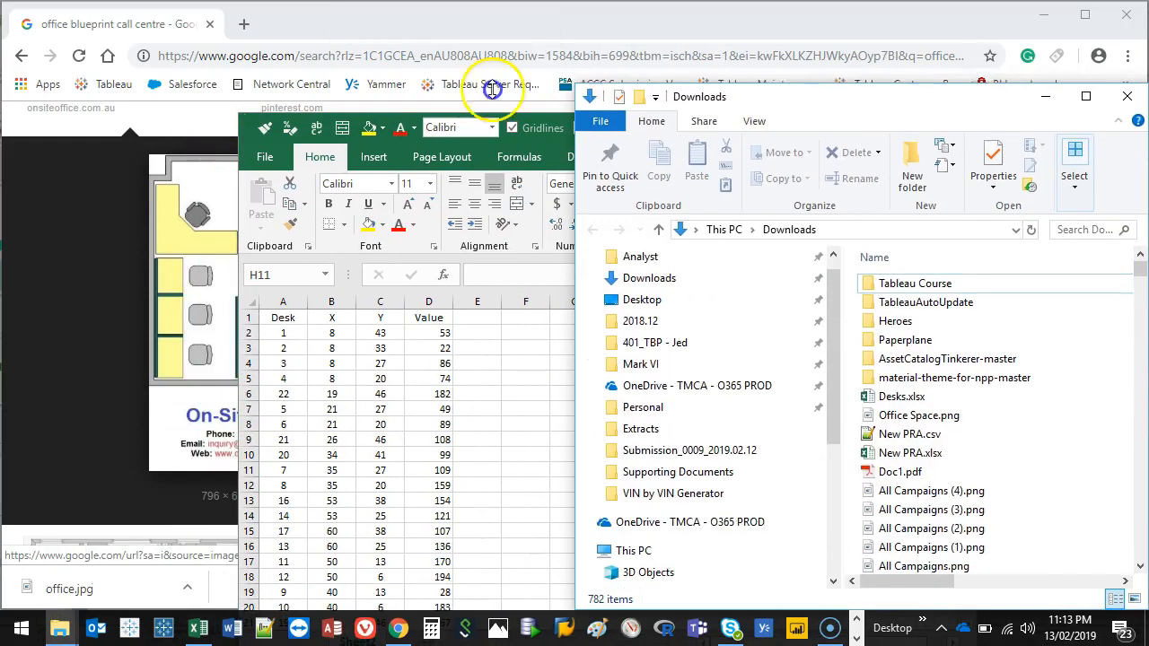
click(1029, 20)
click(1029, 20)
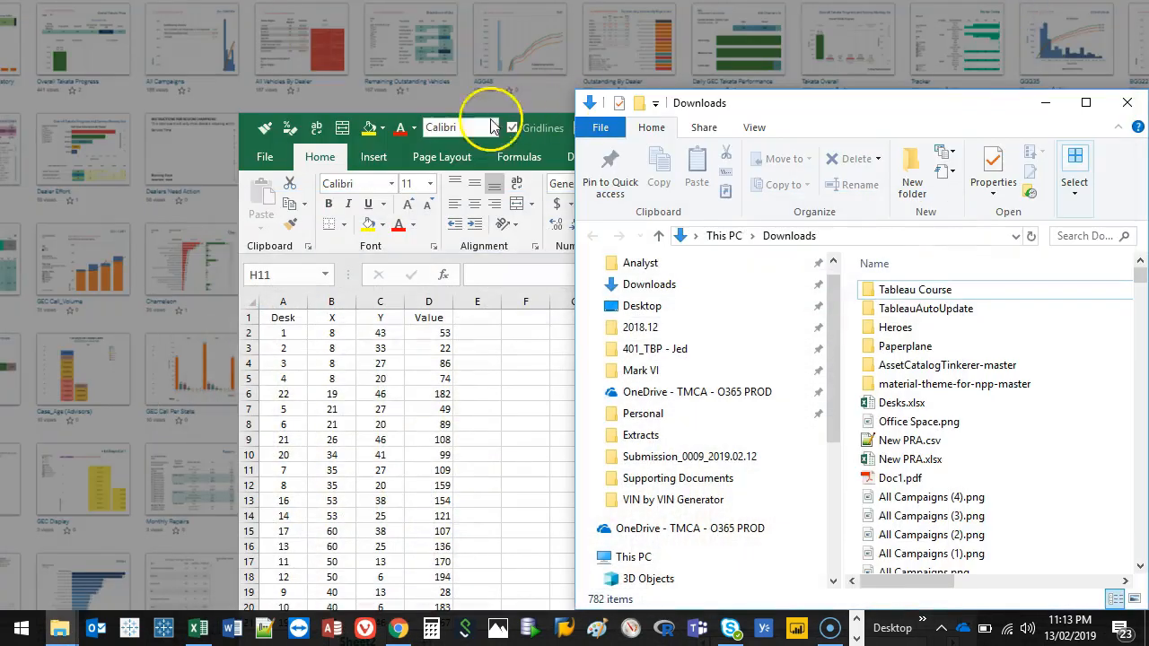
Step: Launch Tableau, dismiss the file recovery list and shrink its window so the Downloads folder is accessible beside it
click(134, 632)
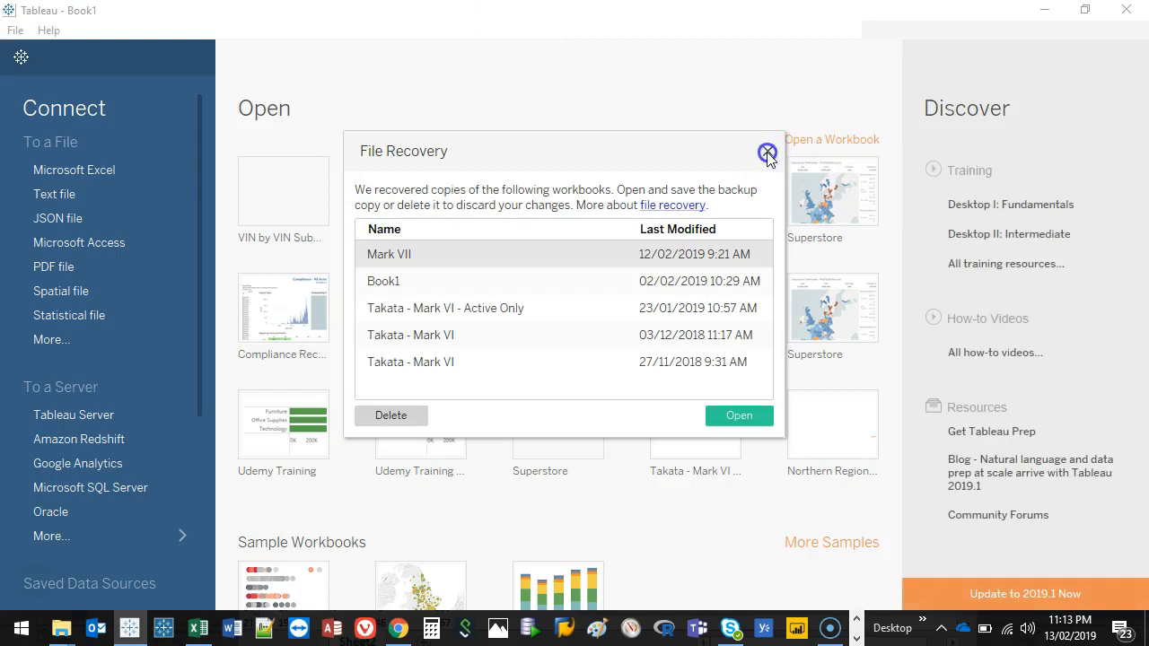
click(767, 154)
drag(691, 11, 423, 69)
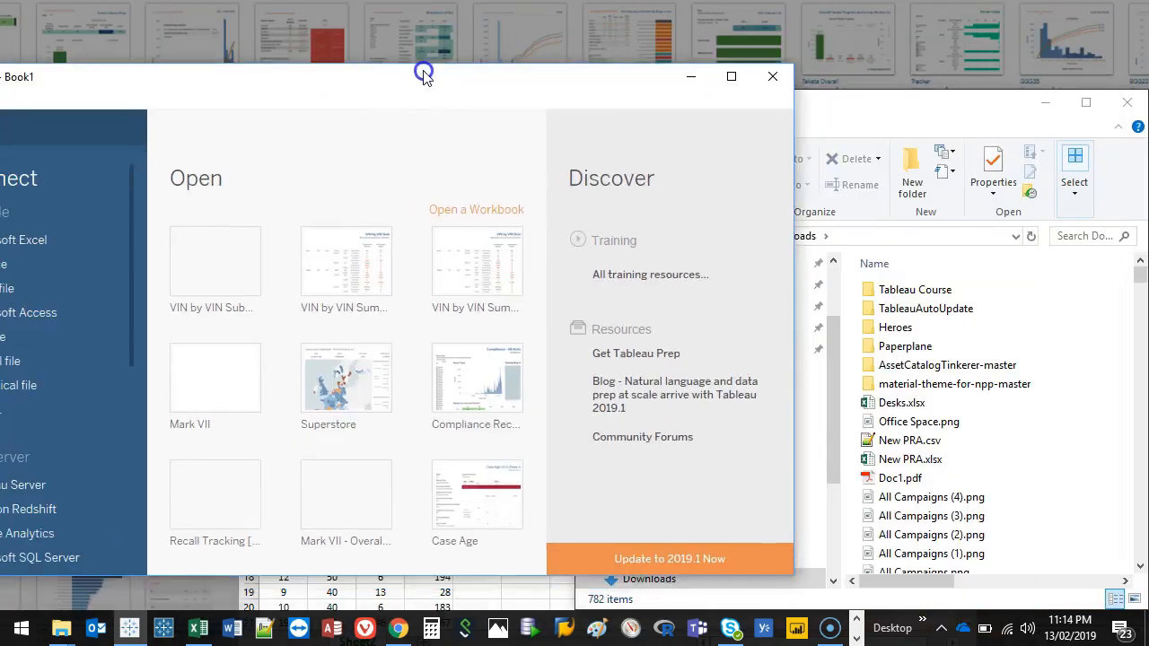
Step: Connect Tableau to Desks.xlsx from the Downloads folder and maximize the Tableau window
click(917, 99)
click(907, 403)
drag(934, 410, 371, 333)
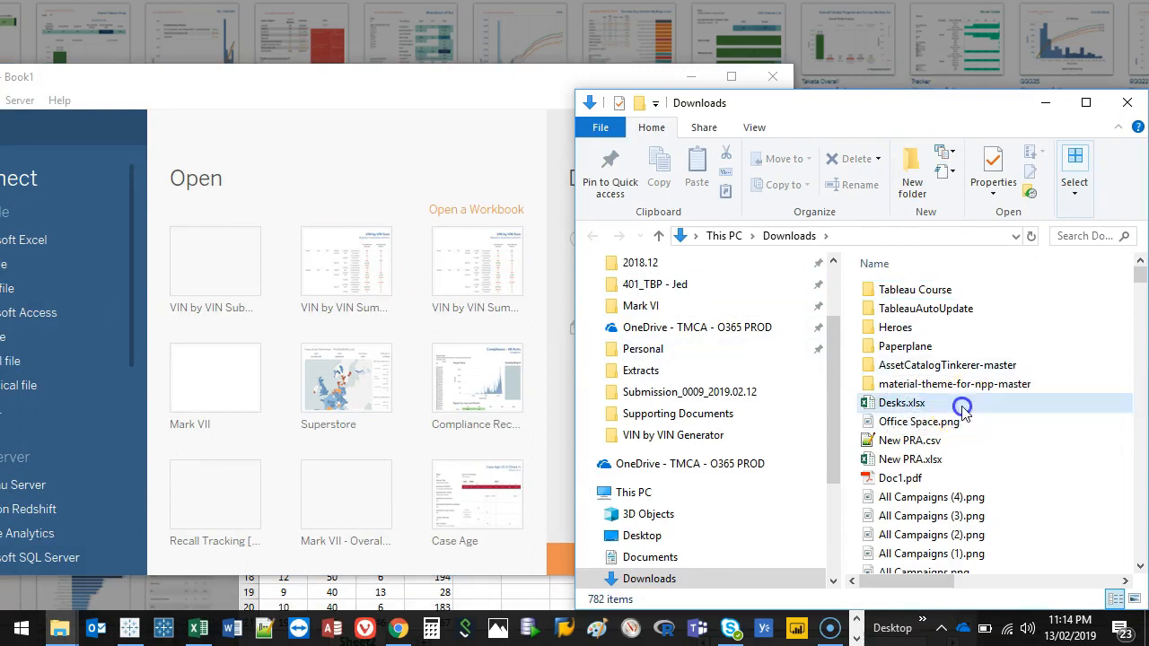
drag(962, 408, 359, 359)
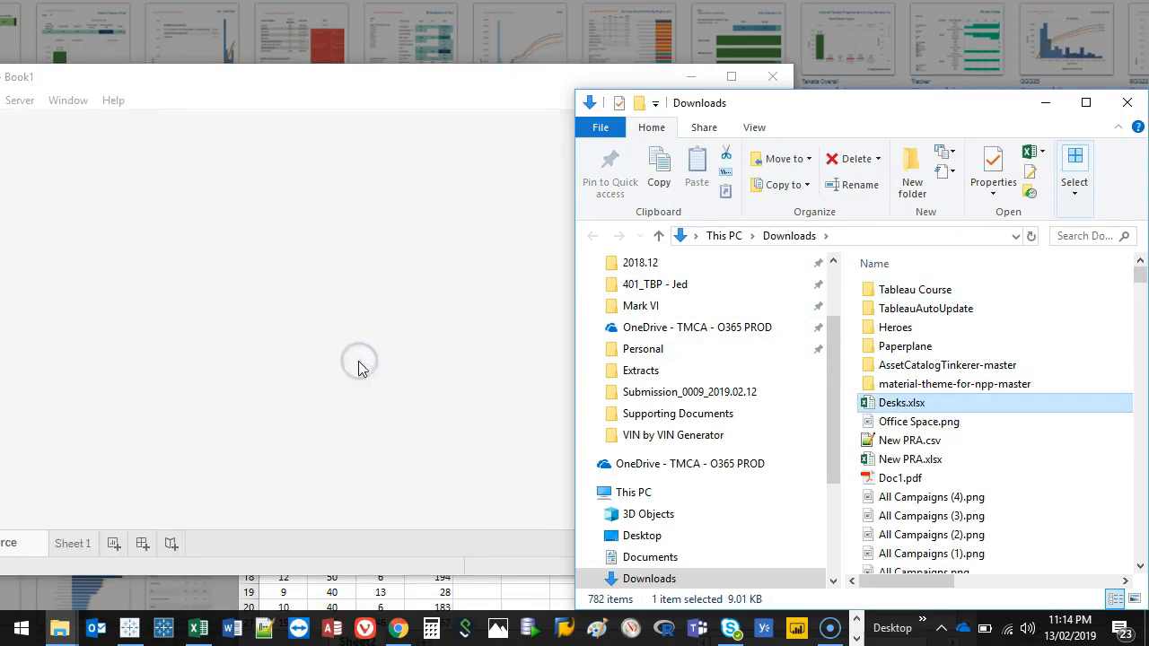
double_click(564, 77)
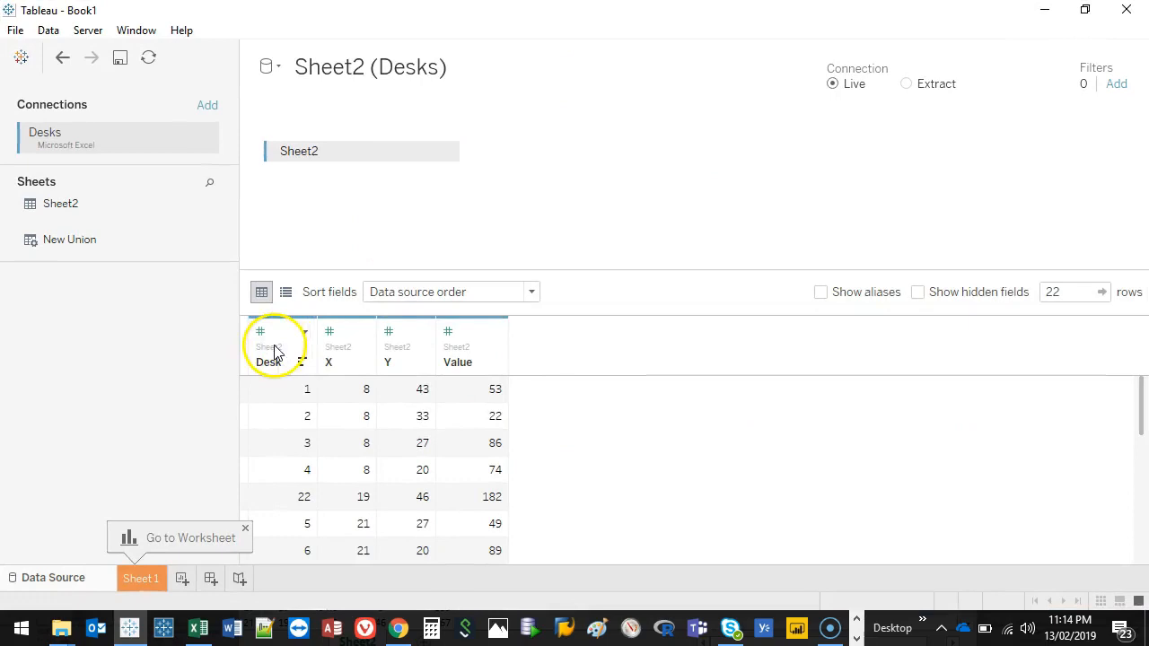
Step: On Sheet 1, place the X measure on Columns and convert it to a dimension
click(153, 579)
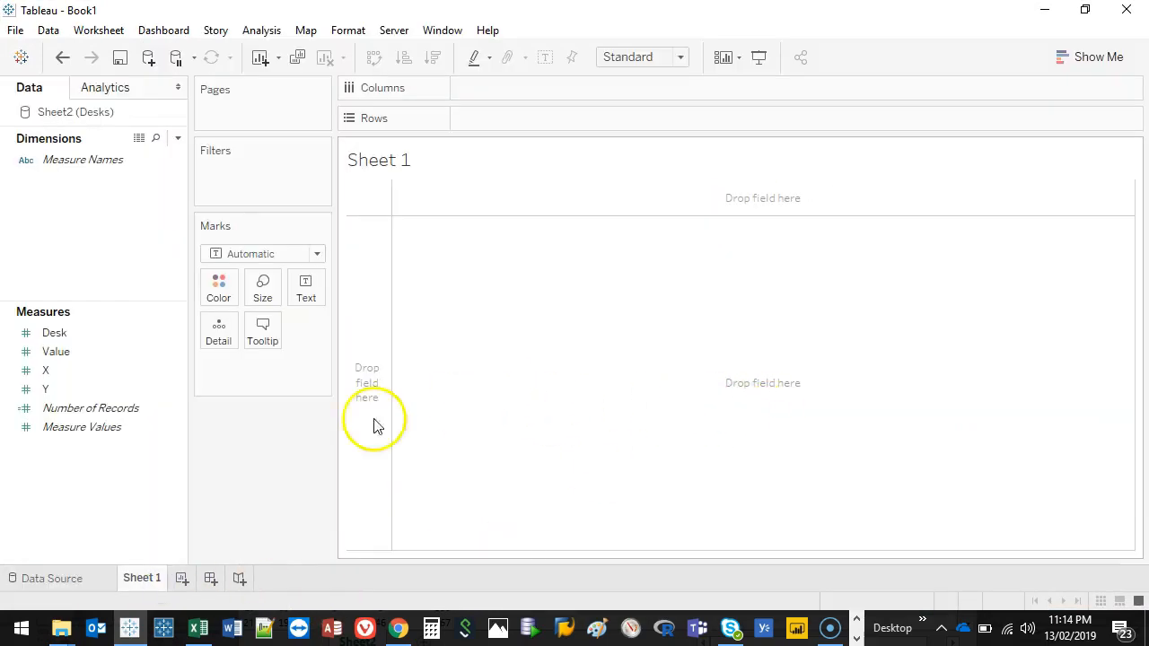
click(42, 372)
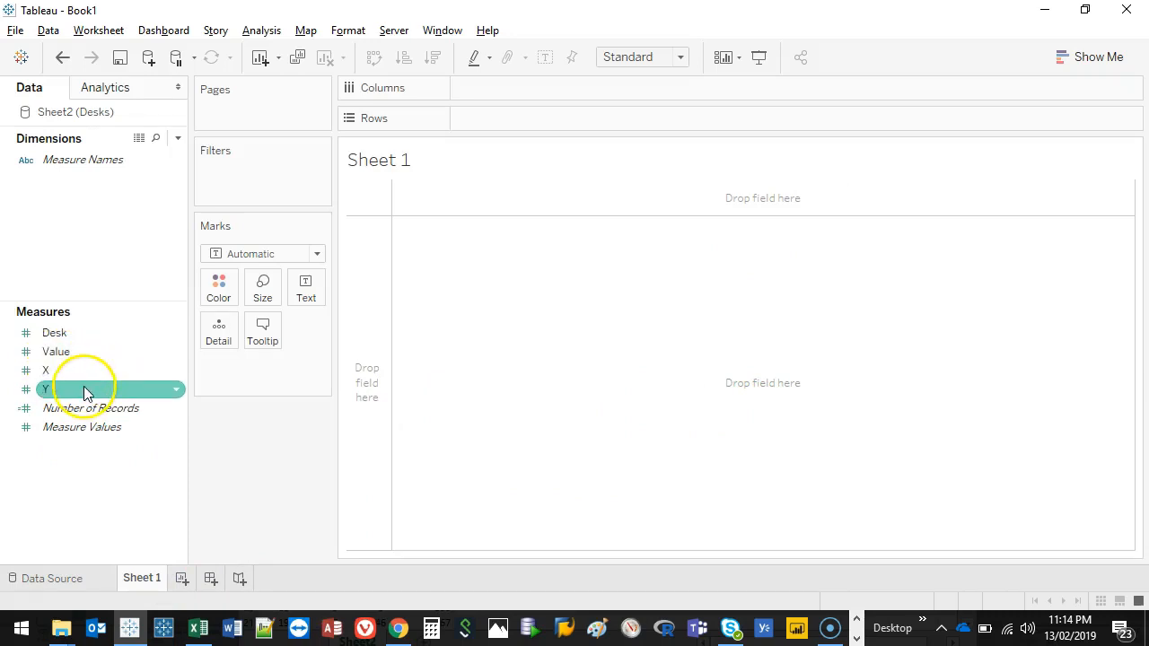
mouse_move(140, 290)
mouse_down()
mouse_move(8, 441)
mouse_move(90, 245)
mouse_up()
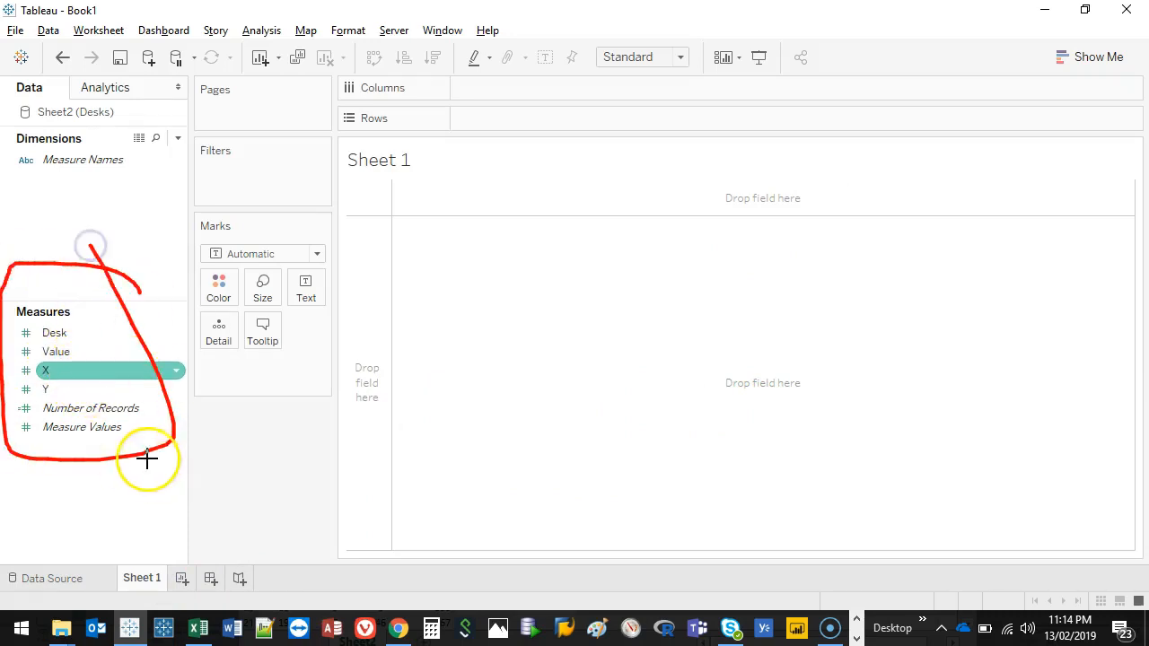
key(Escape)
drag(77, 368, 510, 90)
drag(509, 91, 504, 90)
right_click(504, 92)
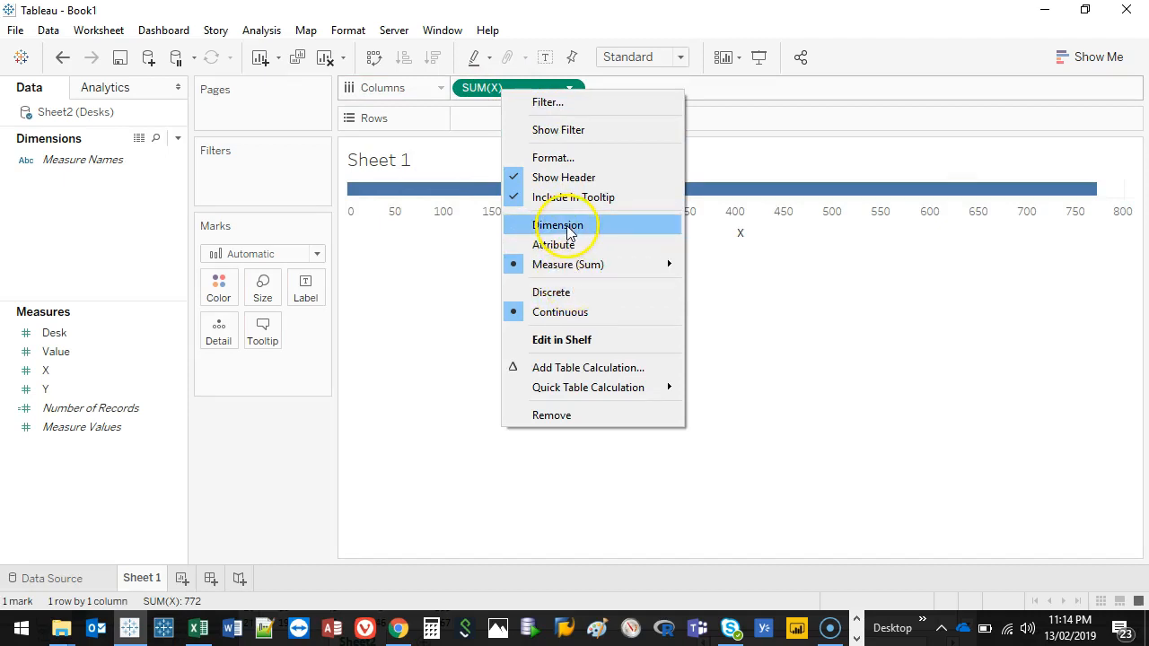
click(567, 226)
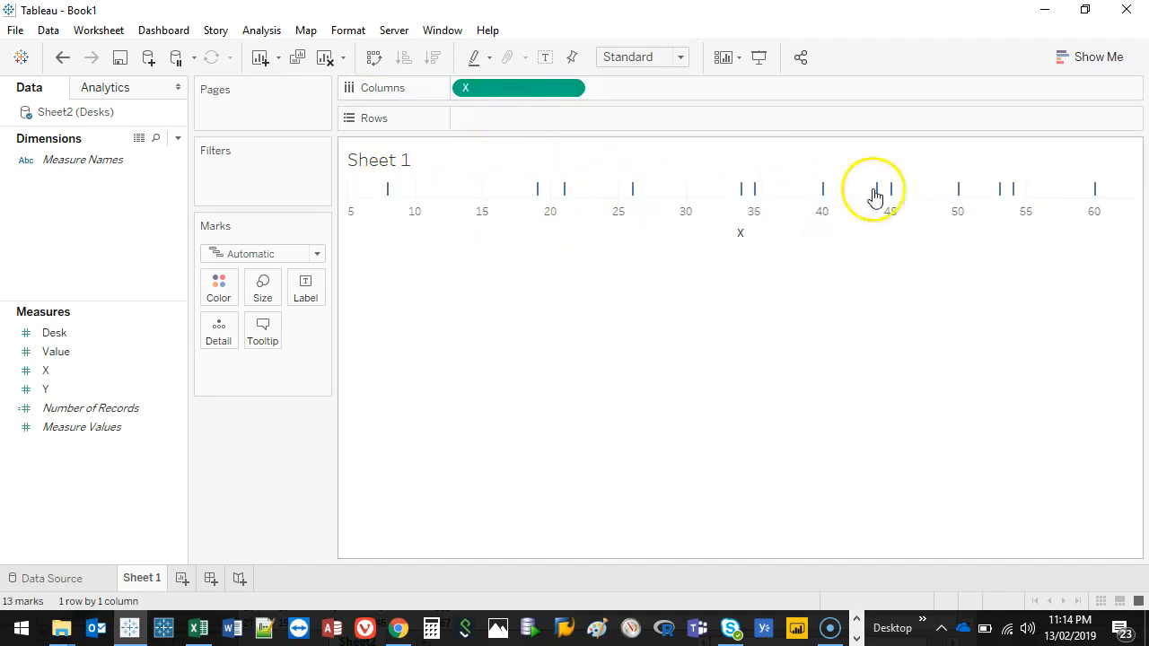
Step: Try X as a discrete field on Columns, and undo that change
right_click(515, 94)
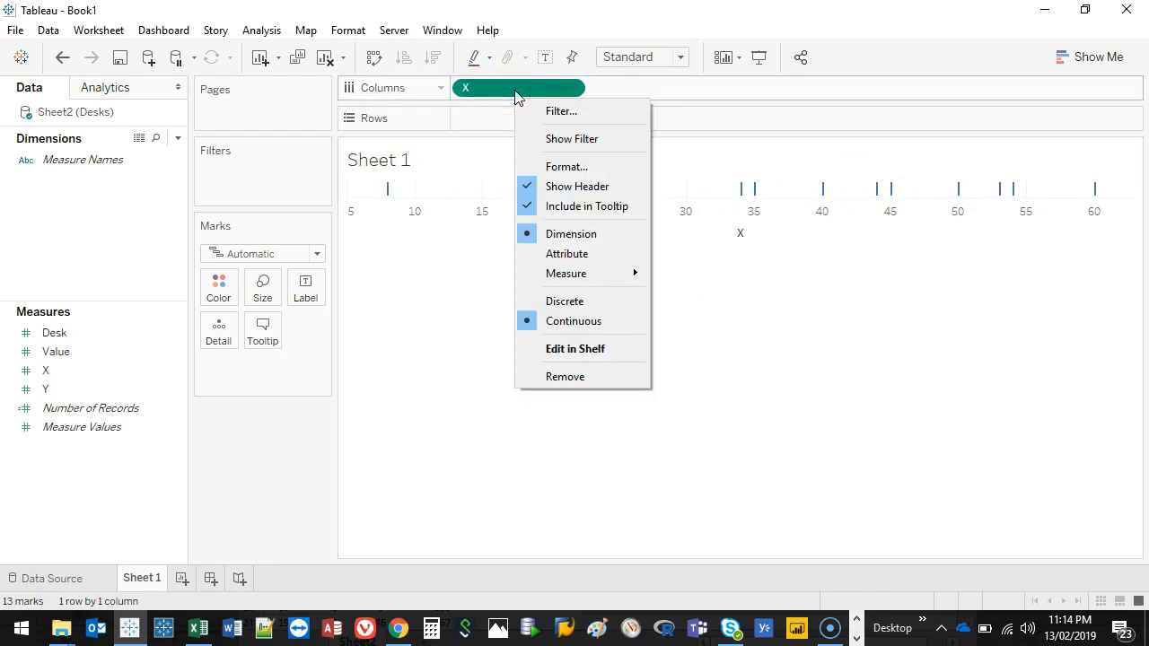
click(599, 299)
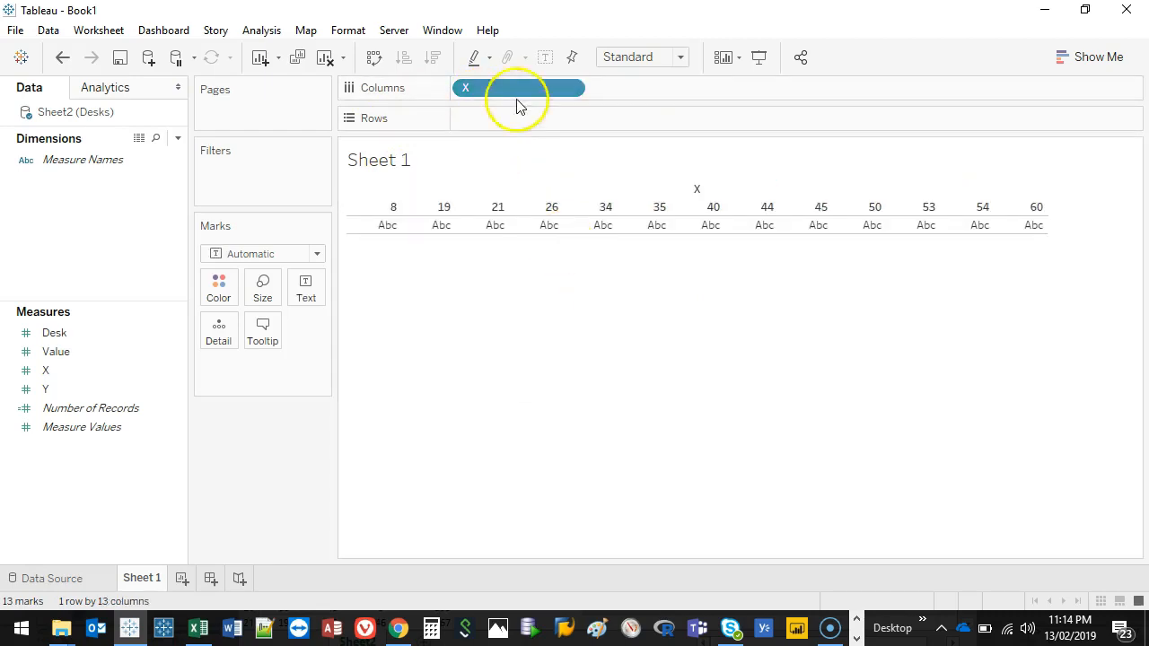
click(61, 57)
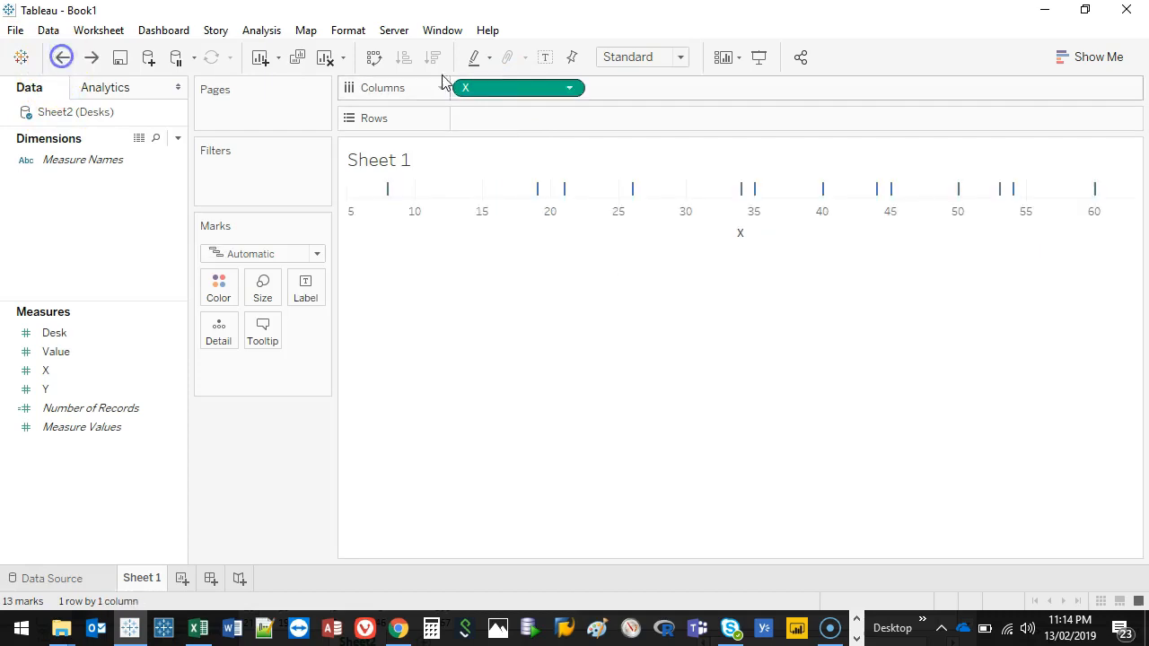
right_click(527, 94)
click(431, 351)
Step: Place the Y measure on Rows as a dimension and widen the chart area slightly
click(45, 389)
drag(56, 393, 561, 121)
right_click(520, 119)
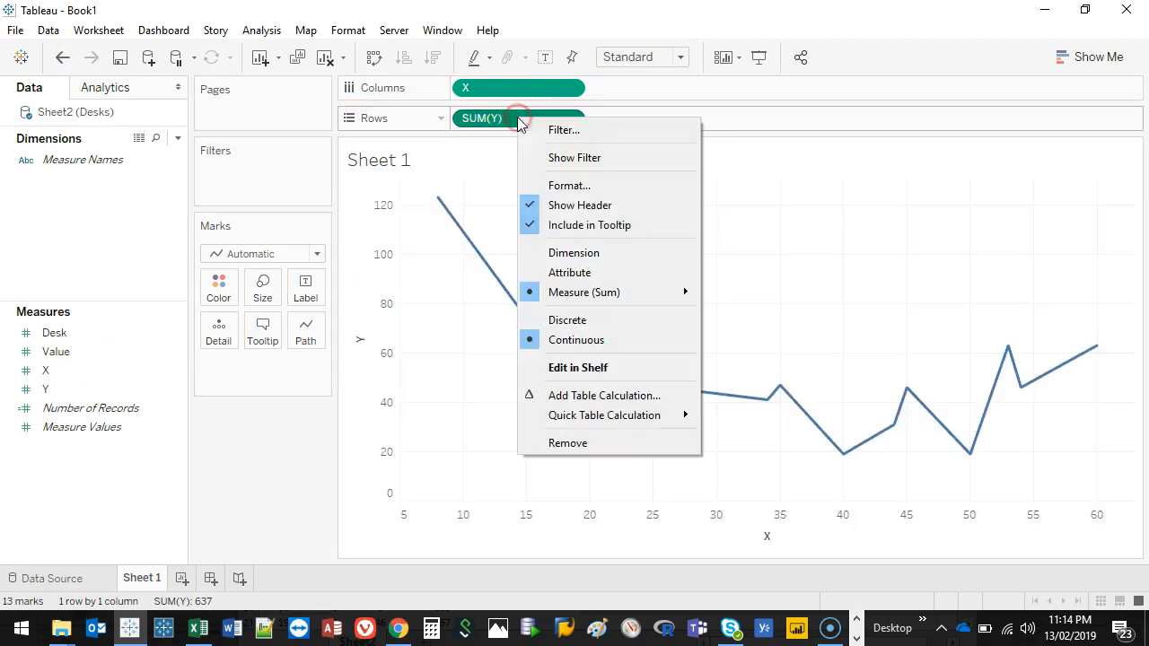
click(607, 251)
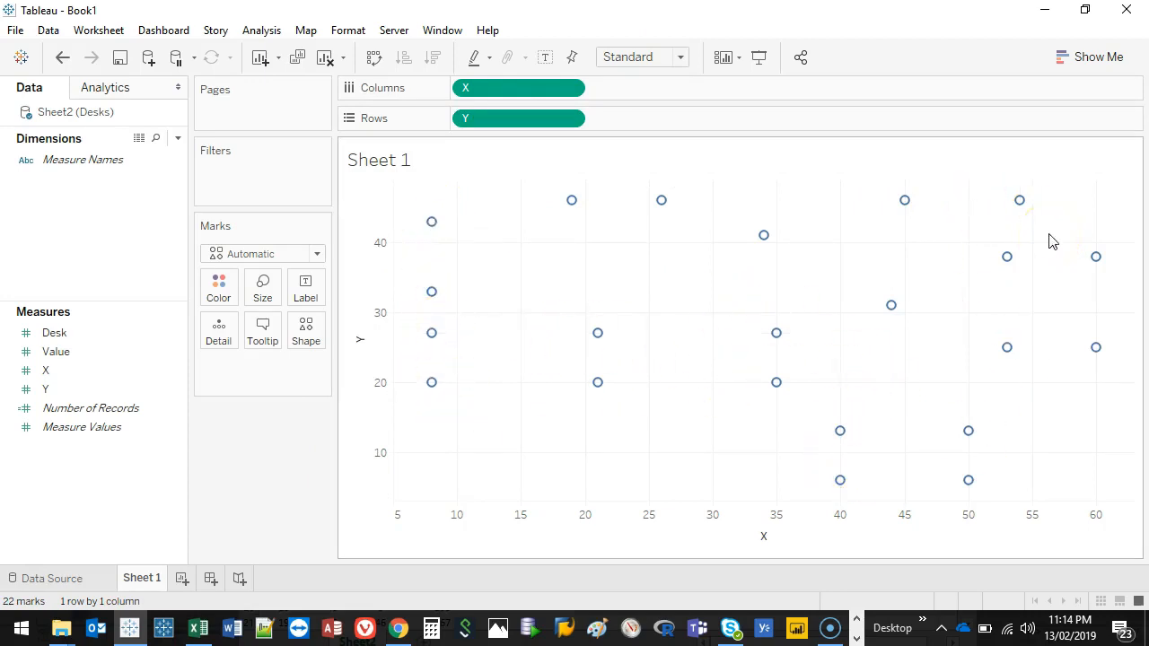
drag(336, 171, 309, 173)
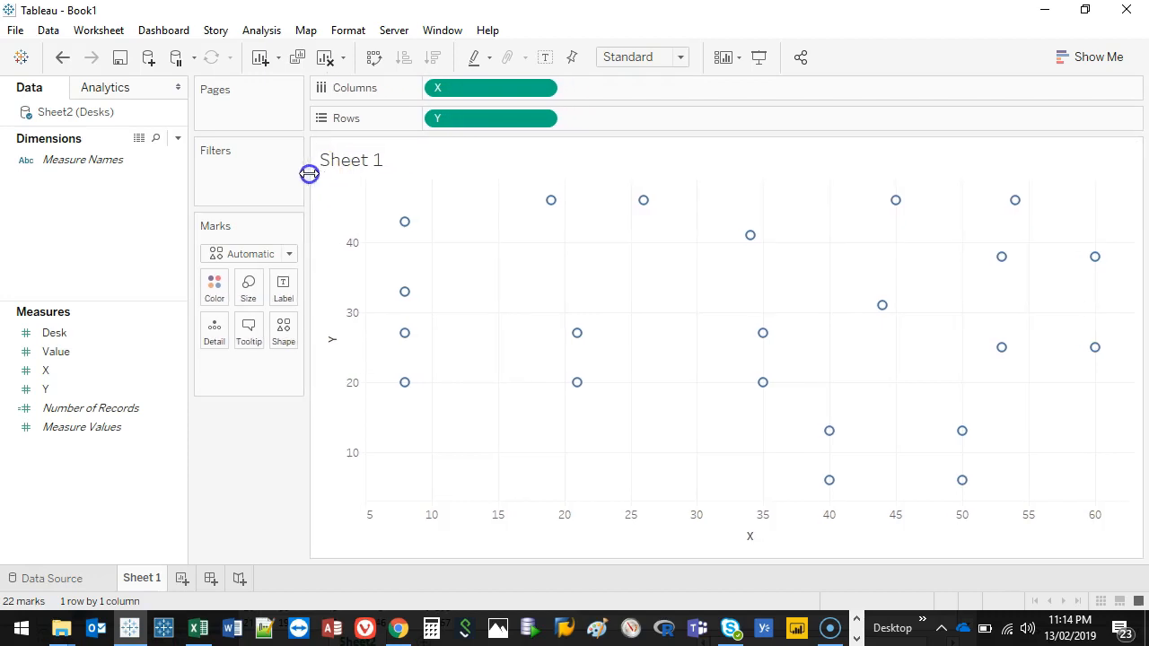
Step: Add Office Space.png from the Downloads folder as a background image for the Sheet2 (Desks) data source
click(310, 33)
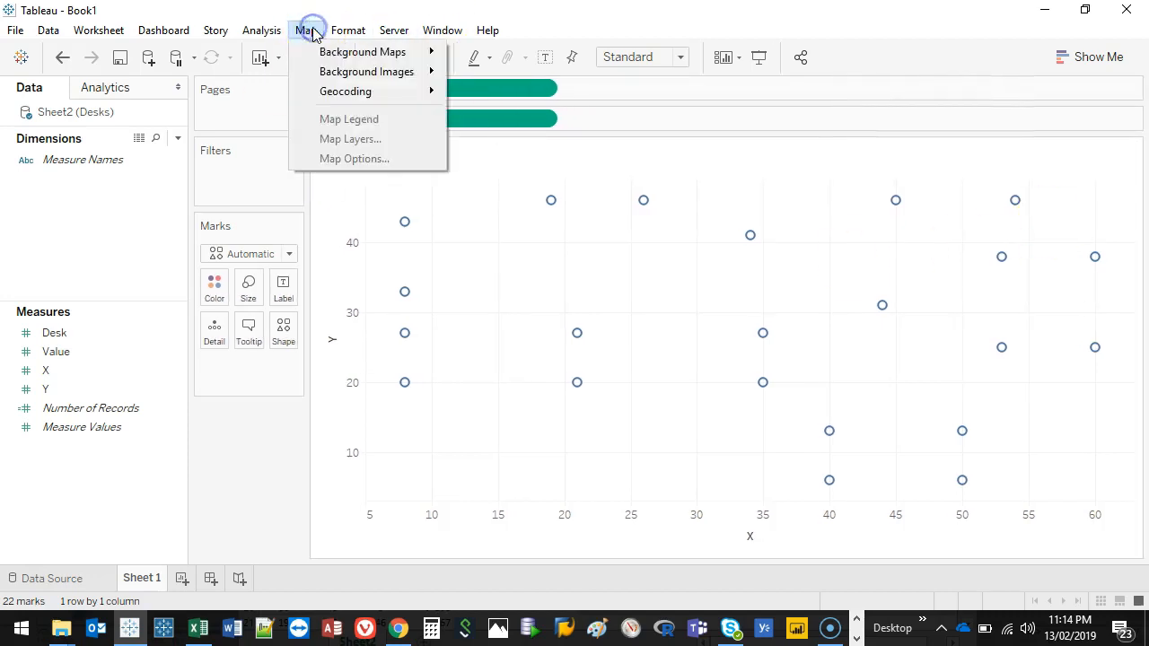
mouse_move(364, 79)
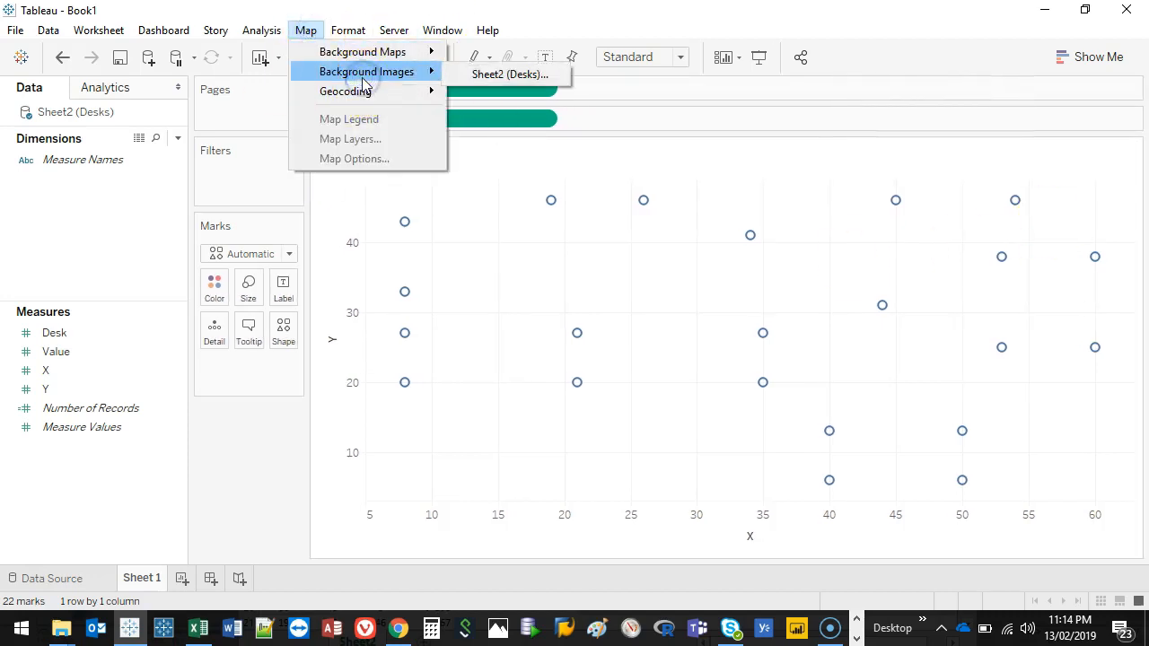
click(523, 77)
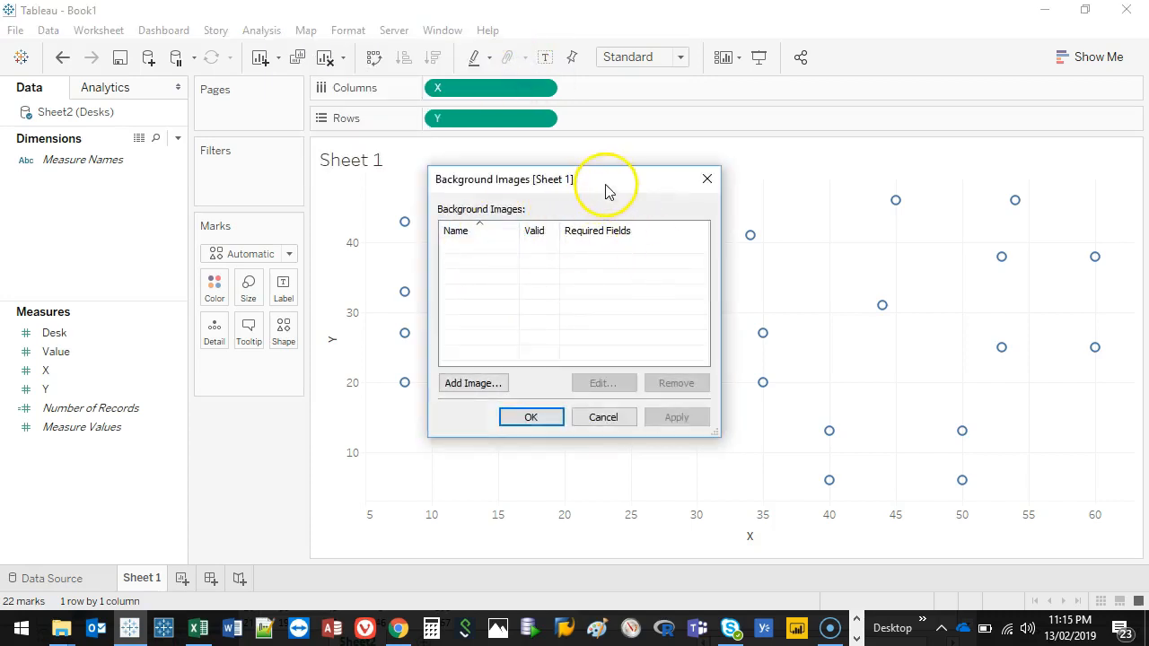
drag(605, 177, 218, 155)
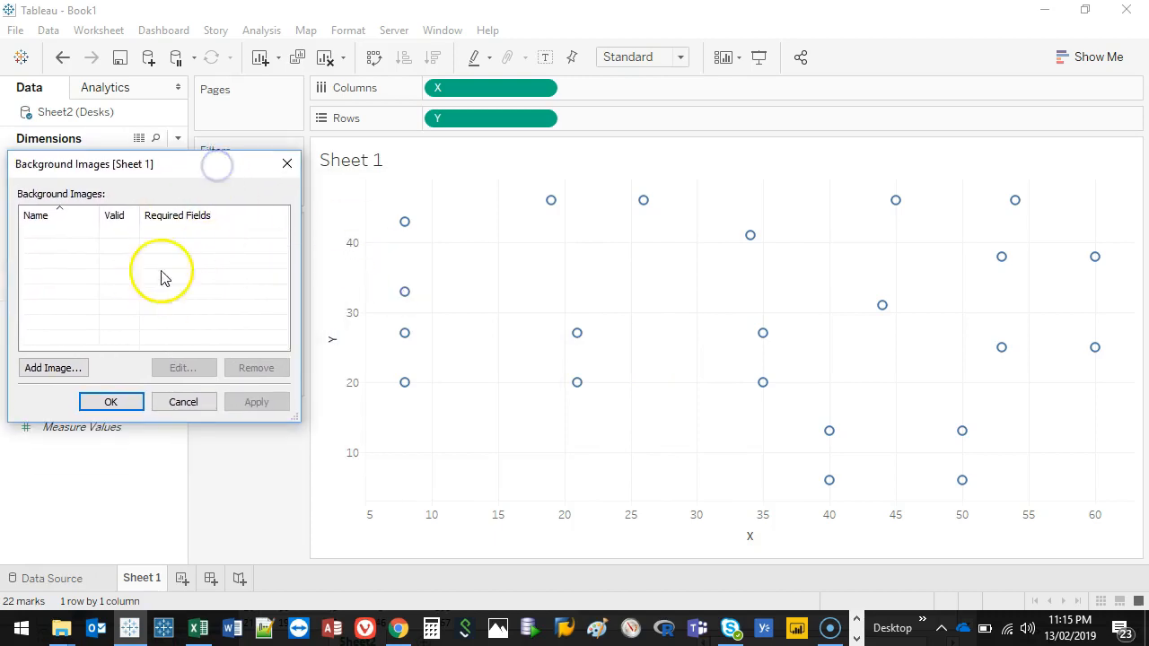
click(55, 368)
drag(362, 112, 167, 136)
drag(102, 151, 347, 108)
click(478, 190)
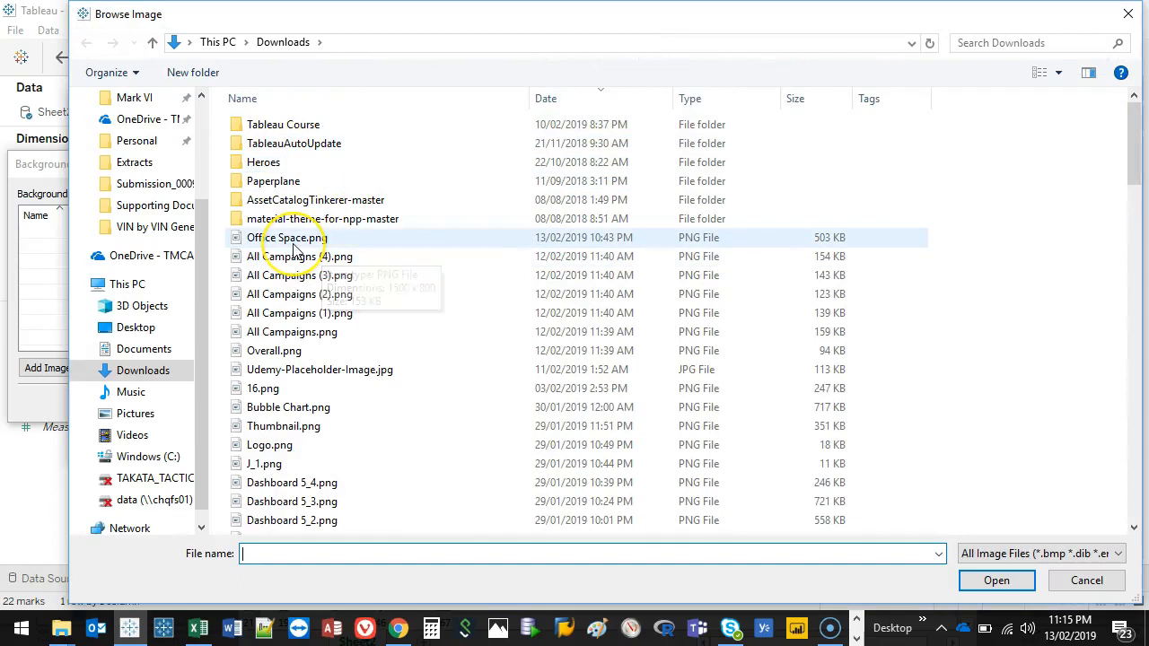
double_click(290, 241)
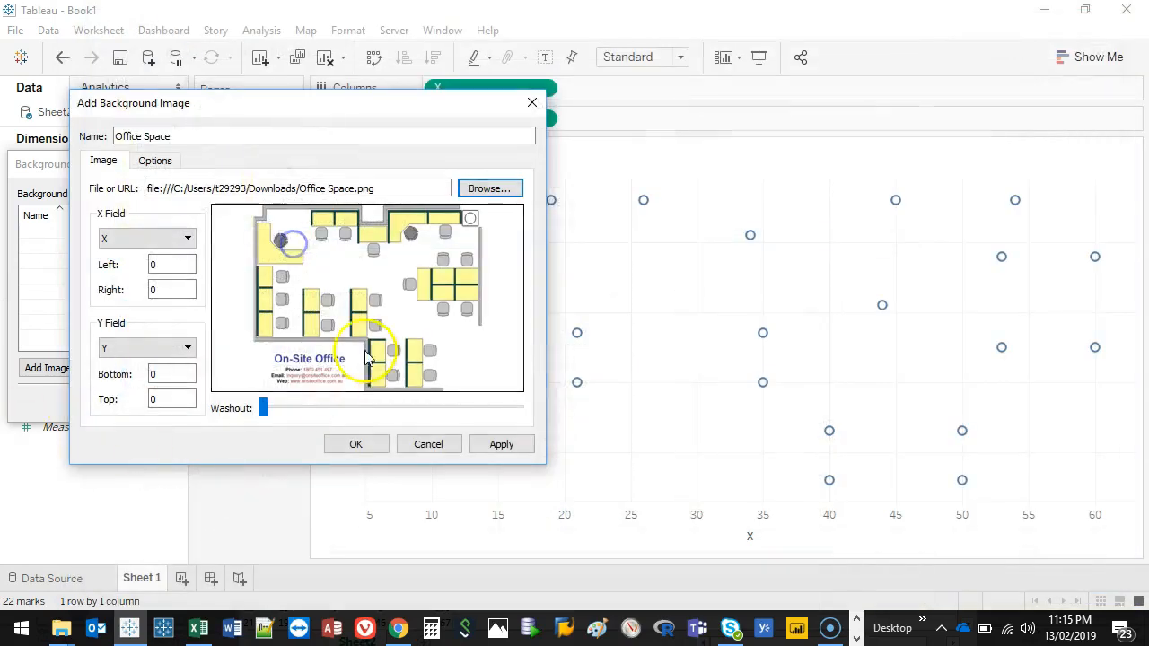
Step: Assign X as the background image's X field and Y as its Y field
double_click(146, 288)
click(163, 238)
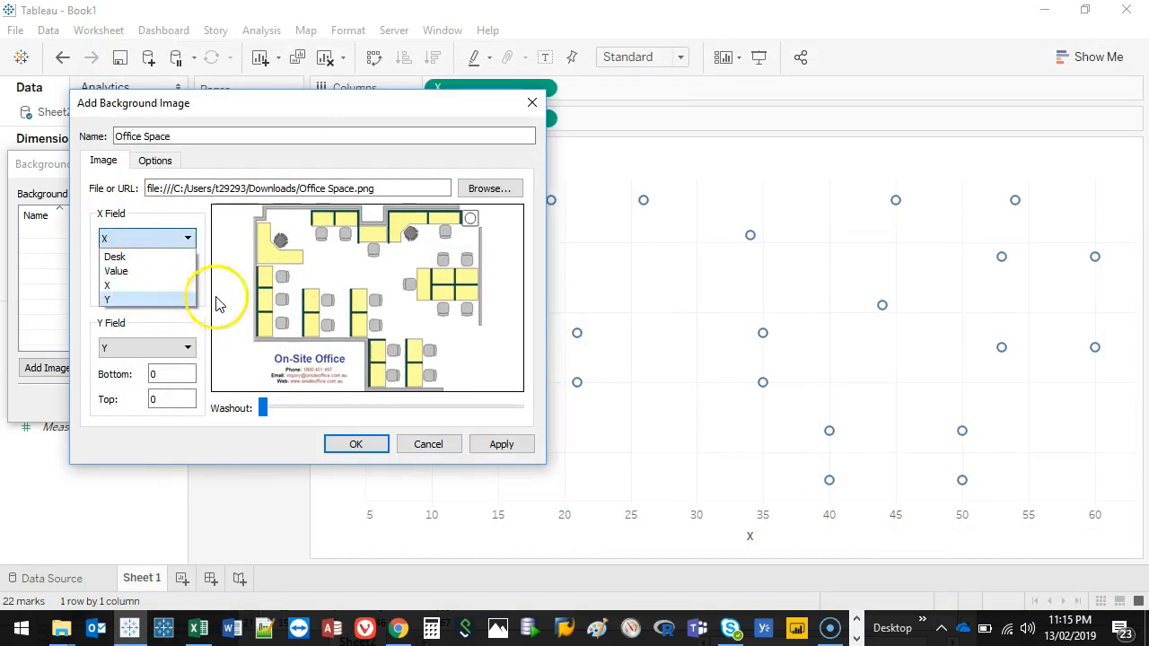
mouse_move(208, 388)
mouse_down()
mouse_move(554, 382)
mouse_move(588, 392)
mouse_move(531, 408)
mouse_move(200, 302)
mouse_move(189, 166)
mouse_up()
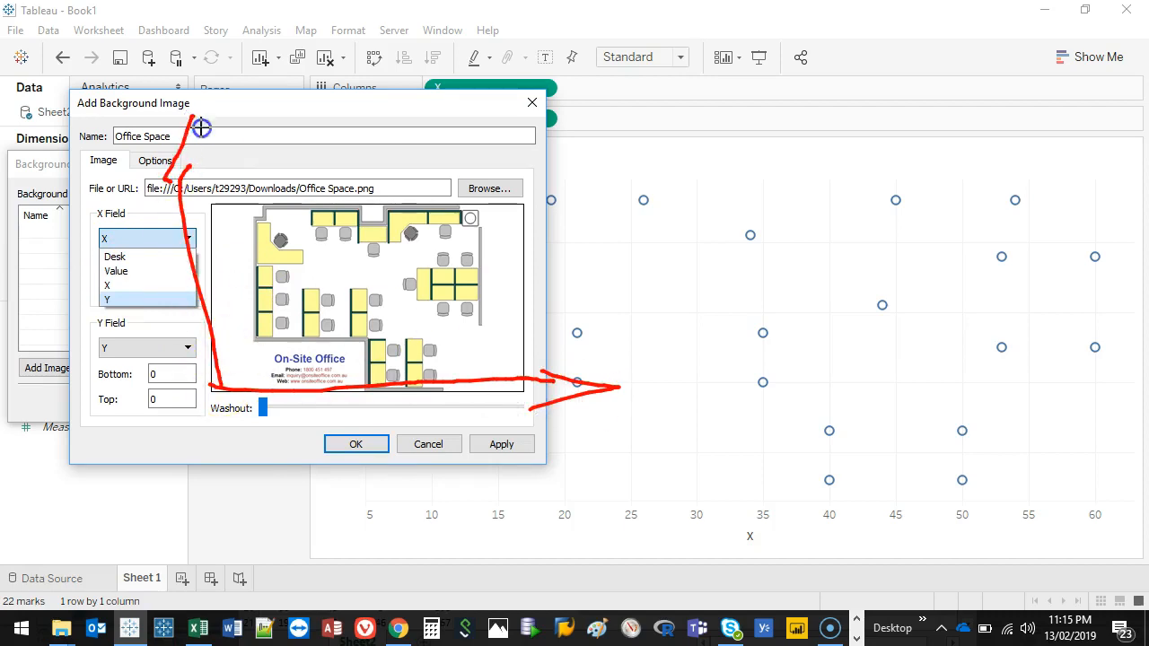
key(Escape)
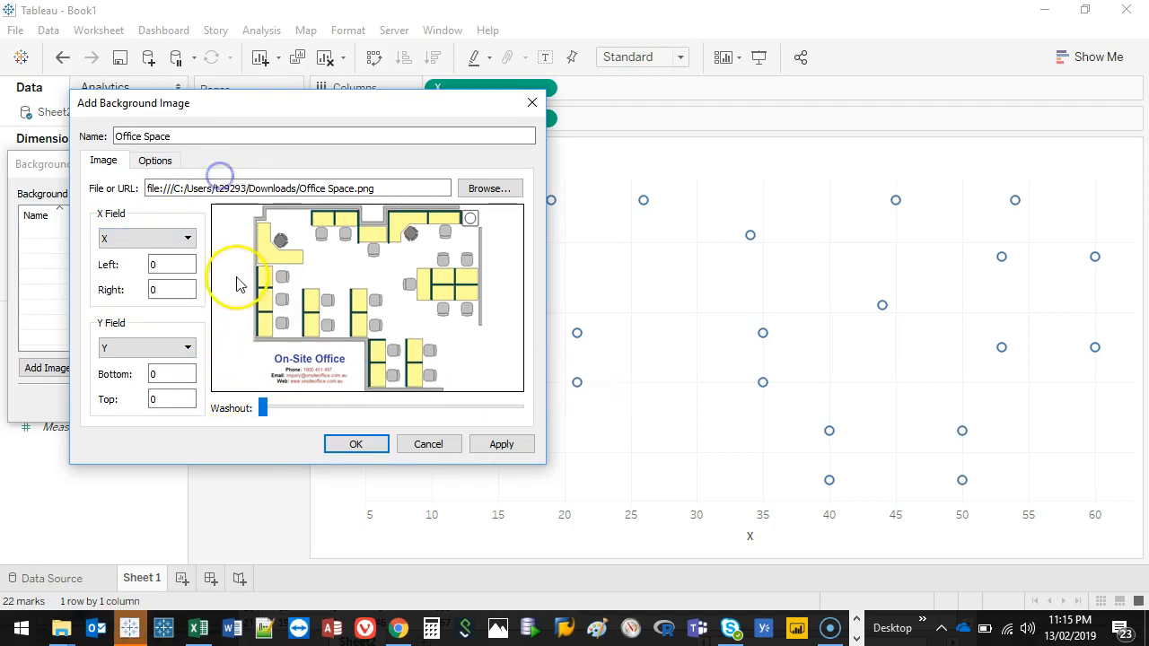
click(132, 239)
click(126, 284)
click(141, 348)
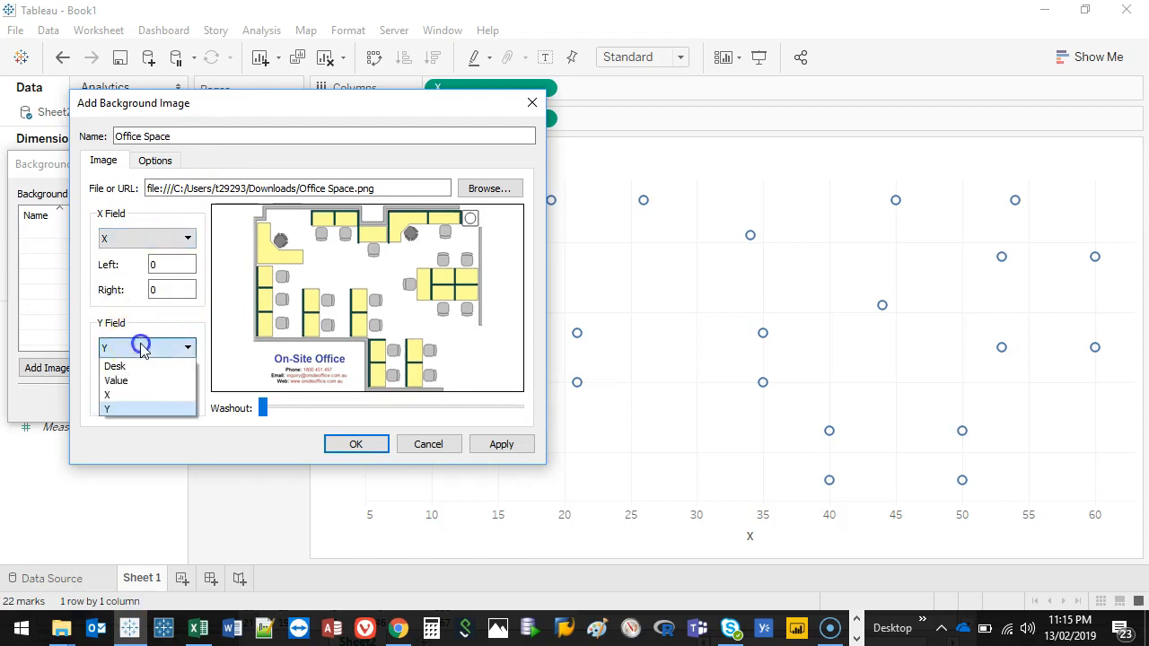
click(137, 409)
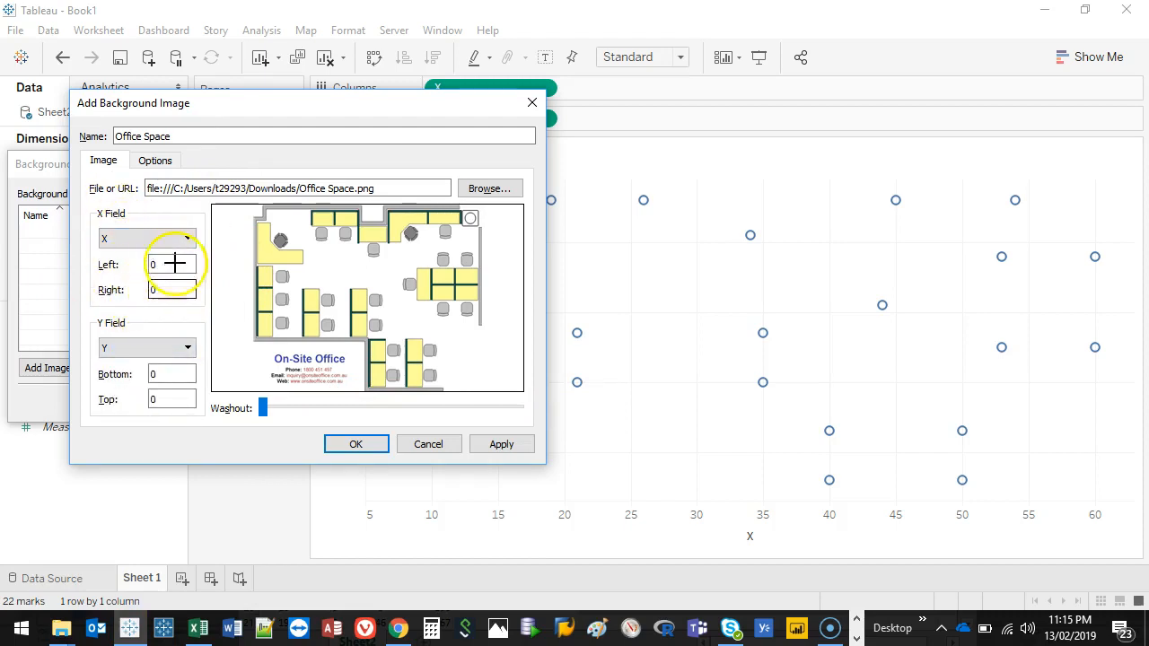
Step: Set the background image's X range to run from 0 at Left to 50 at Right
drag(251, 409, 220, 408)
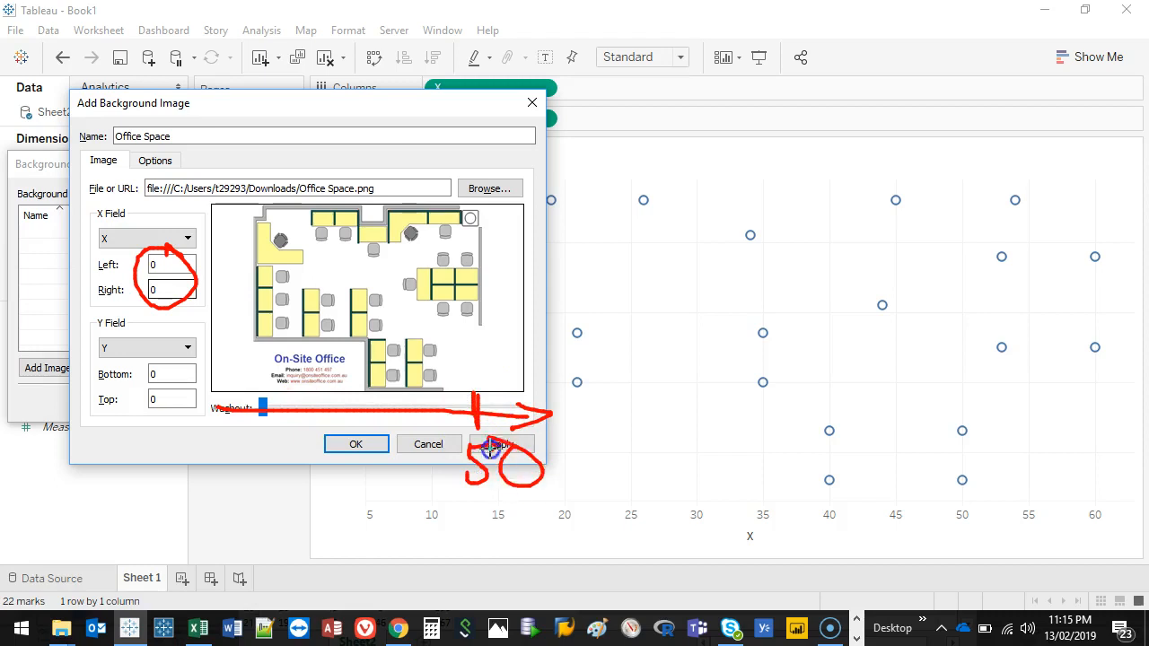
click(182, 291)
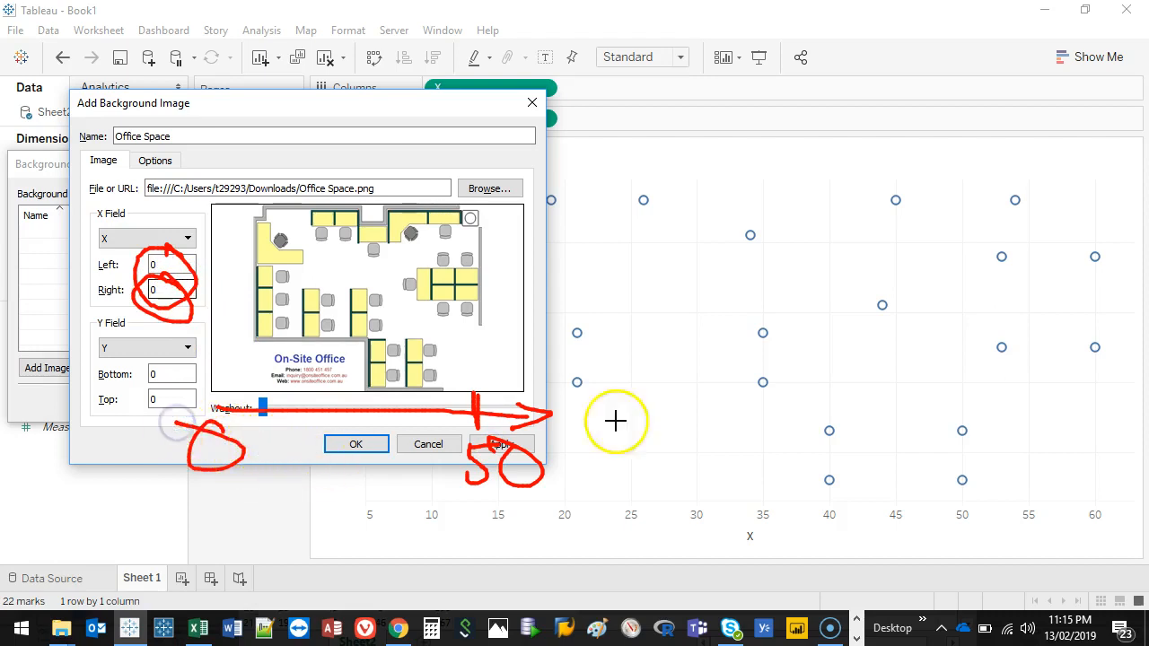
key(Escape)
click(104, 287)
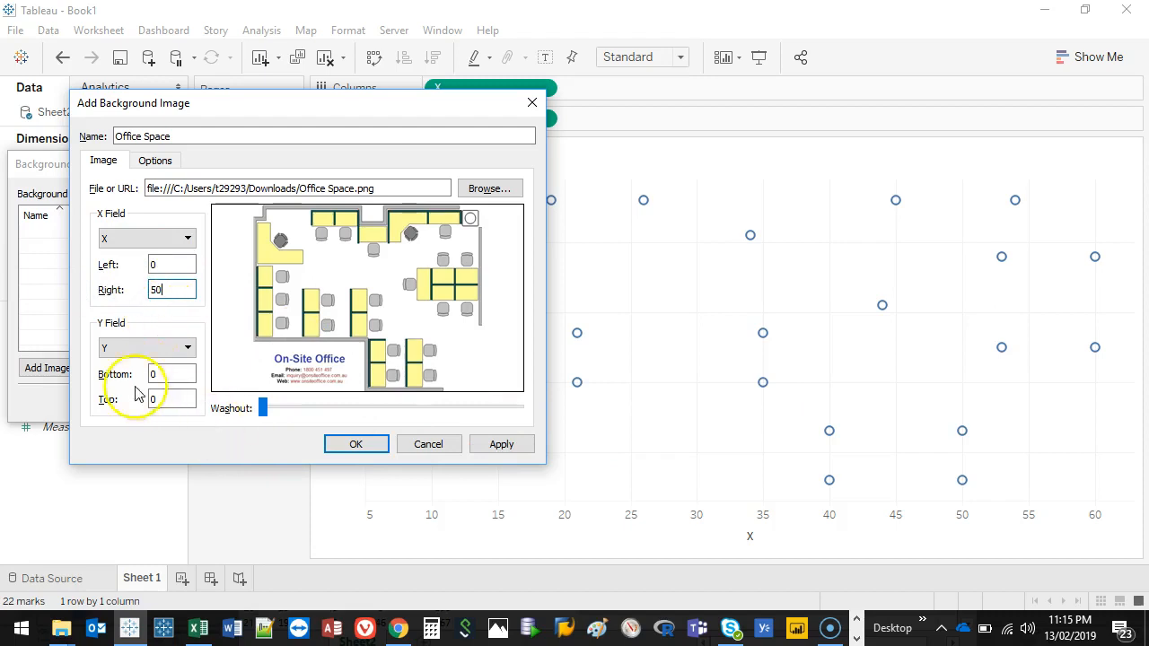
Step: Set the background image's Y range from 0 at Bottom to 50 at Top and apply it to the chart
drag(215, 395, 228, 173)
drag(237, 416, 206, 436)
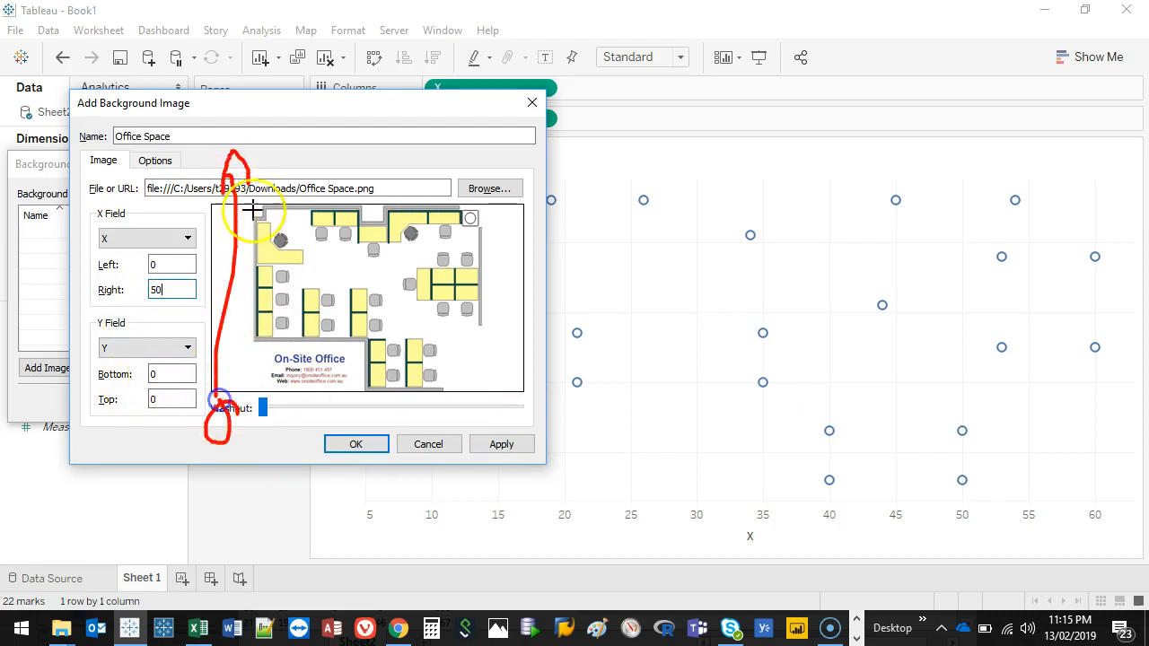
mouse_move(258, 141)
mouse_down()
mouse_move(313, 138)
mouse_move(327, 115)
mouse_up()
key(Escape)
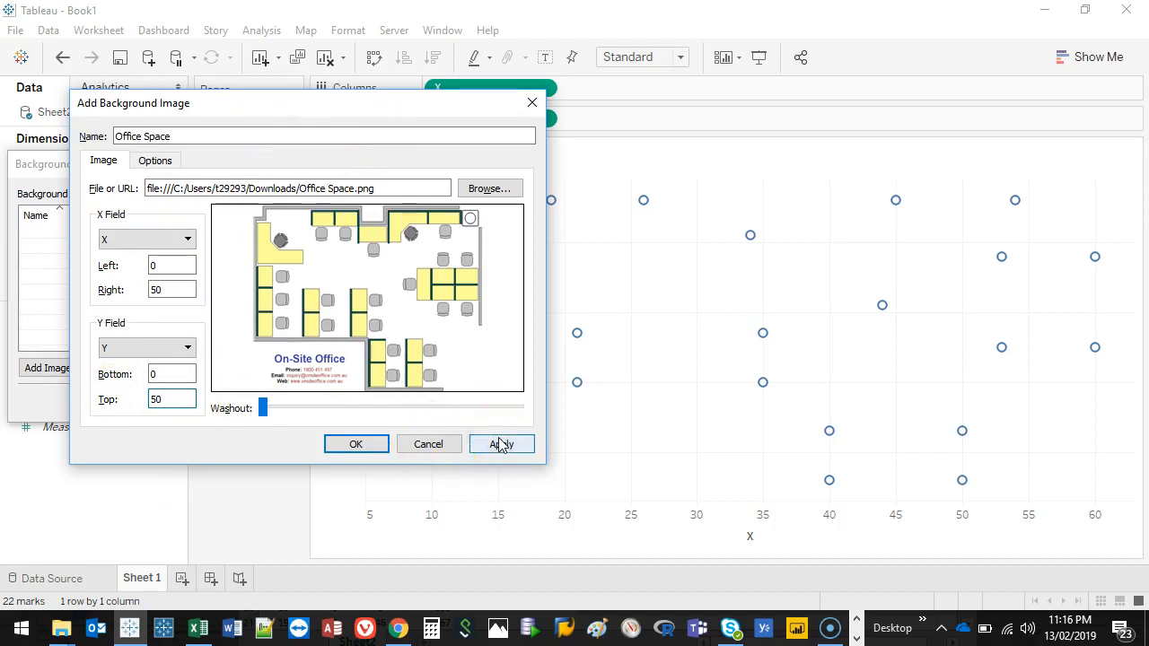
drag(443, 102, 376, 83)
click(434, 424)
click(440, 425)
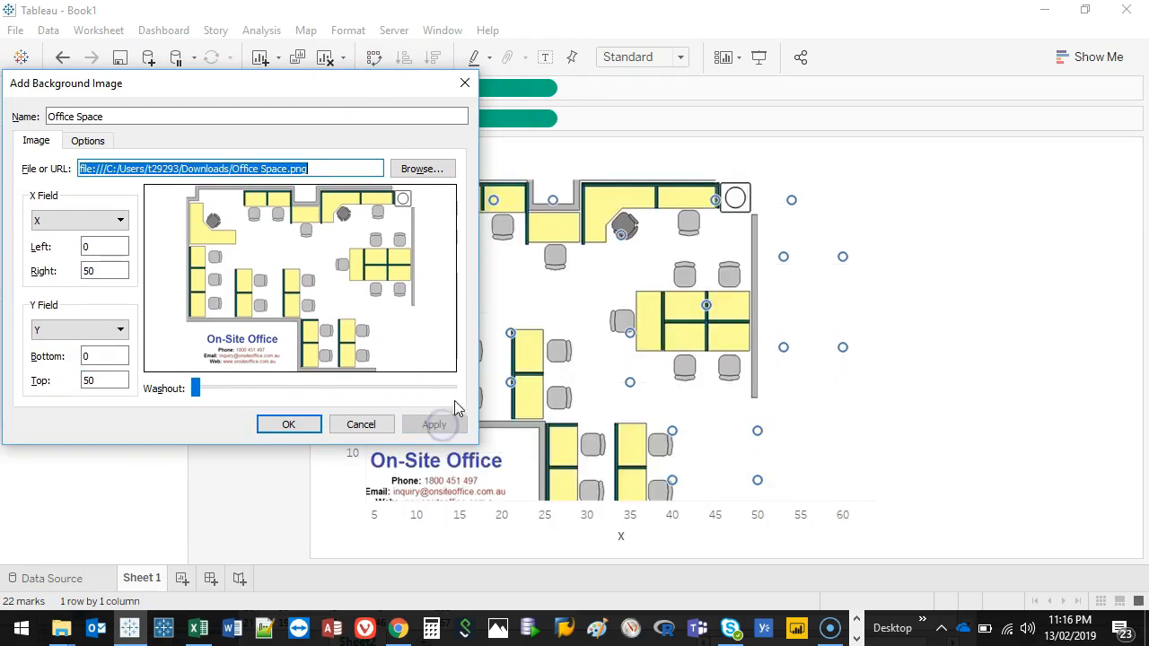
Step: Change the background image's Right value for the X field to 30 and apply it
drag(317, 84, 274, 61)
double_click(87, 247)
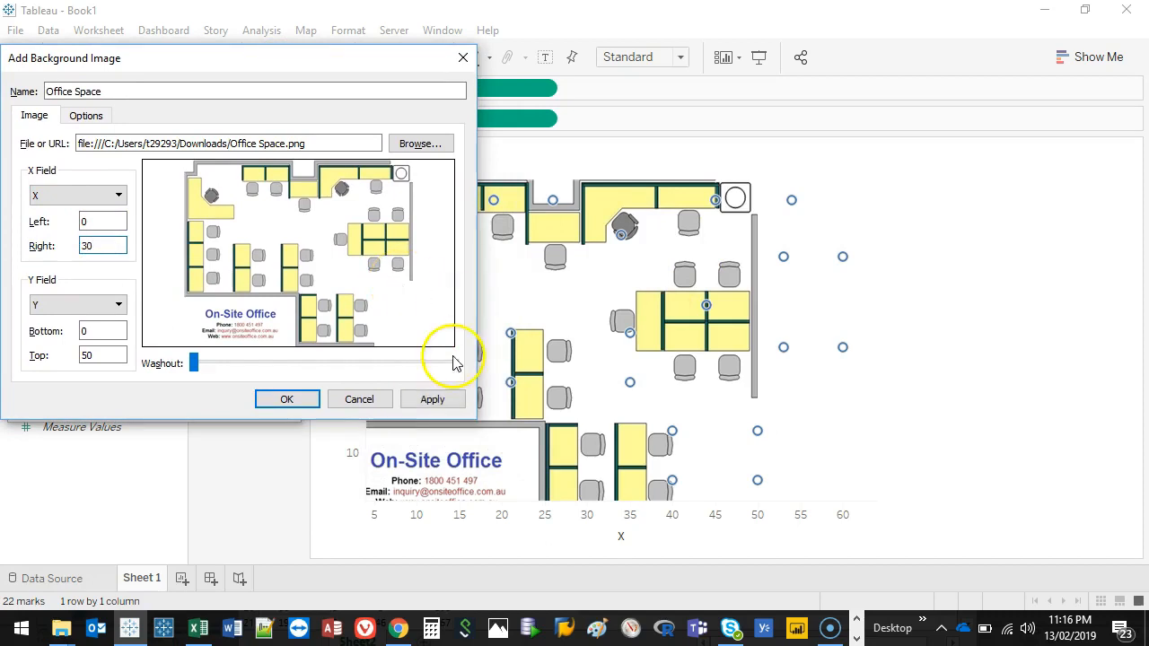
click(444, 398)
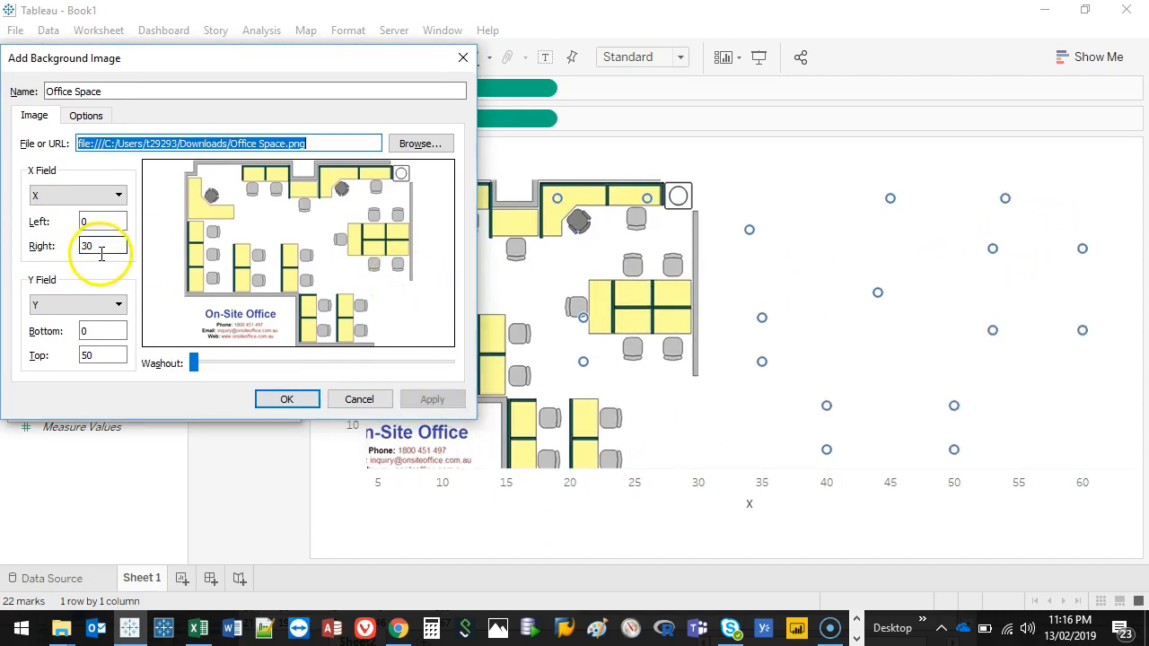
Step: Try progressively larger Right values for the background image's X field, including 45, 50 and 60, applying each one
click(105, 247)
click(440, 398)
click(89, 244)
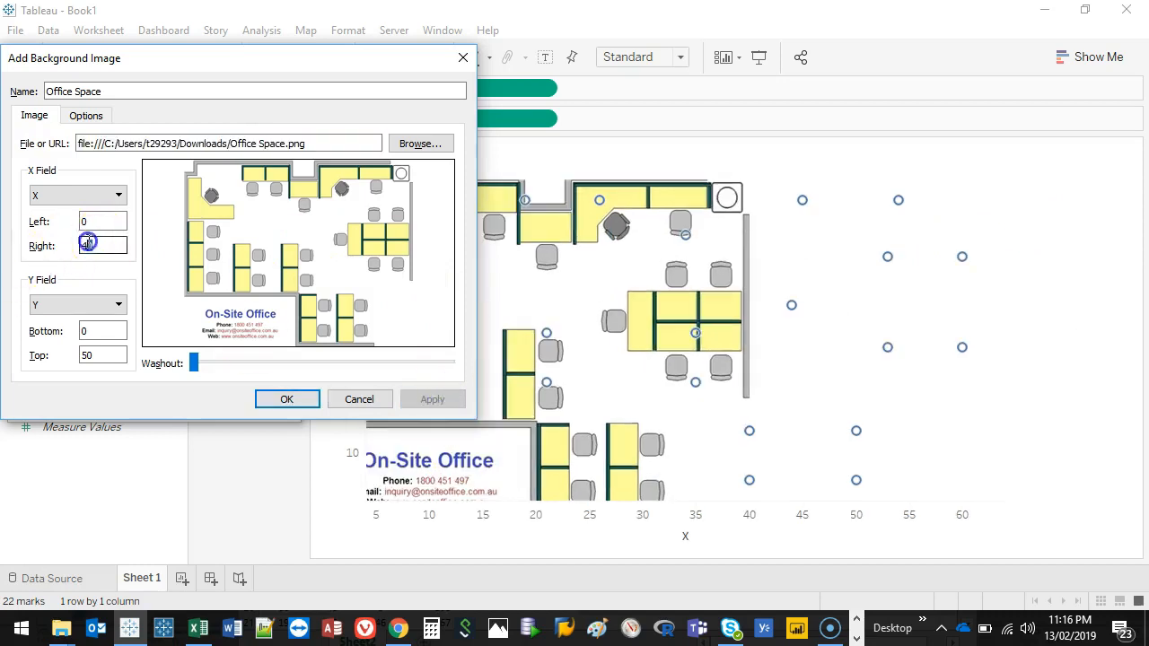
text(5)
click(432, 398)
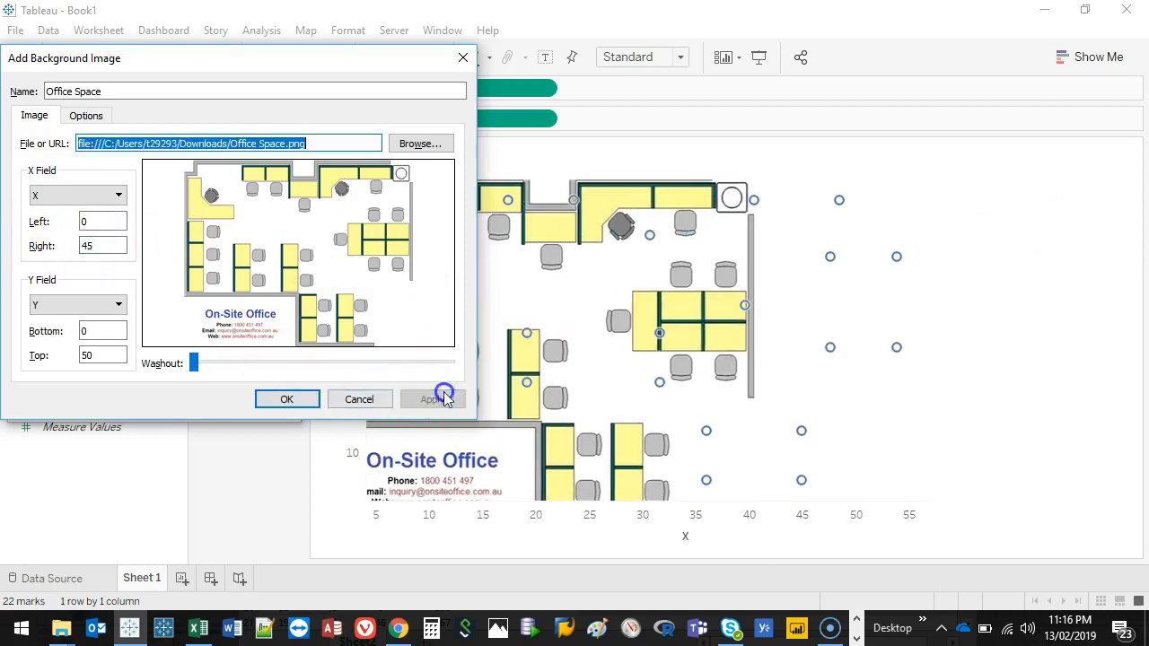
double_click(106, 248)
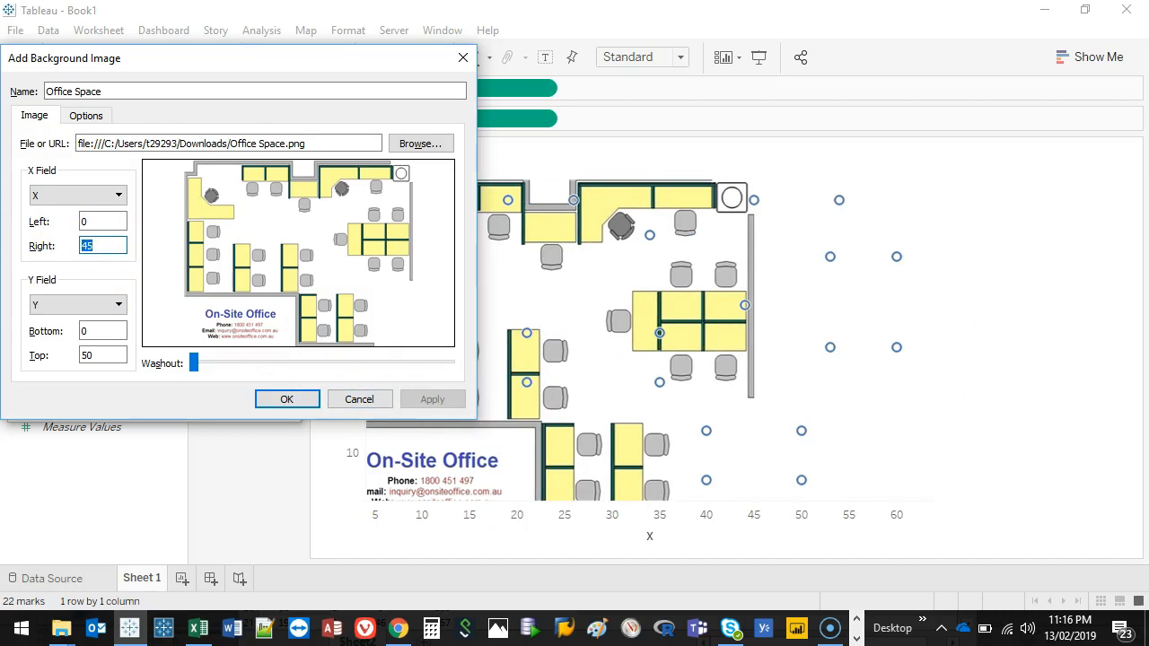
click(433, 403)
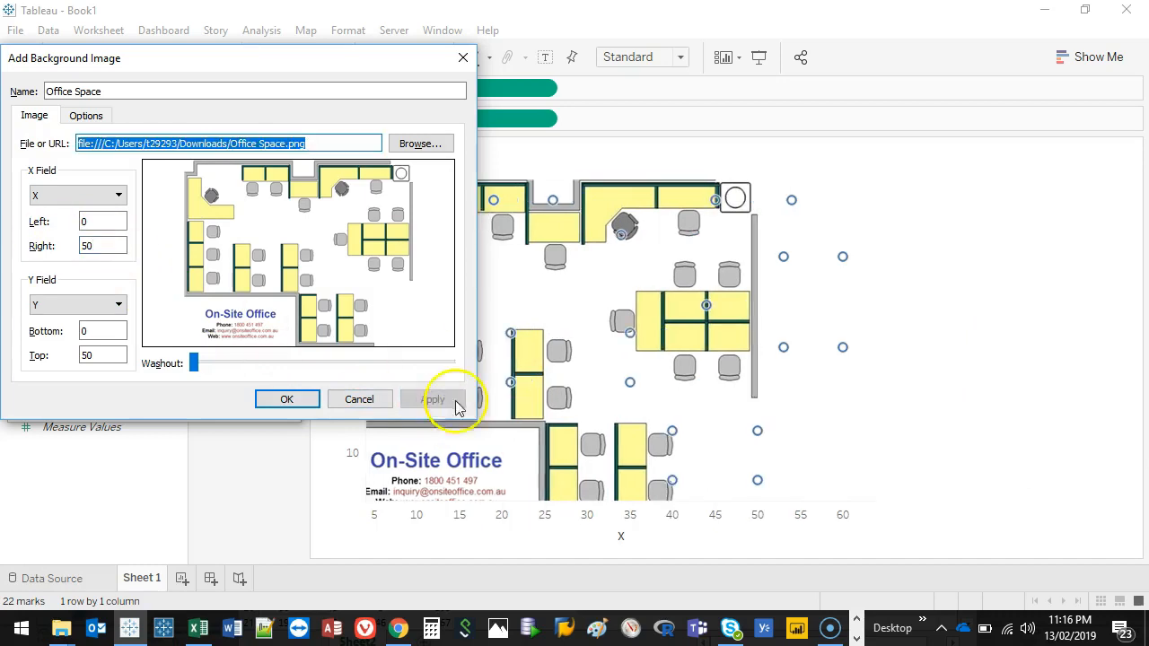
double_click(104, 246)
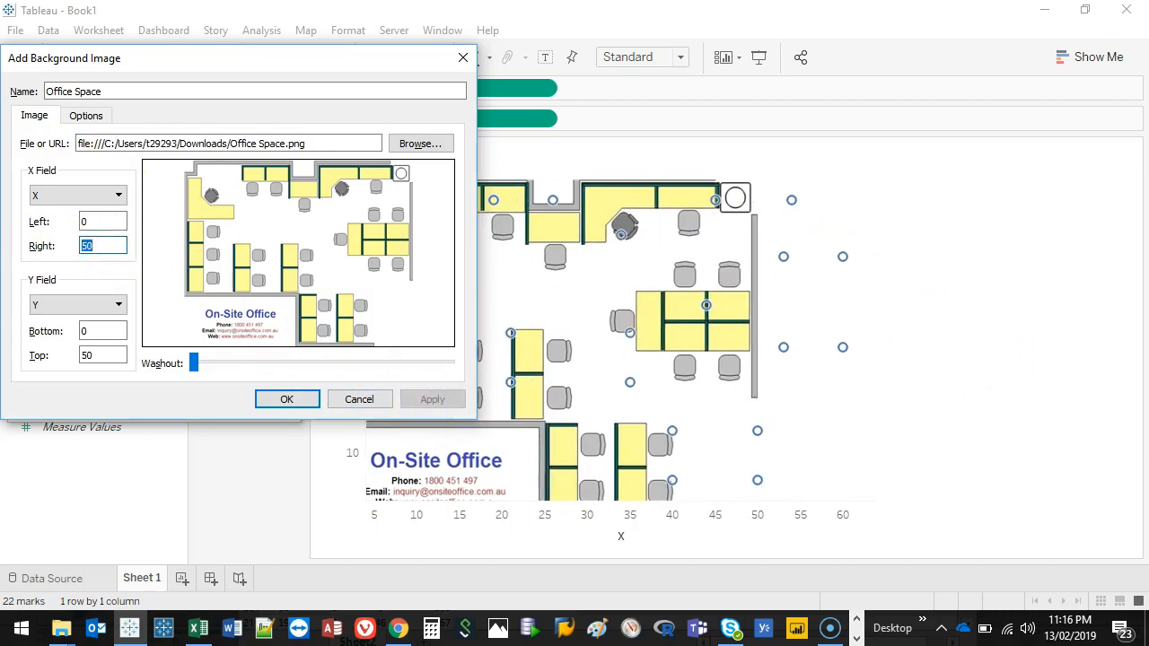
click(432, 401)
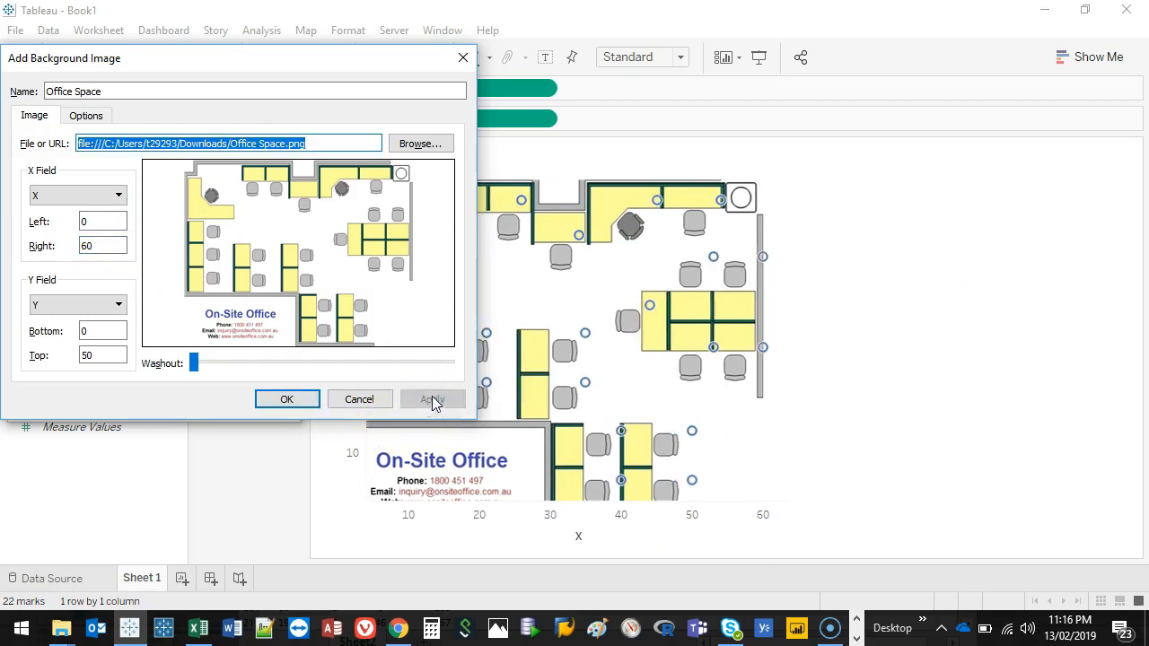
Step: Try a Right value of 65 and then 64 for the background image's X field, applying each one
double_click(104, 246)
text(65)
click(434, 401)
key(alt+r)
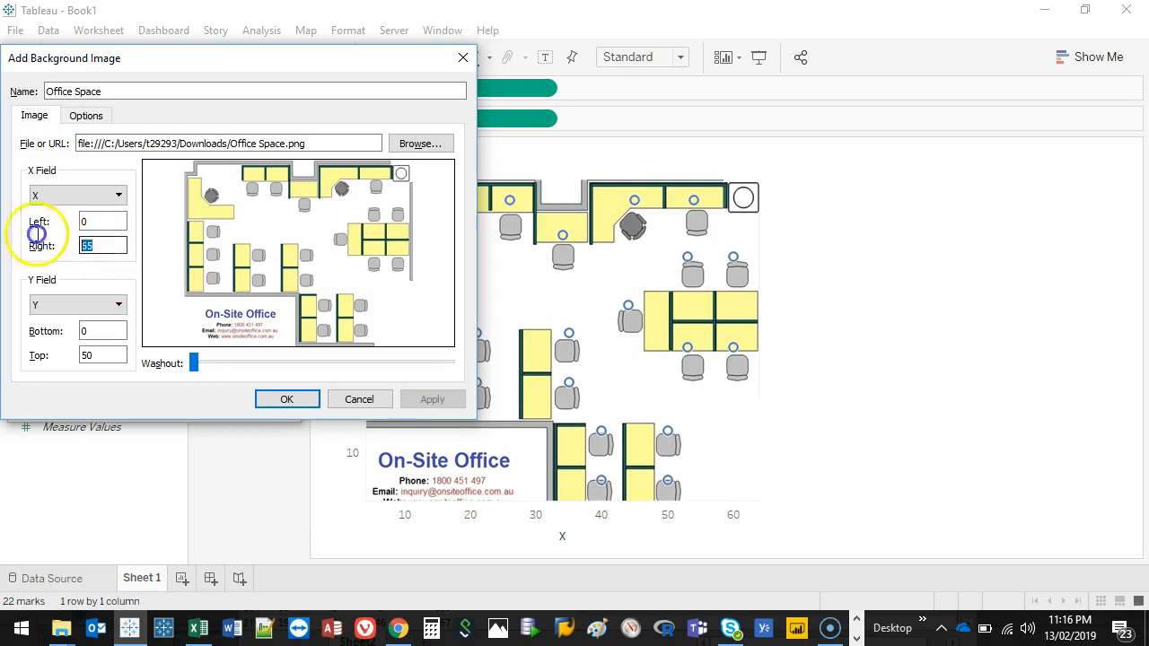
click(434, 399)
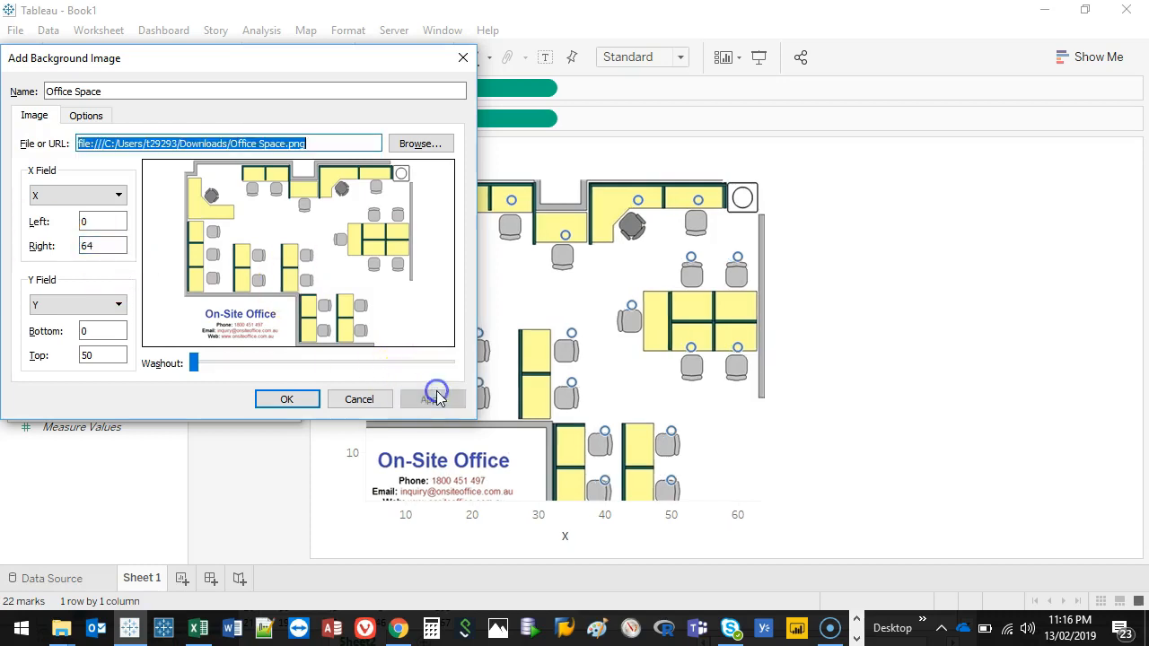
Step: Try Top values of 55, 56 and 57 for the background image's Y field, applying each one
drag(225, 63, 233, 94)
click(109, 386)
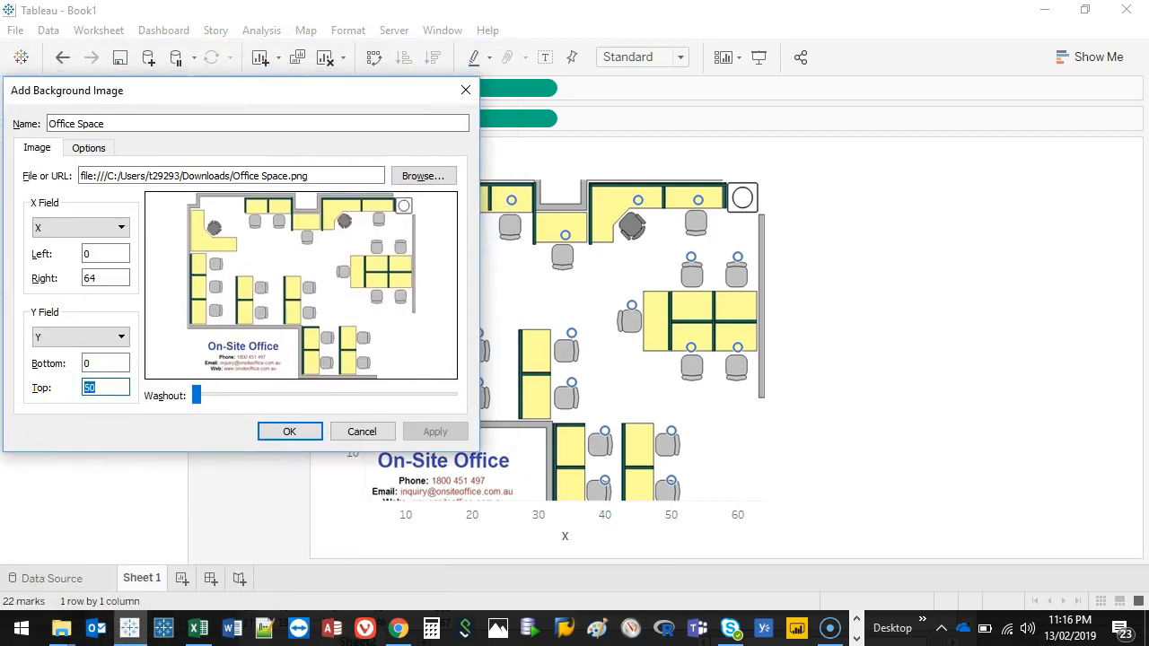
click(435, 431)
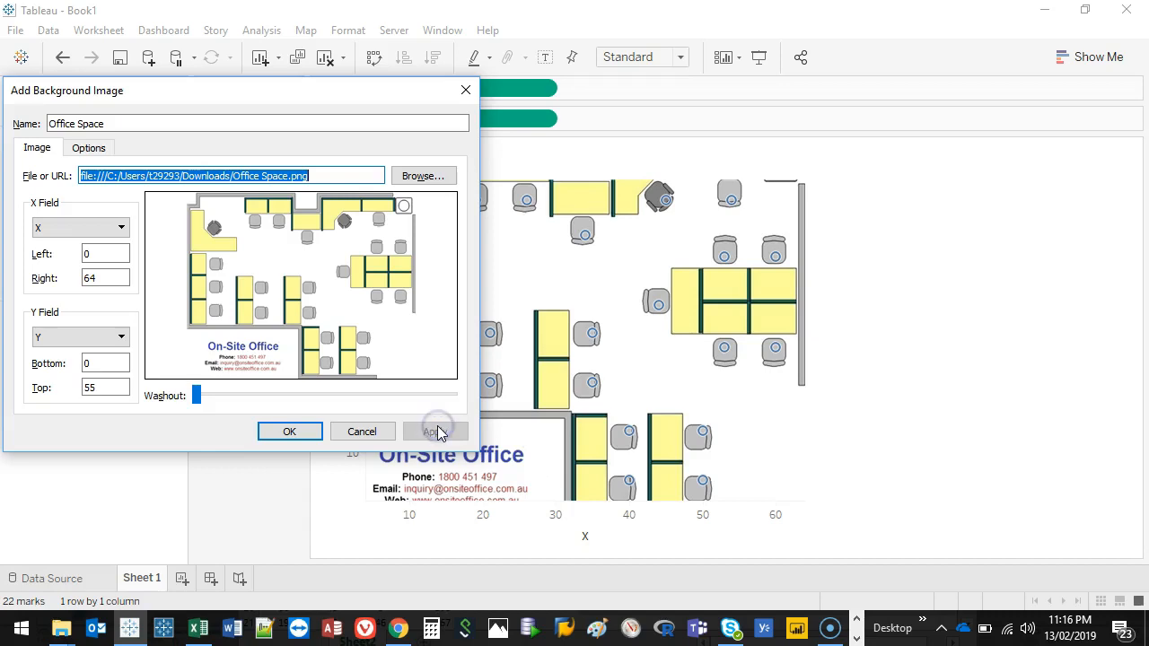
click(44, 386)
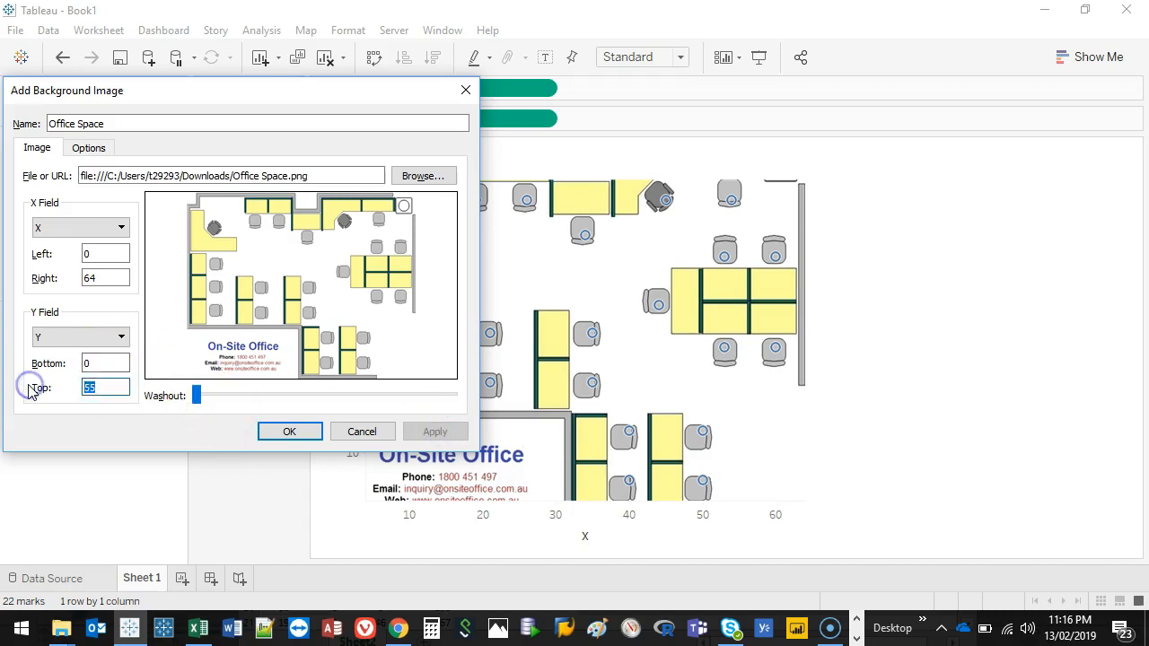
click(433, 432)
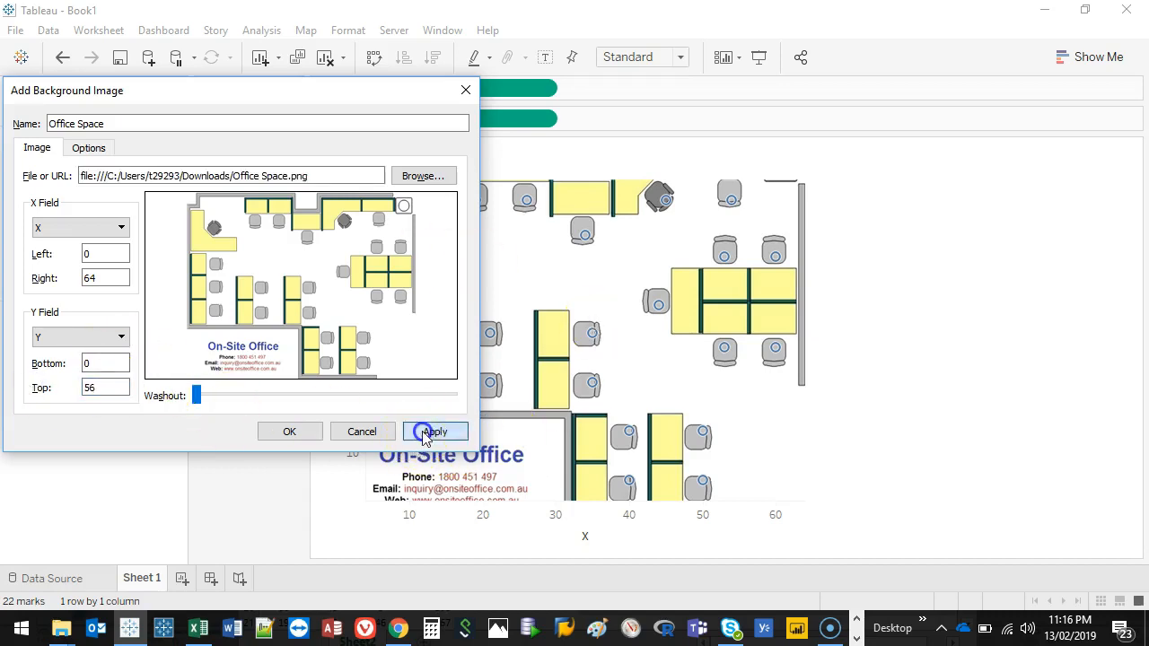
drag(319, 92, 377, 112)
drag(167, 410, 56, 410)
text(57)
click(508, 453)
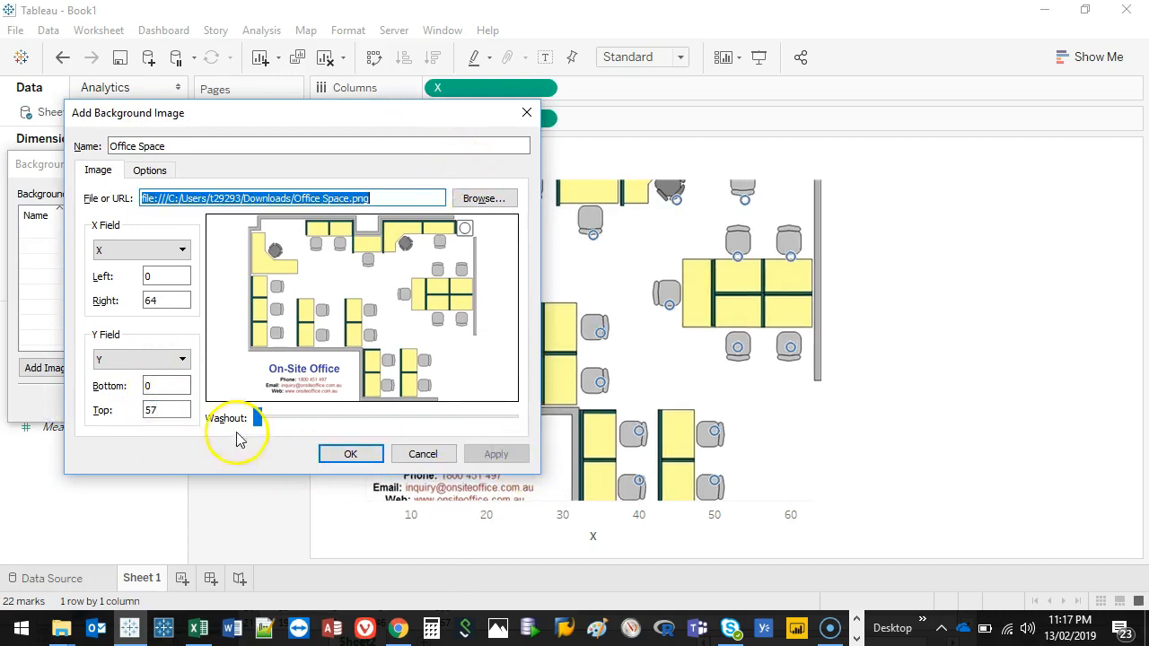
Step: Lower the background image's Top value for the Y field to 55 and then 54, applying each one
drag(170, 410, 37, 411)
click(491, 453)
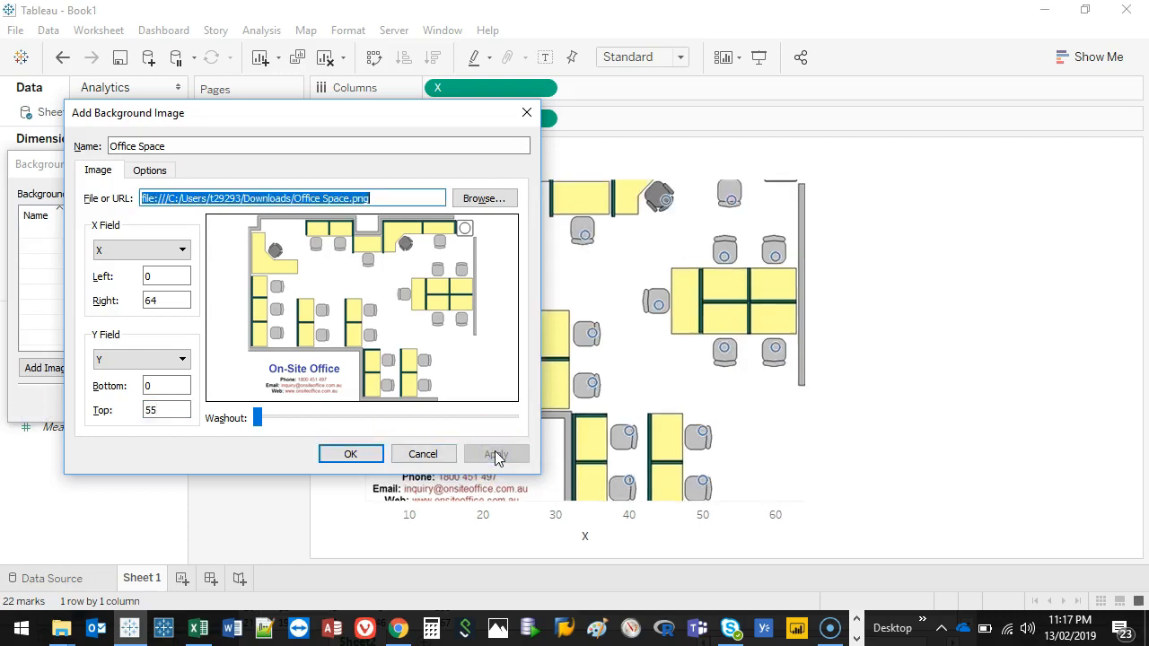
drag(160, 410, 27, 410)
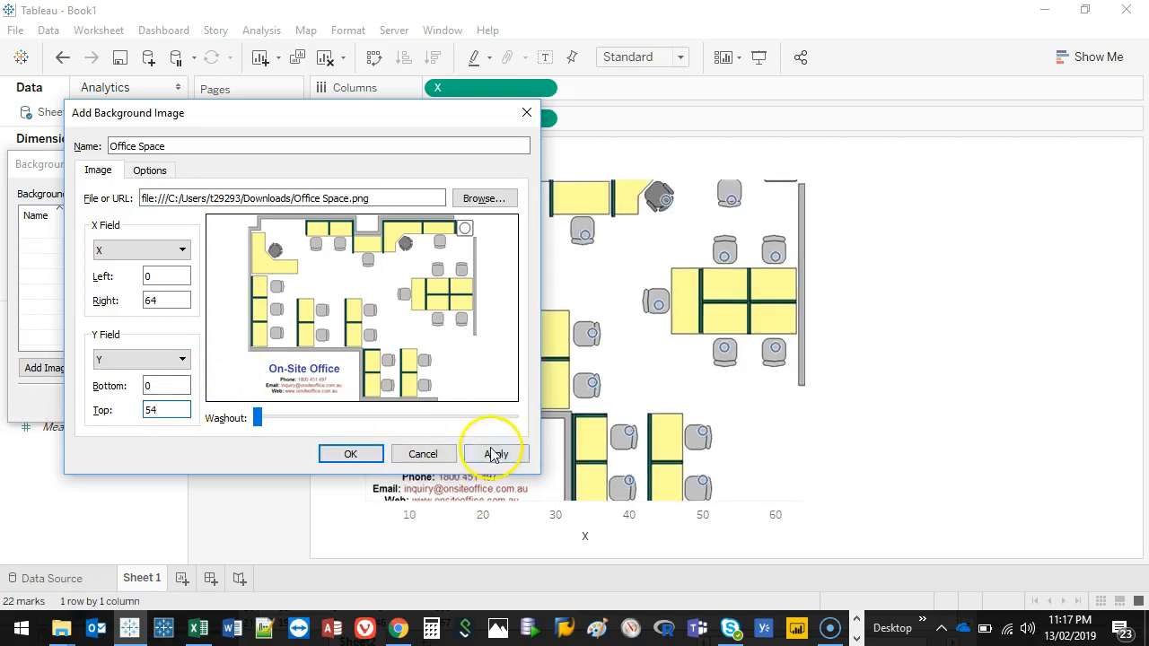
click(492, 453)
Step: Set the background image's Right value for the X field to 65 and apply it
drag(387, 110, 371, 84)
click(150, 279)
text(65)
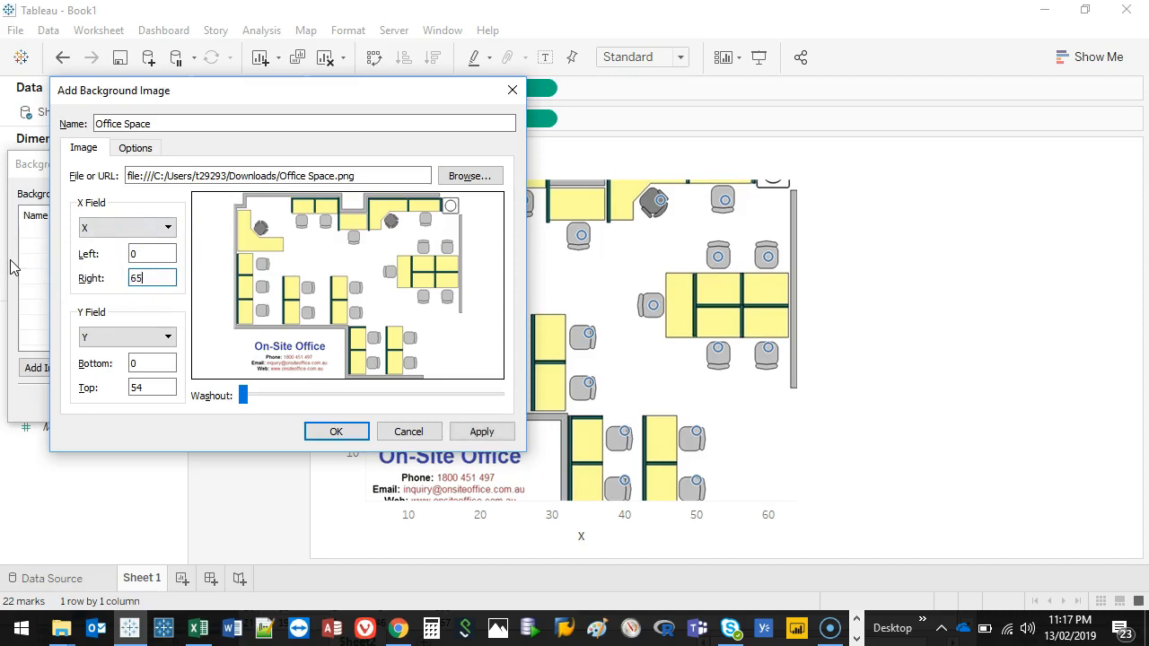
click(509, 433)
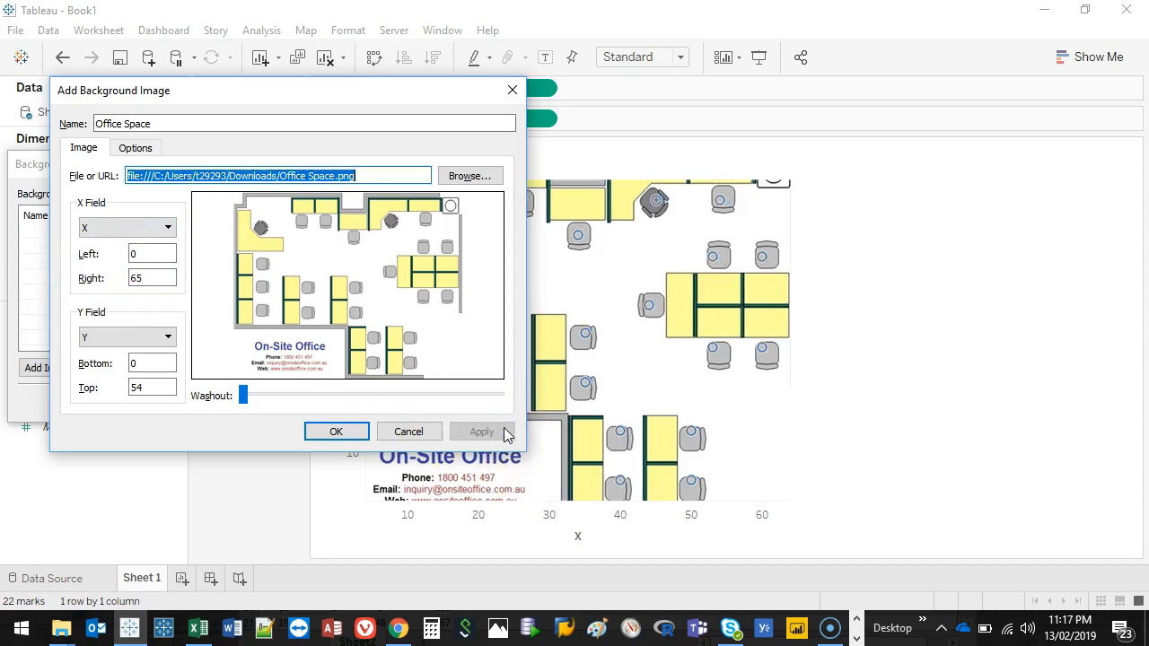
Step: Try a Top value of 53 for the Y field, apply it, and return the value to 54
mouse_move(443, 101)
mouse_down()
mouse_move(377, 104)
mouse_move(440, 104)
mouse_up()
click(148, 390)
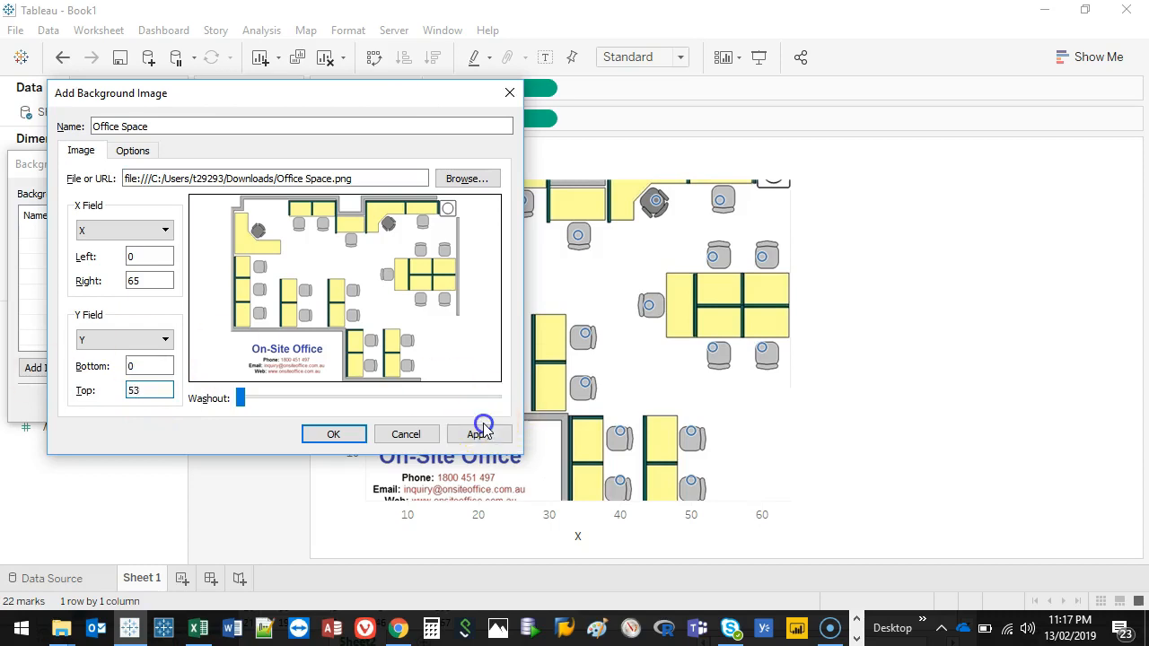
click(483, 434)
double_click(149, 392)
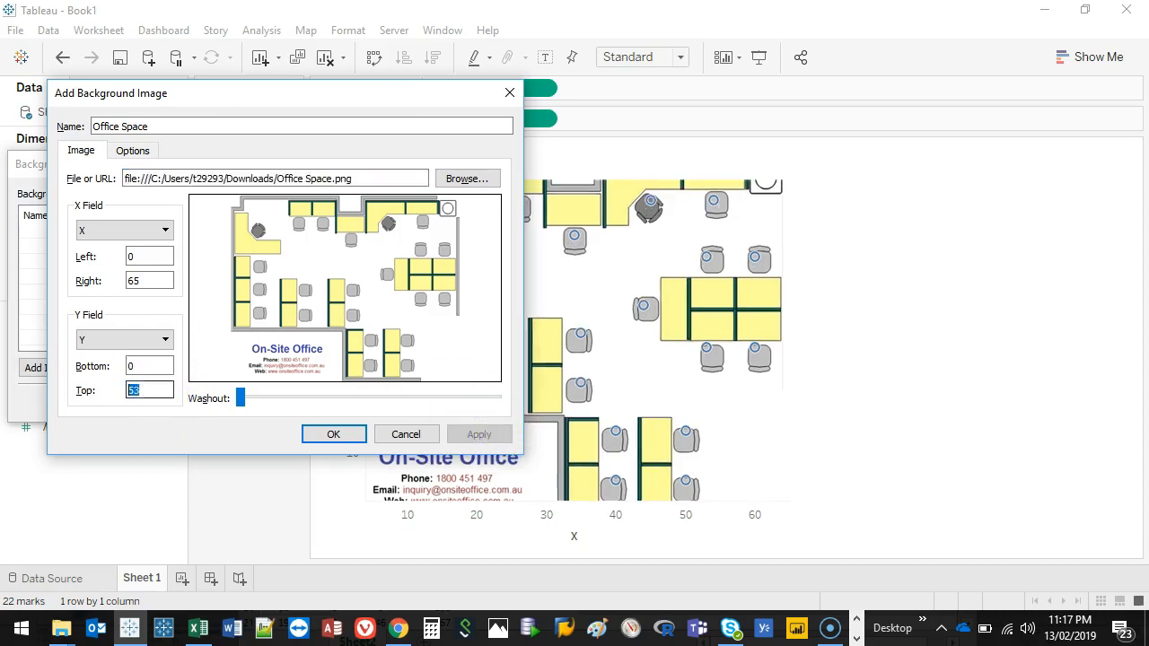
text(54)
click(485, 434)
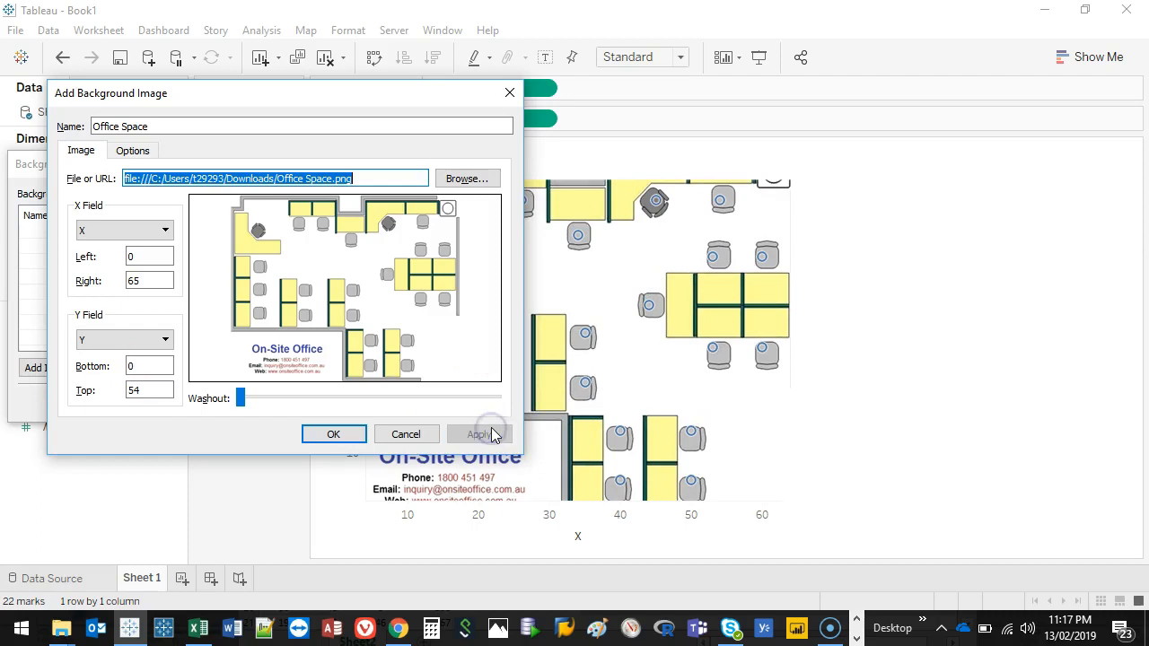
Step: Set the background image's Top value for the Y field to 55 and apply it
double_click(149, 393)
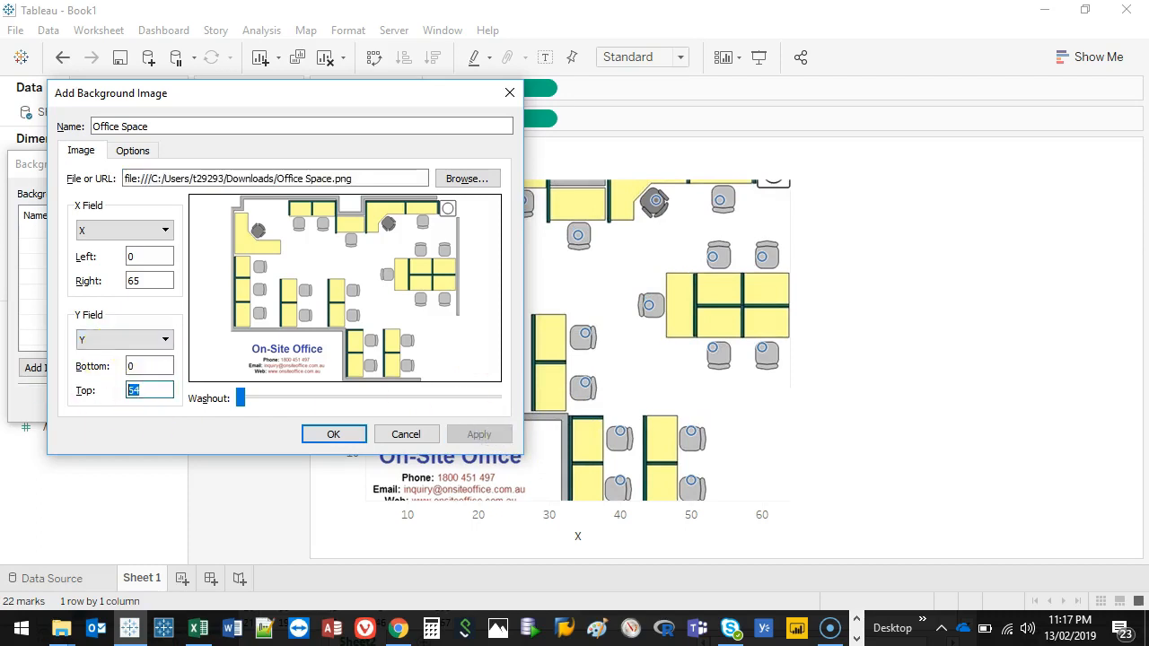
text(55)
click(476, 435)
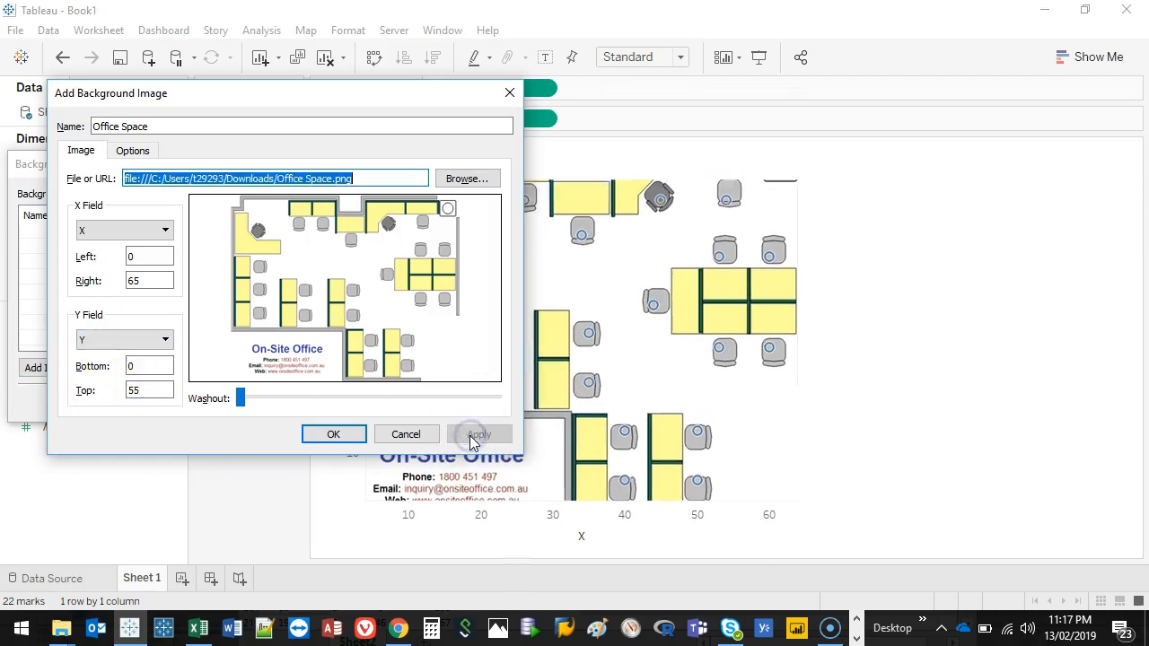
Step: Fade the floor plan by raising its washout to roughly two thirds, apply it, and accept the background image settings
mouse_move(377, 94)
mouse_down()
mouse_move(325, 257)
mouse_move(425, 82)
mouse_move(366, 95)
mouse_move(372, 78)
mouse_up()
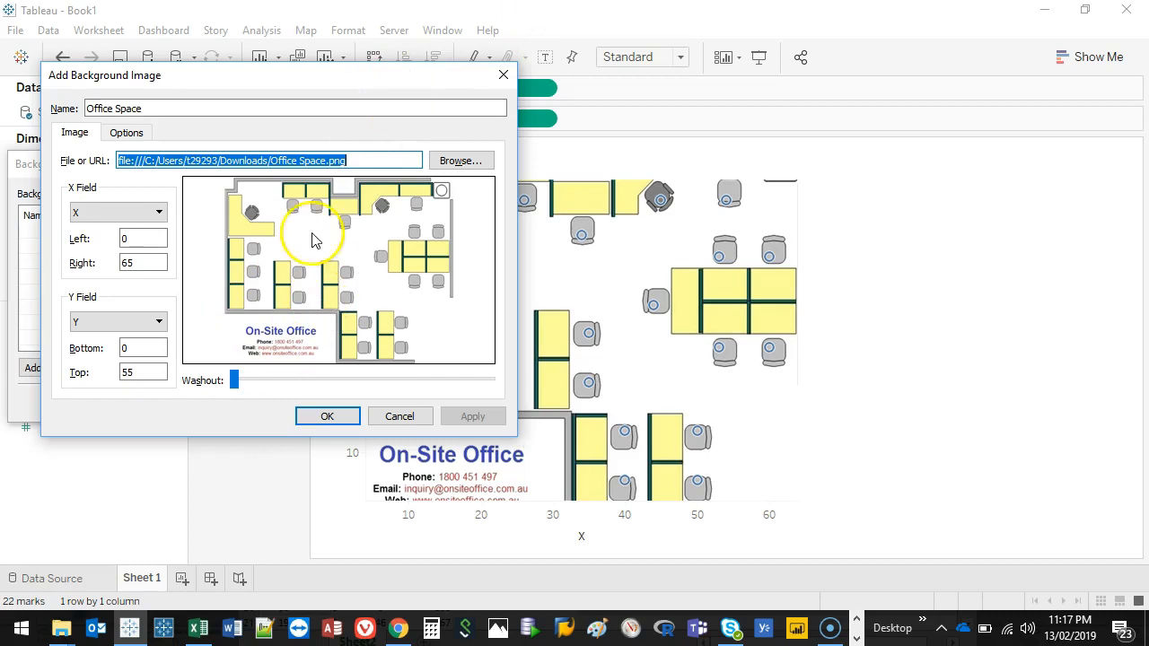
click(236, 384)
drag(234, 382, 343, 382)
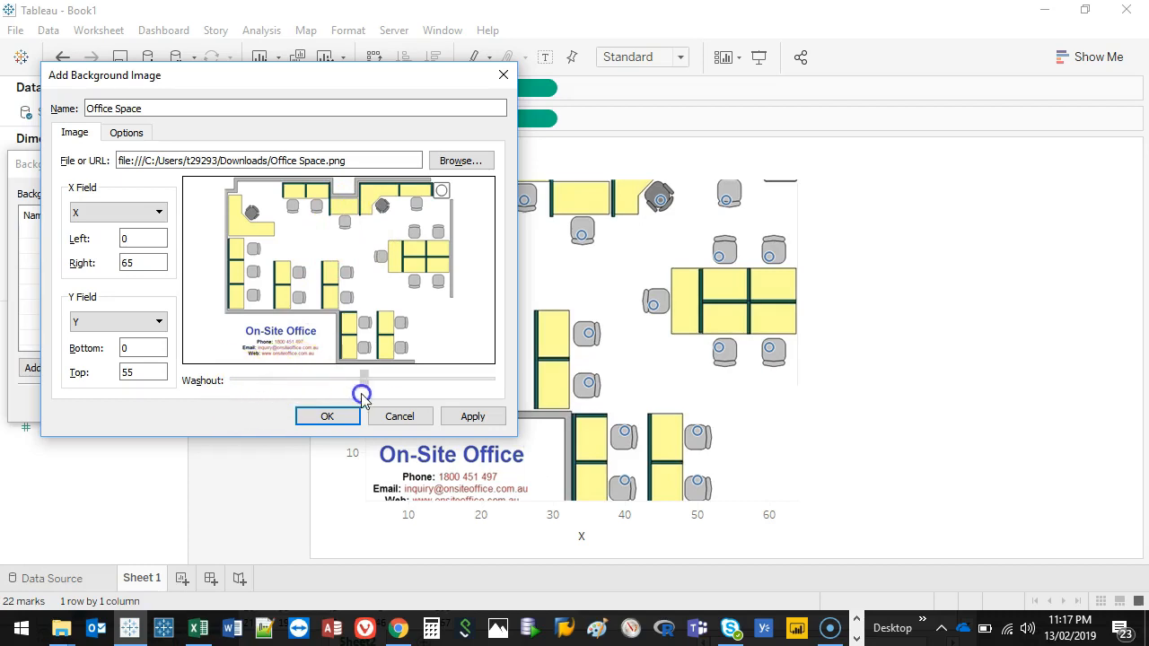
drag(361, 395, 399, 383)
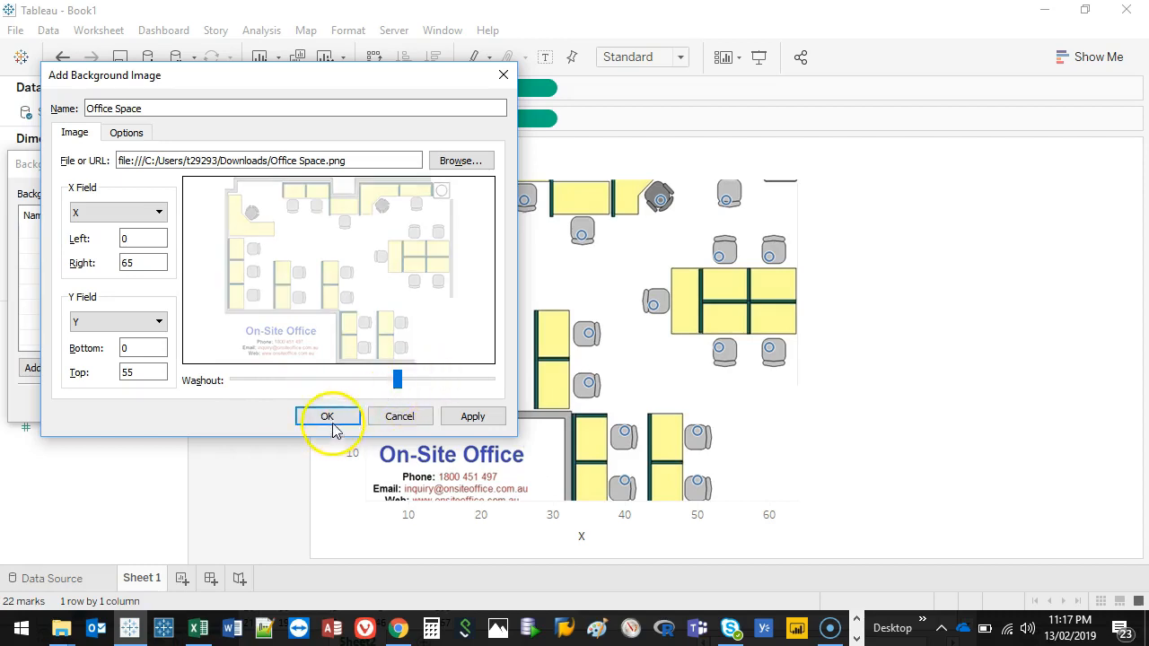
click(472, 416)
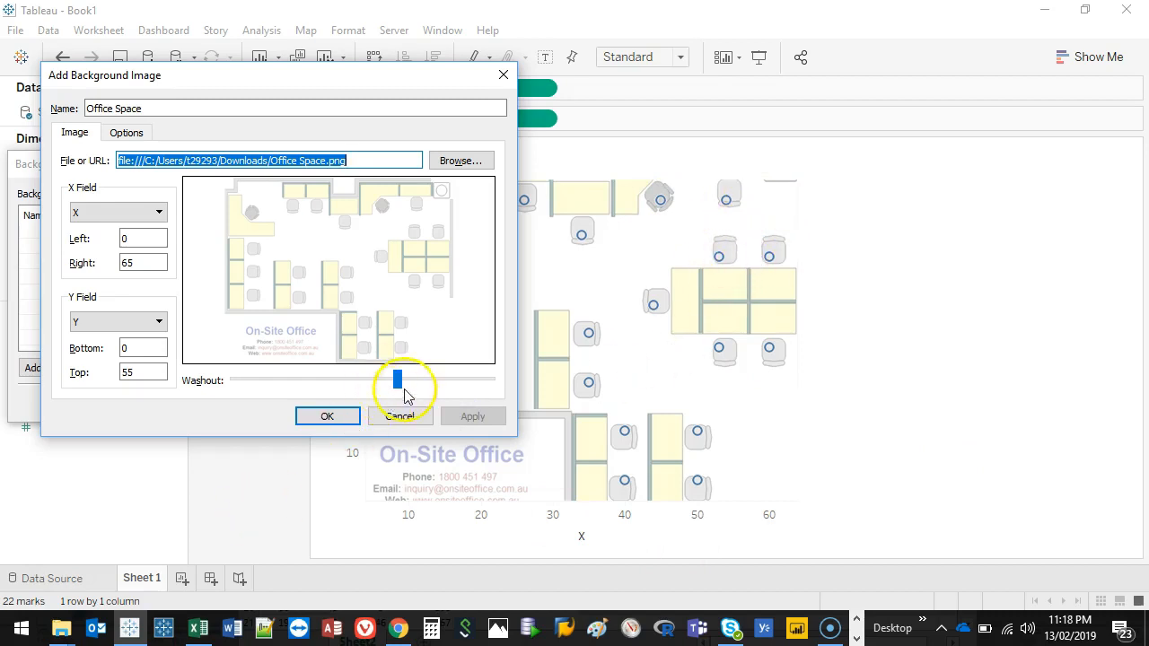
mouse_move(397, 380)
mouse_down()
mouse_move(408, 380)
mouse_move(398, 380)
mouse_up()
click(473, 416)
click(470, 415)
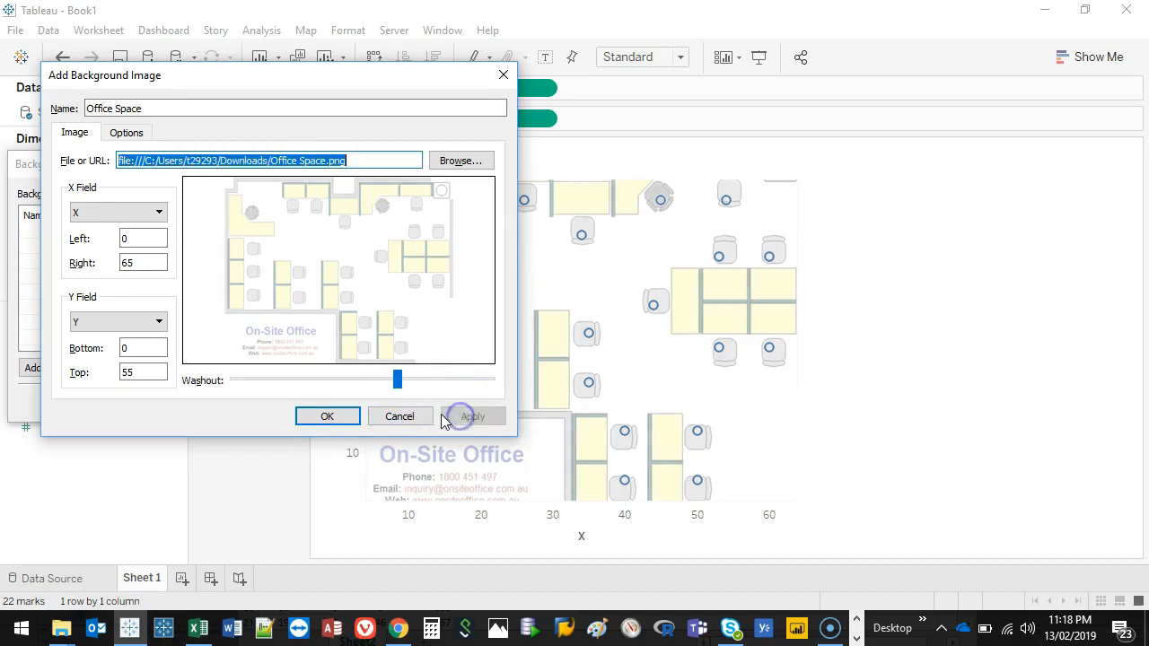
click(330, 417)
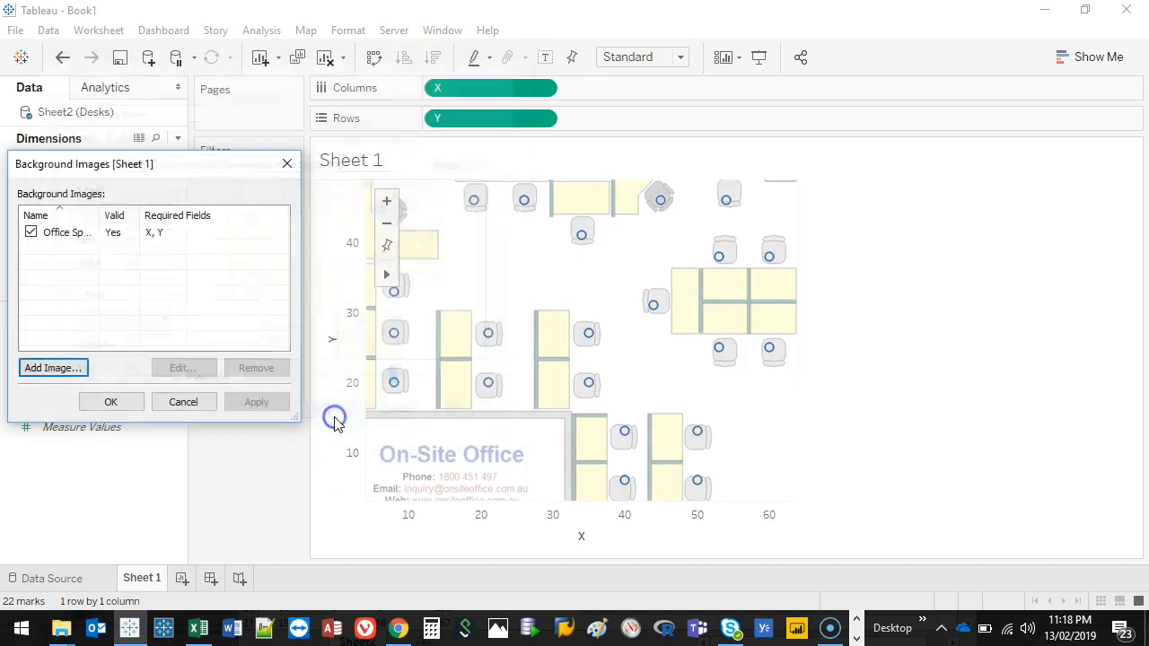
click(126, 402)
Step: Hide the title of Sheet 1 and label the marks on the floor plan with the Desk measure
click(354, 148)
right_click(353, 148)
click(400, 195)
click(982, 342)
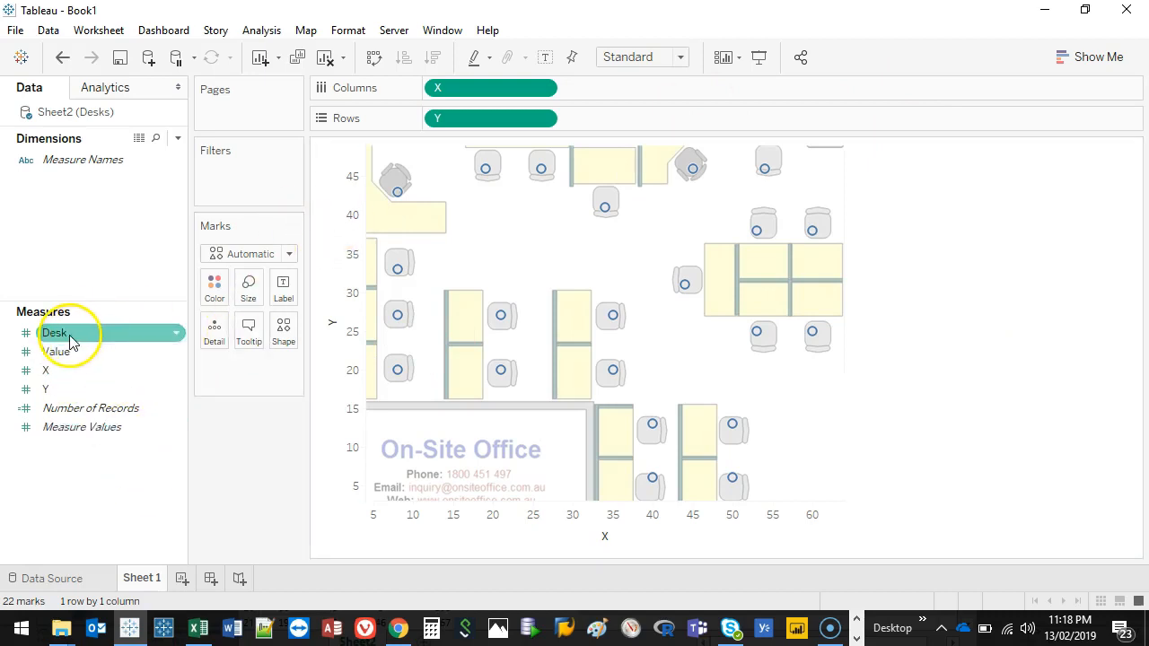
drag(66, 330, 283, 293)
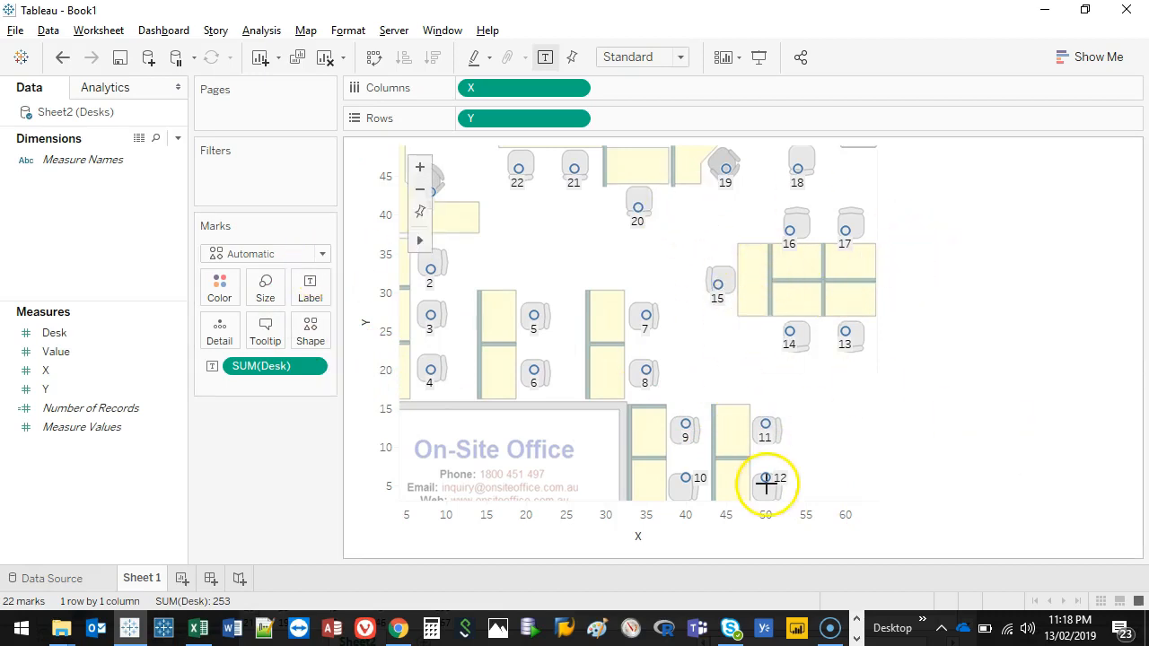
drag(805, 470, 636, 465)
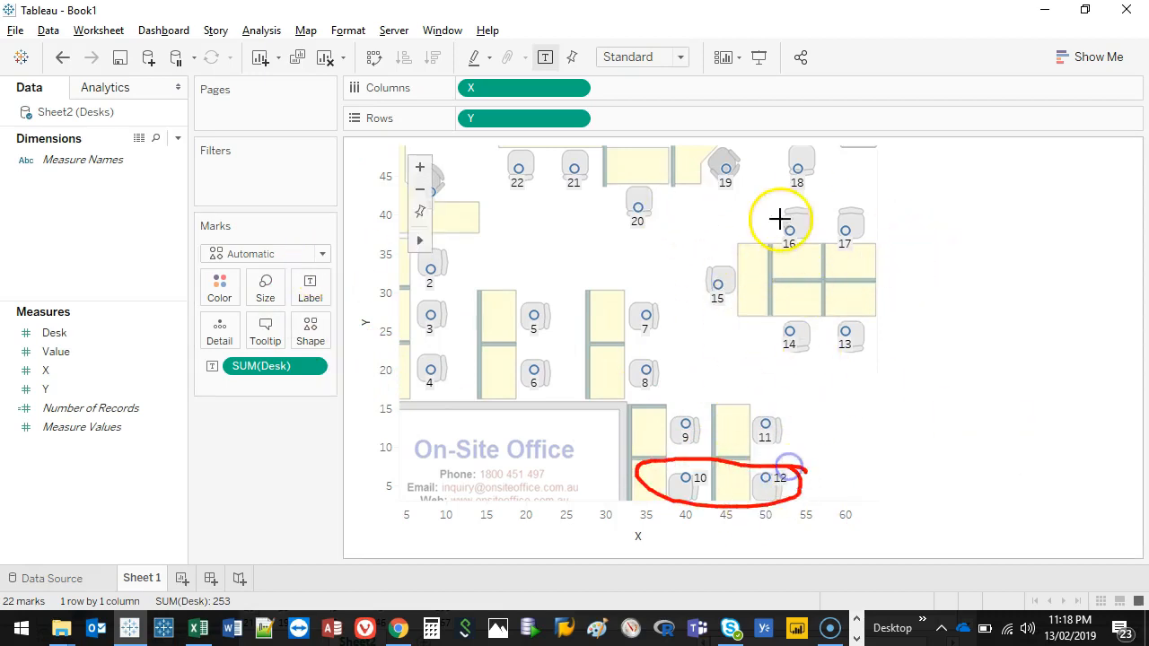
mouse_move(893, 217)
mouse_down()
mouse_move(771, 209)
mouse_move(890, 211)
mouse_up()
mouse_move(726, 302)
mouse_down()
mouse_move(687, 297)
mouse_move(742, 284)
mouse_up()
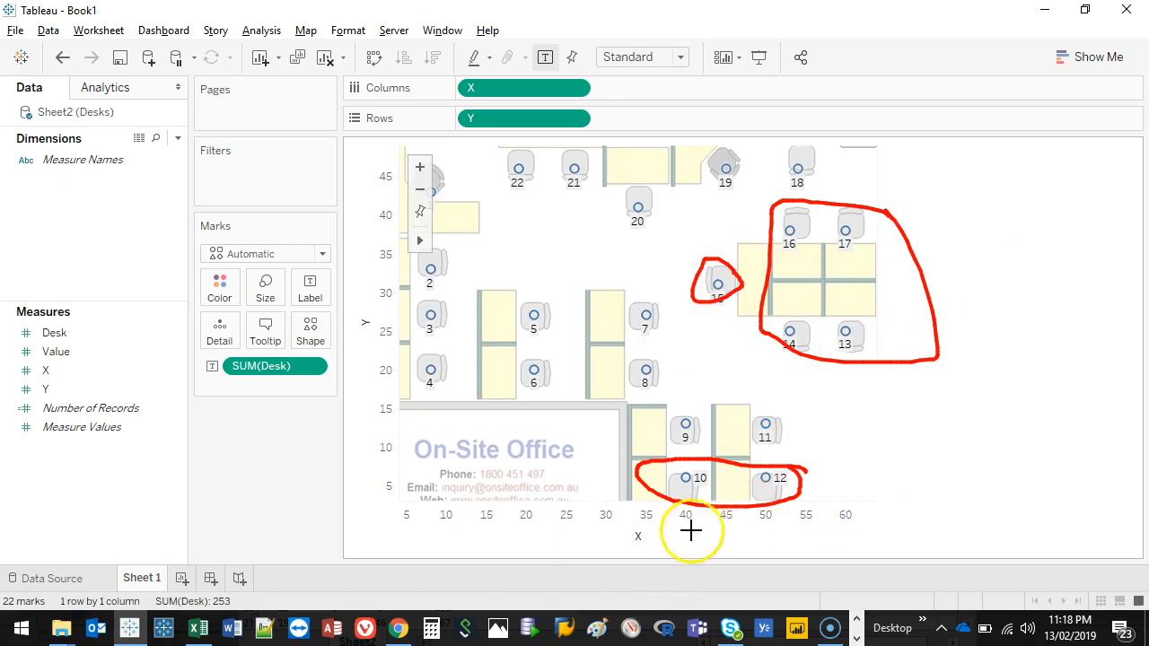
key(Escape)
key(ctrl+2)
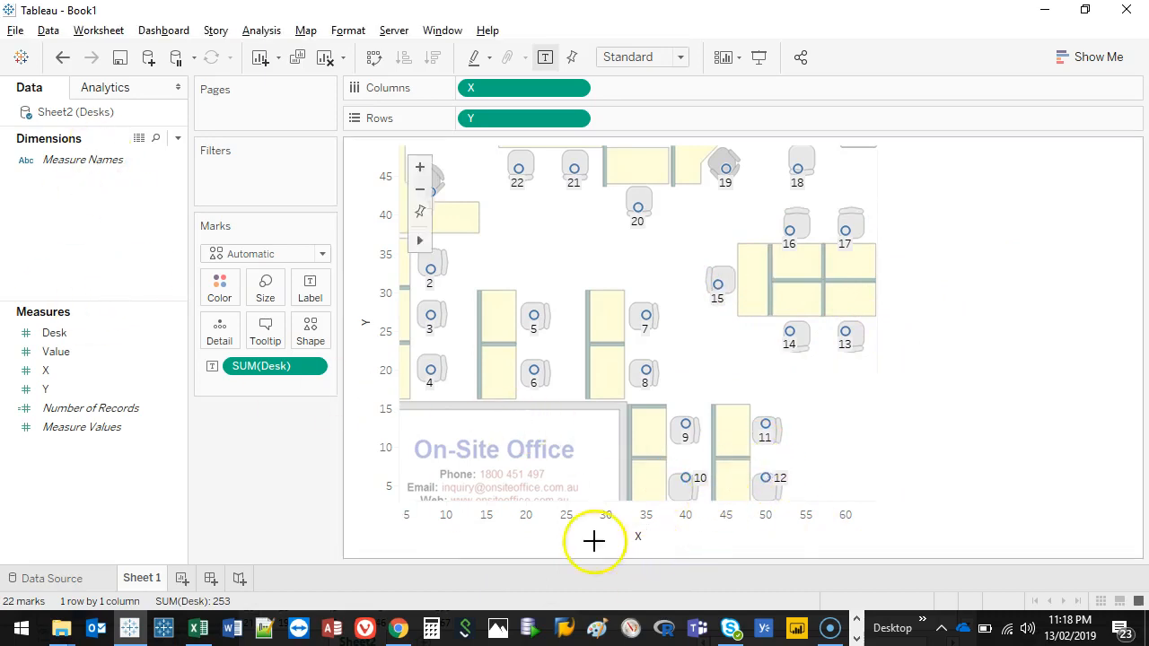
mouse_move(808, 469)
mouse_down()
mouse_move(710, 464)
mouse_move(811, 480)
mouse_up()
key(Escape)
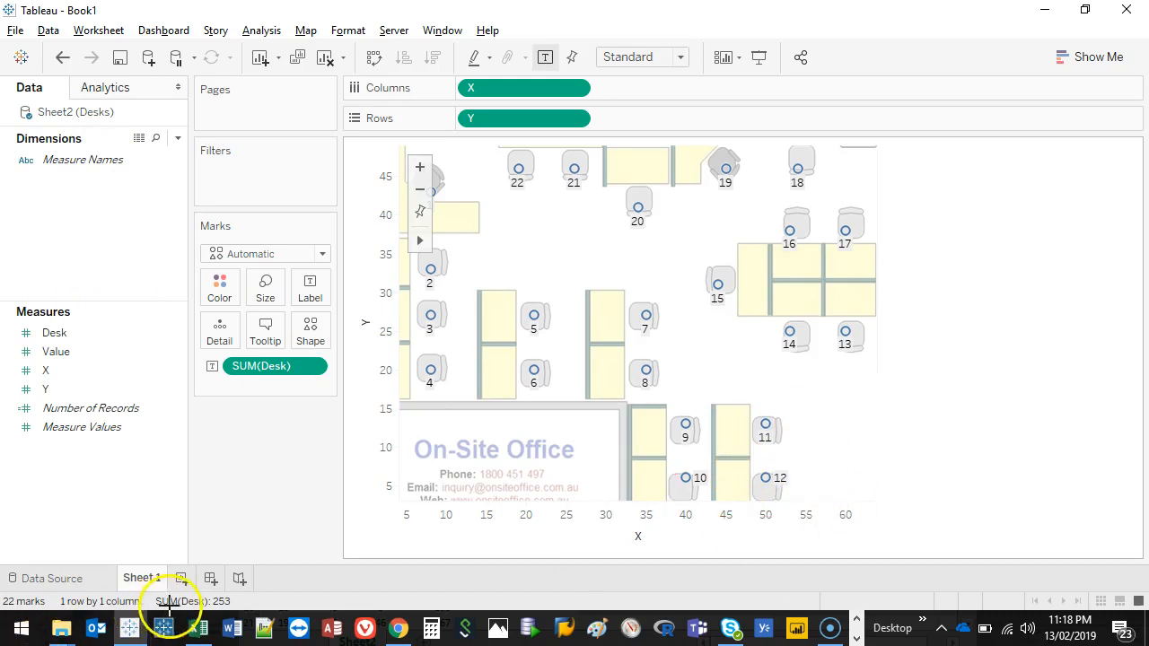
Step: Switch to Desks.xlsx in Excel, maximise the window, add filters to the header row and sort the table by Desk in ascending order
click(201, 625)
double_click(666, 131)
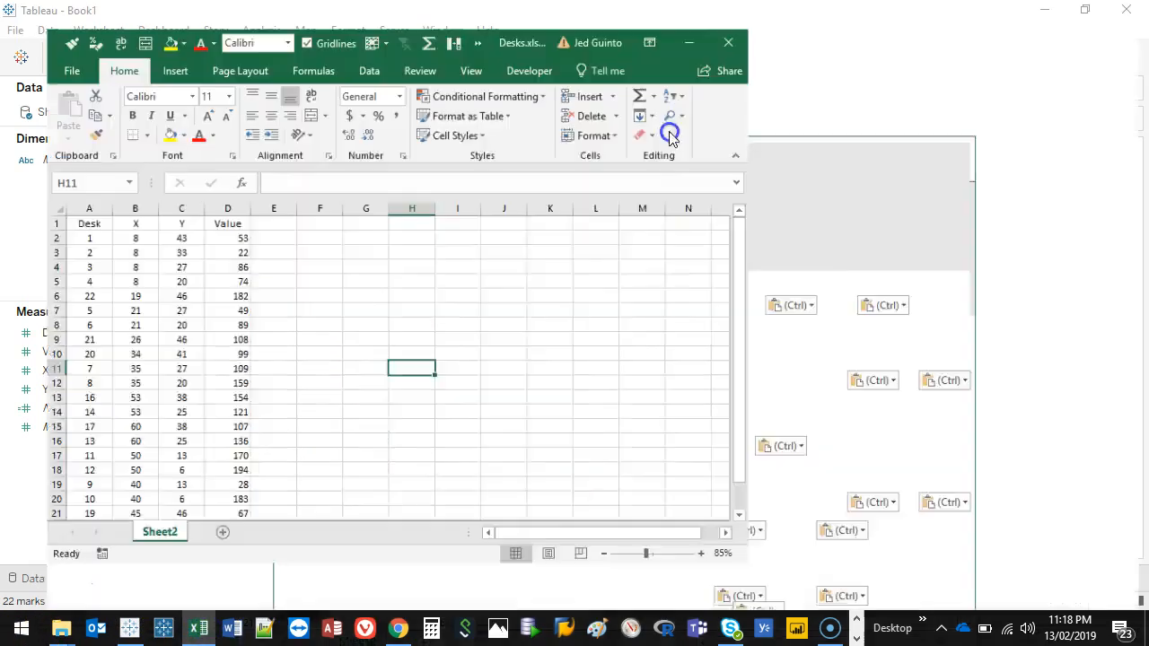
click(53, 203)
key(shift+space)
click(59, 204)
click(57, 220)
Step: Set the Y value to 5 for desks 10 and 12
click(48, 356)
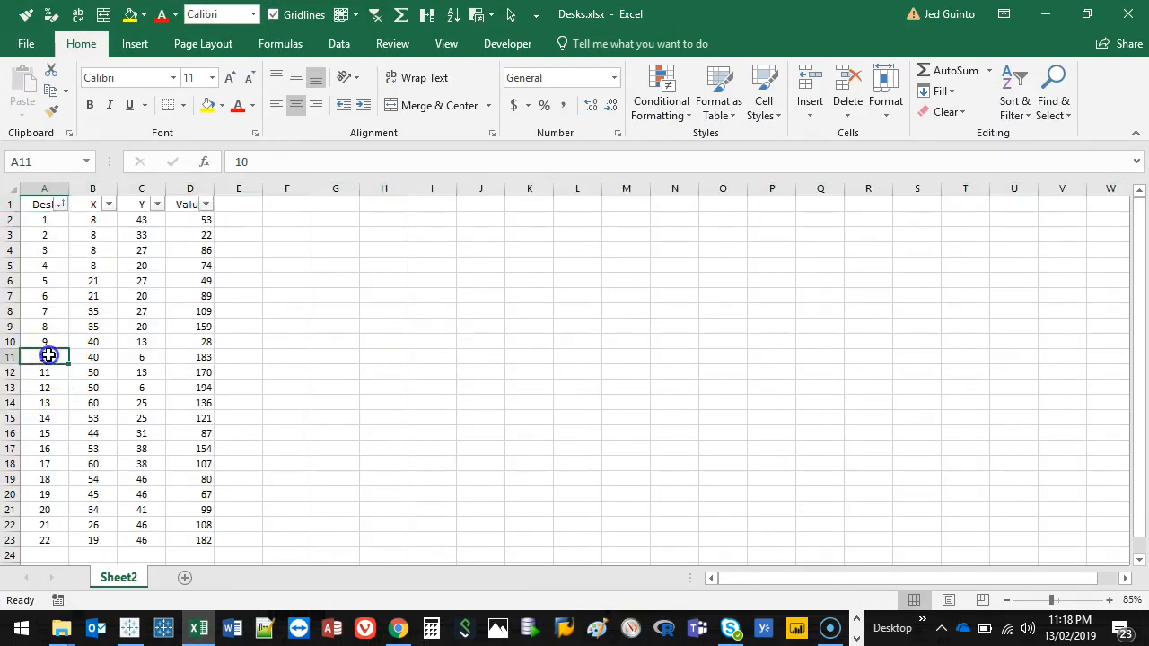
key(shift+space)
click(51, 387)
key(shift+space)
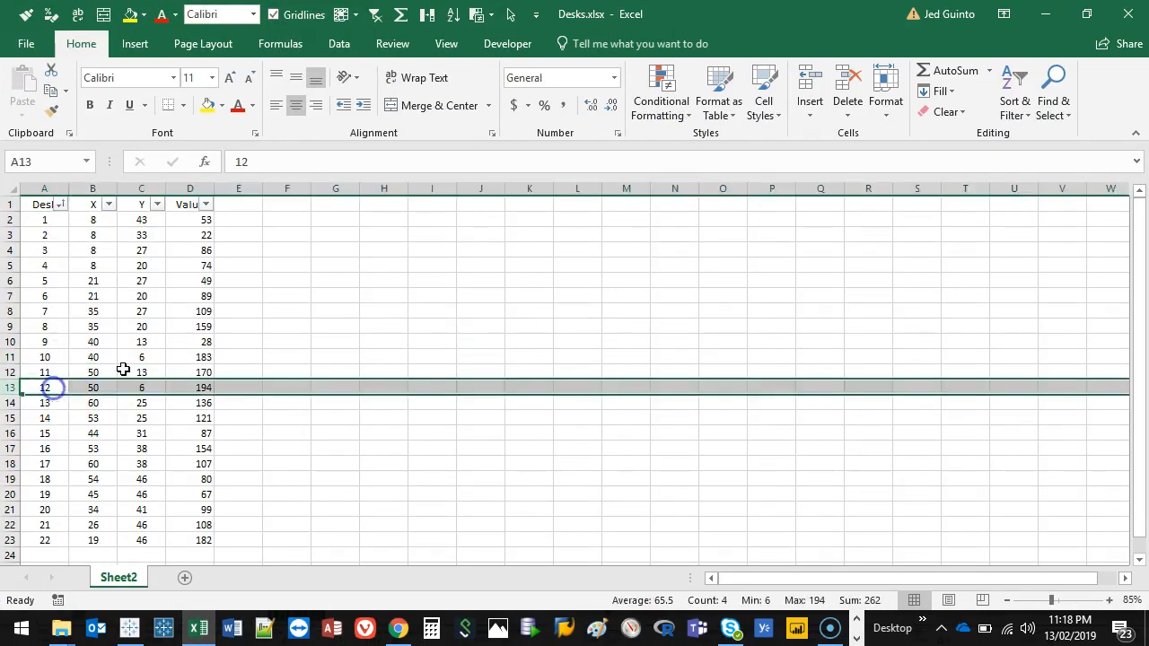
mouse_move(606, 11)
mouse_down()
mouse_move(660, 513)
mouse_move(675, 535)
mouse_move(595, 4)
mouse_up()
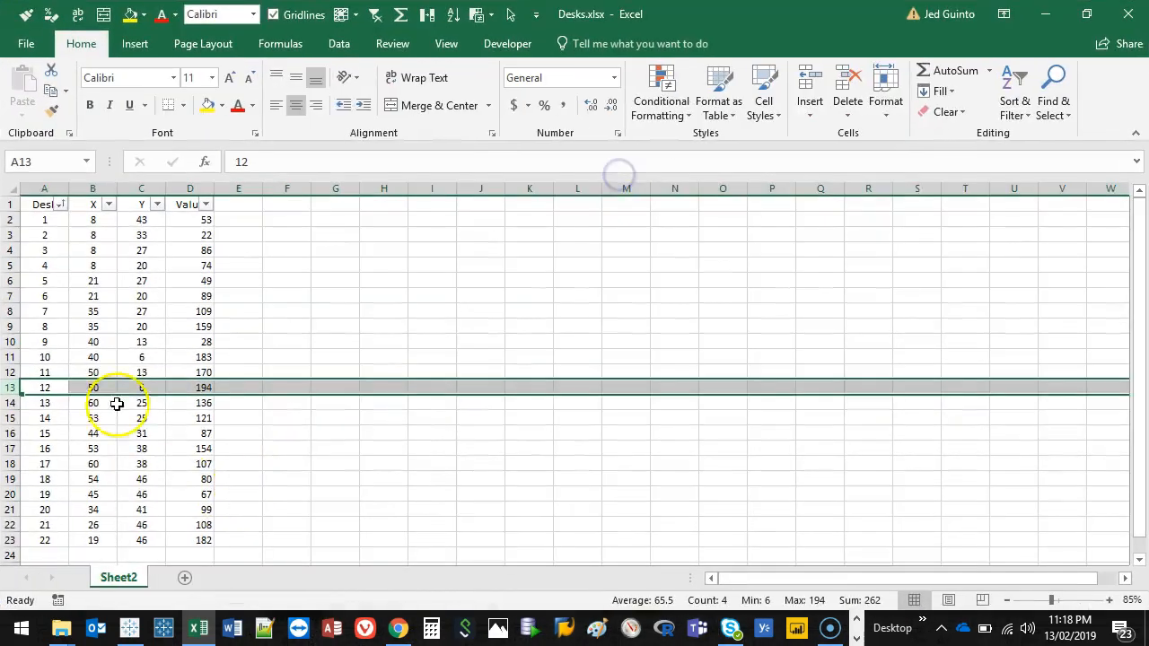
click(149, 358)
text(5)
click(144, 388)
text(5)
click(170, 356)
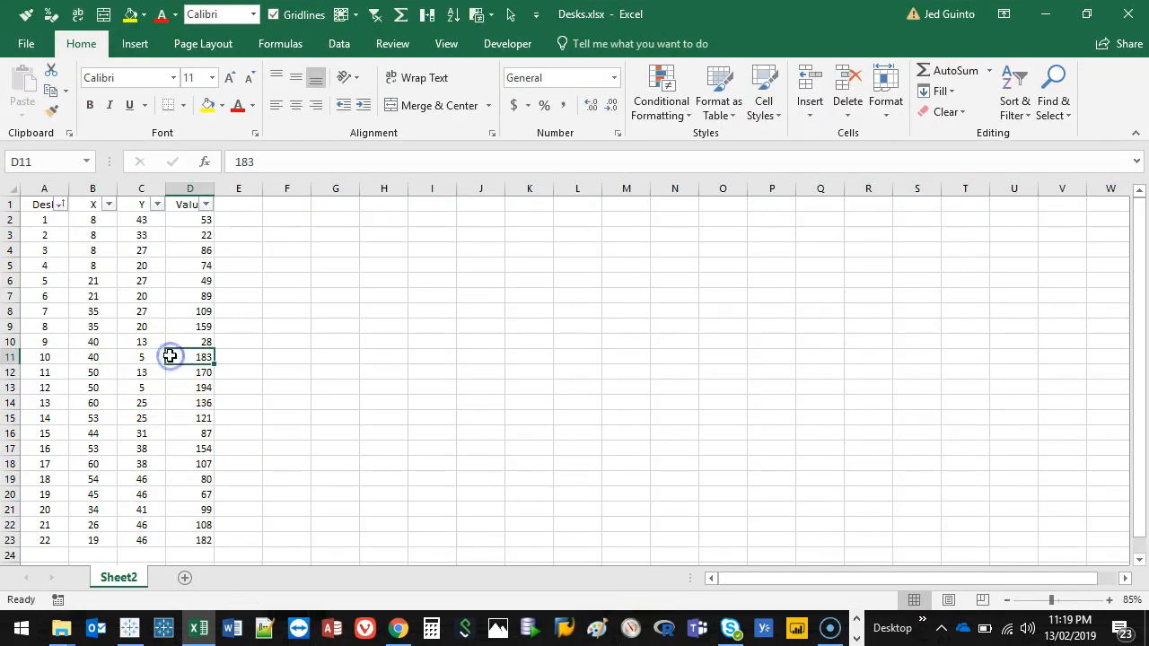
Step: Return to Tableau and refresh the Sheet2 (Desks) data source to load the edited coordinates
click(1045, 13)
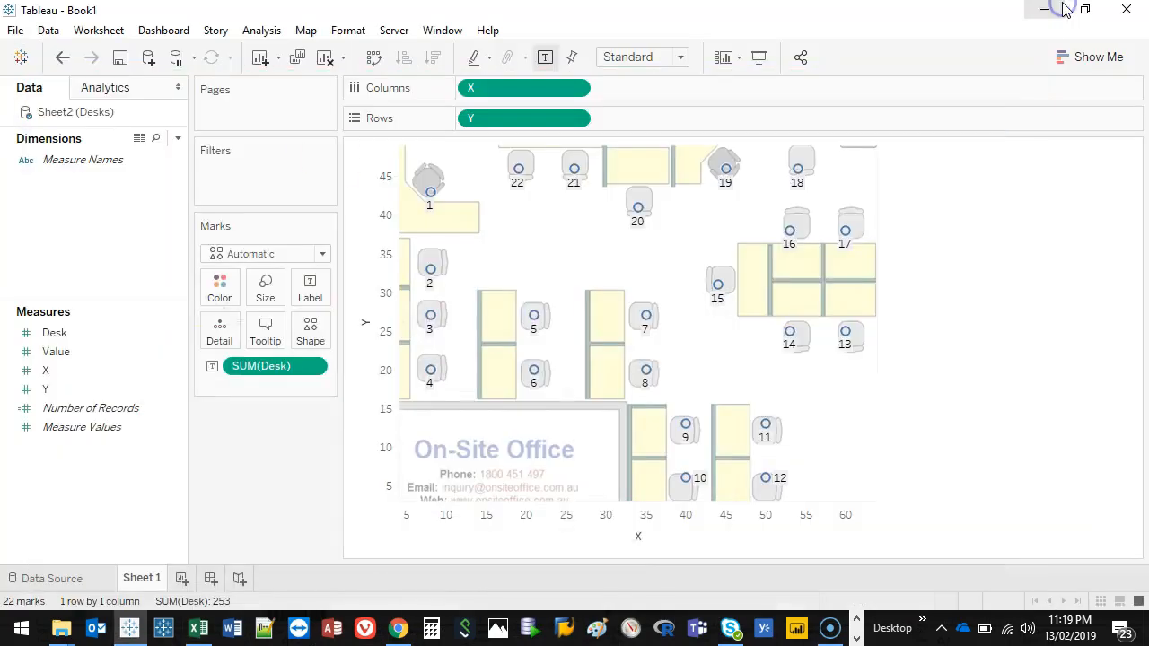
right_click(87, 116)
click(130, 141)
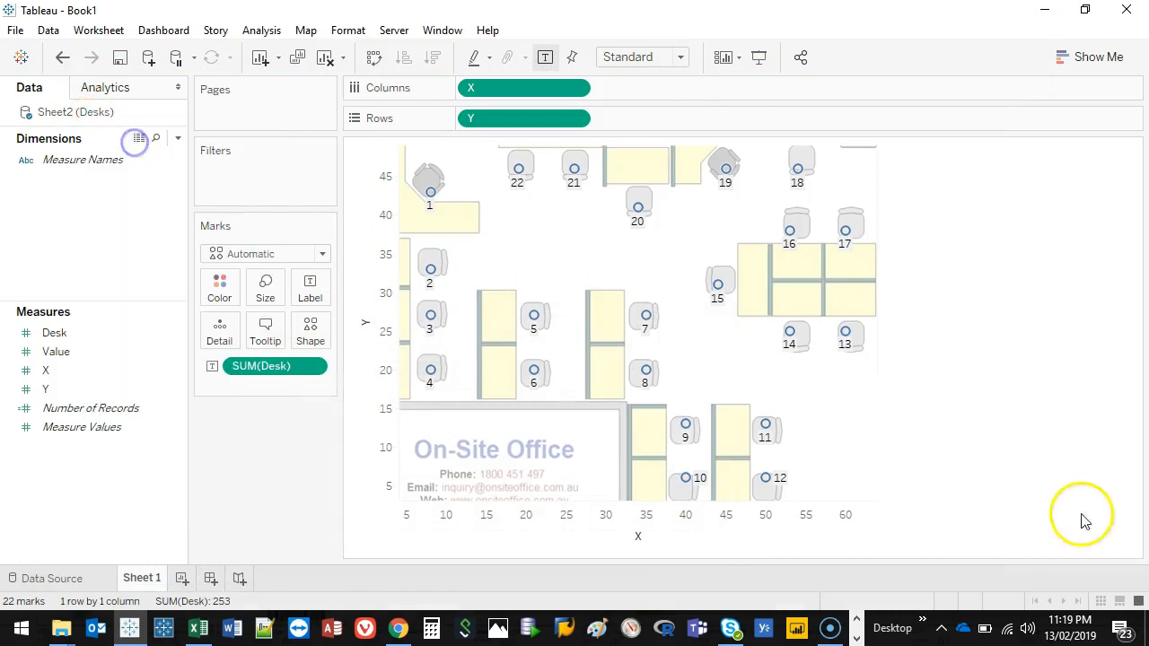
mouse_move(787, 459)
mouse_down()
mouse_move(736, 512)
mouse_move(790, 454)
mouse_up()
key(Escape)
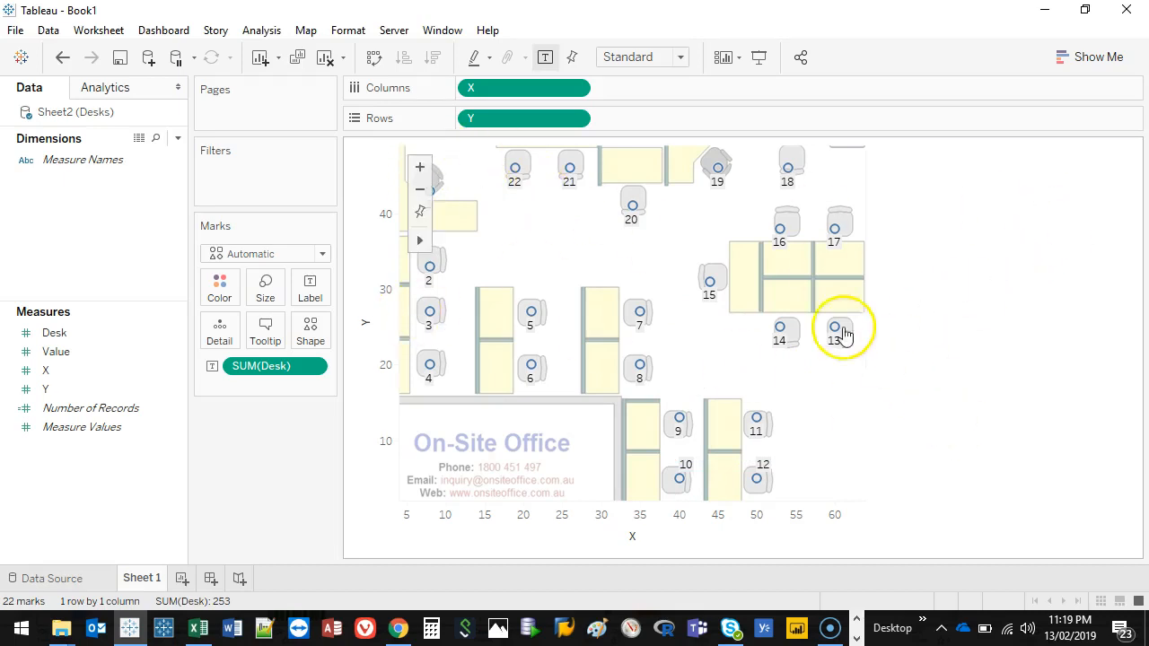
Step: Size and colour the desk marks by the Value measure
click(126, 393)
click(79, 351)
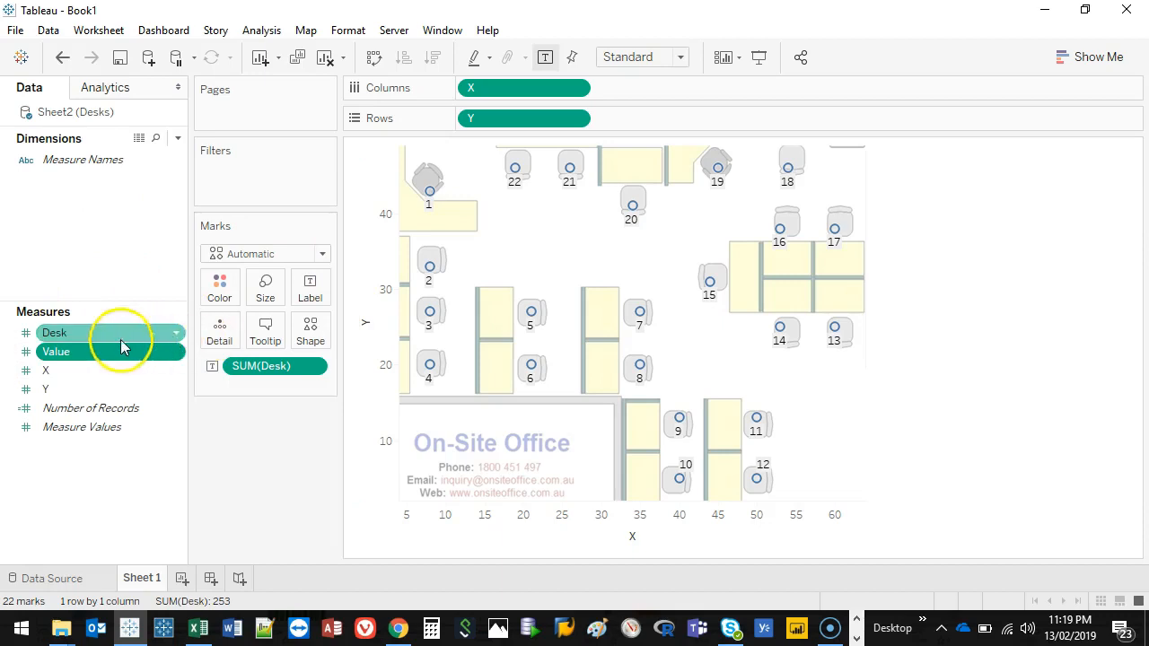
drag(90, 352, 263, 296)
drag(93, 353, 224, 294)
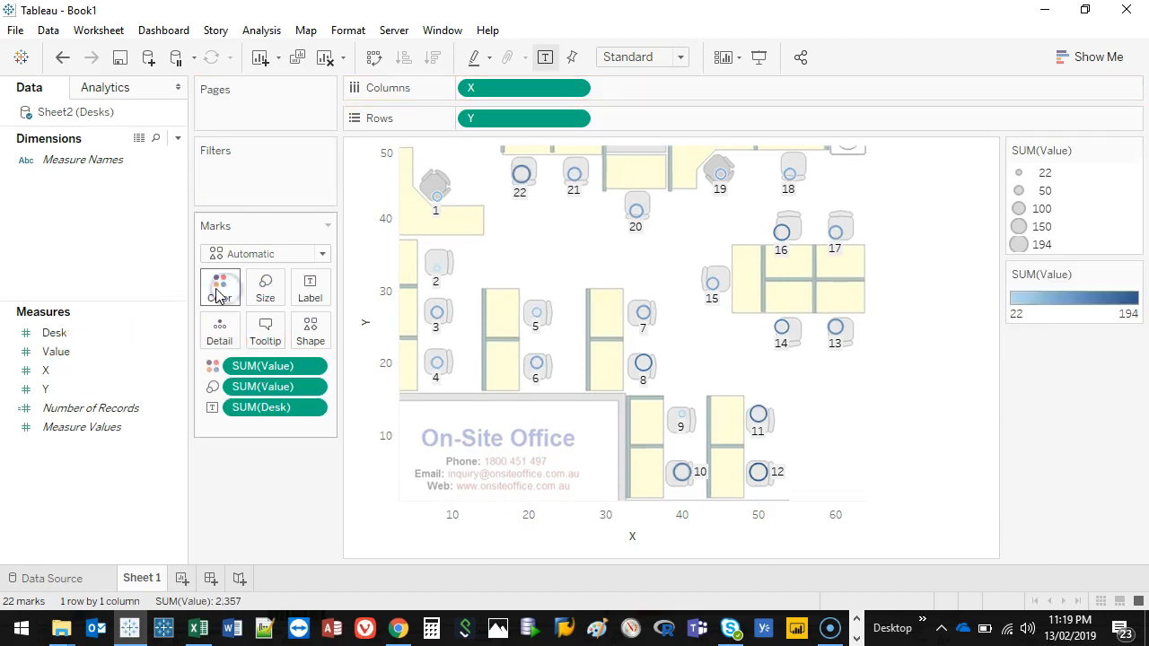
Step: Change the desk marks' shape to a filled circle
click(310, 332)
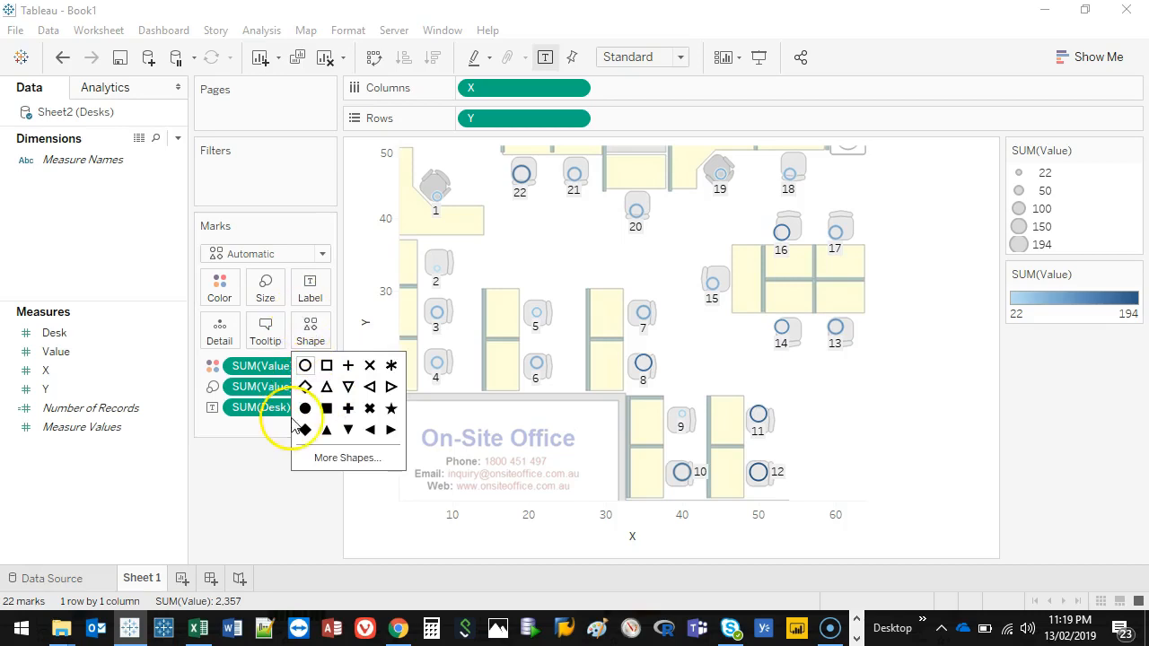
click(305, 409)
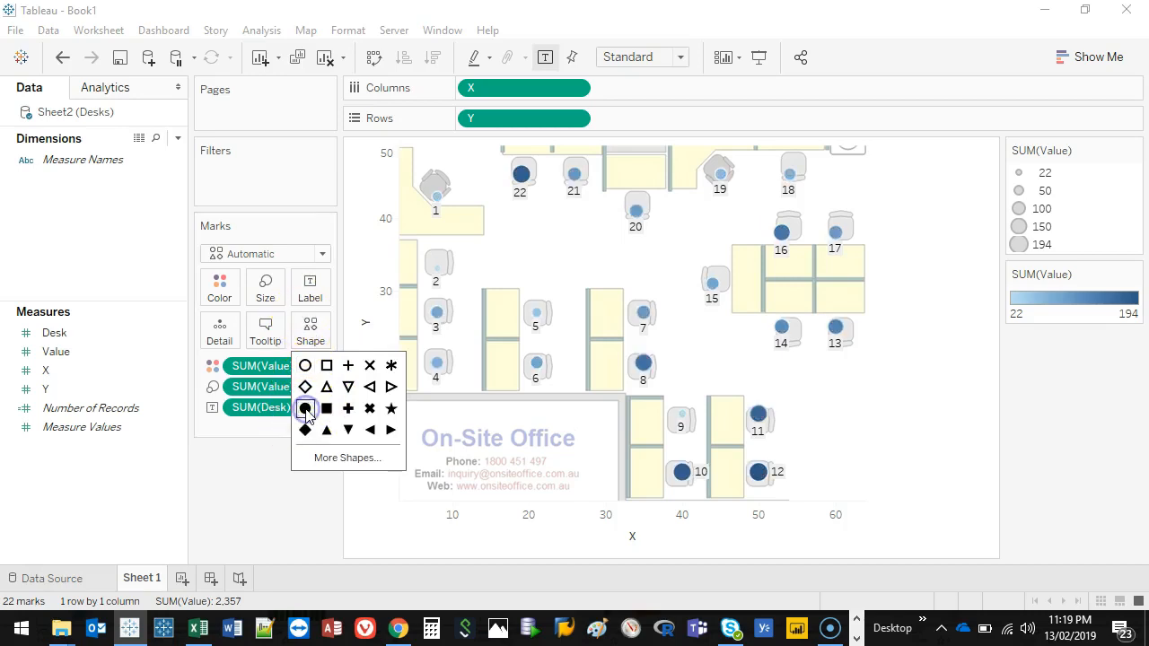
mouse_move(643, 361)
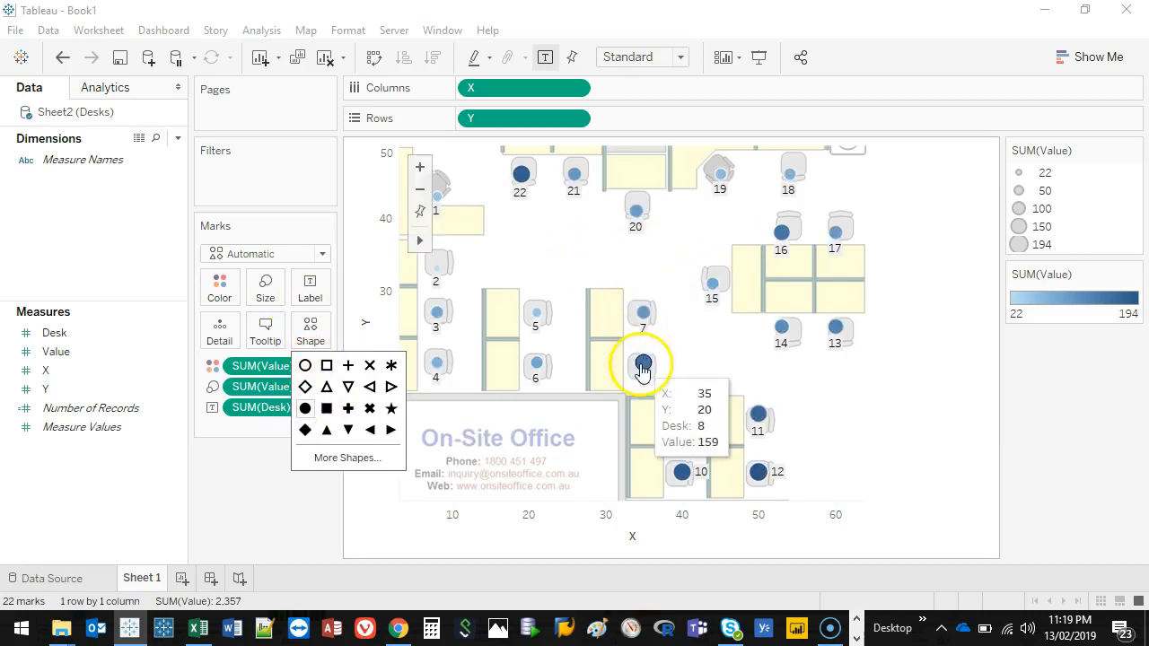
click(265, 457)
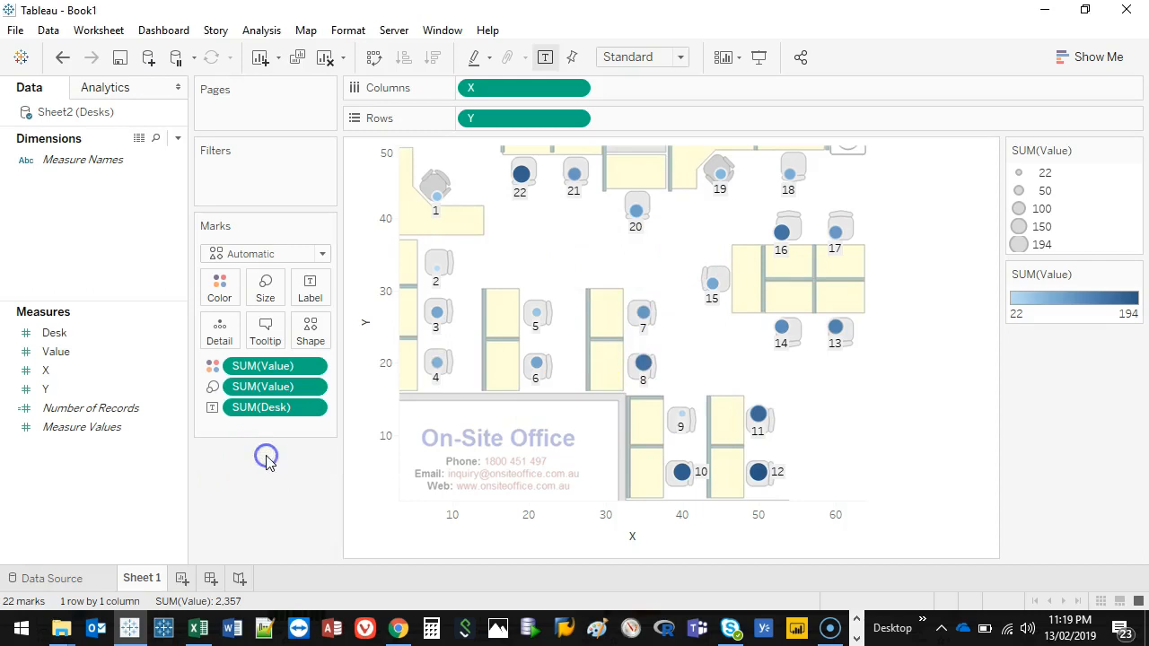
Step: Enlarge the desk marks moderately, keeping most chairs visible, and hide the Value size legend
click(266, 286)
click(336, 335)
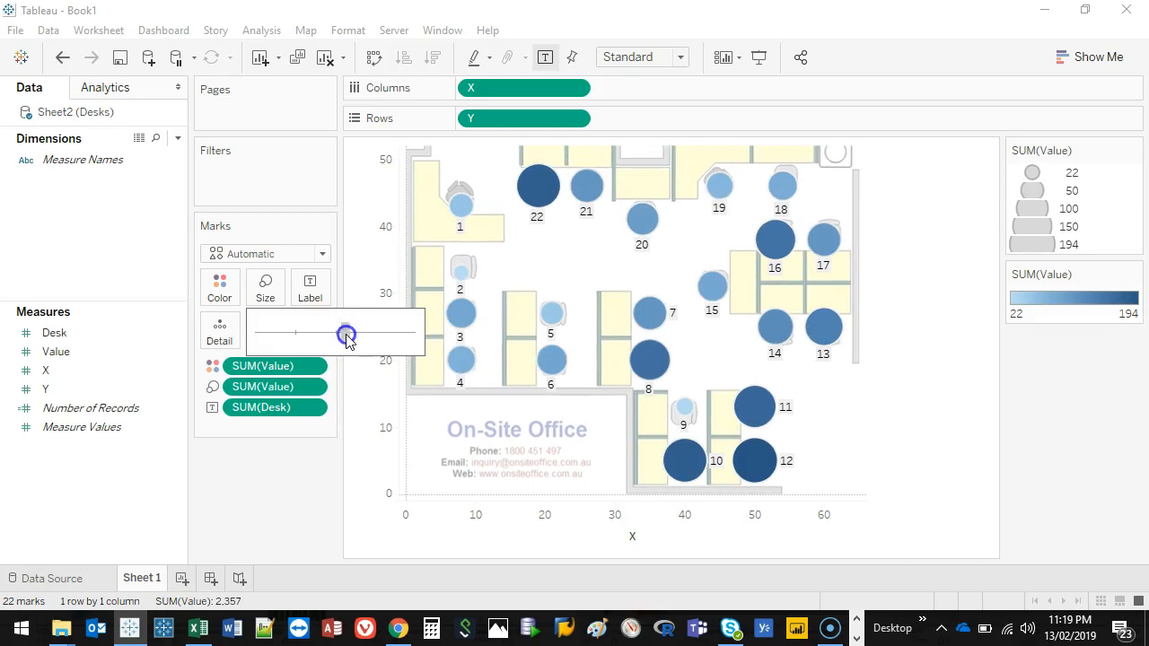
click(327, 335)
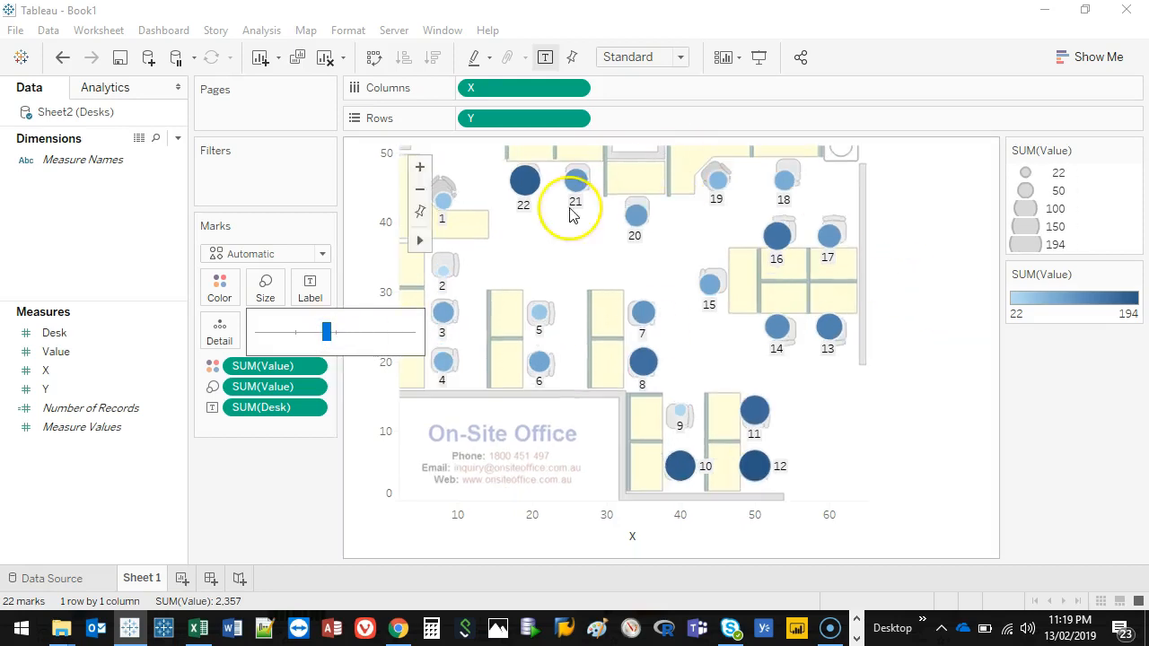
click(285, 483)
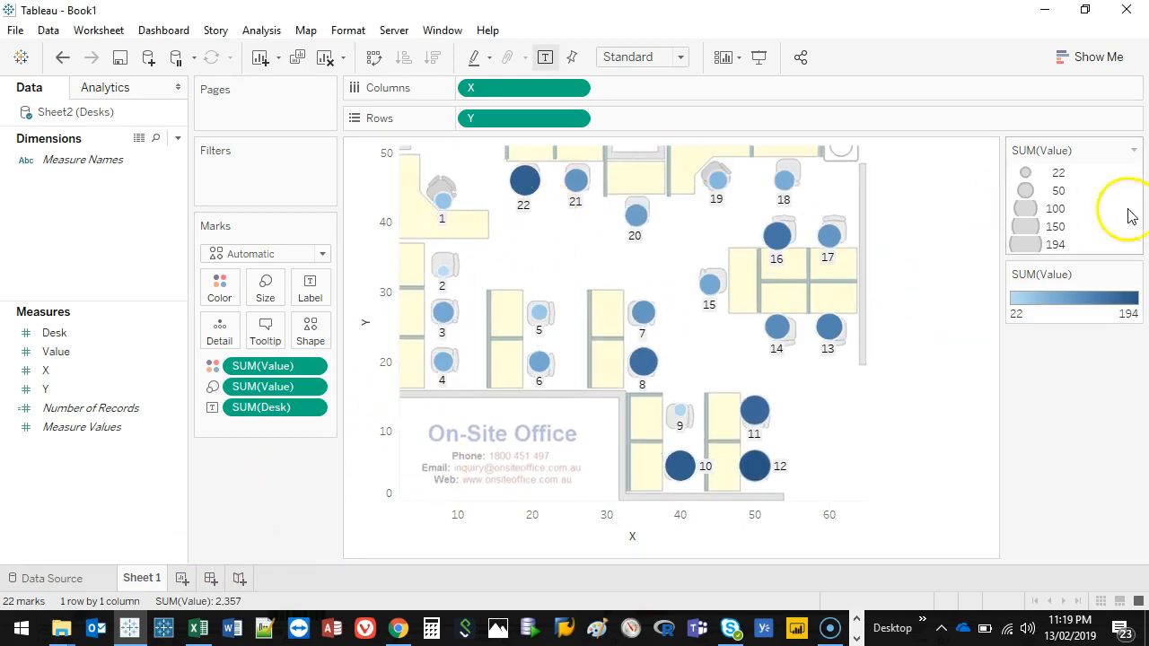
click(1135, 153)
click(1102, 254)
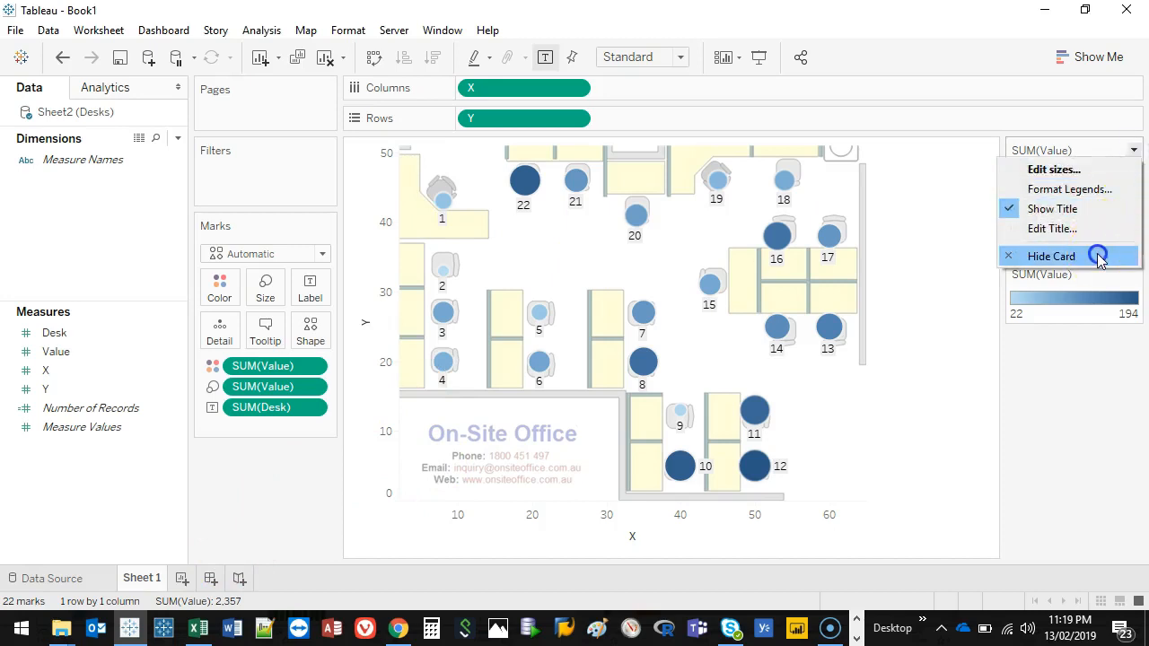
Step: Change the Value colour palette to Red-Green Diverging and accept it
click(1080, 180)
double_click(1080, 179)
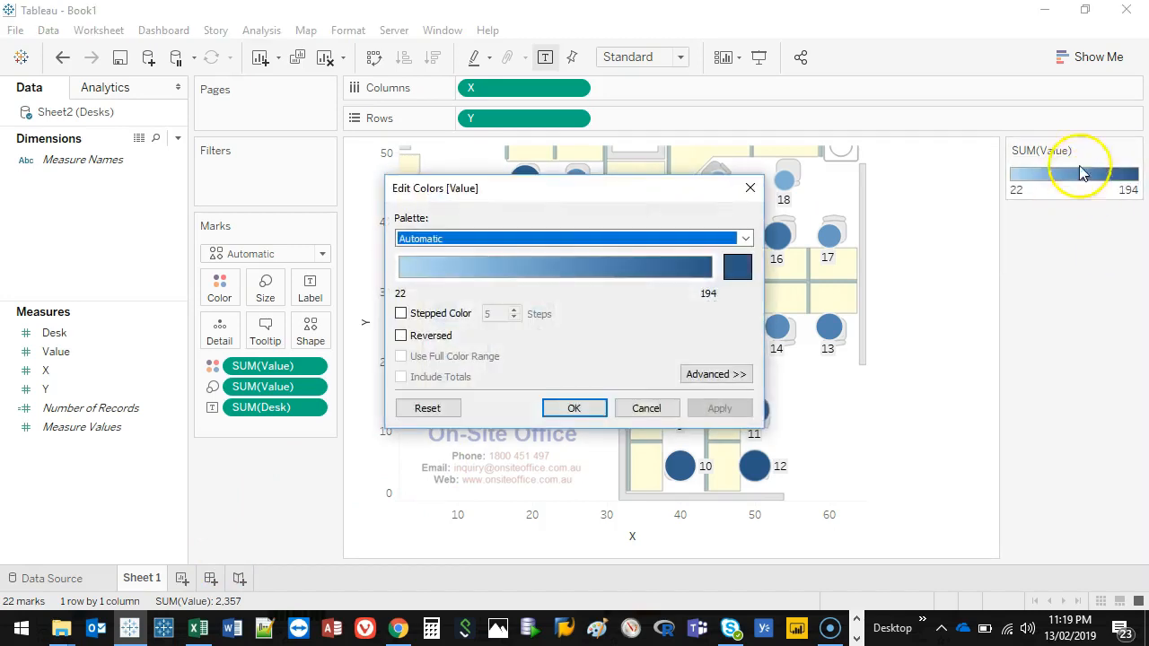
click(743, 238)
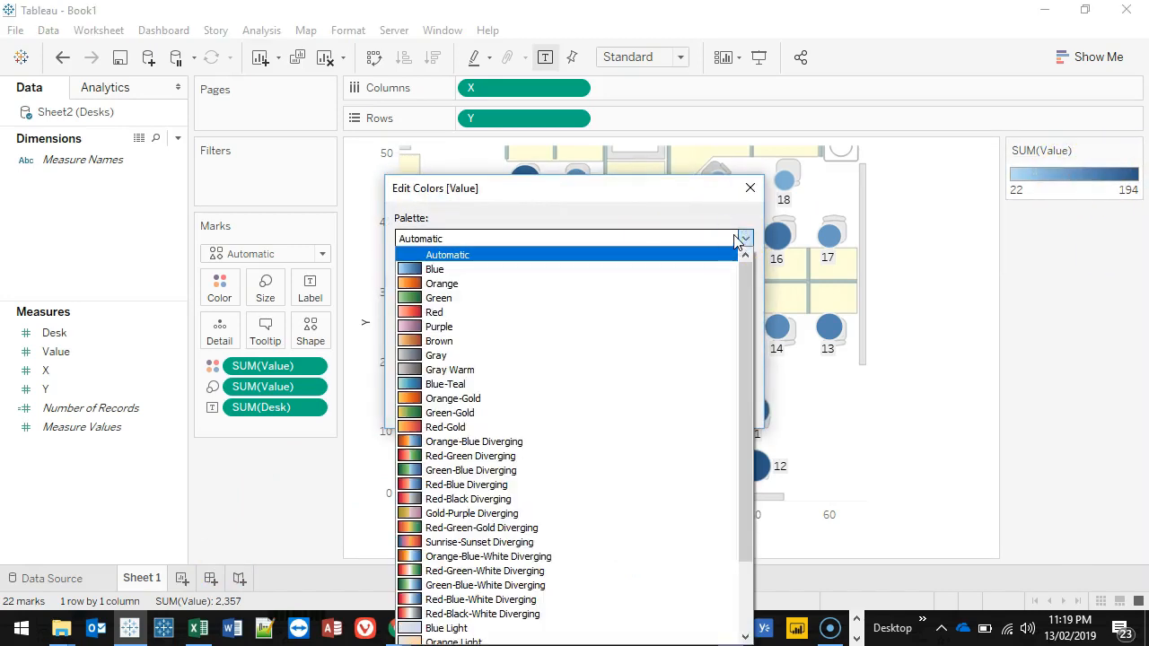
click(687, 196)
drag(674, 192, 614, 158)
click(683, 208)
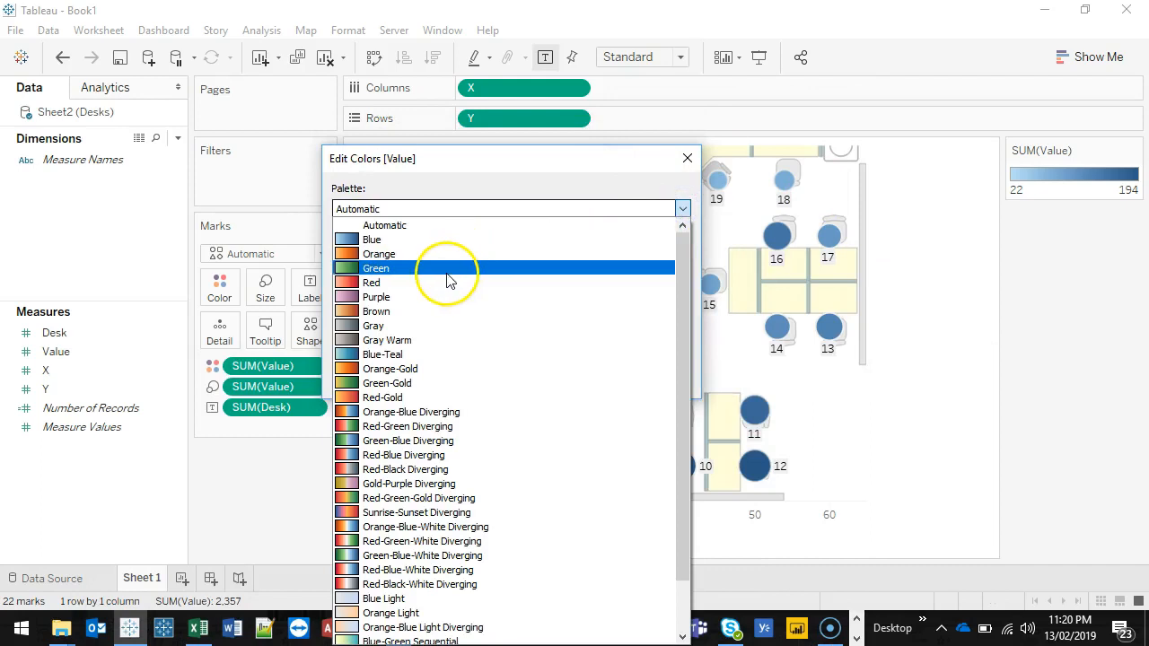
click(420, 428)
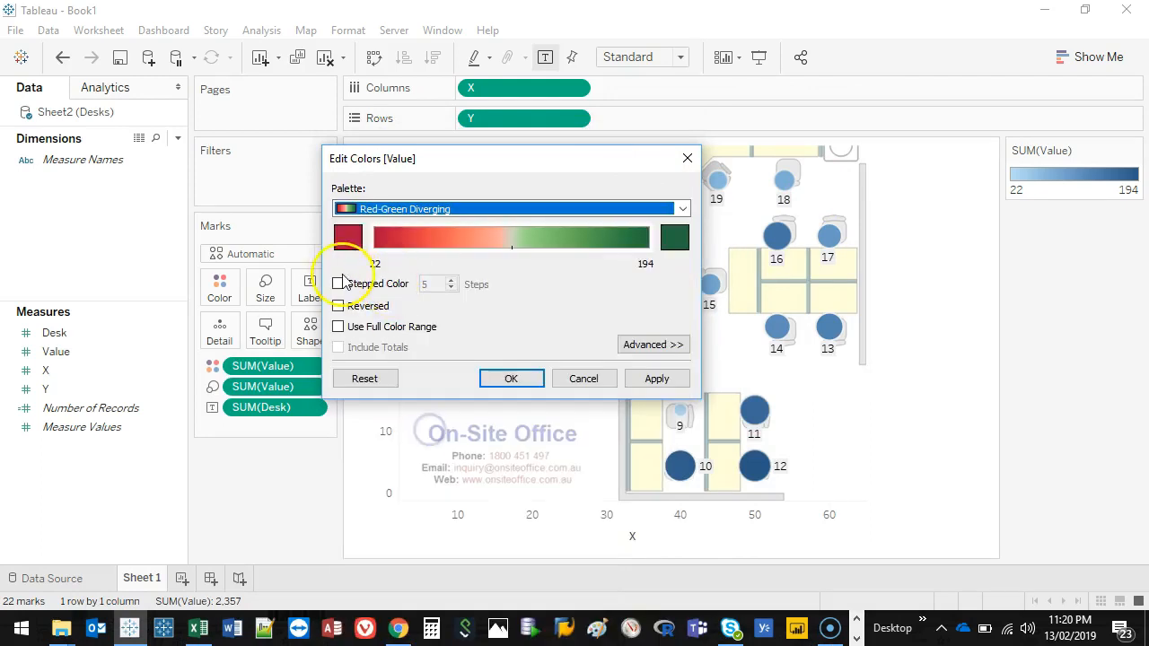
click(511, 379)
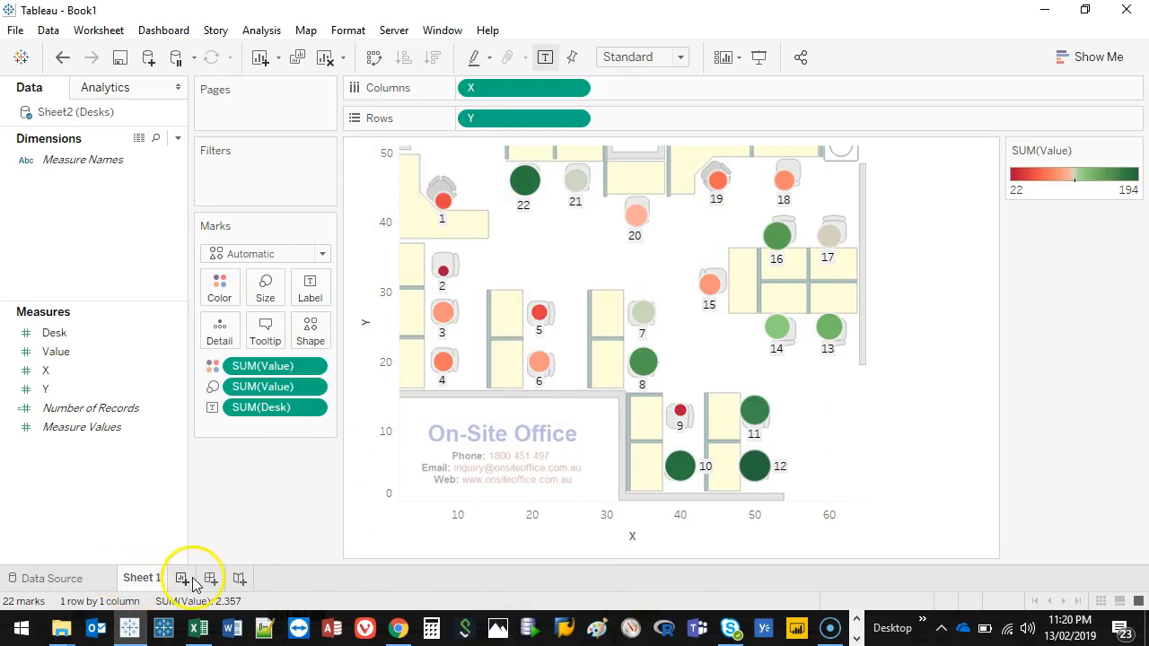
Step: View the floor plan in presentation mode, compare the low-value desks around 2 to 6, 9 and 15, and leave the mode
key(F7)
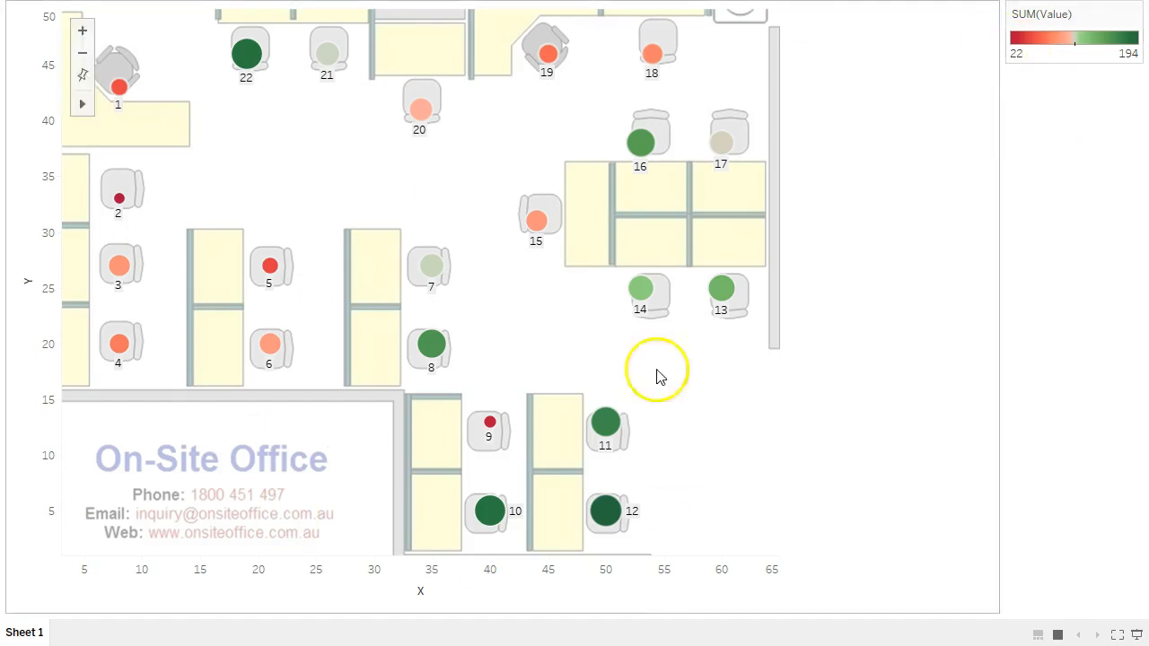
mouse_move(251, 65)
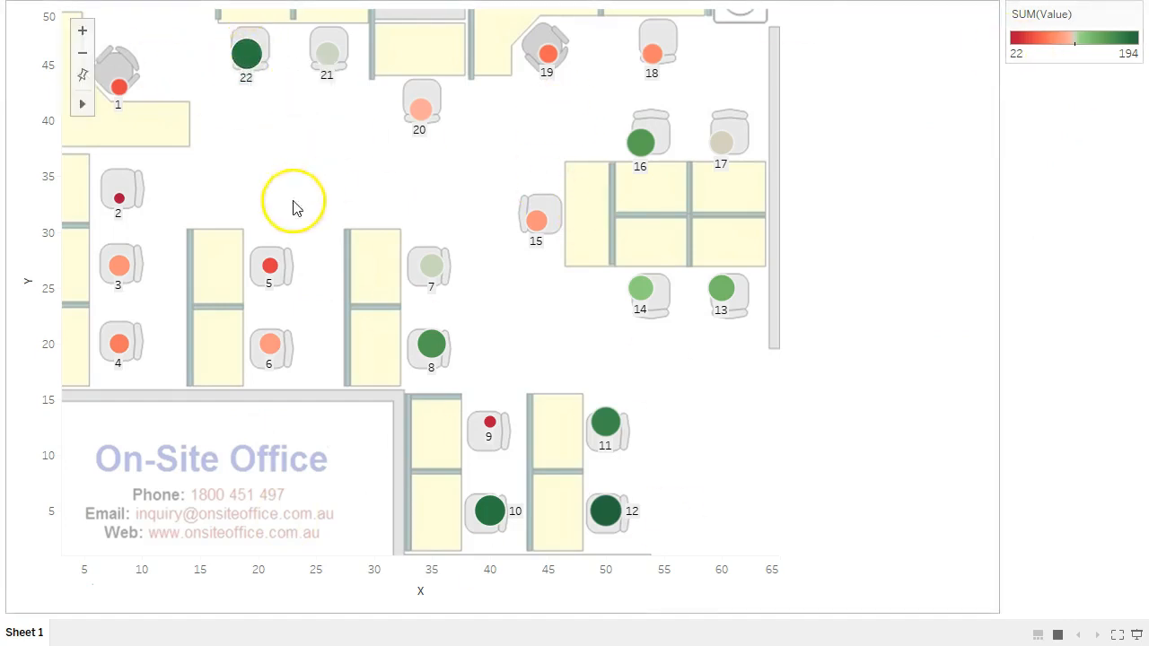
mouse_move(77, 161)
mouse_down()
mouse_move(329, 154)
mouse_move(153, 389)
mouse_move(93, 166)
mouse_up()
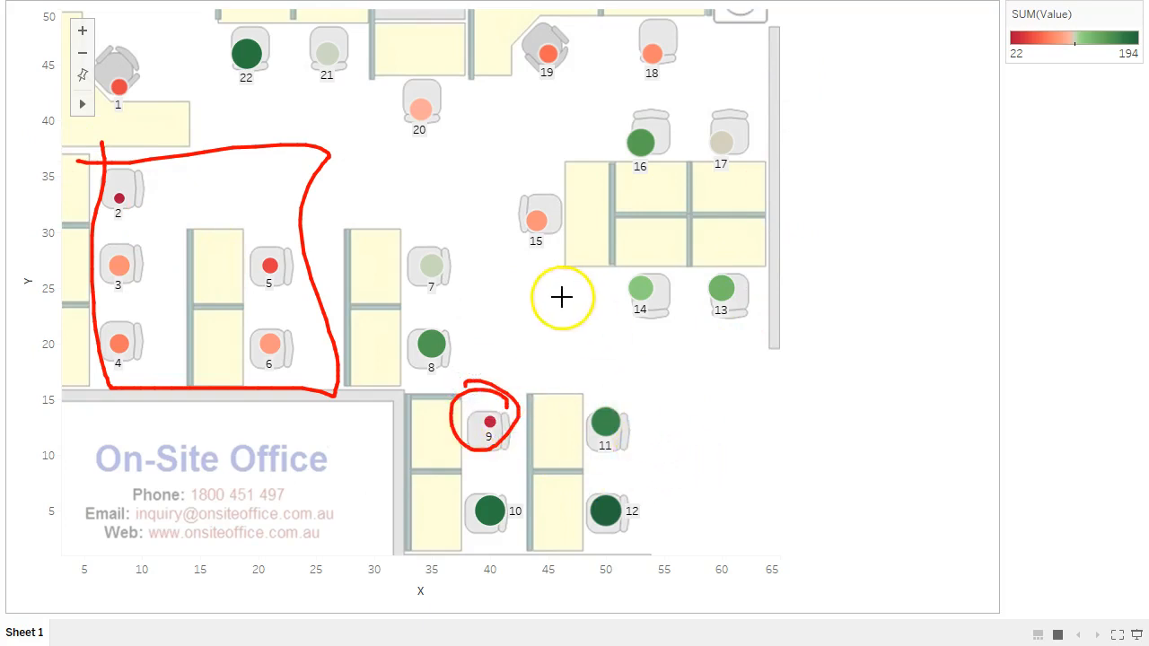
drag(568, 190, 591, 293)
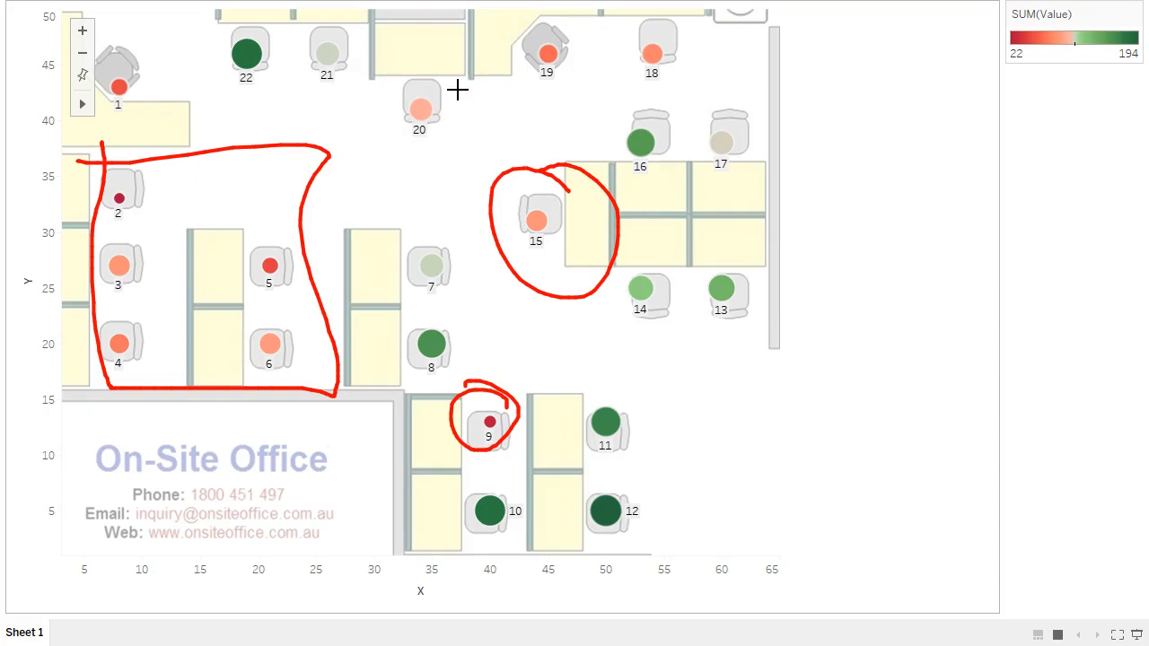
key(Escape)
key(Escape)
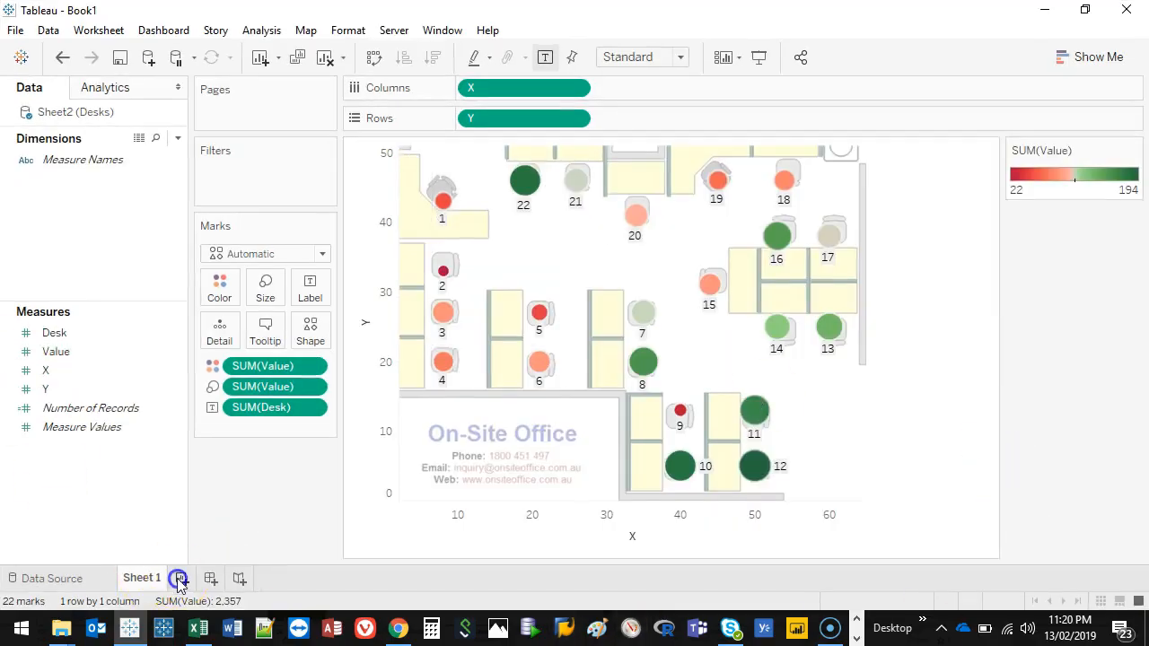
Step: Create a new worksheet and add Desk to the rows as a discrete dimension
click(179, 579)
drag(54, 333, 378, 286)
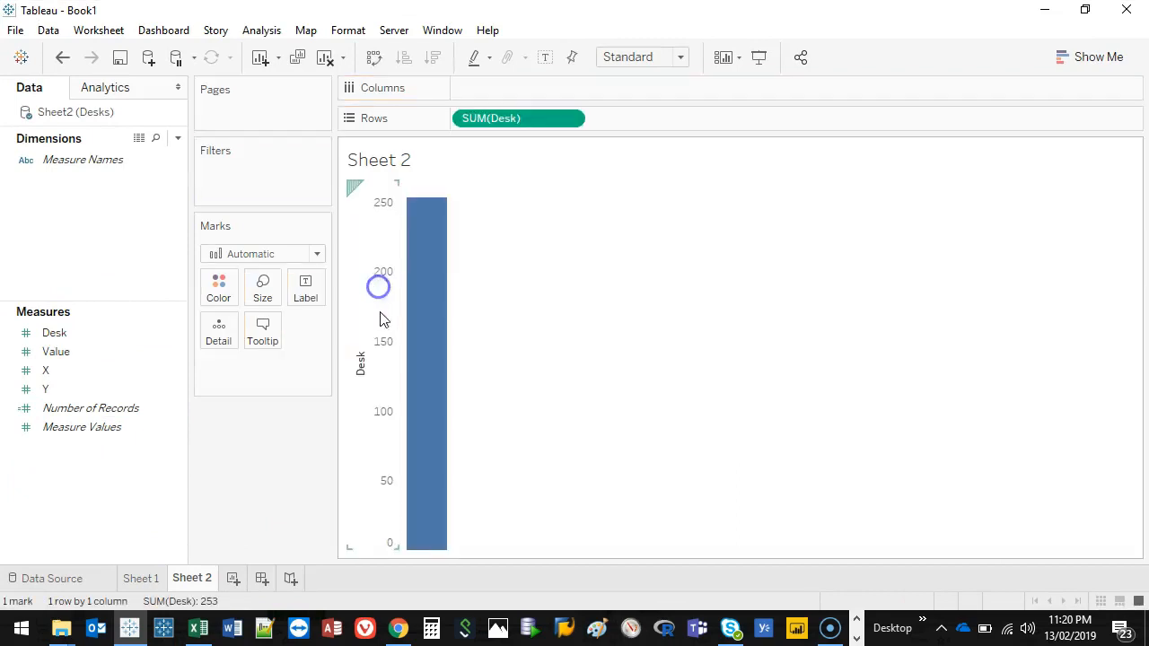
right_click(530, 119)
click(592, 258)
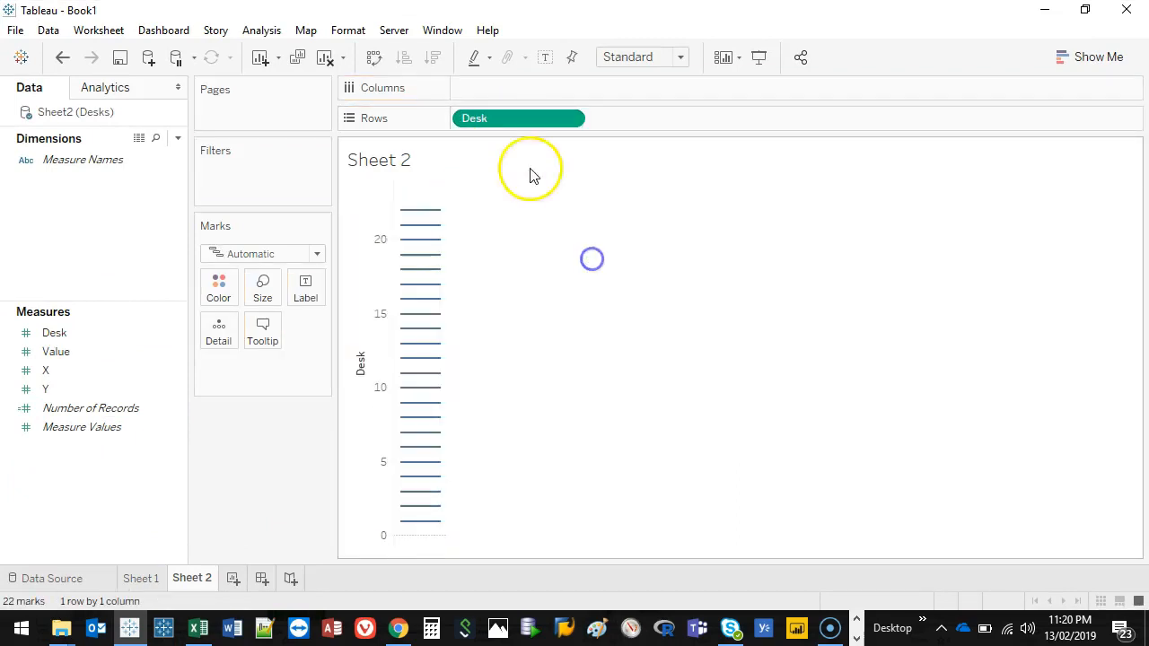
right_click(513, 121)
click(600, 326)
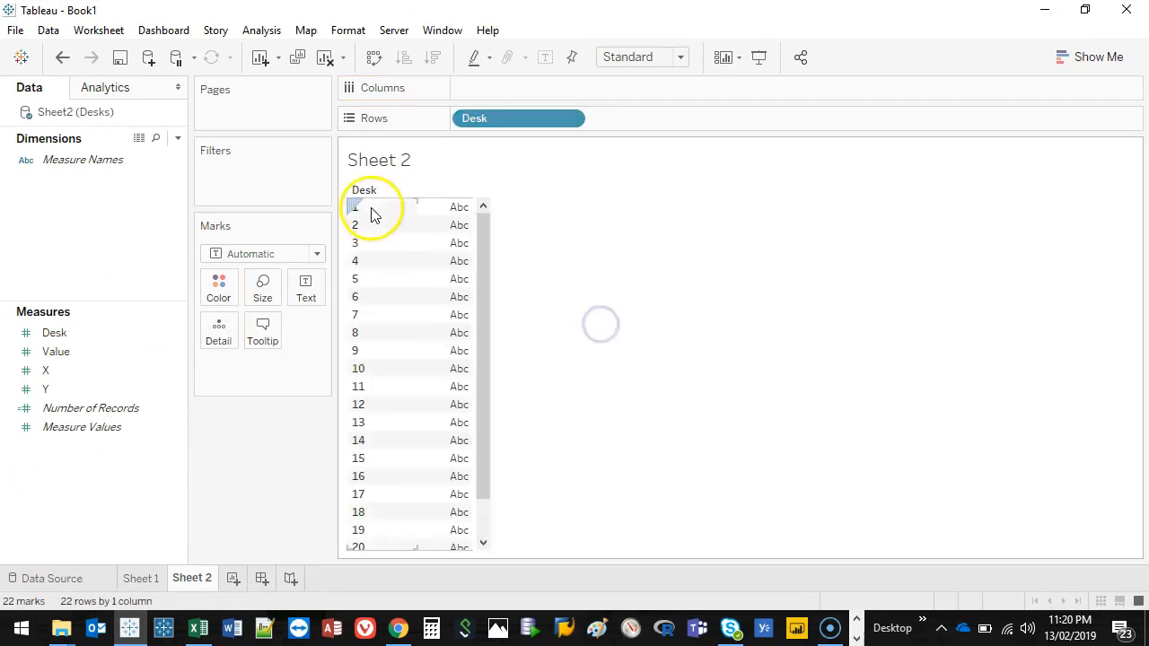
Step: Add Value to the columns and sort the desk bars in descending order of Value
drag(63, 352, 579, 89)
click(794, 537)
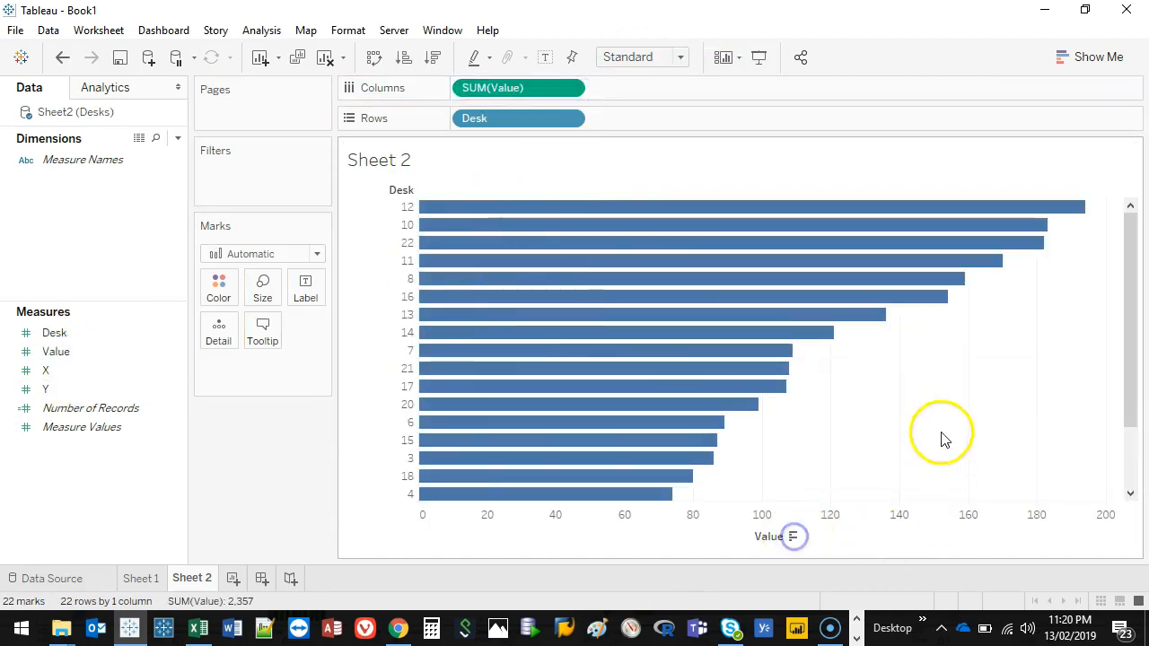
drag(1128, 248, 1132, 180)
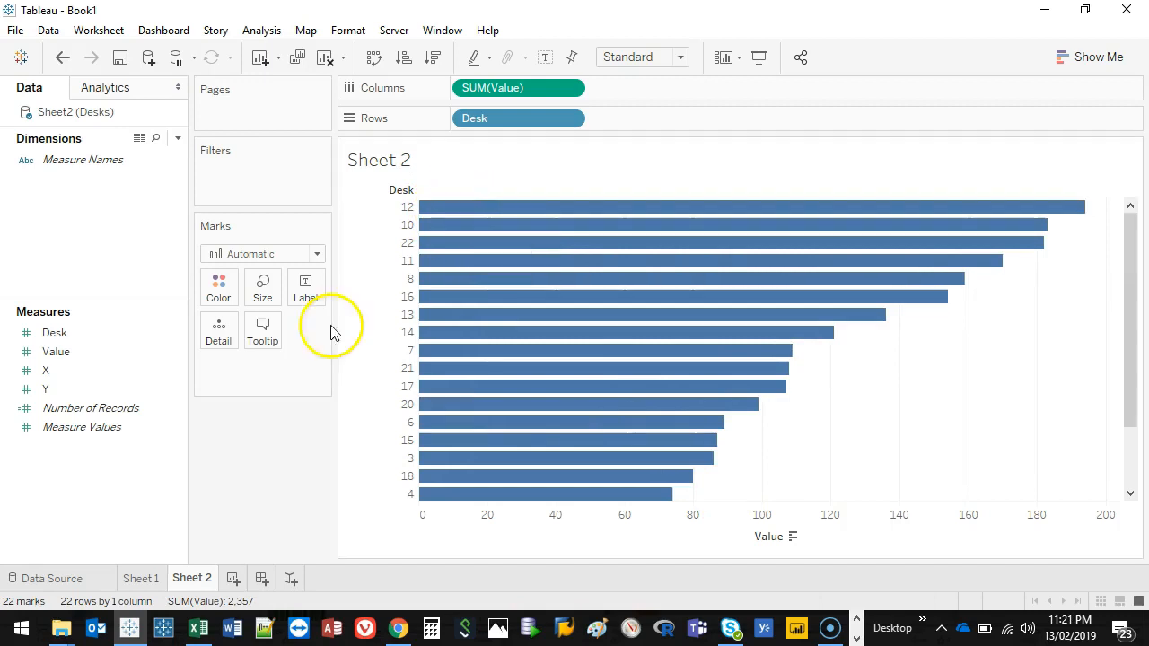
Step: Return to Sheet 1 and examine desk 2, the cluster of desks 7 to 14, and desk 15 on the floor plan
click(146, 578)
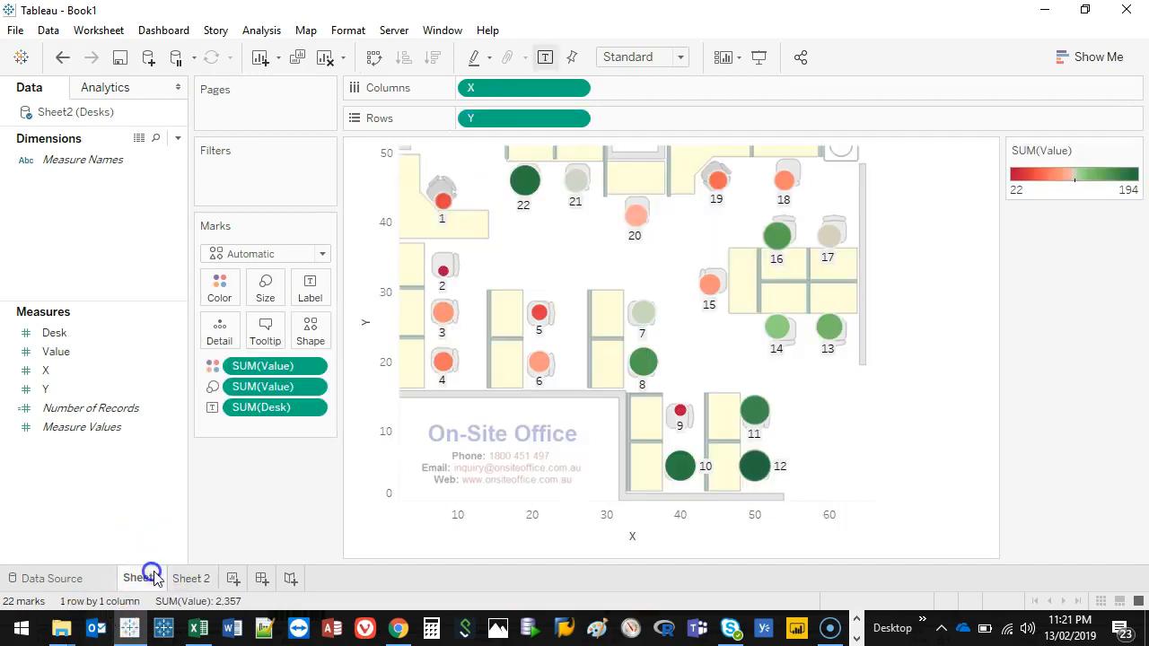
click(443, 270)
click(442, 270)
click(505, 275)
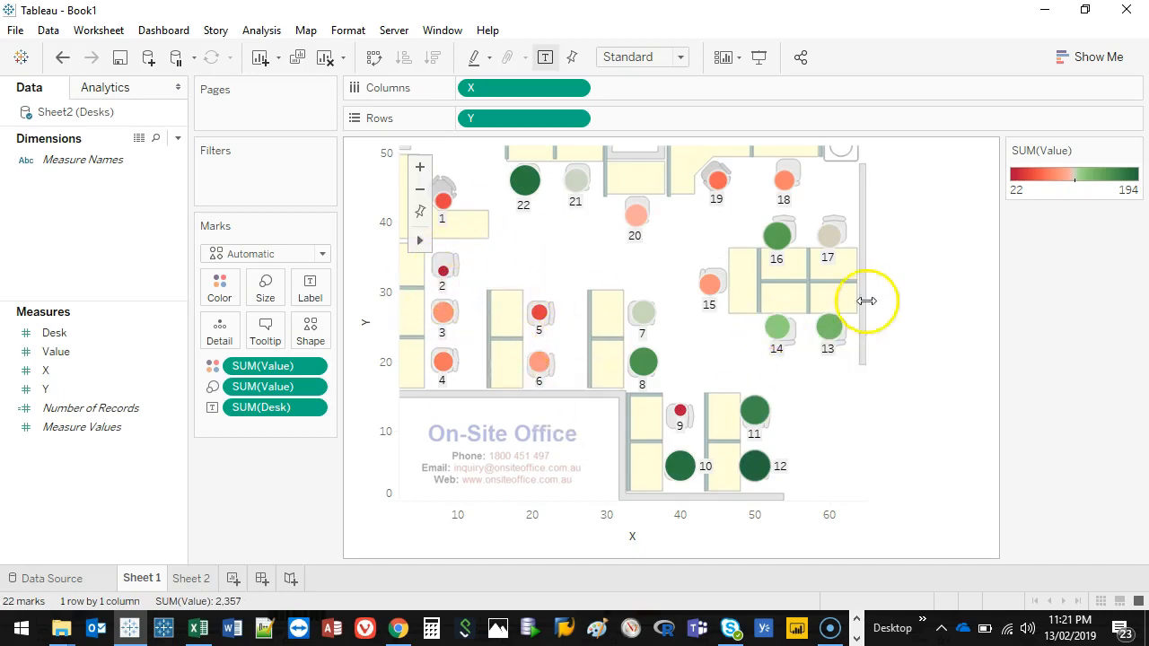
mouse_move(904, 321)
mouse_down()
mouse_move(611, 282)
mouse_move(952, 378)
mouse_up()
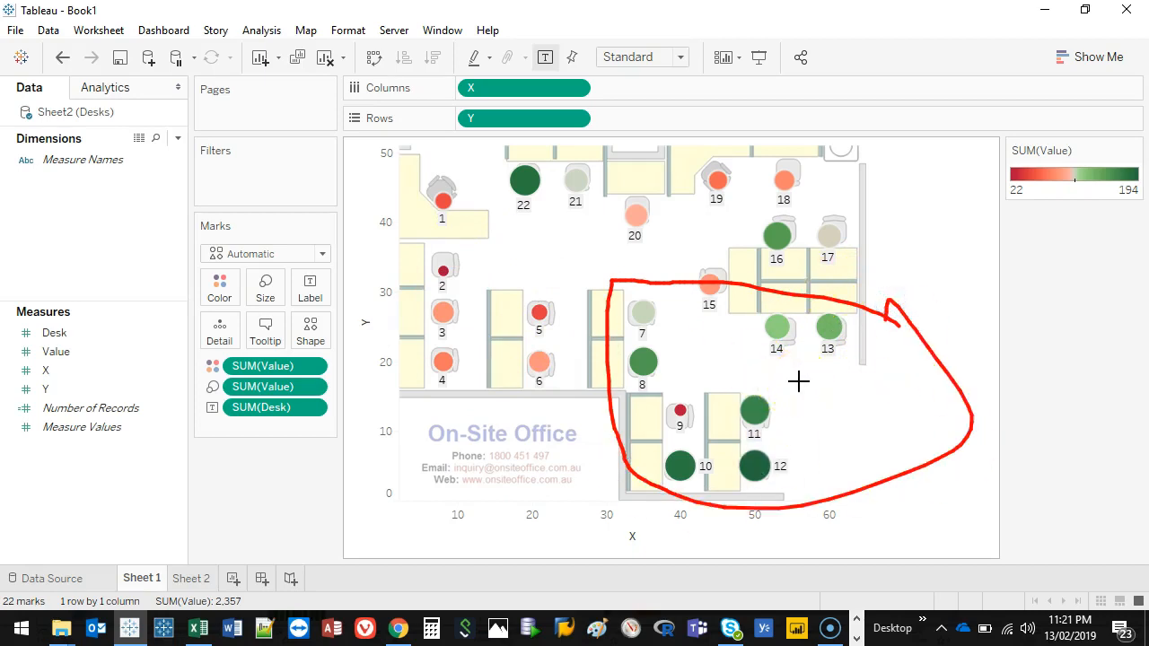
mouse_move(723, 266)
mouse_down()
mouse_move(731, 315)
mouse_move(738, 260)
mouse_up()
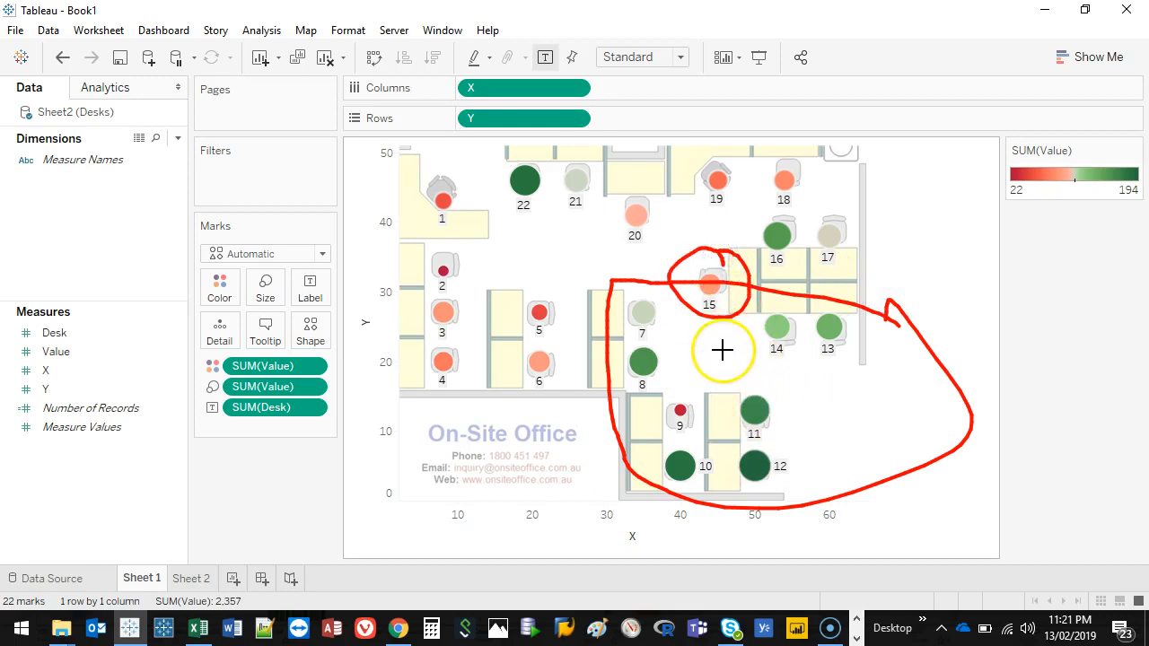